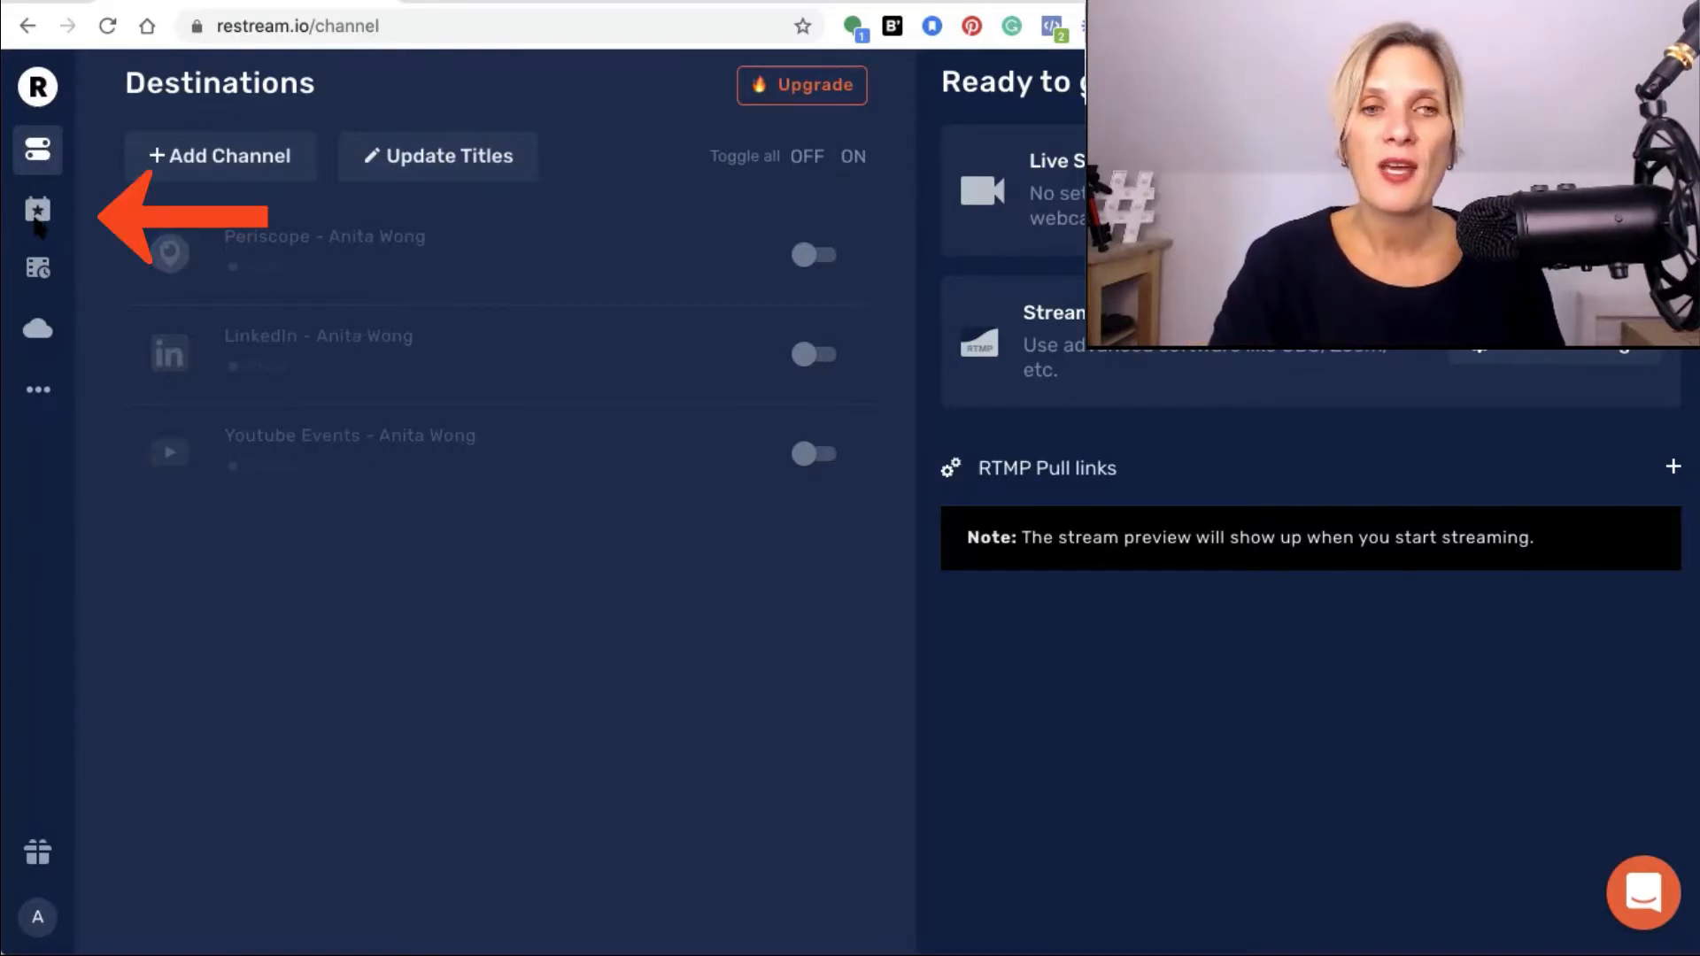
Look through the Events, Video Files Scheduler, Recordings and Chat app sections, ending on the destinations dashboard.
click(38, 223)
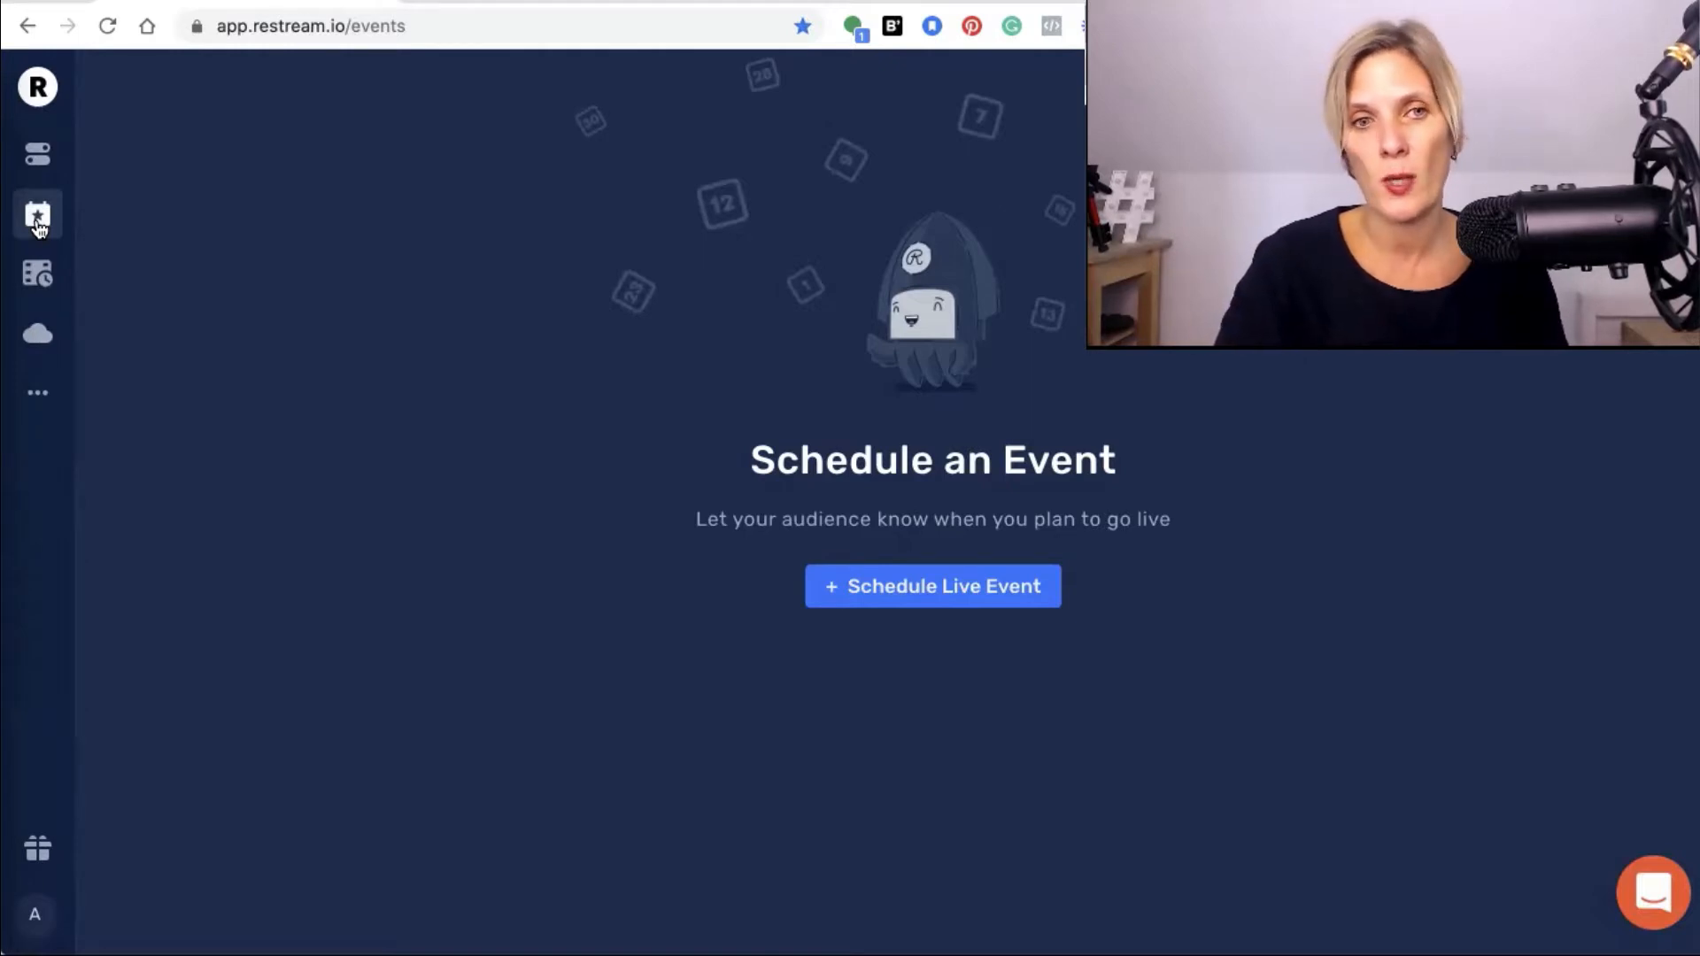
click(38, 276)
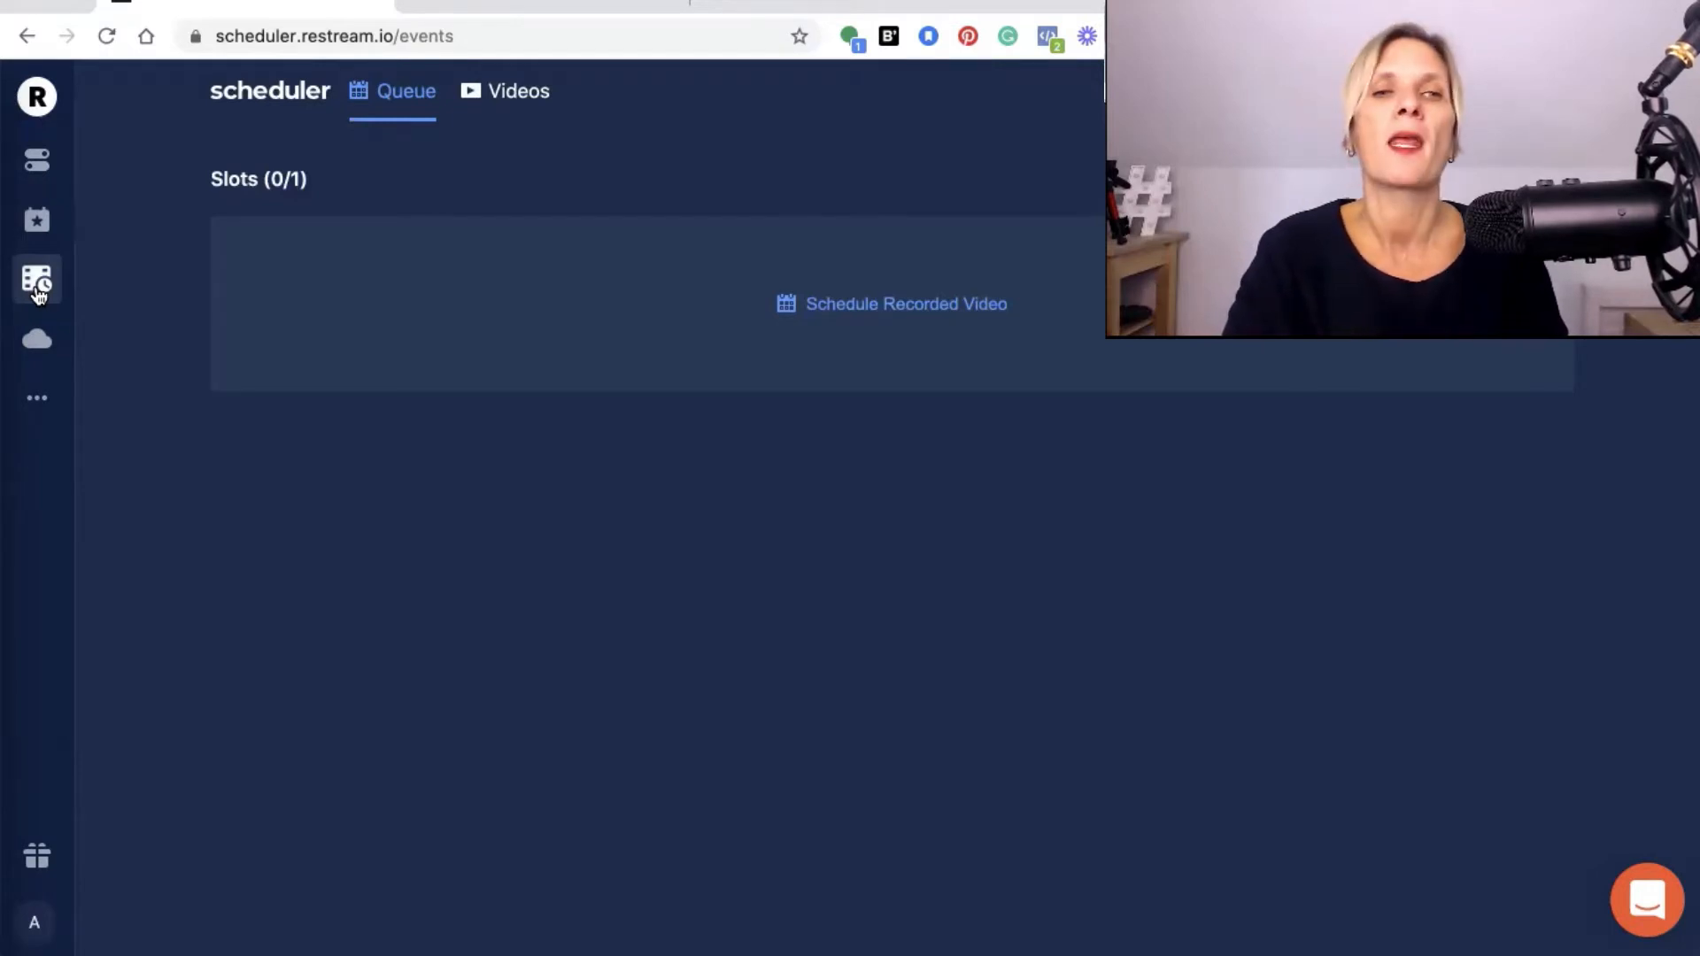
click(36, 348)
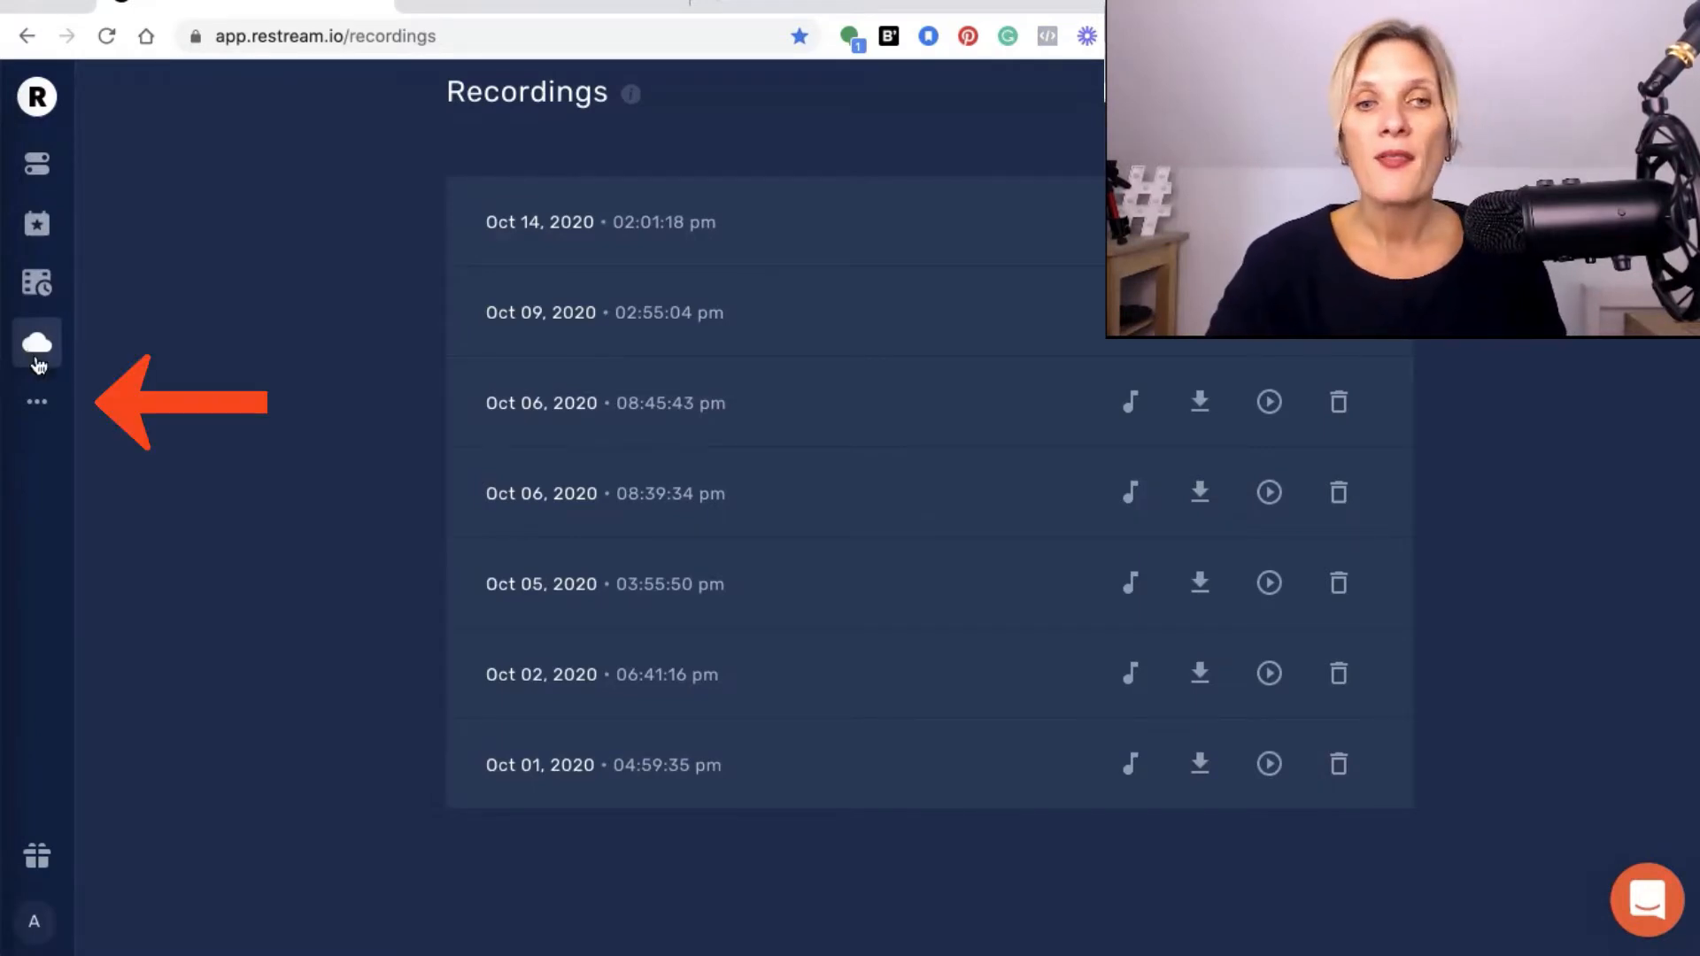
click(37, 408)
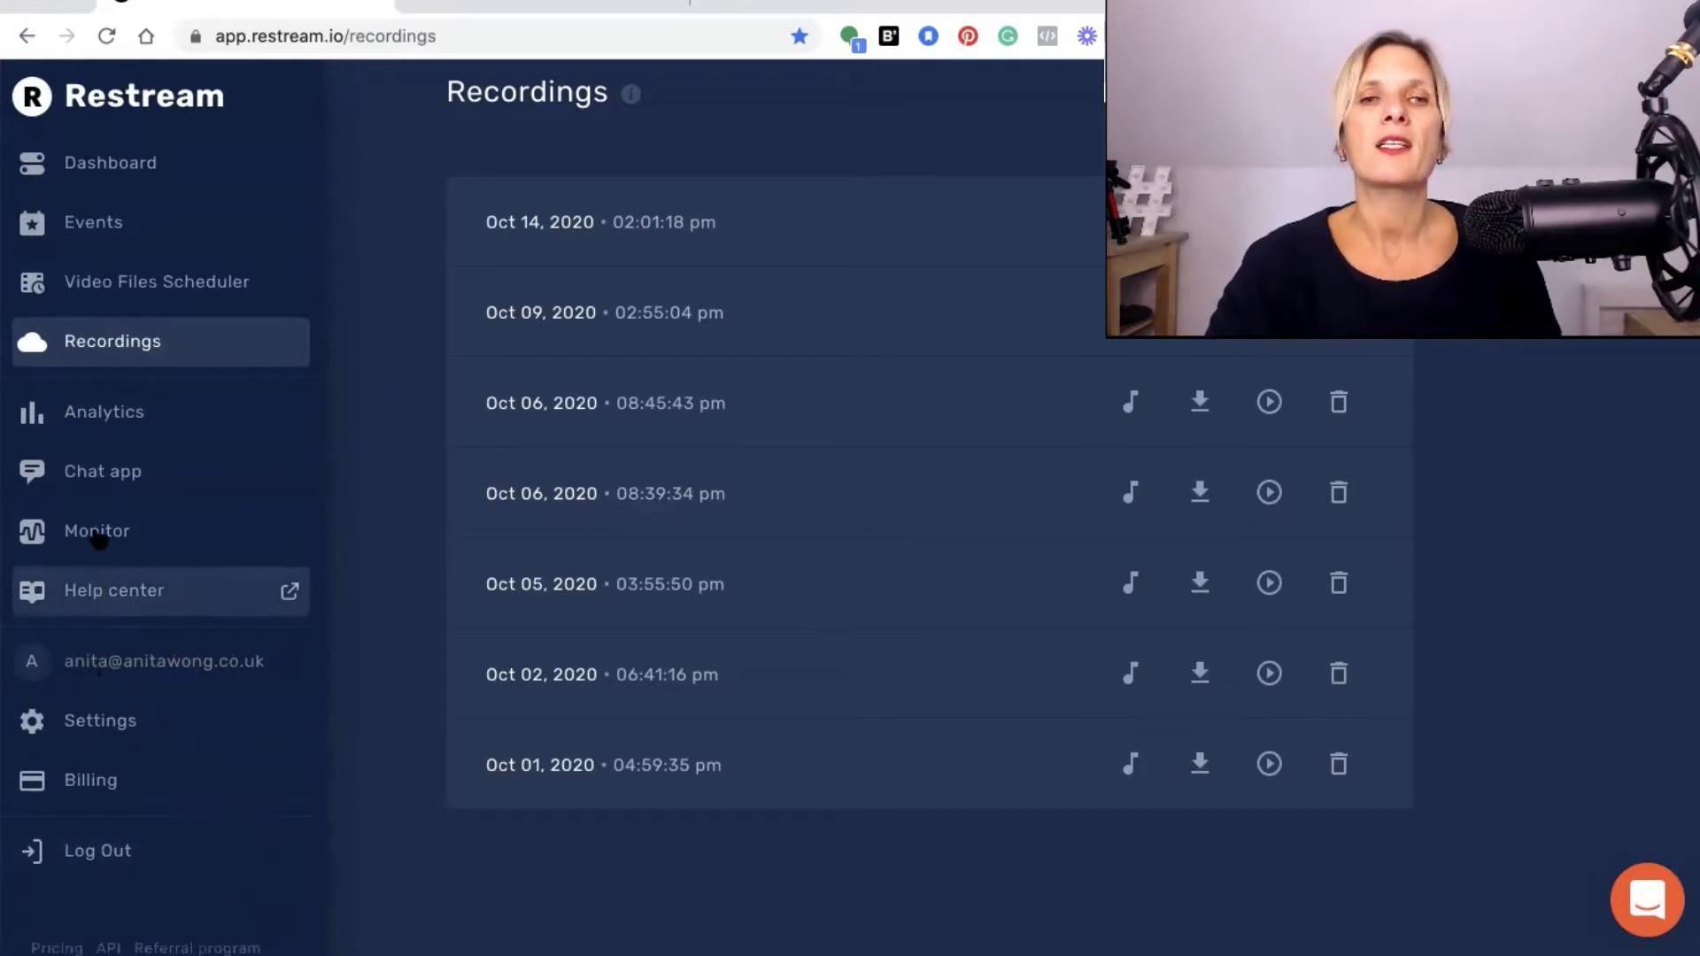
click(90, 478)
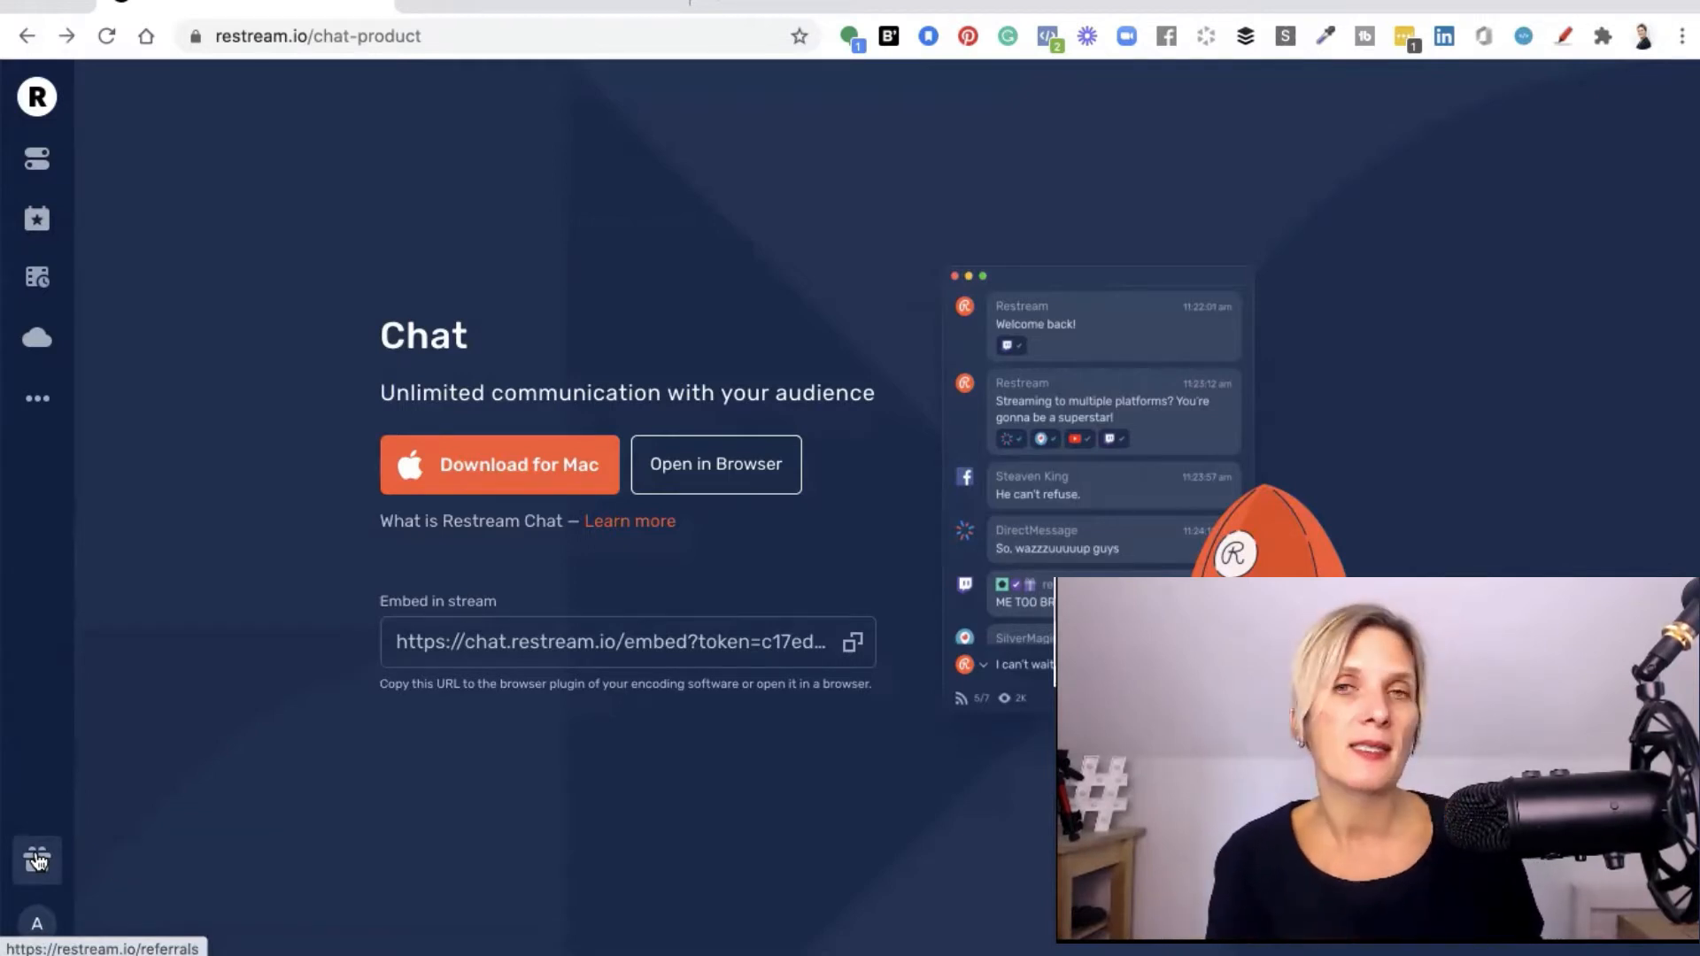
click(35, 168)
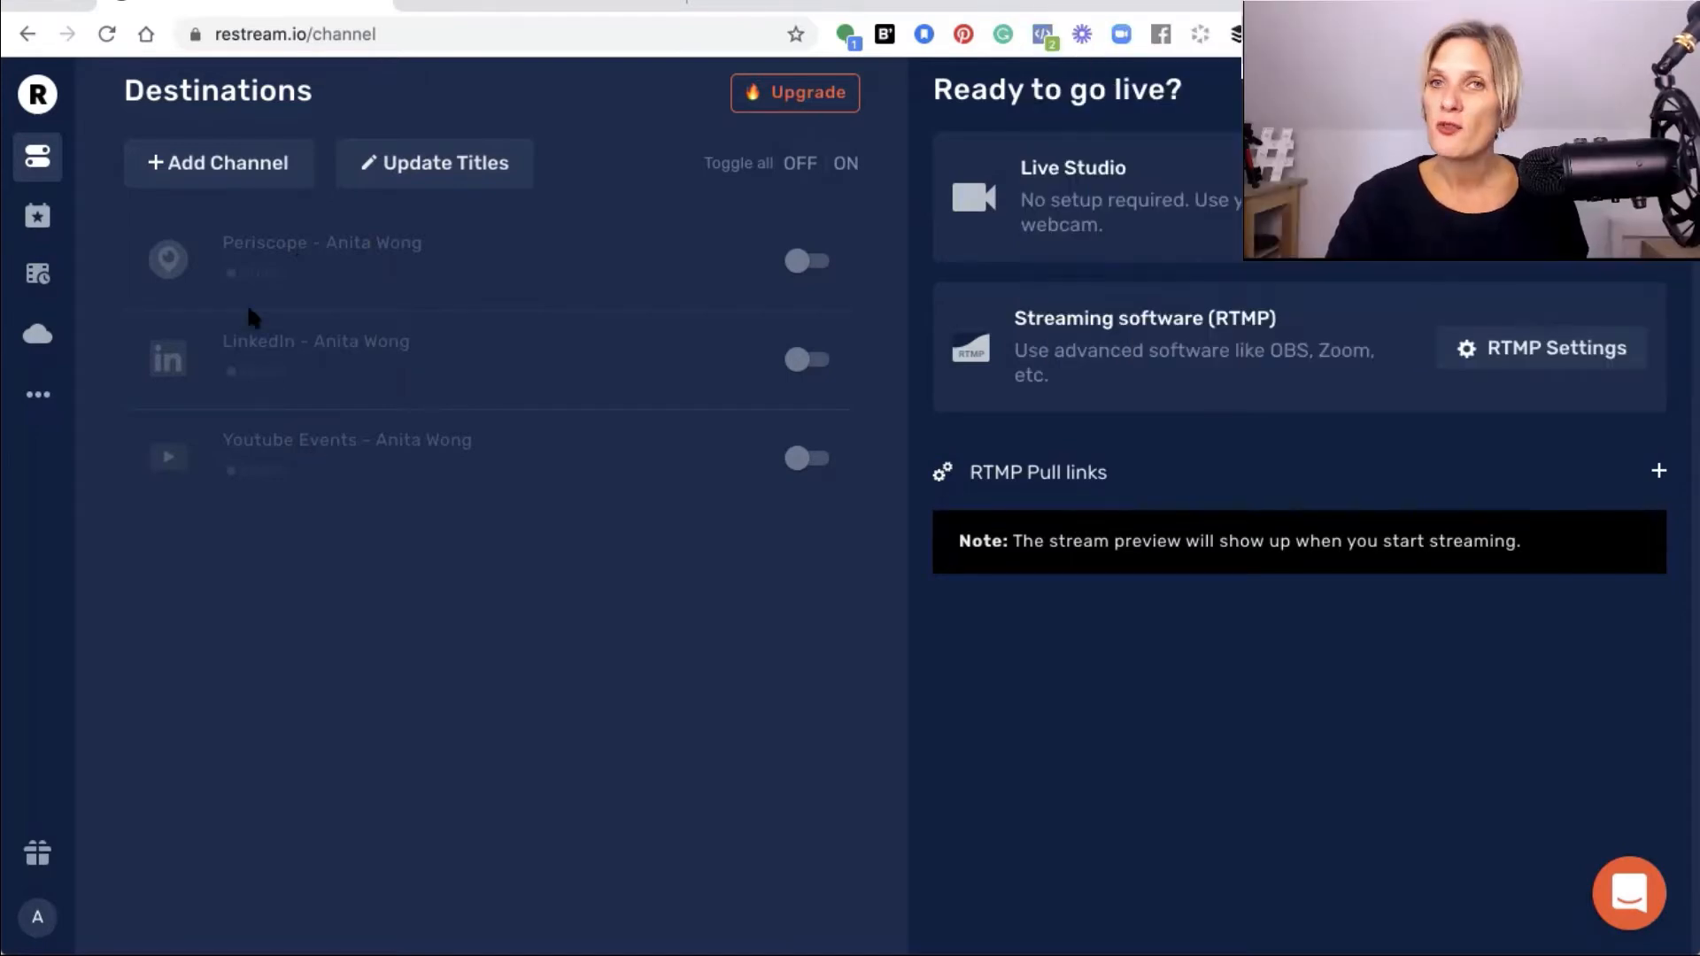
Add a new Facebook Live channel for groups and public pages and start connecting Facebook.
click(190, 166)
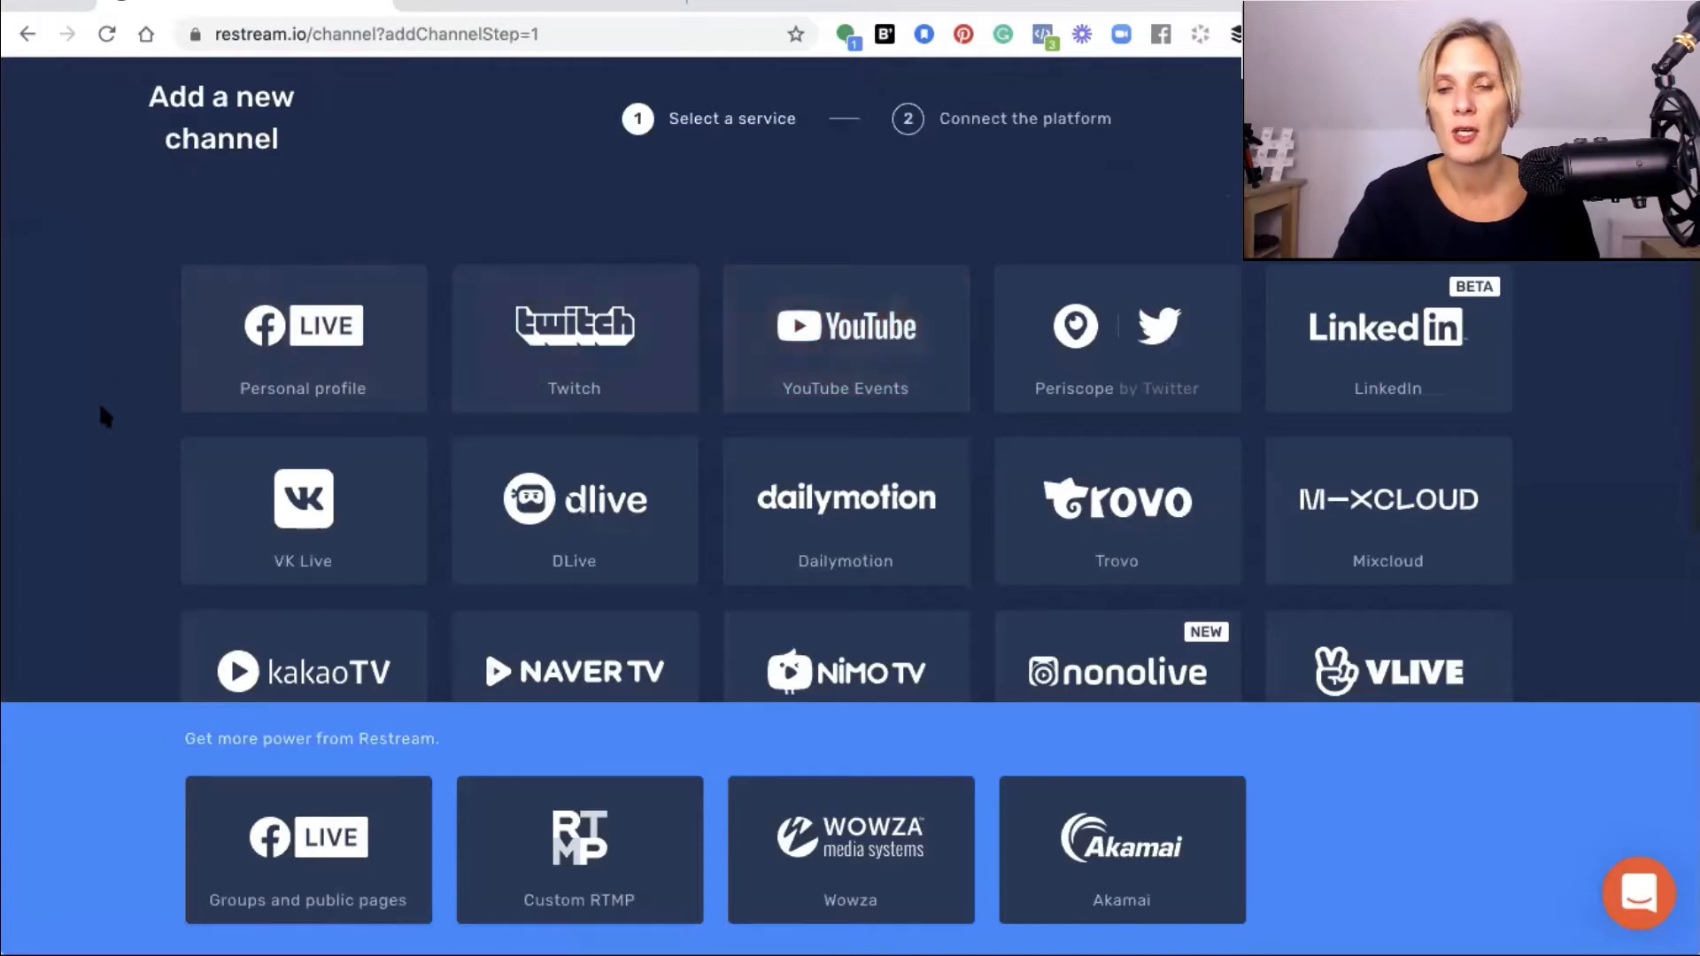
scroll(102, 414, down, 1)
scroll(101, 414, down, 8)
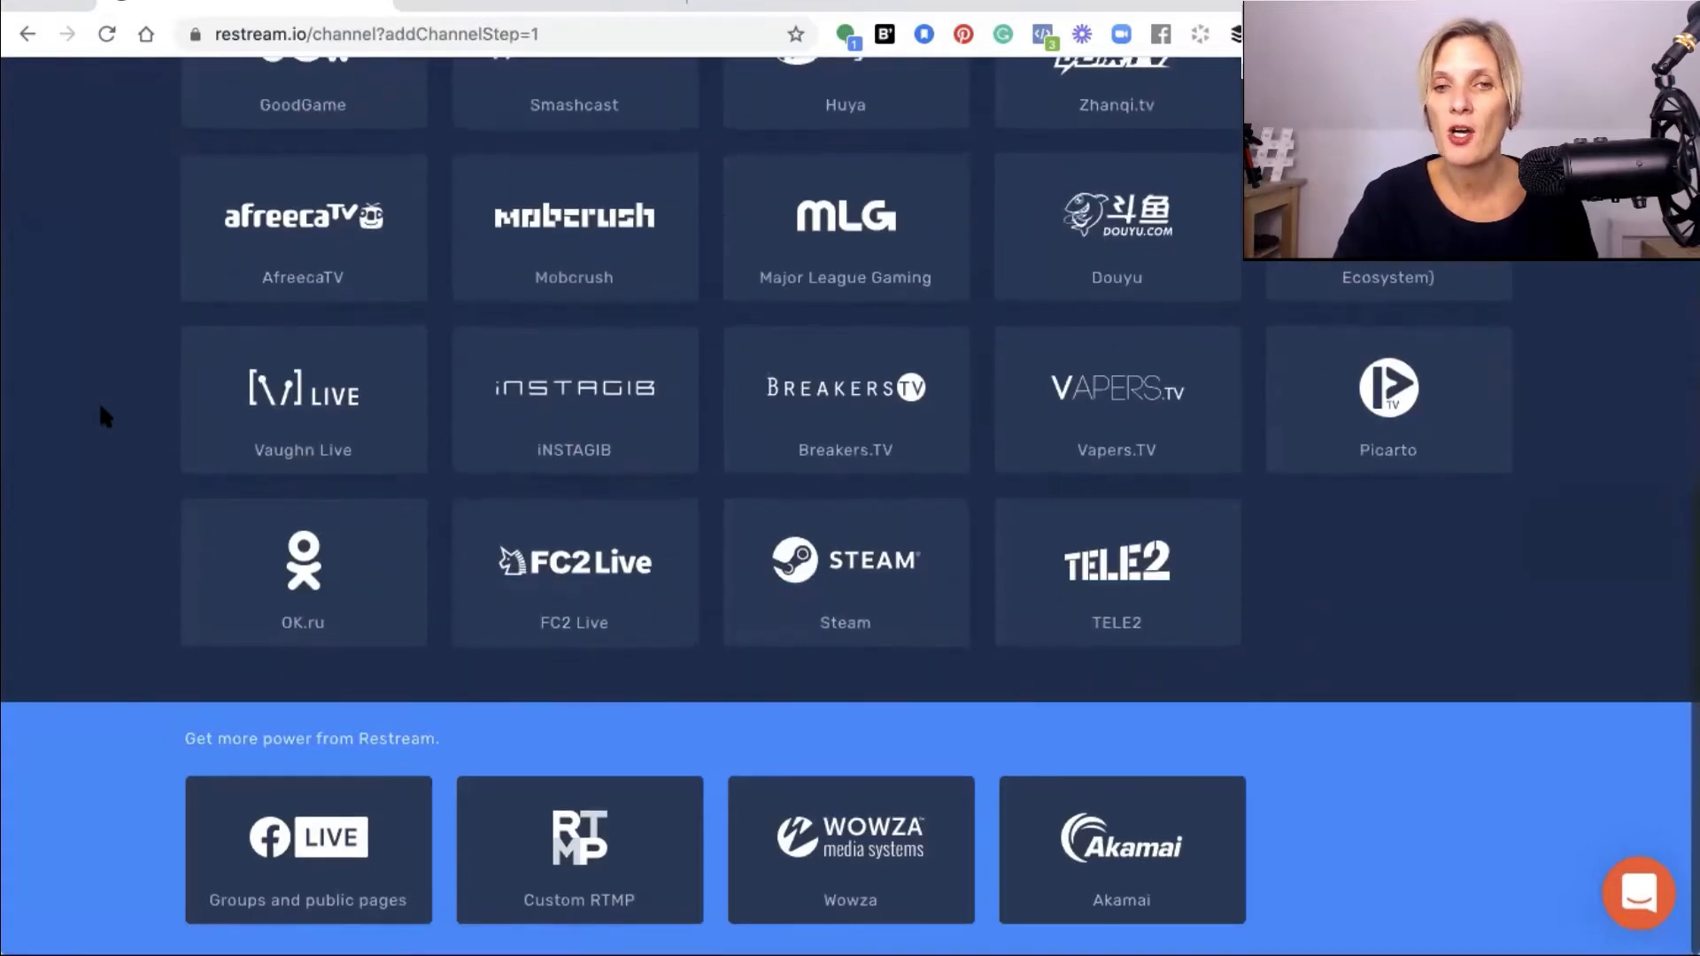
scroll(101, 414, up, 2)
scroll(102, 414, up, 7)
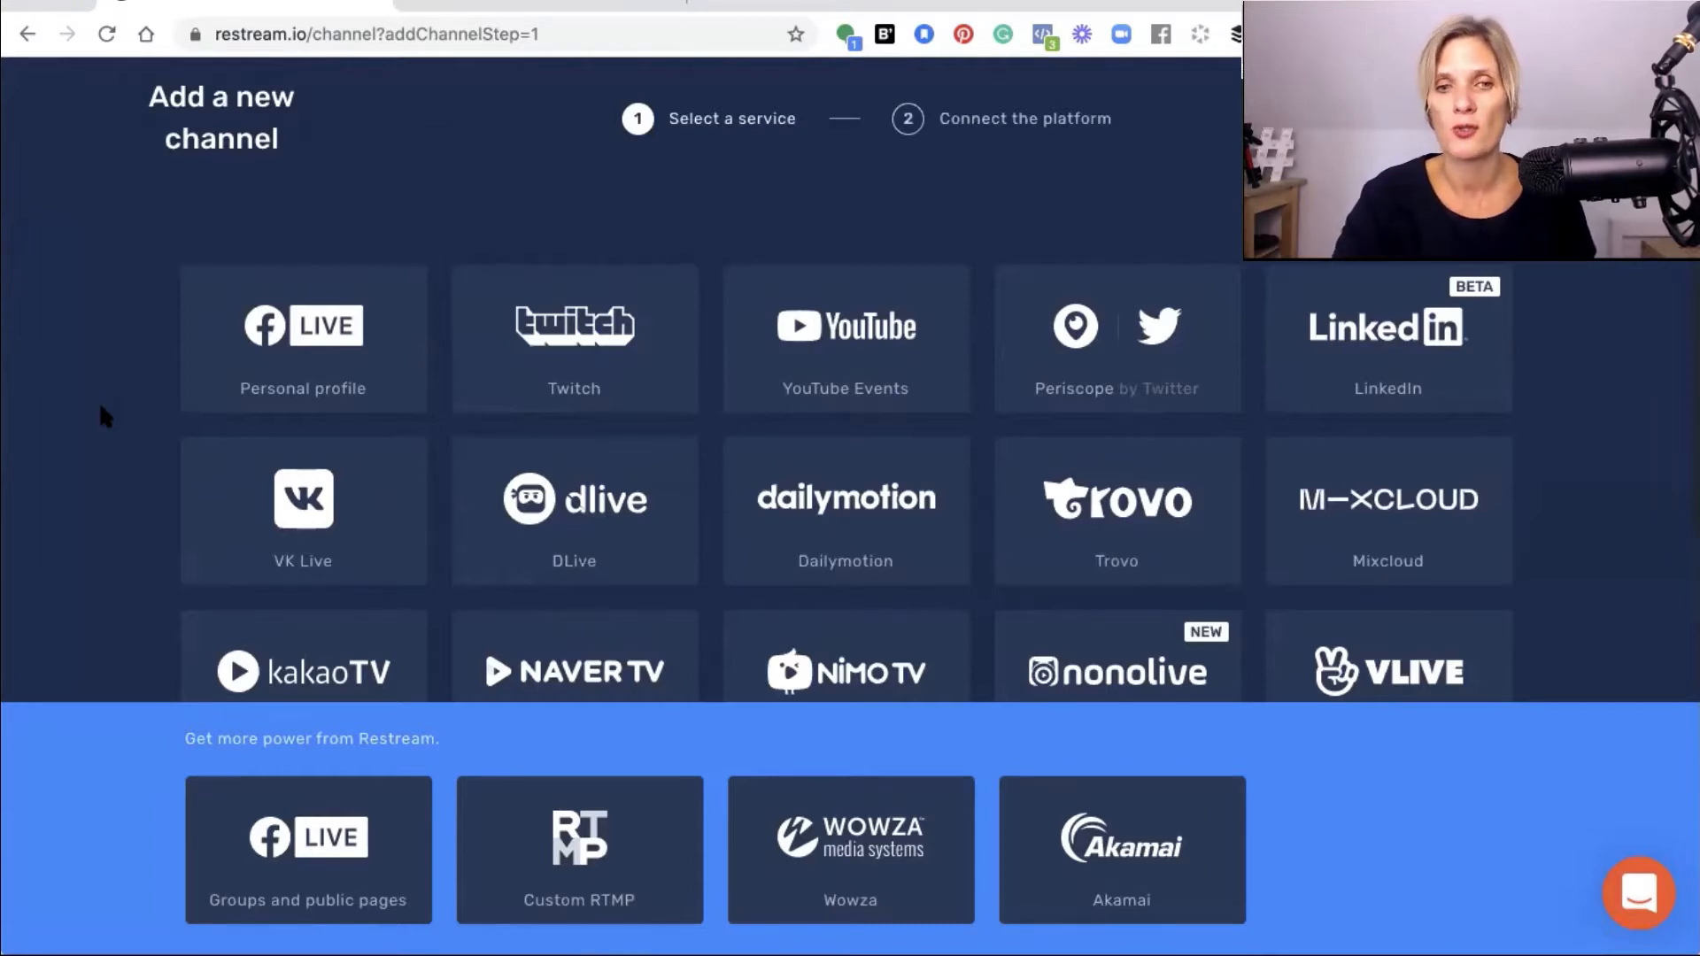
click(316, 858)
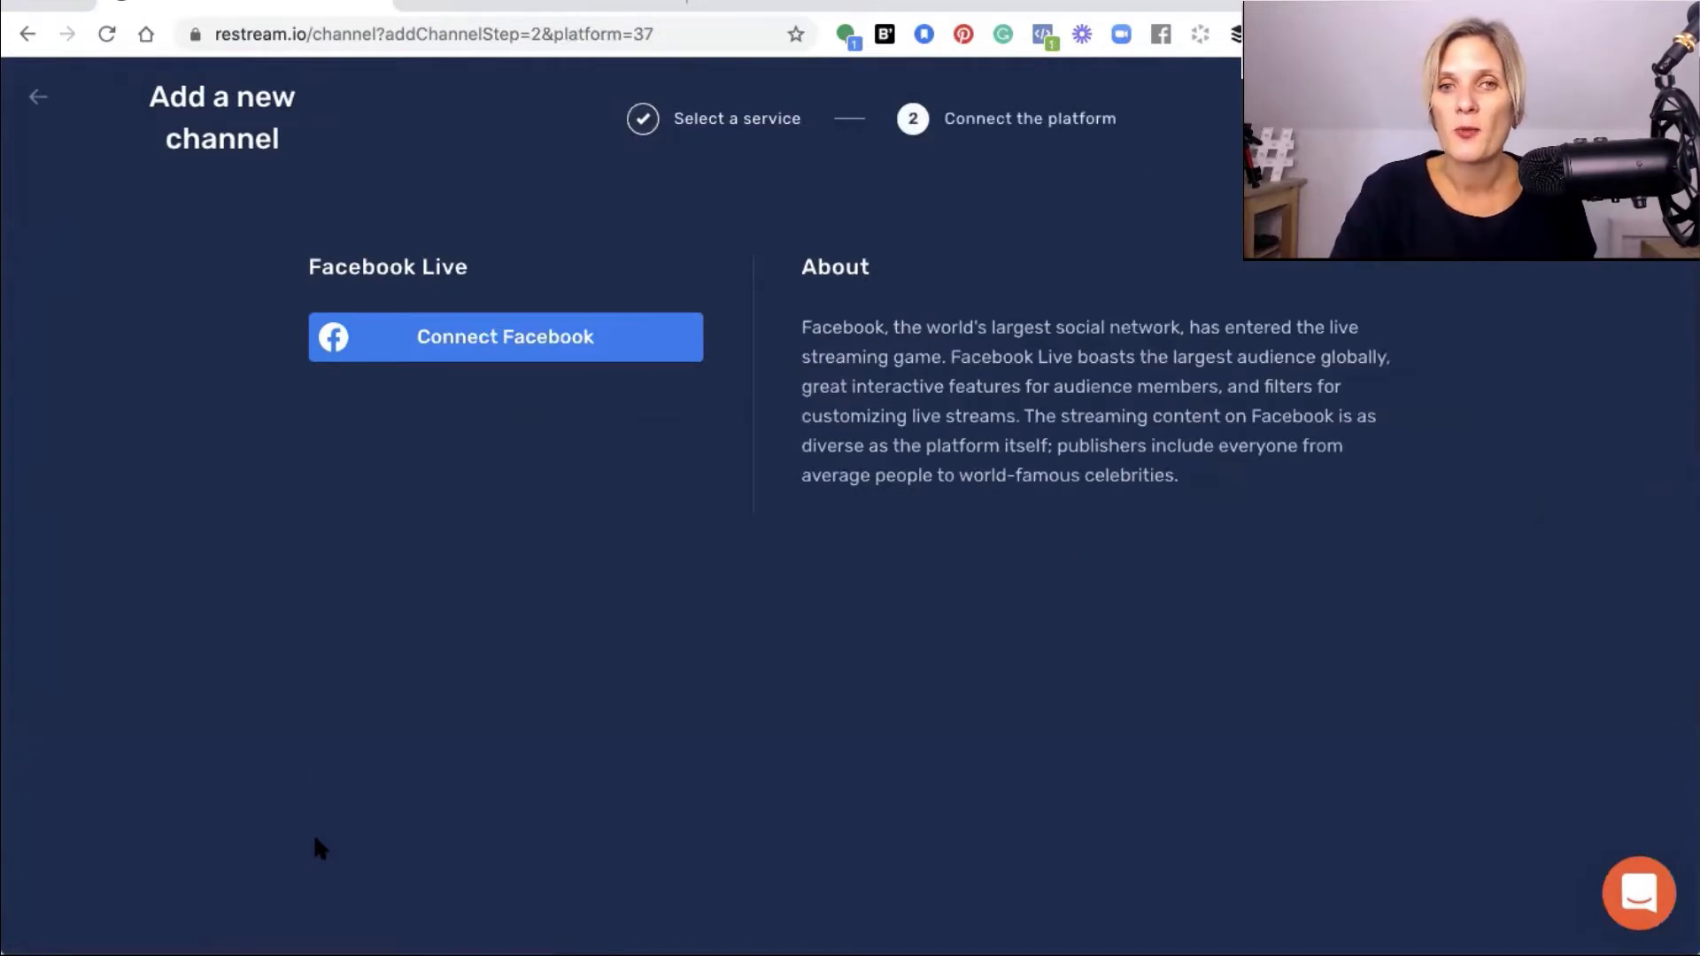
click(509, 353)
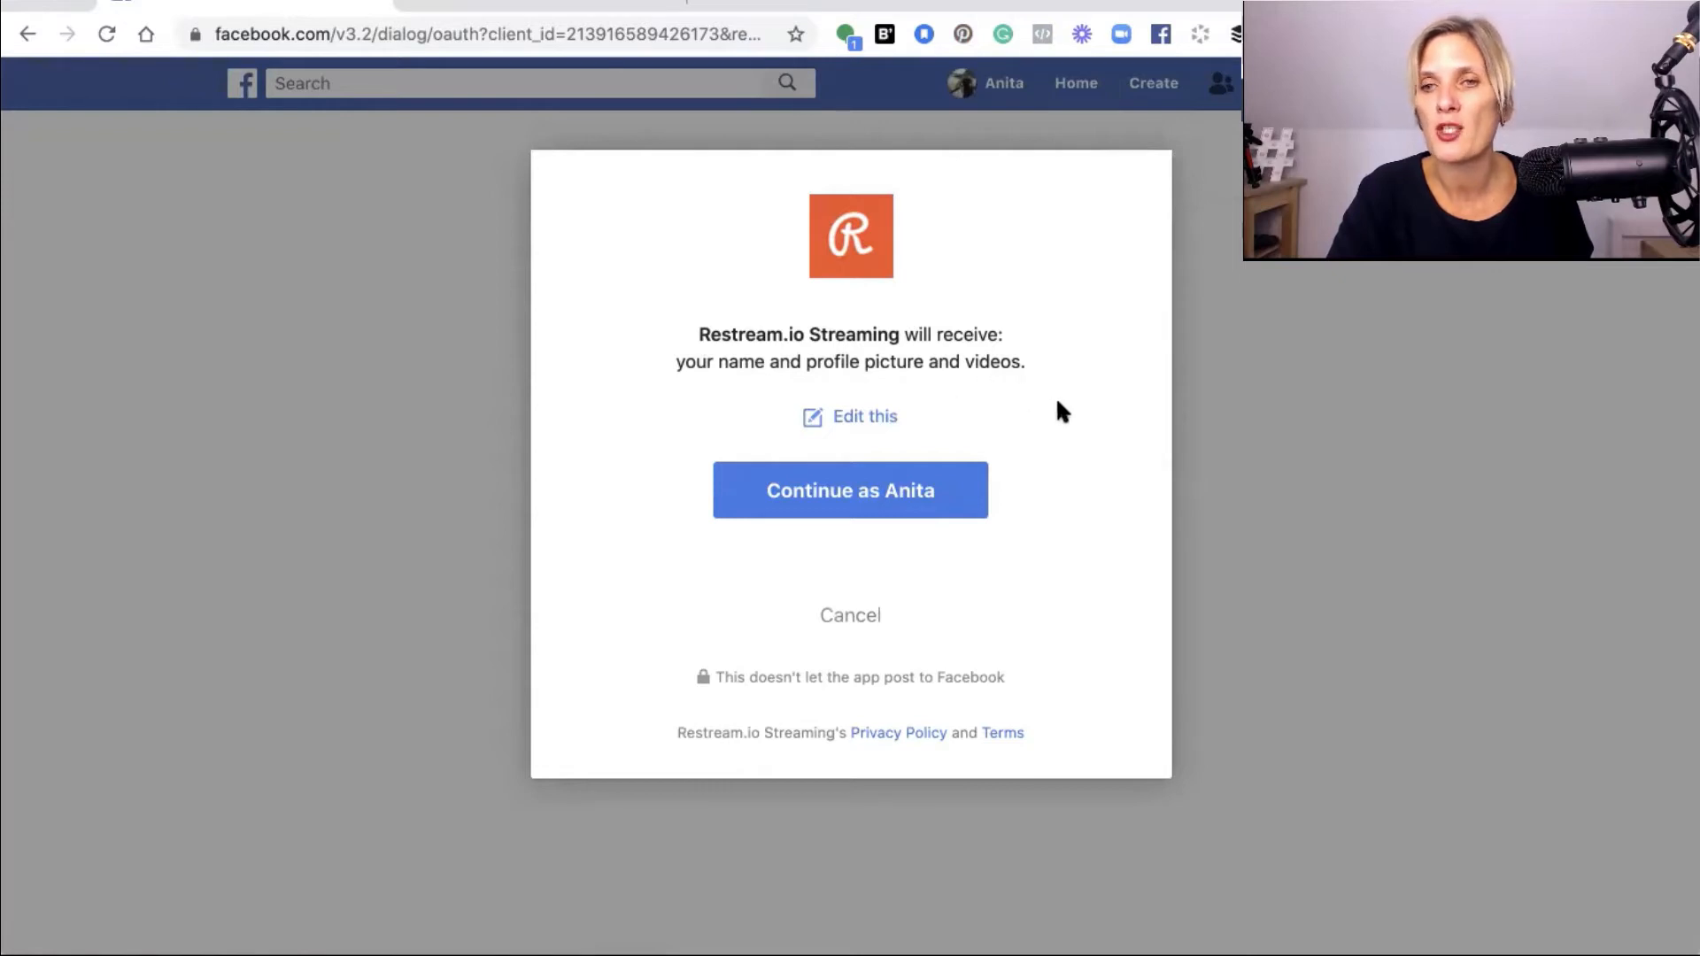
Authorise Restream.io Streaming with the Facebook account and set its timeline posts' audience to Public.
click(846, 514)
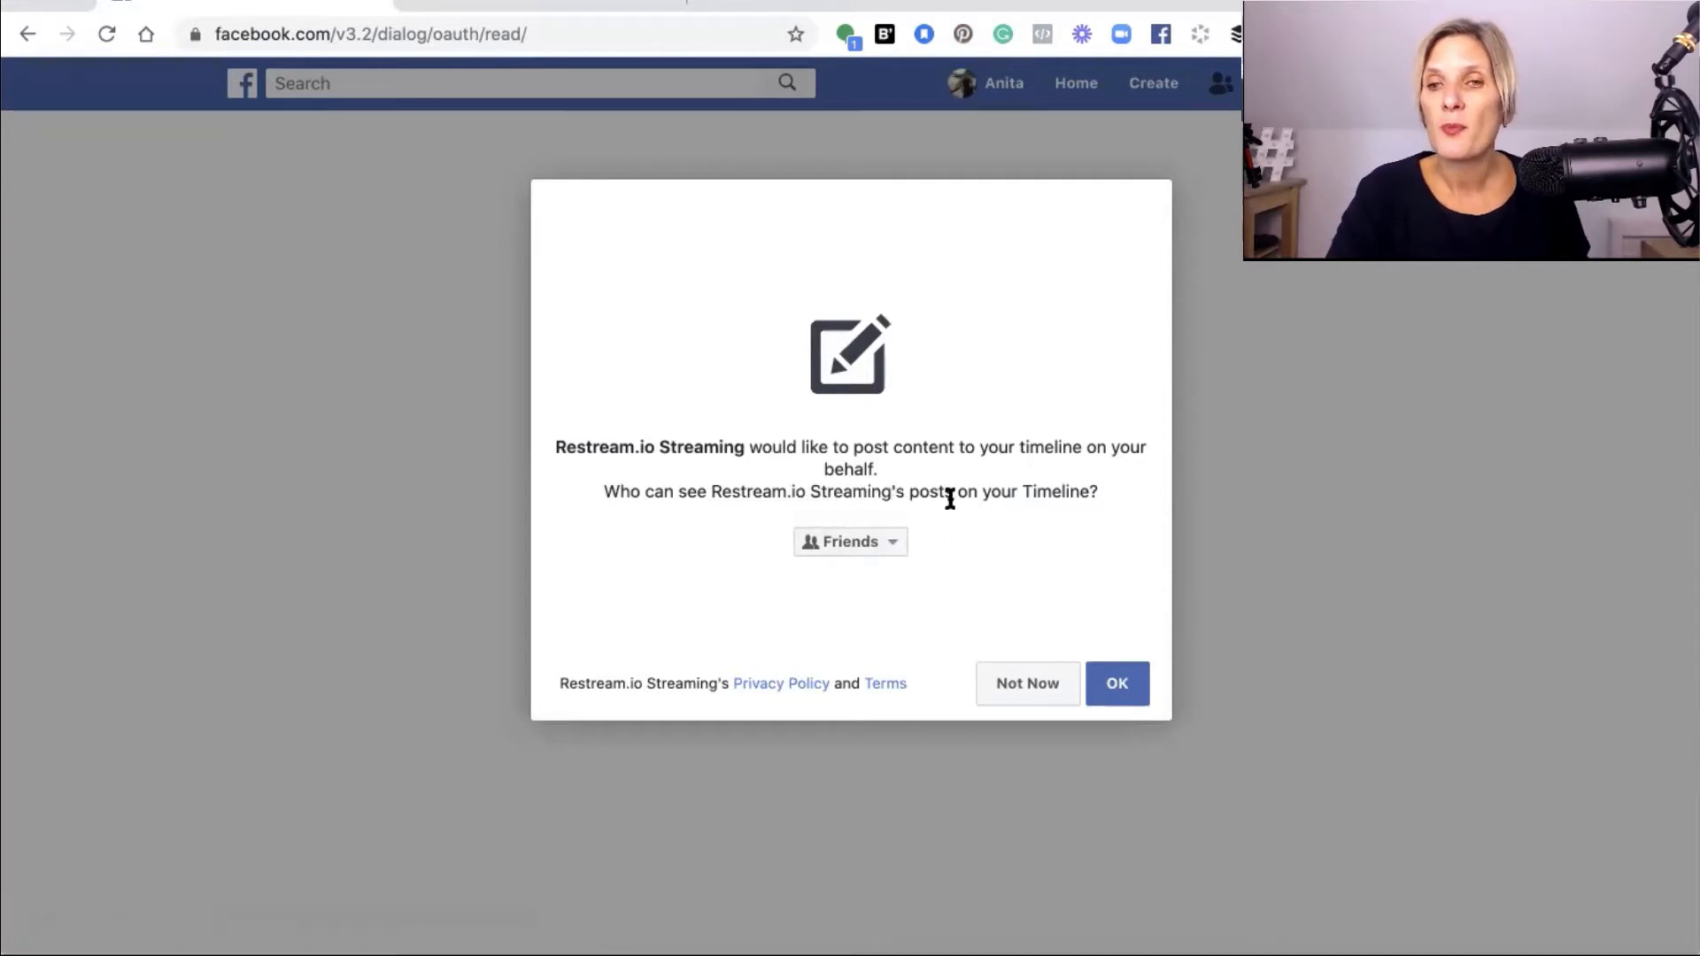
click(895, 543)
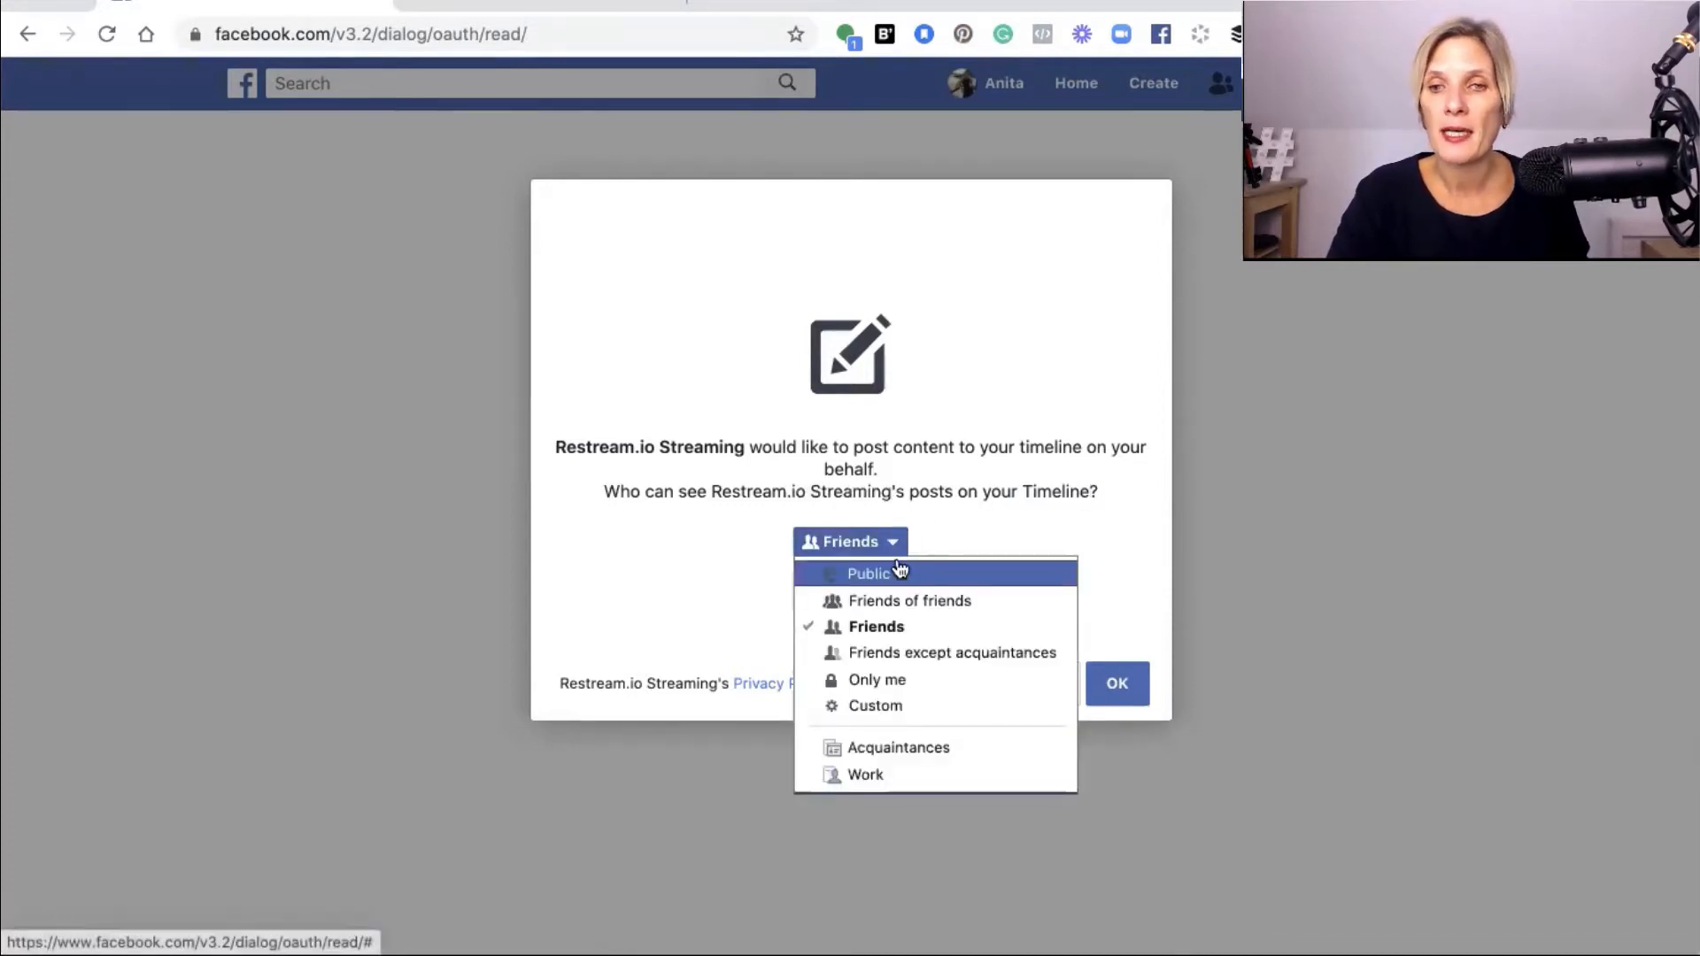
click(896, 571)
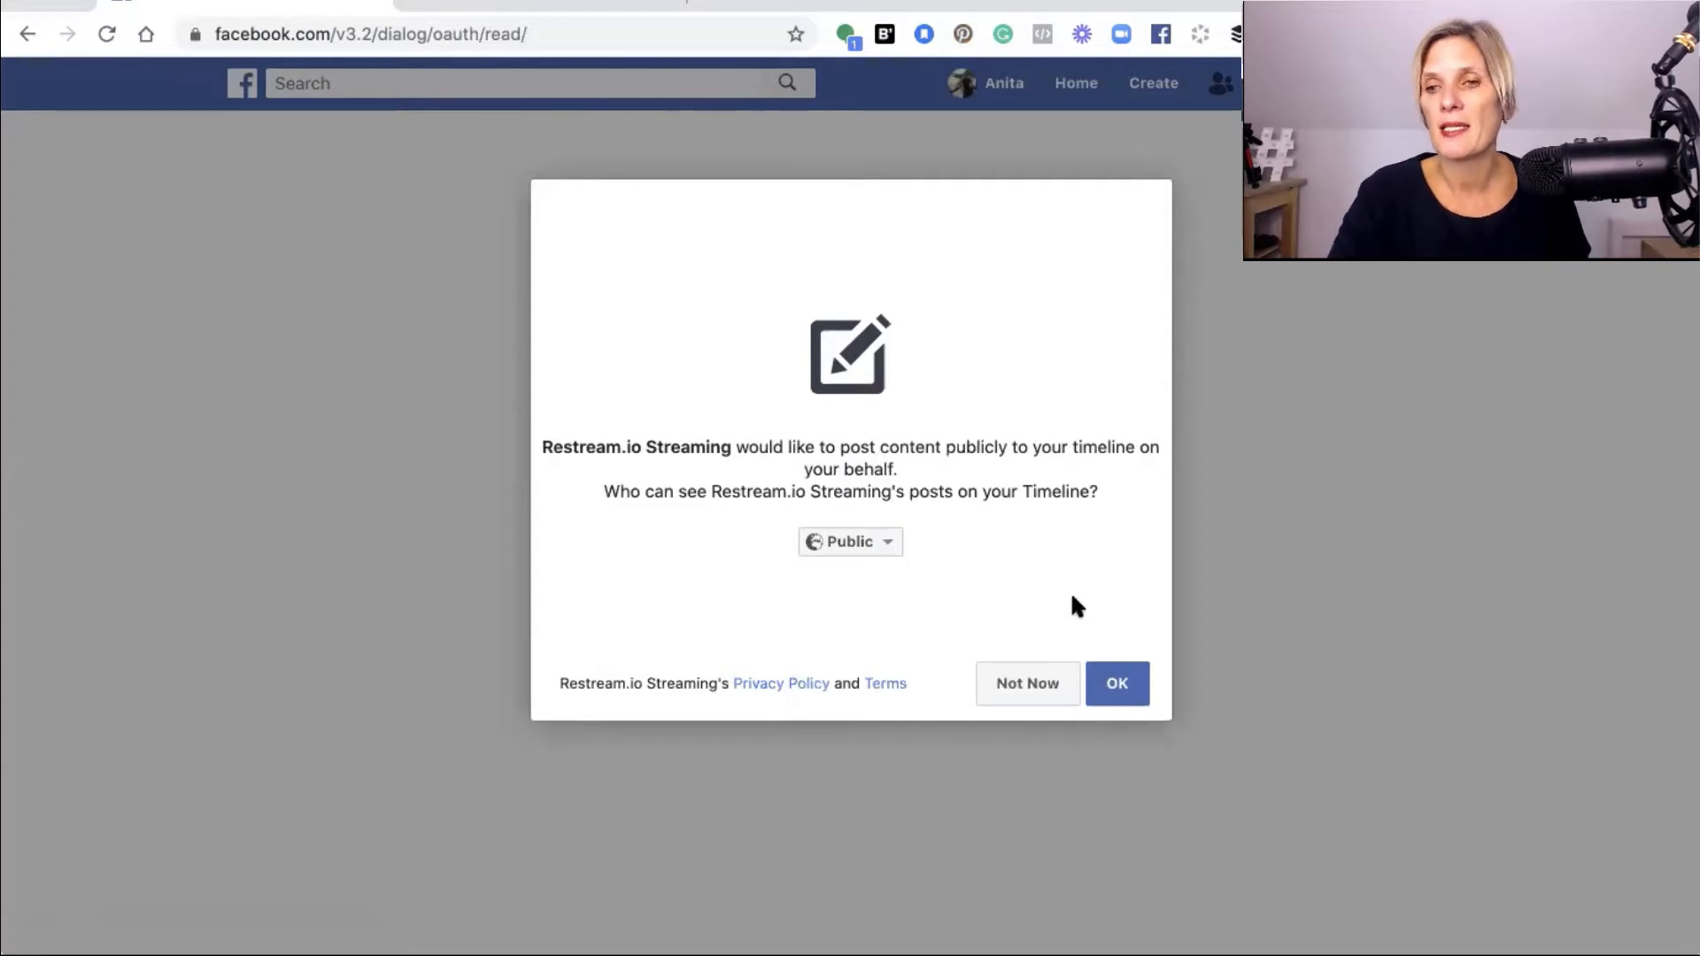
click(1122, 698)
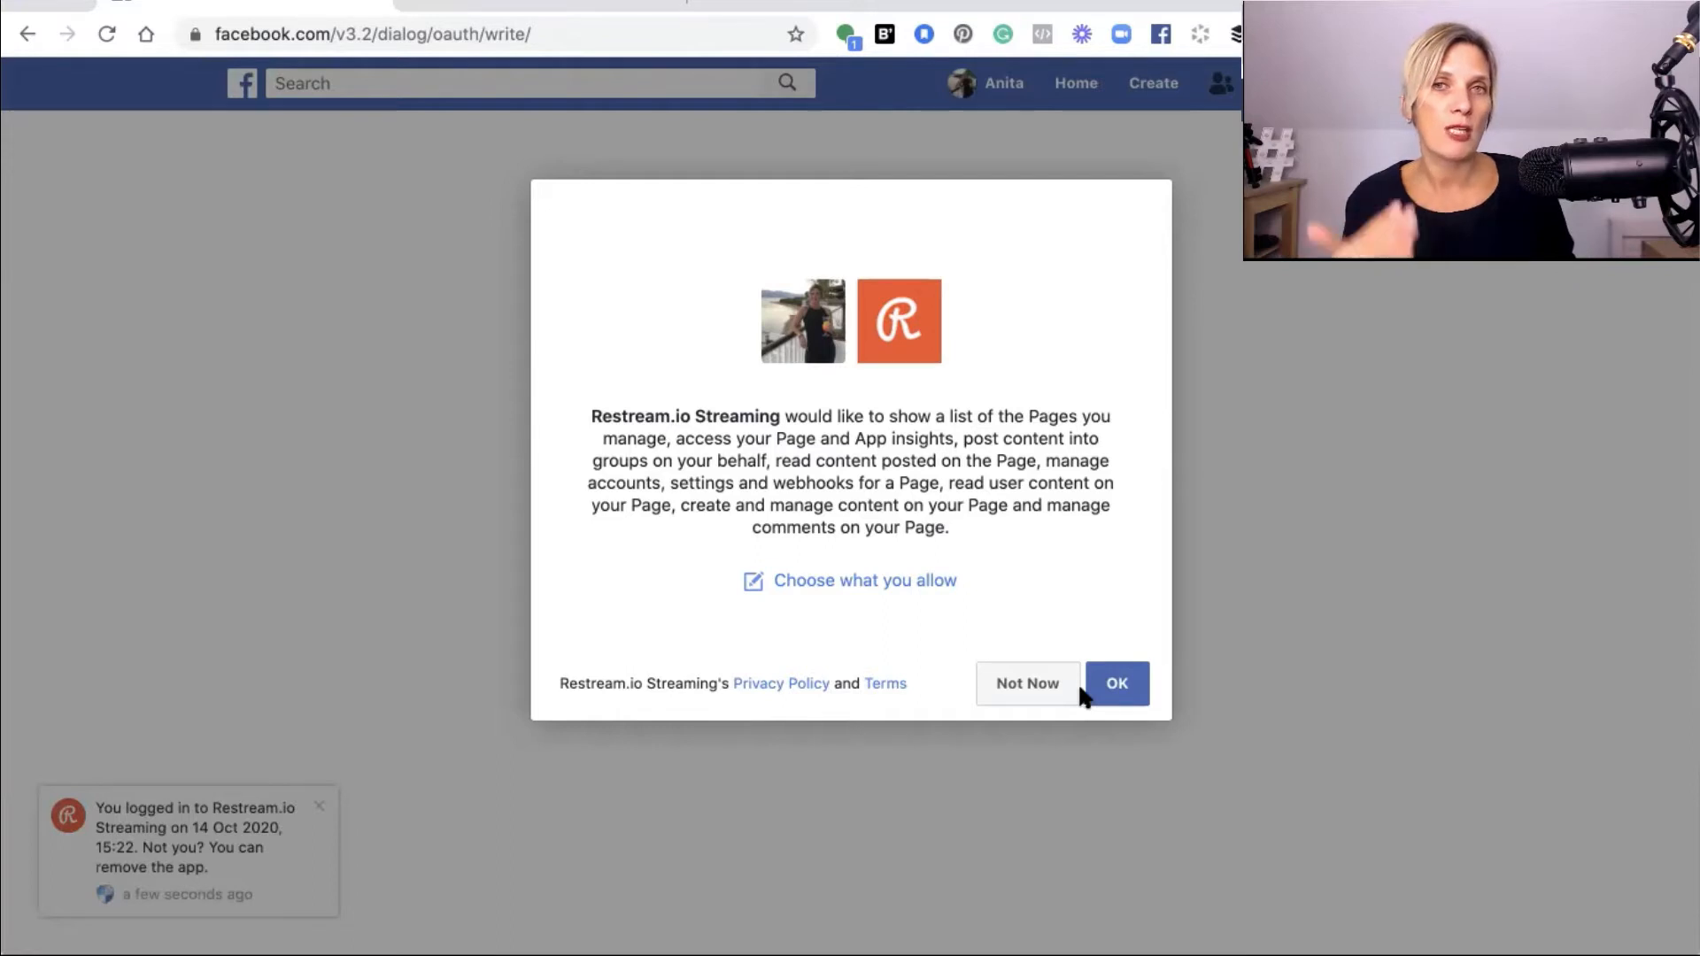
Restrict the "Show a list of the Pages you manage" permission to only the fifth listed page.
click(823, 580)
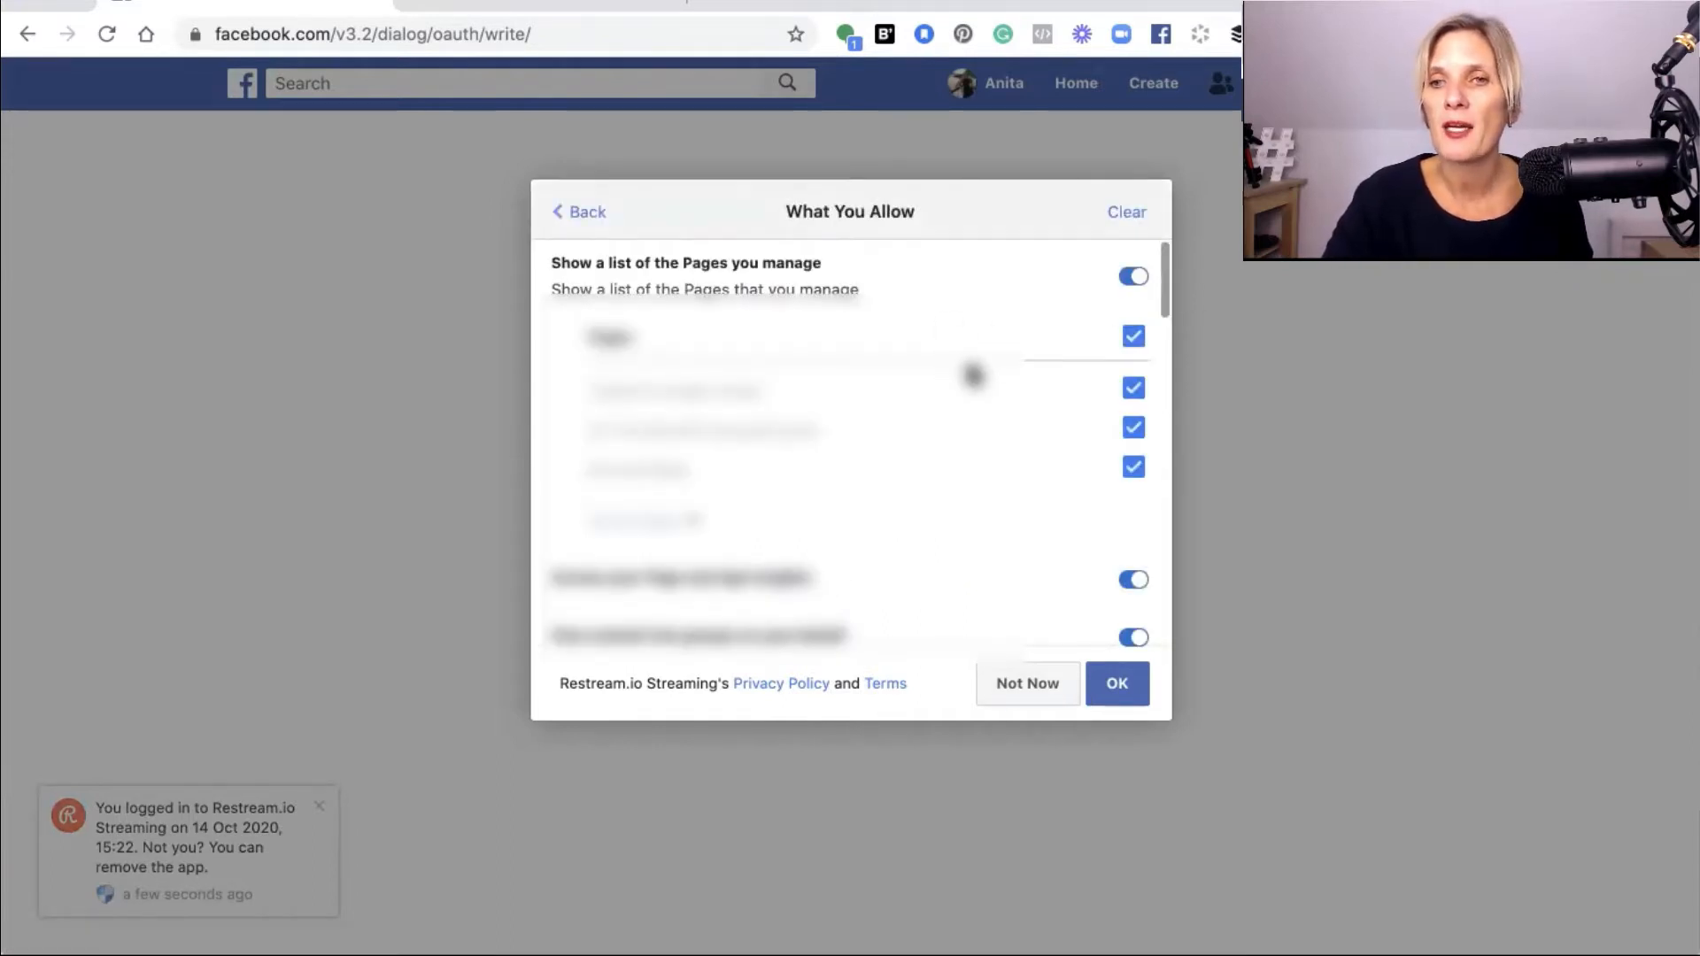
click(1132, 336)
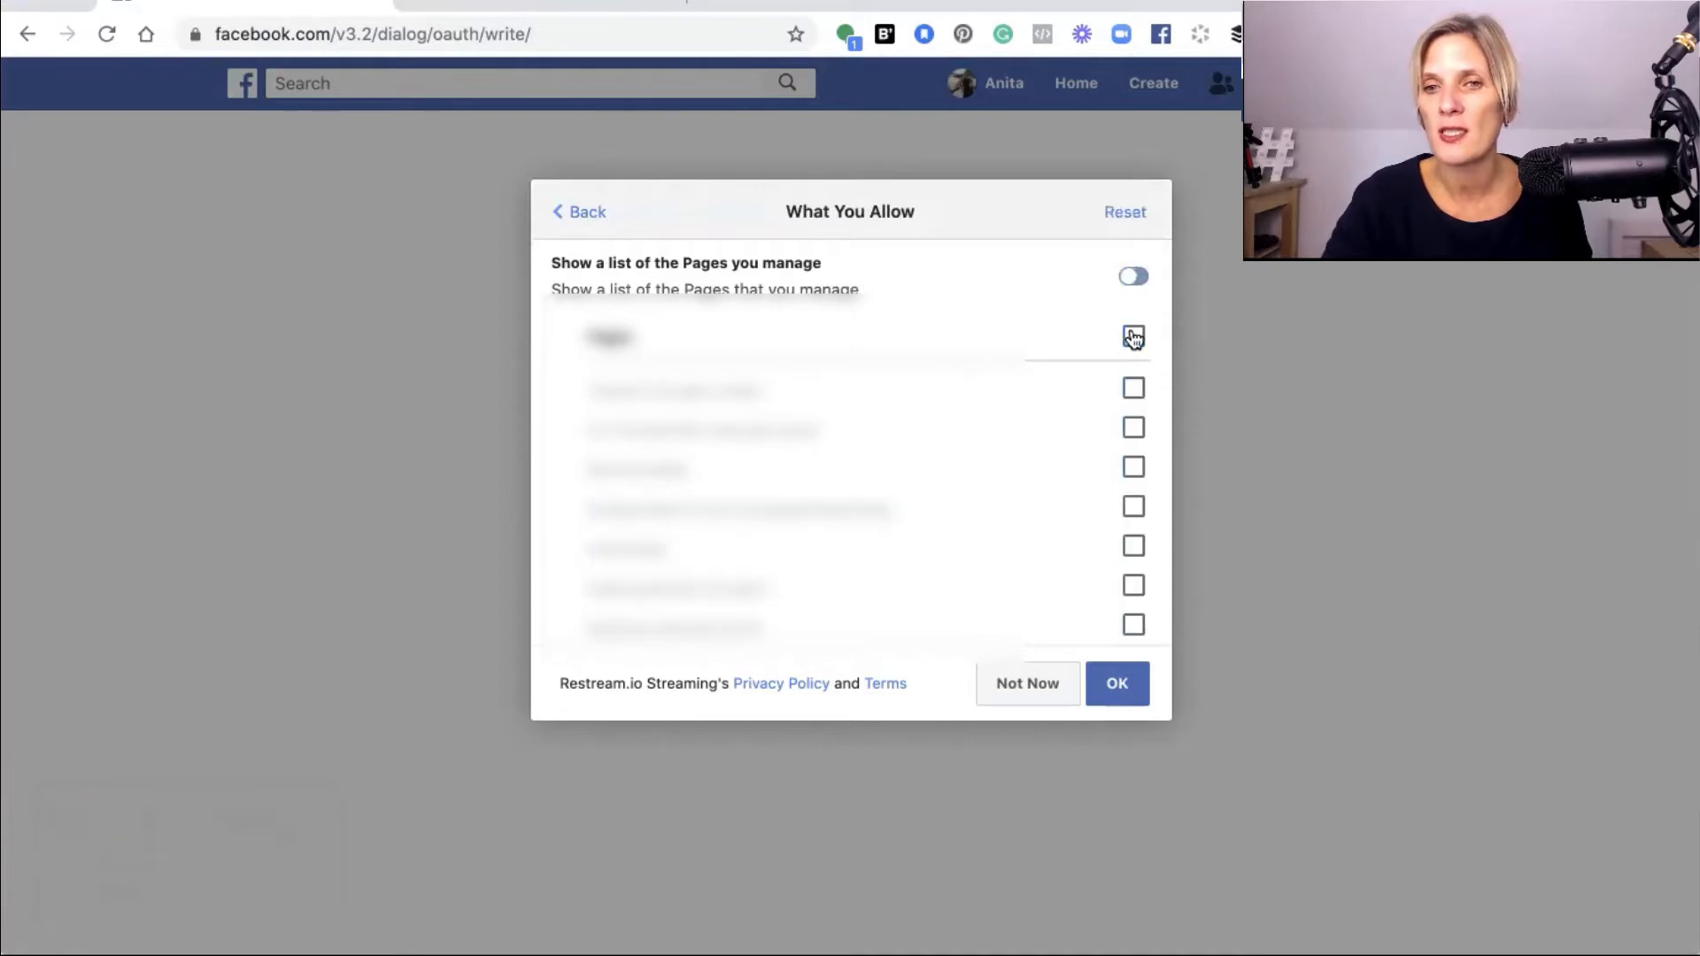
click(1132, 546)
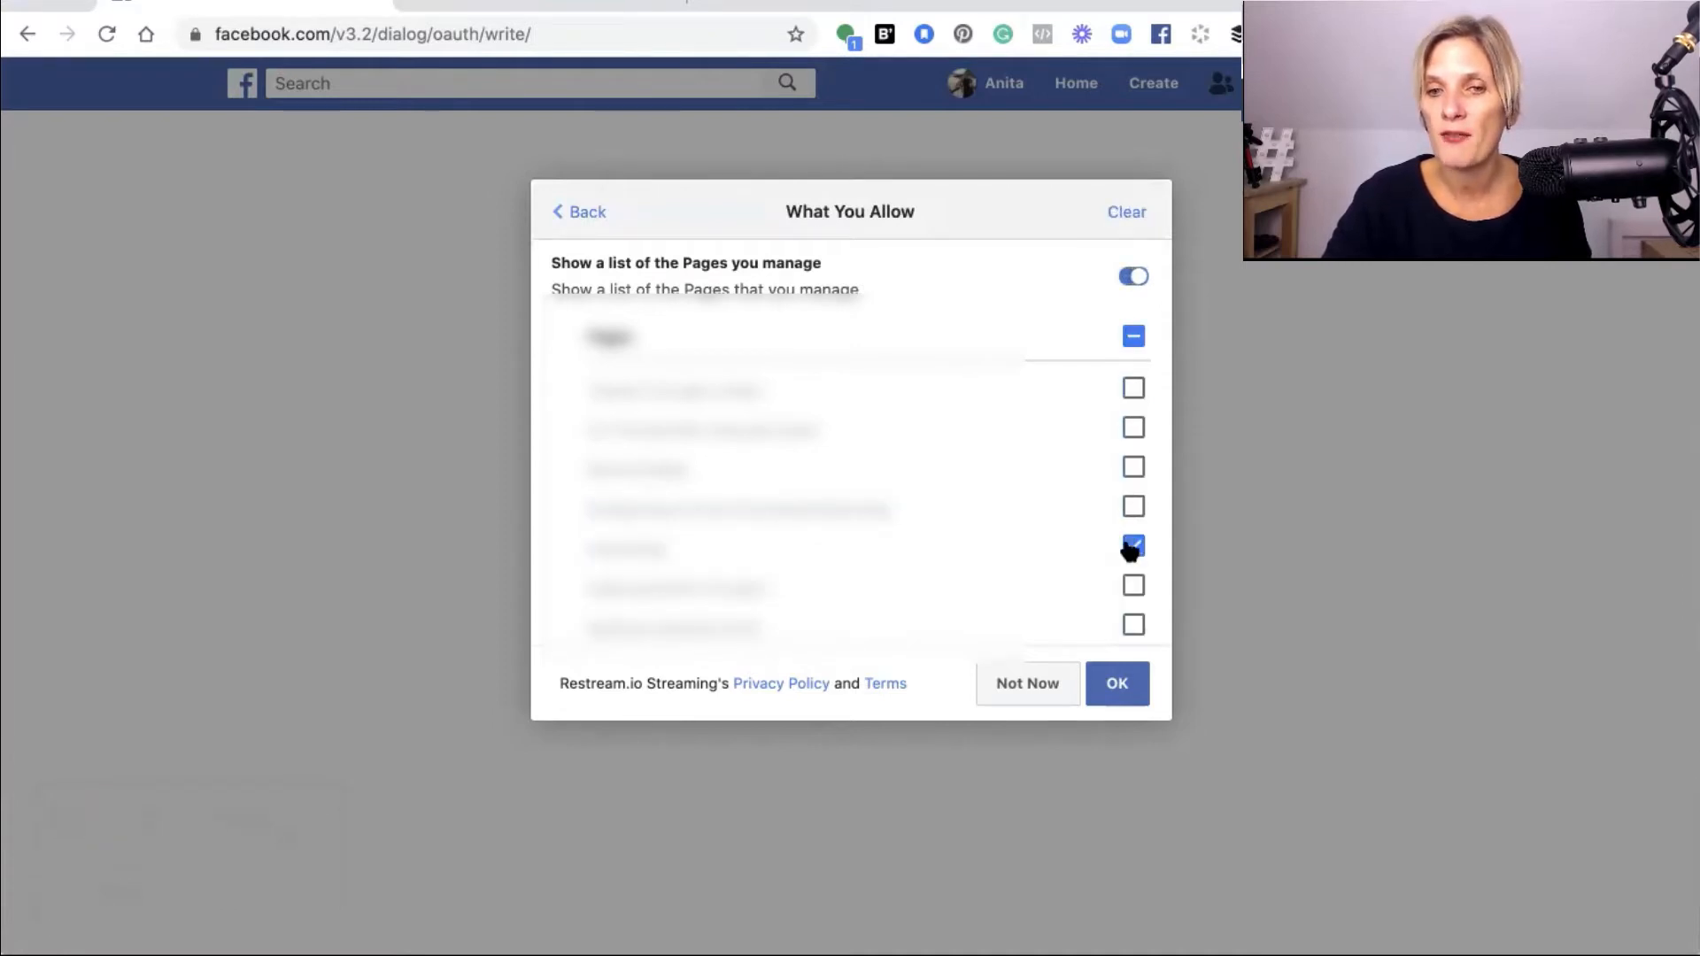
Restrict the "Read content posted on the Page" permission to only the fifth listed page, leaving all groups allowed.
scroll(1131, 549, down, 2)
scroll(1130, 549, down, 10)
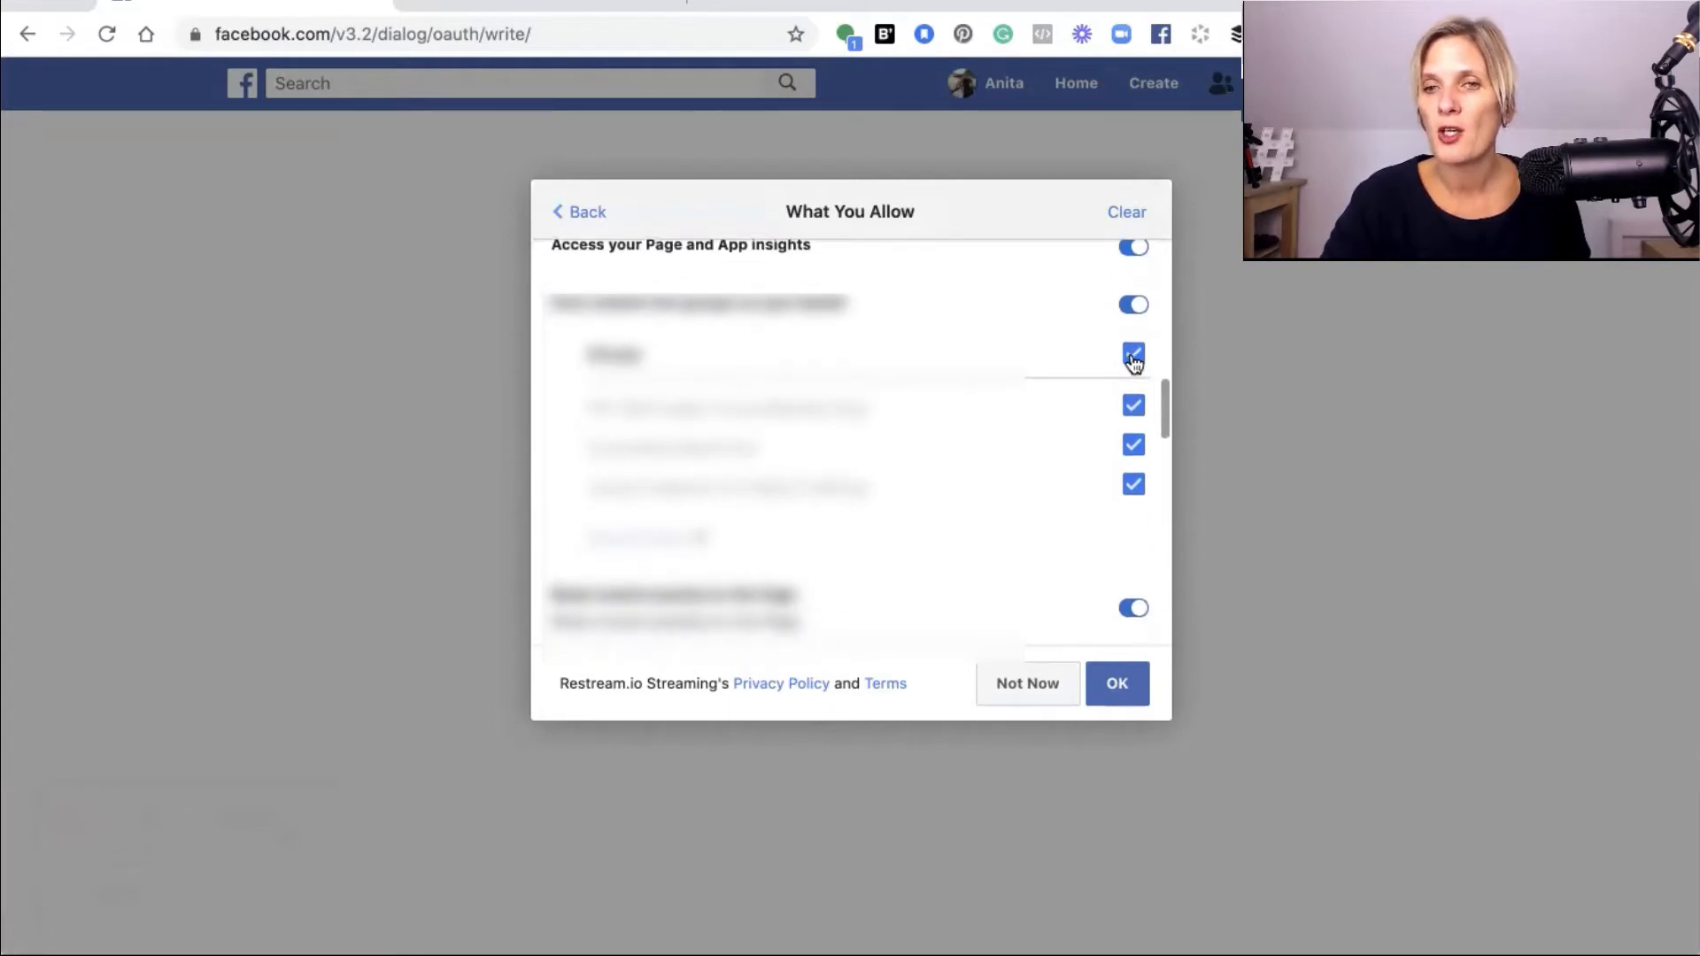
scroll(1036, 467, down, 5)
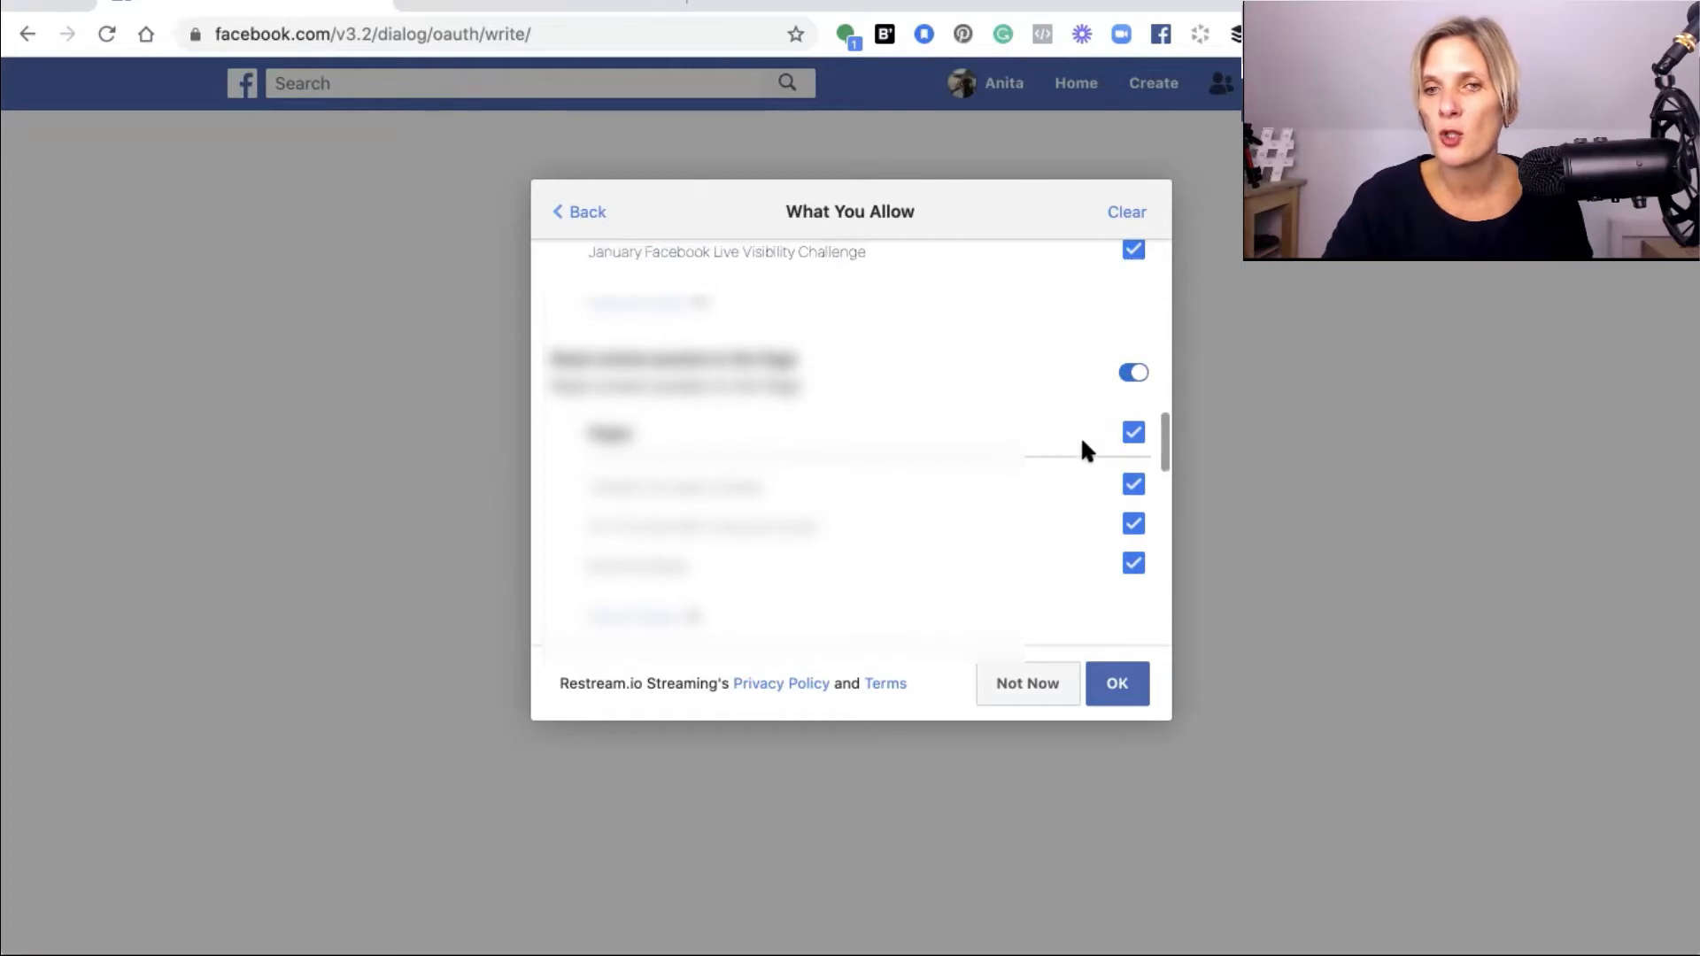
click(1134, 433)
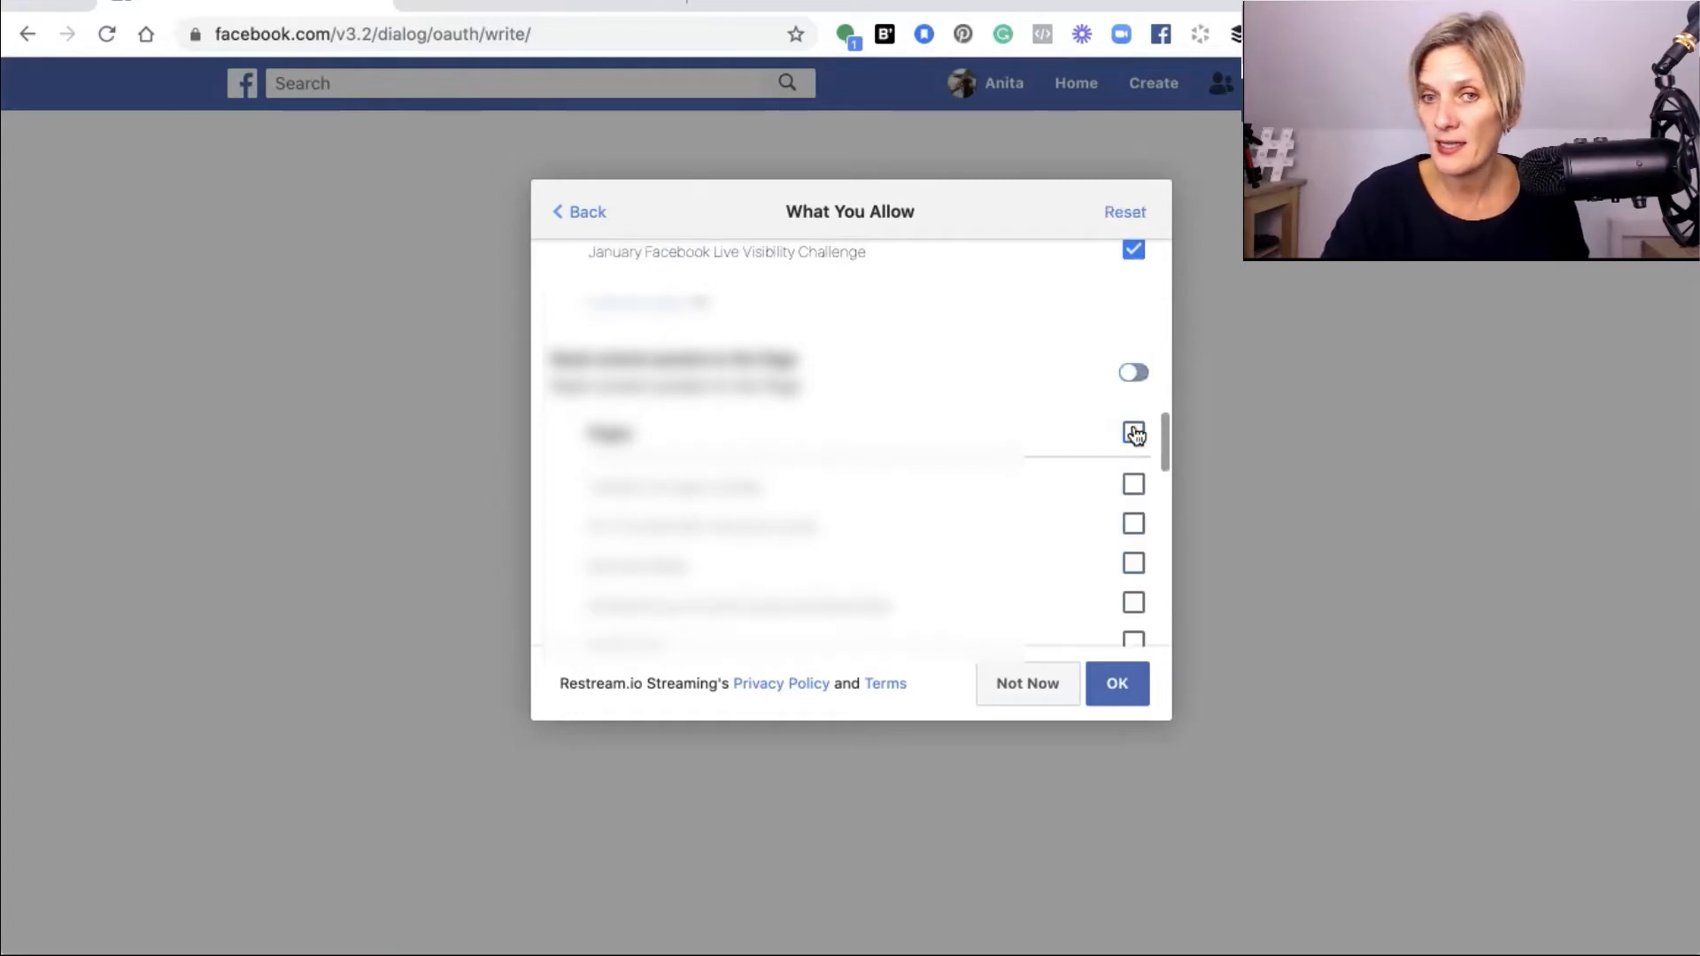
scroll(1118, 588, down, 2)
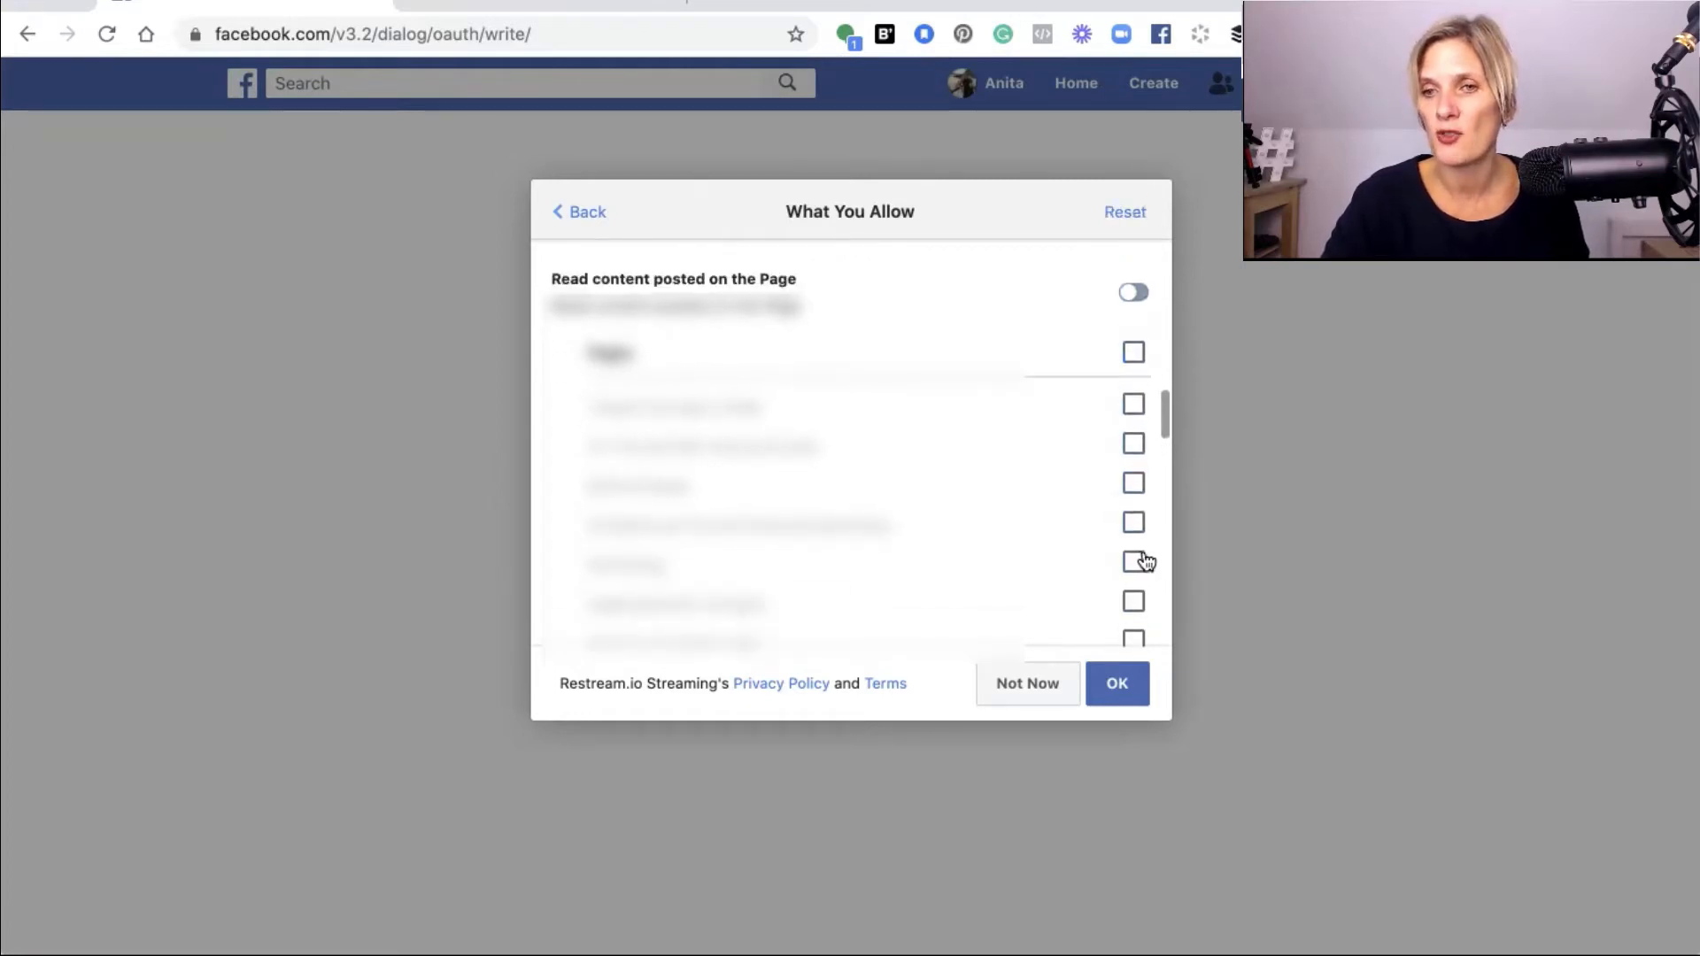
click(1134, 562)
Restrict the permission for managing accounts, settings and webhooks to the fifth listed page, and grant the chosen permissions.
scroll(1142, 560, down, 10)
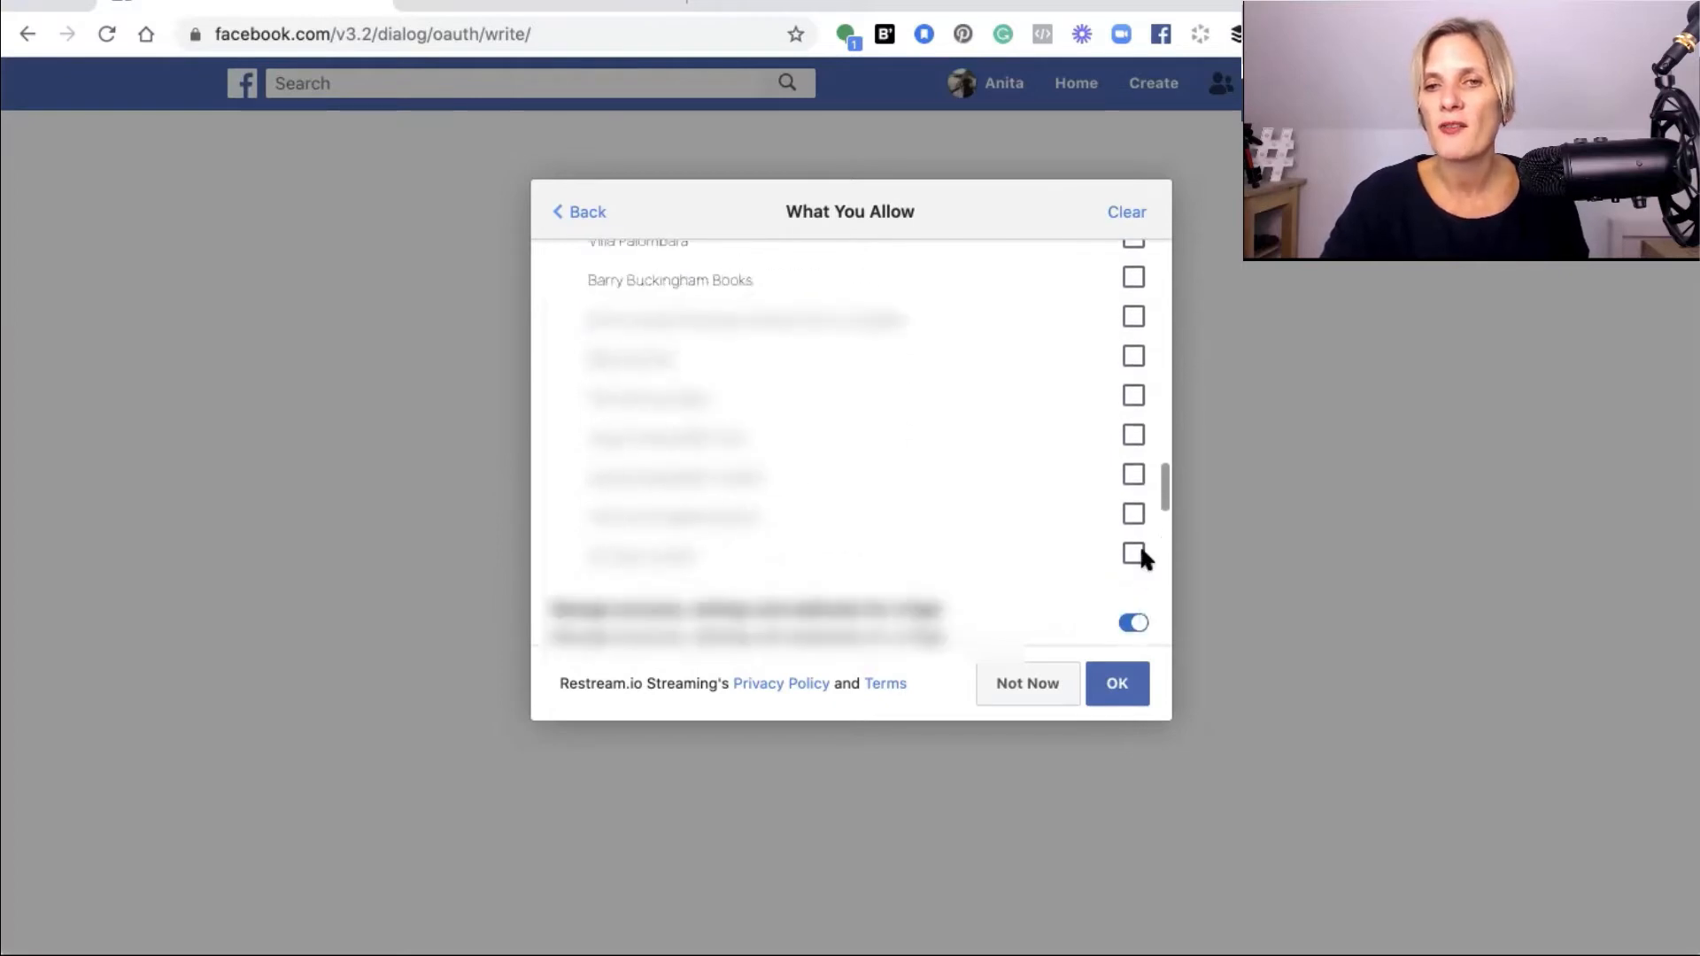
scroll(1140, 545, down, 5)
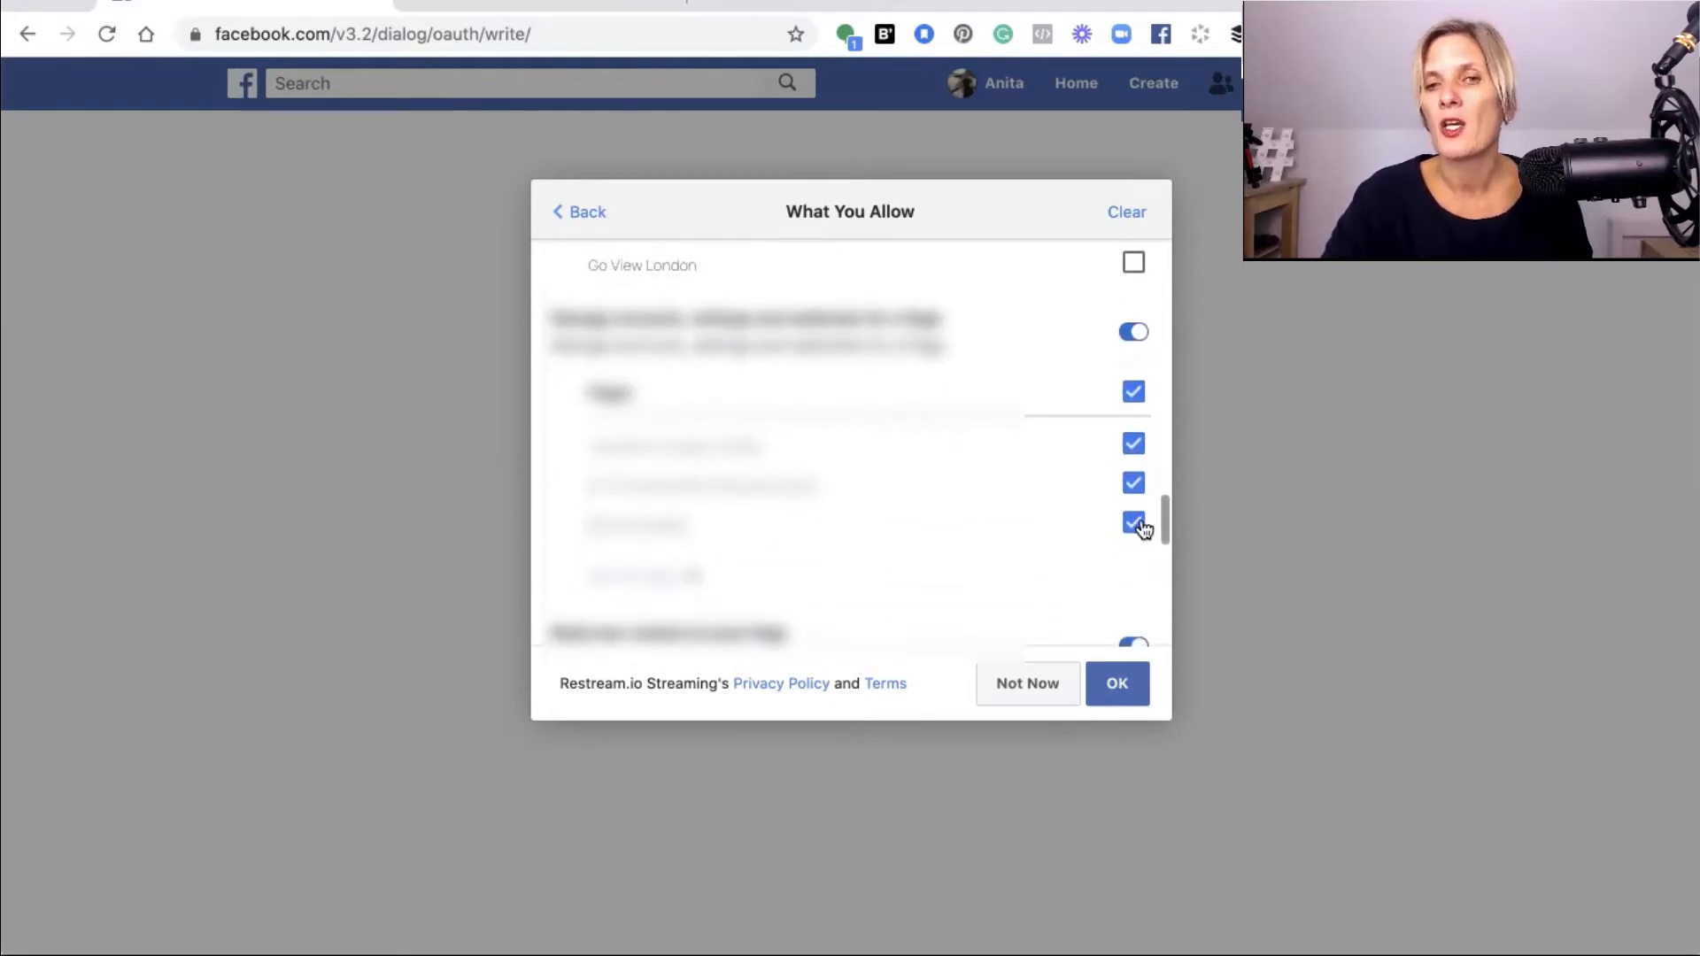
click(1134, 391)
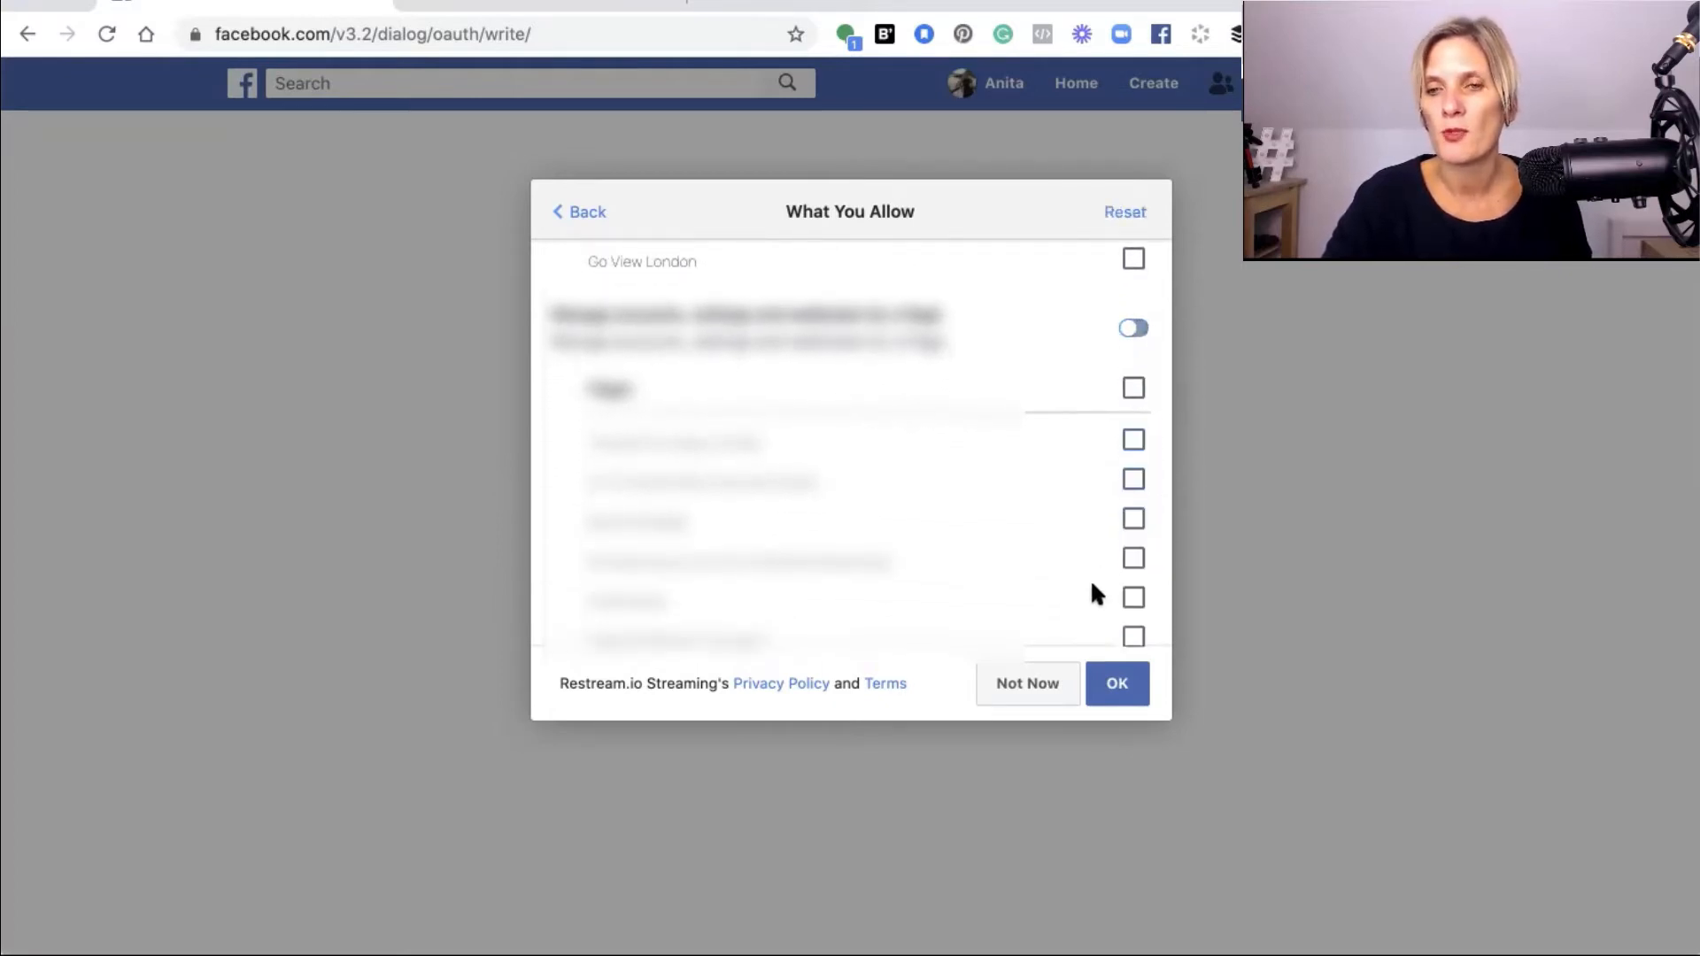
scroll(1092, 584, down, 2)
click(1132, 517)
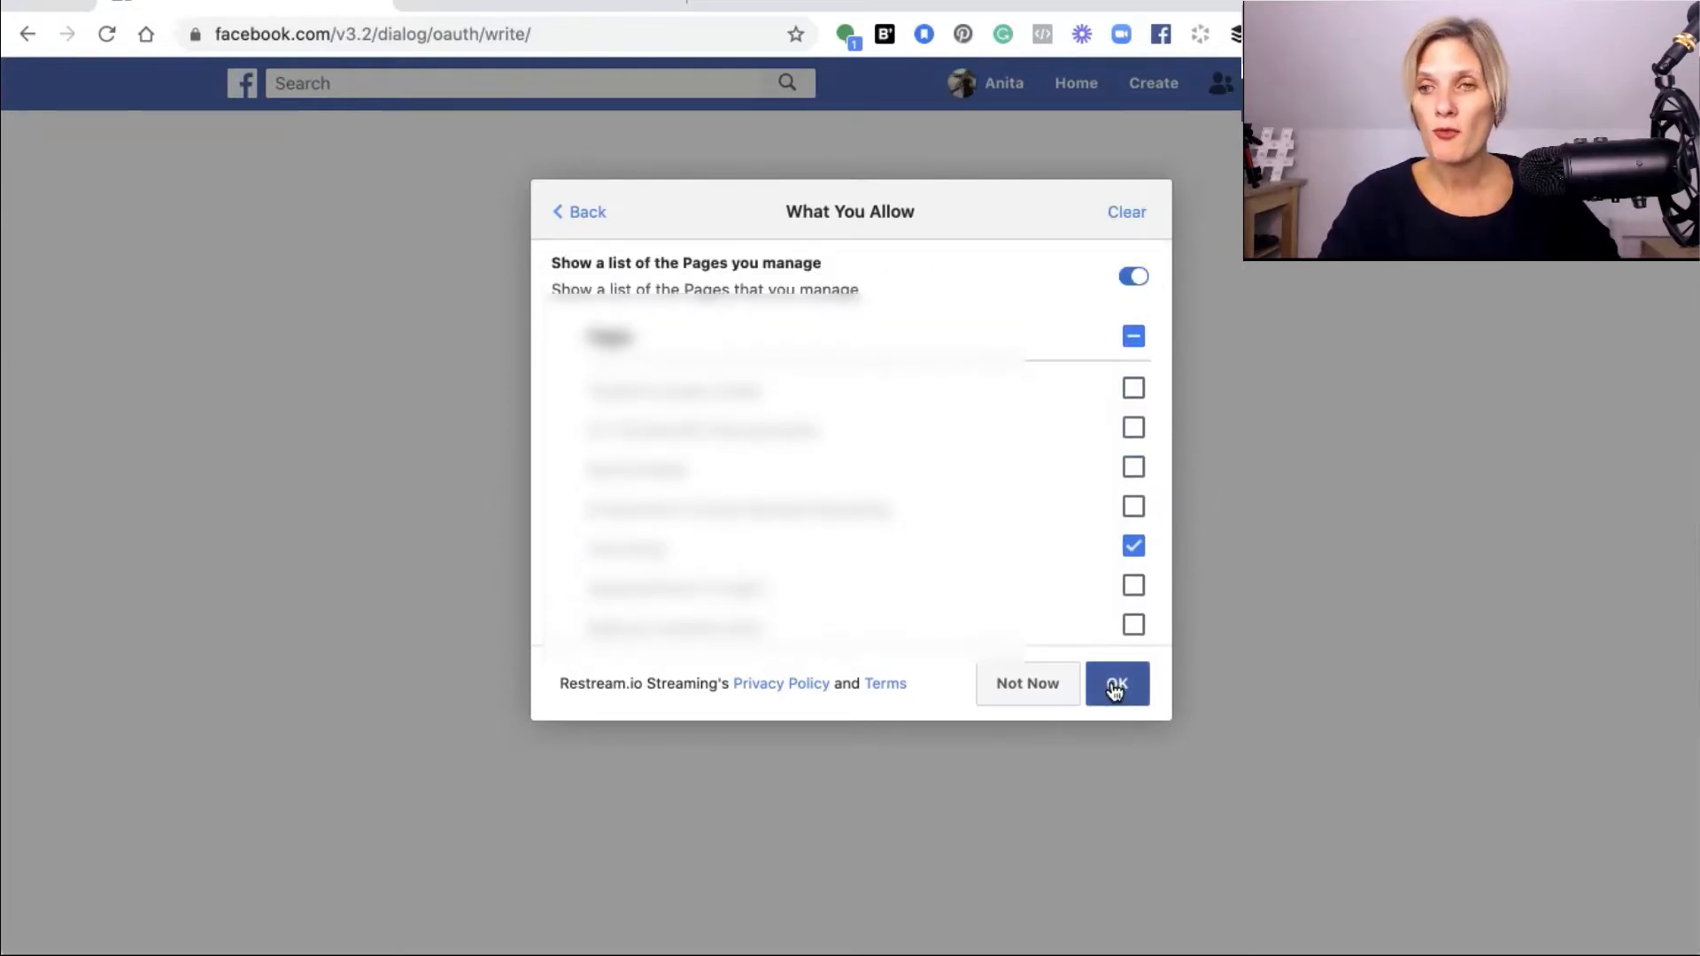
click(1115, 691)
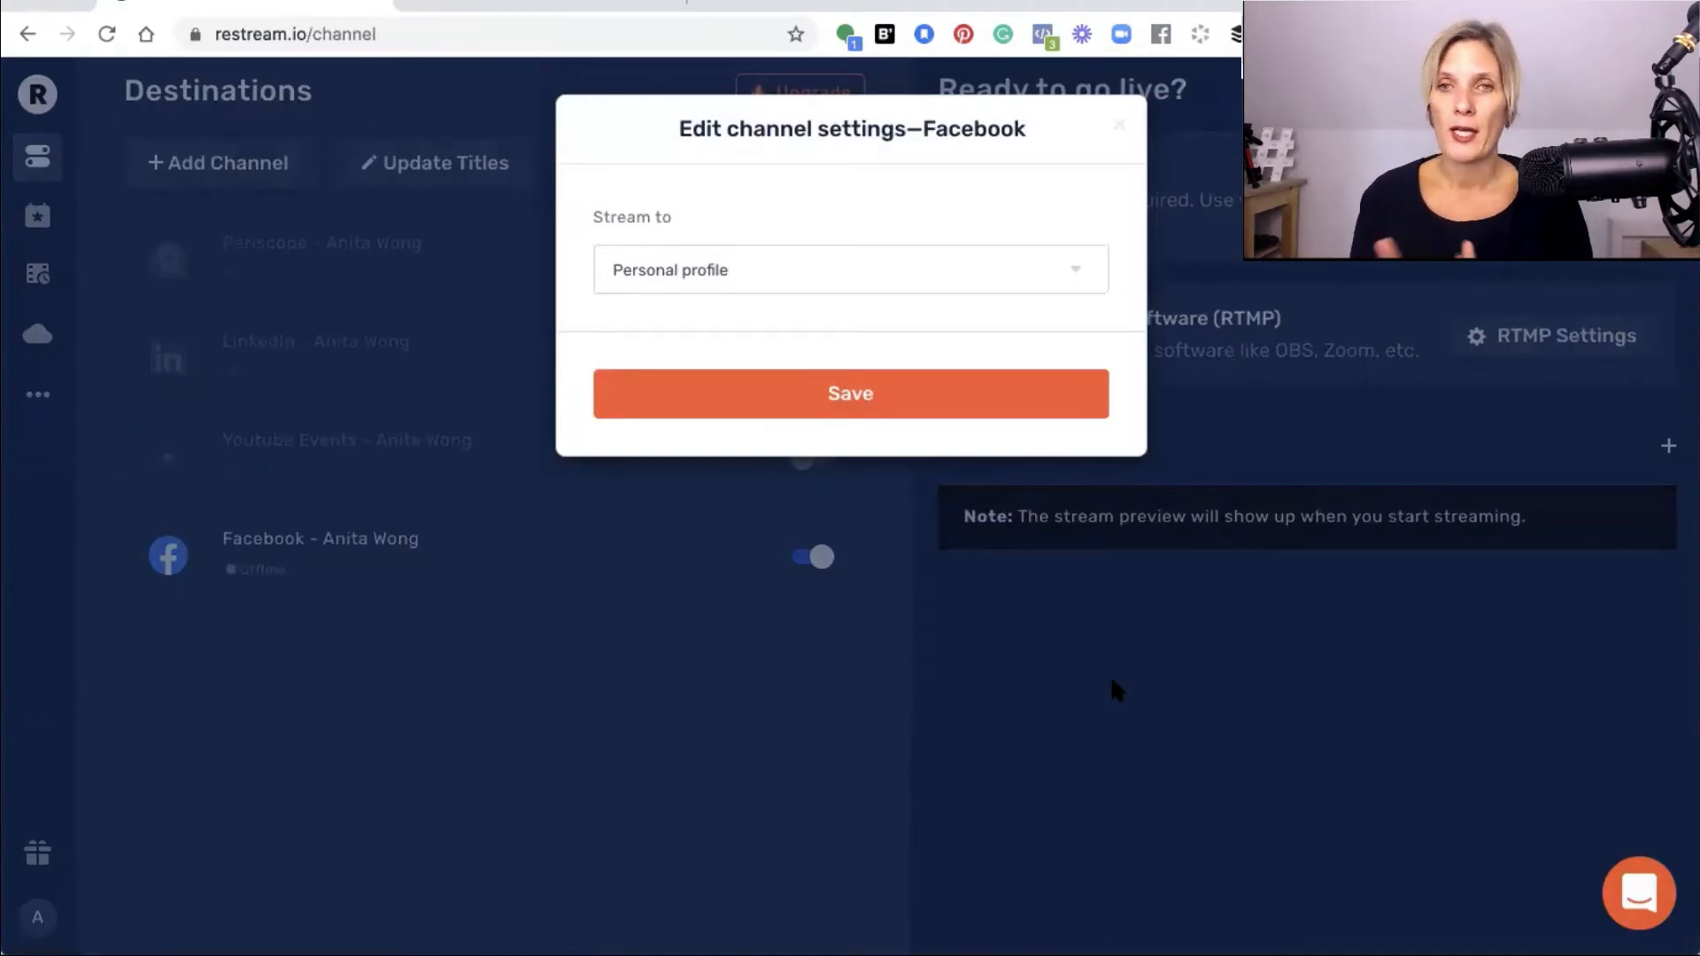
Set the new Facebook channel to stream to the public page and save its settings.
click(740, 278)
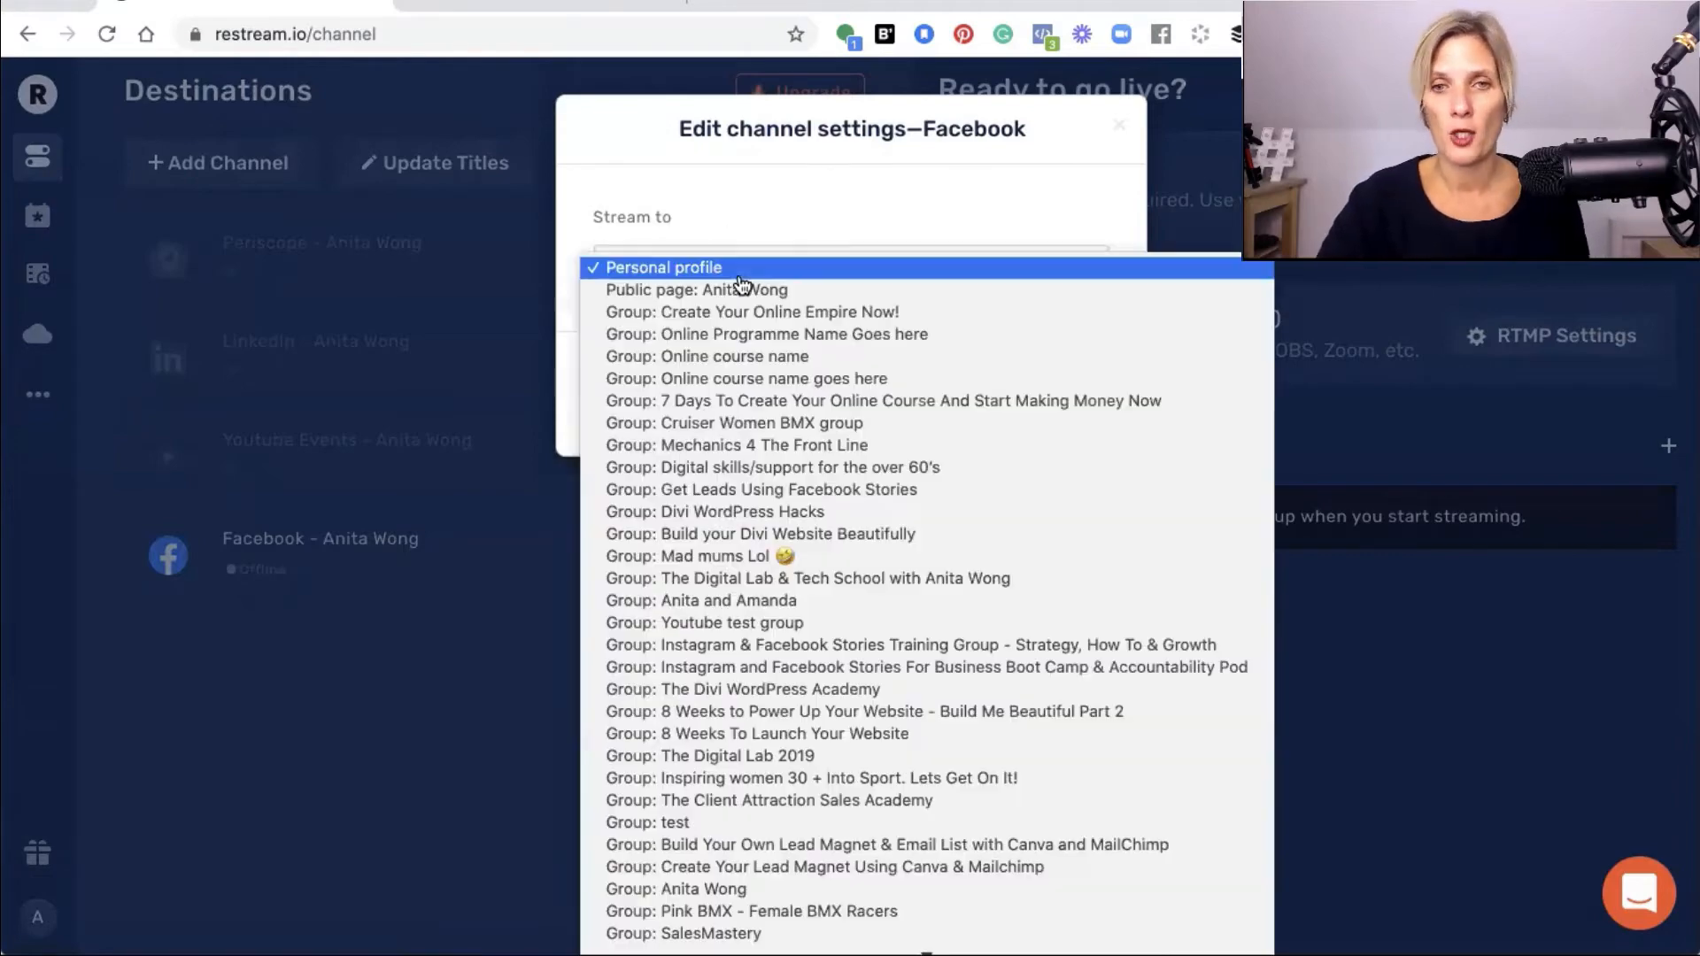
click(740, 290)
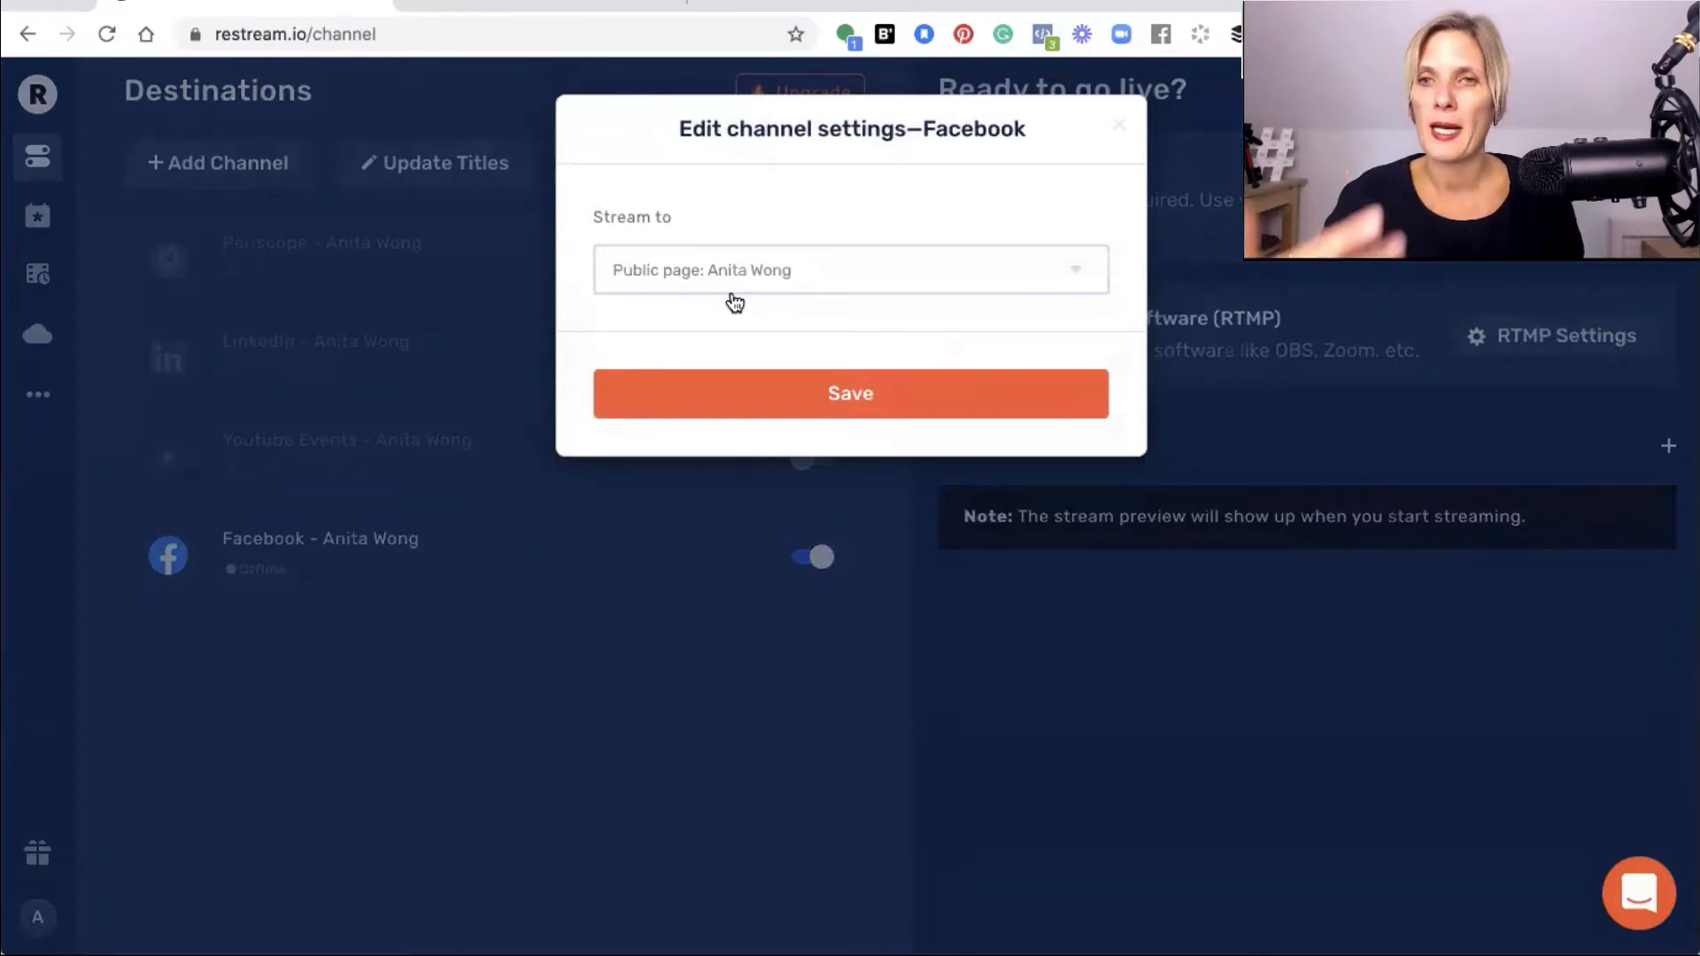
click(827, 392)
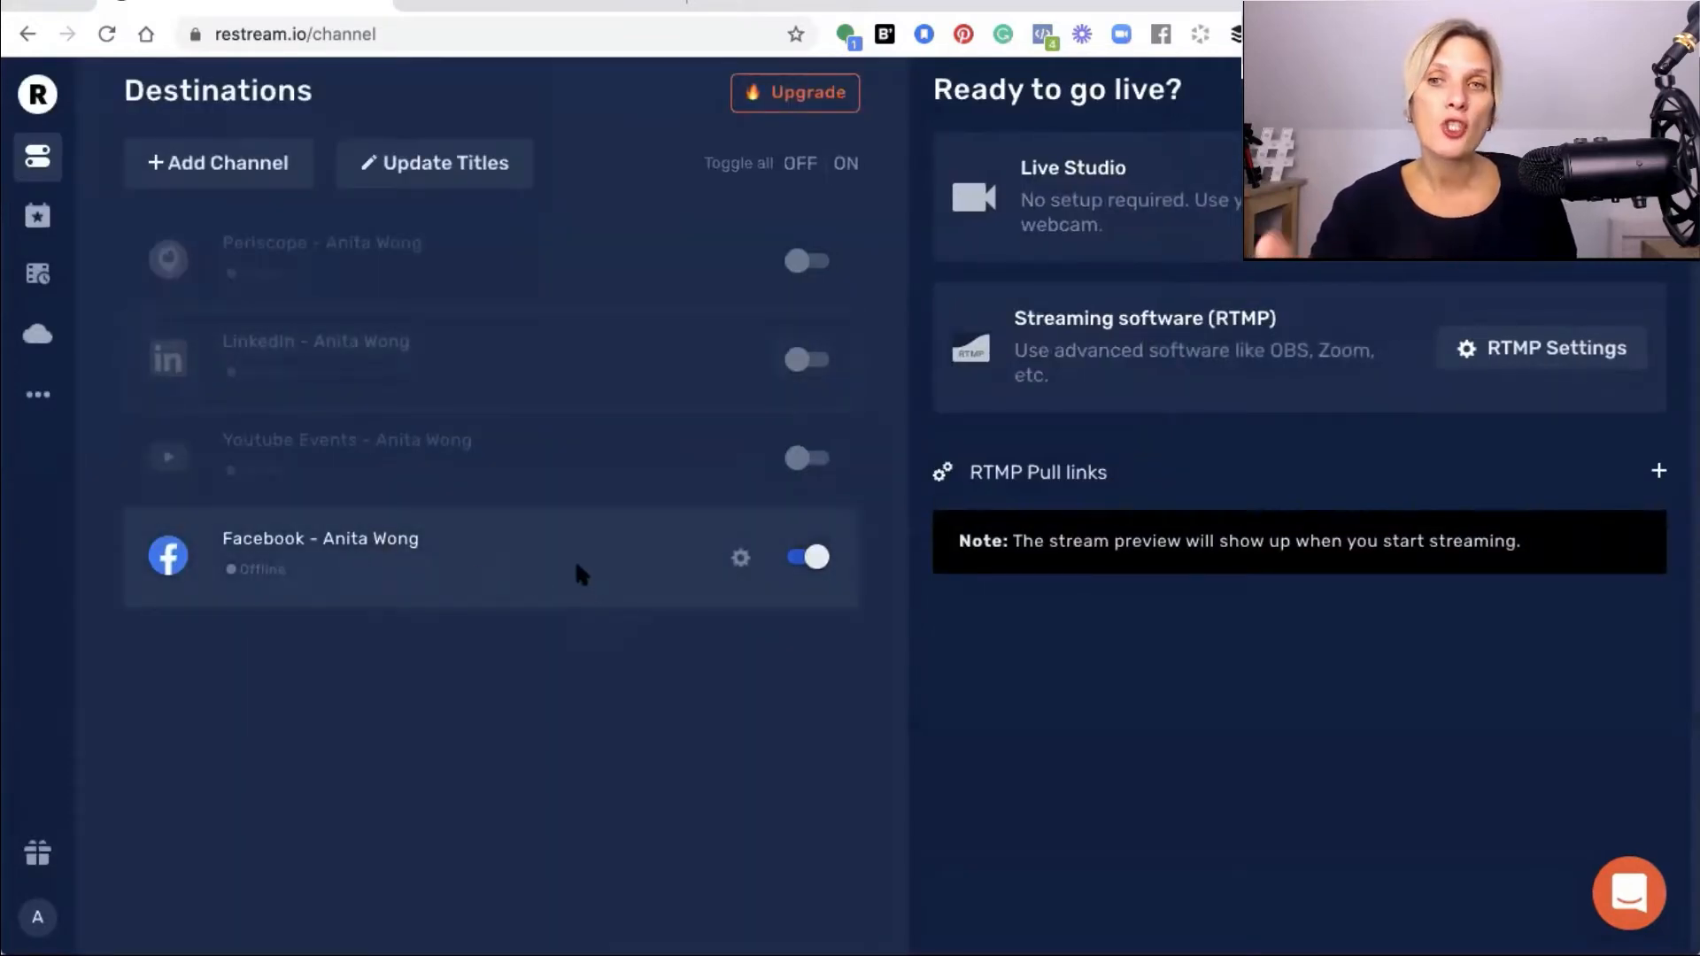
Add another Facebook Live channel for groups and public pages and connect it to the Facebook account.
click(206, 166)
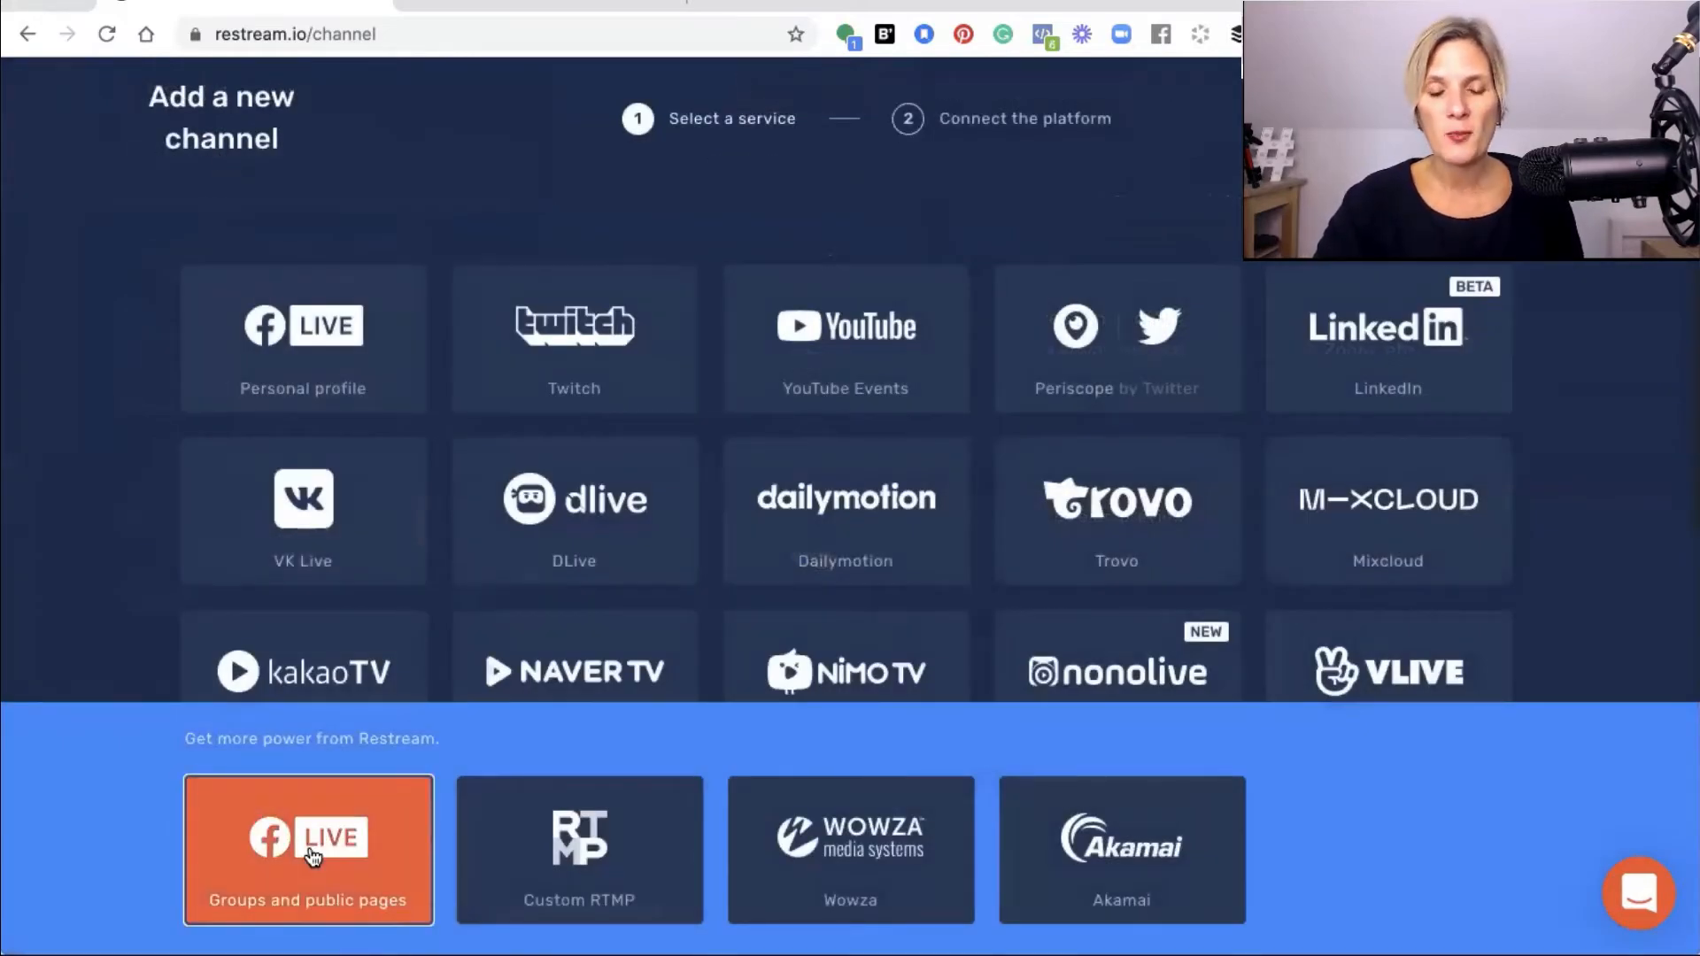
click(312, 855)
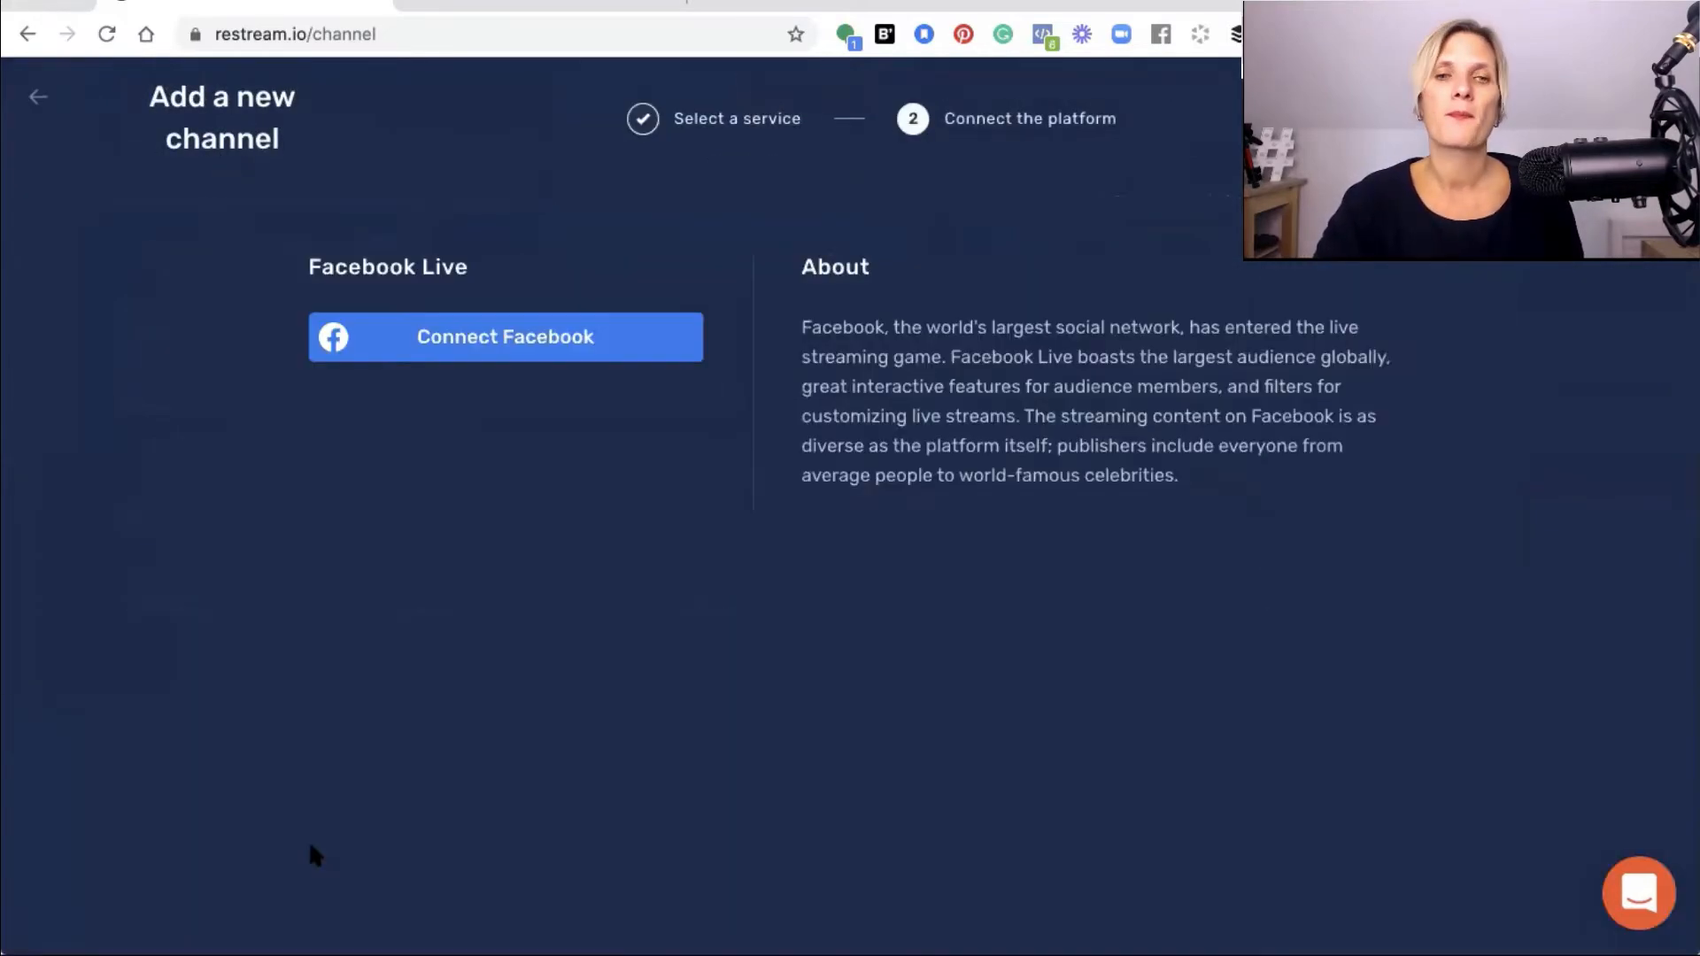
click(483, 347)
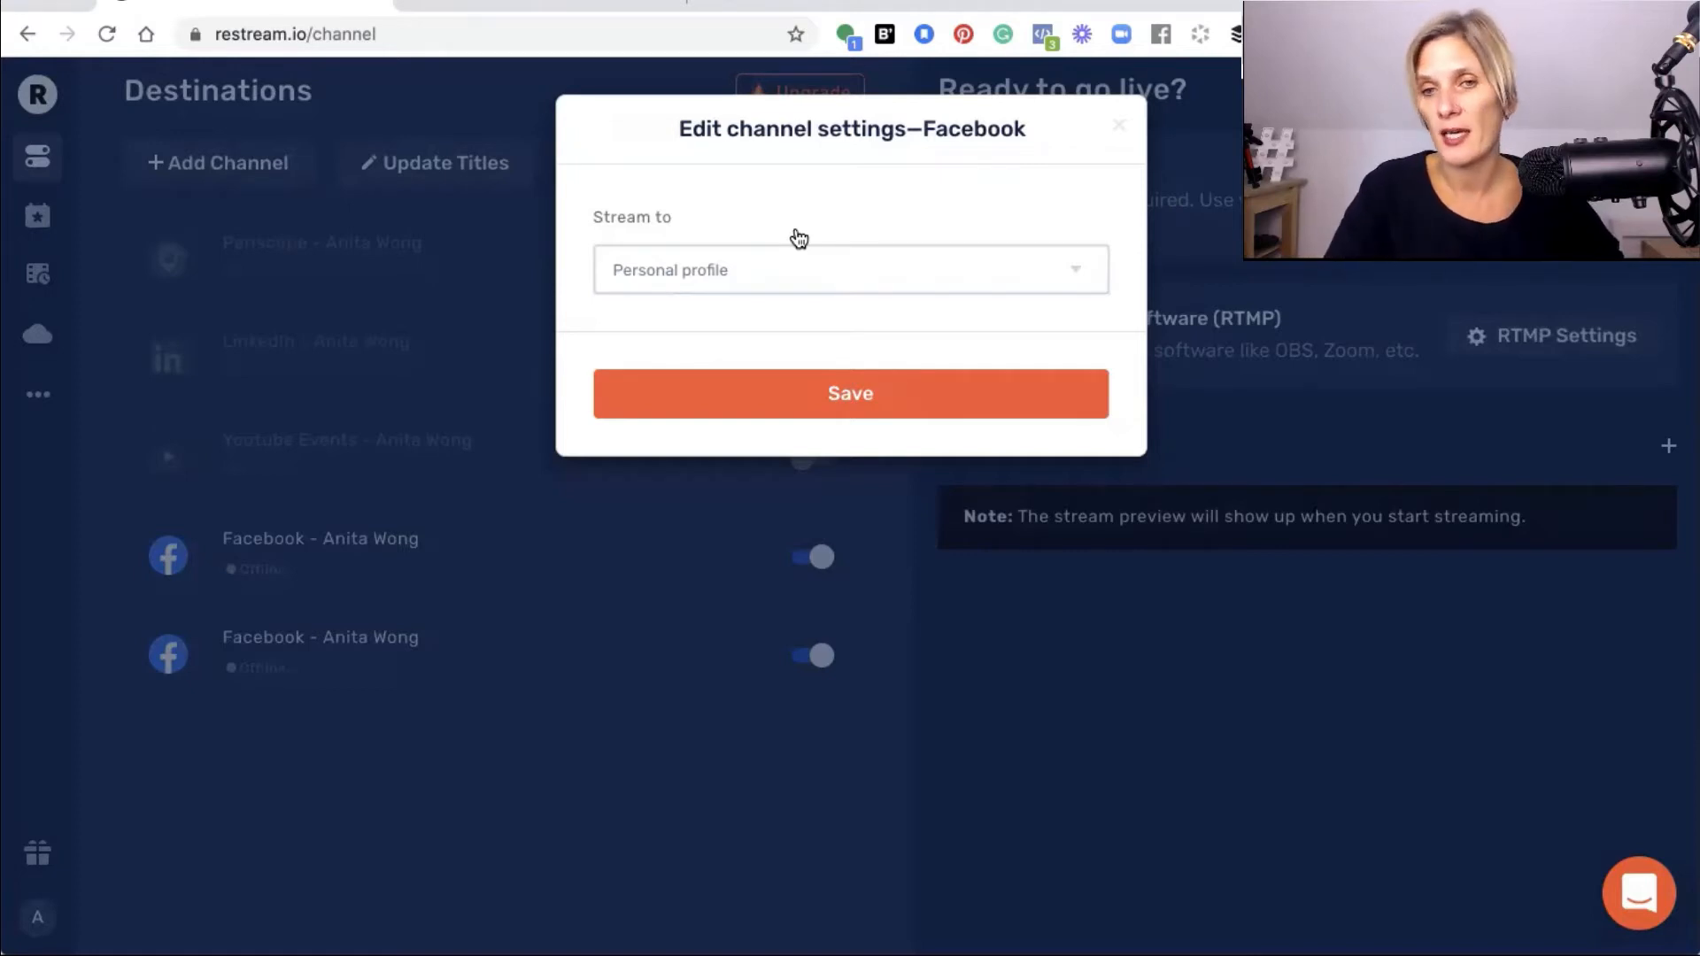
Set the new channel to stream to the group "Instagram & Facebook Stories Training Group - Strategy, How To & Growth" and save it.
click(808, 272)
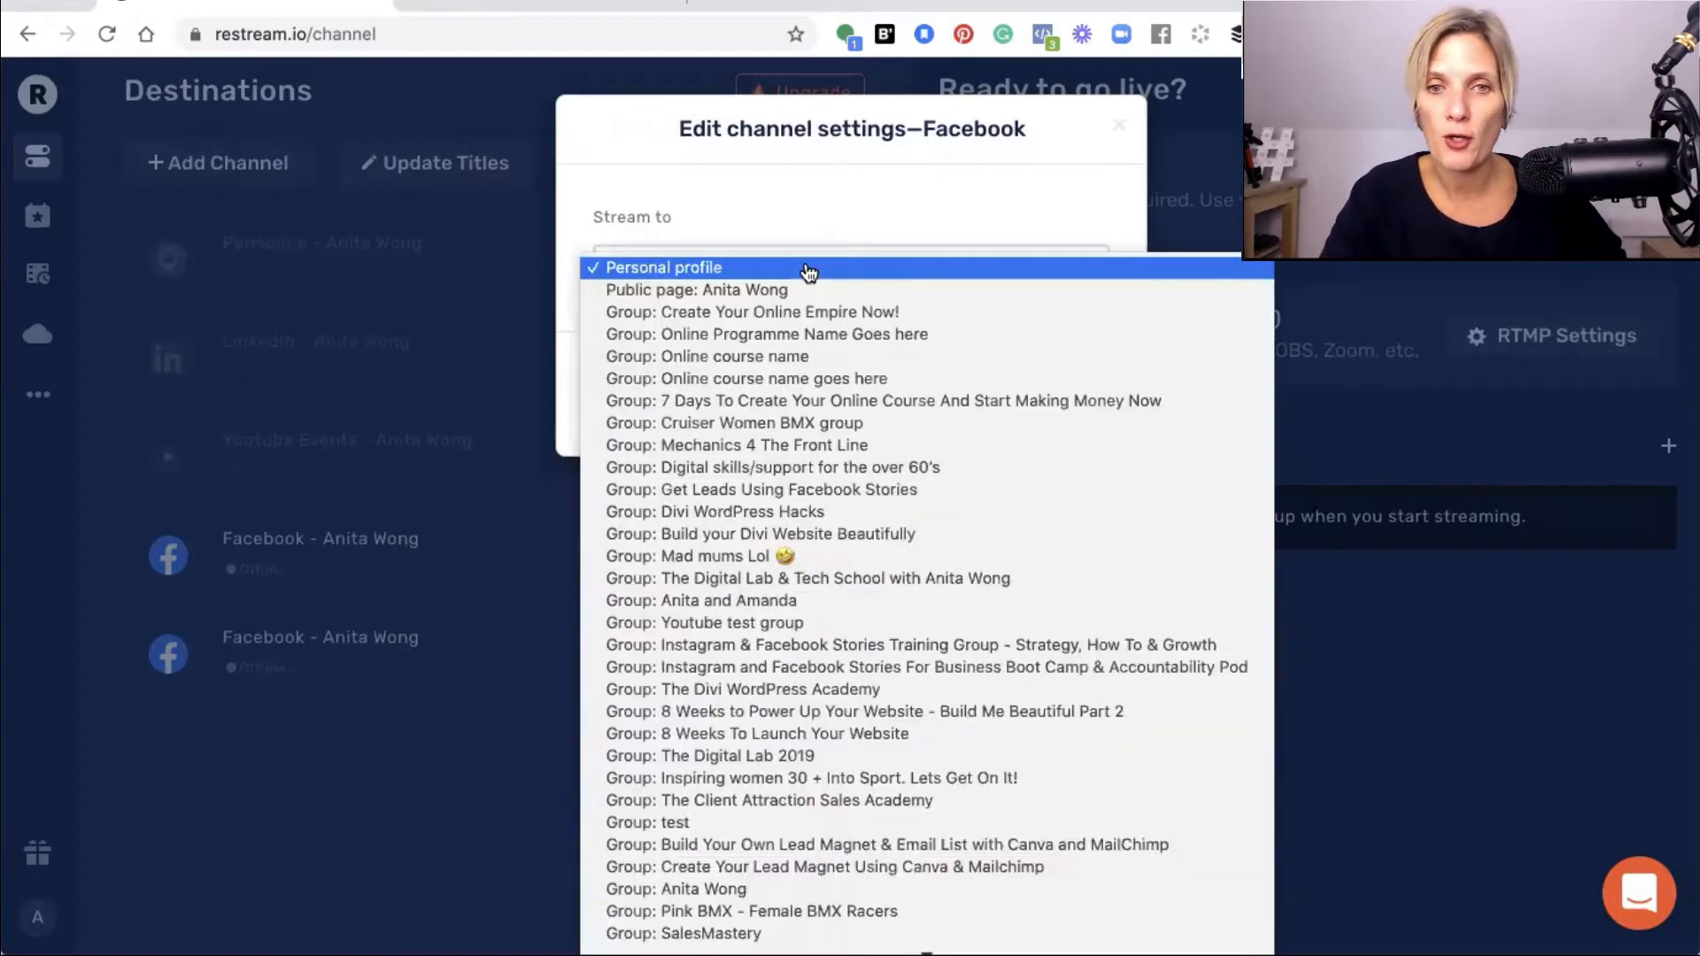
click(801, 648)
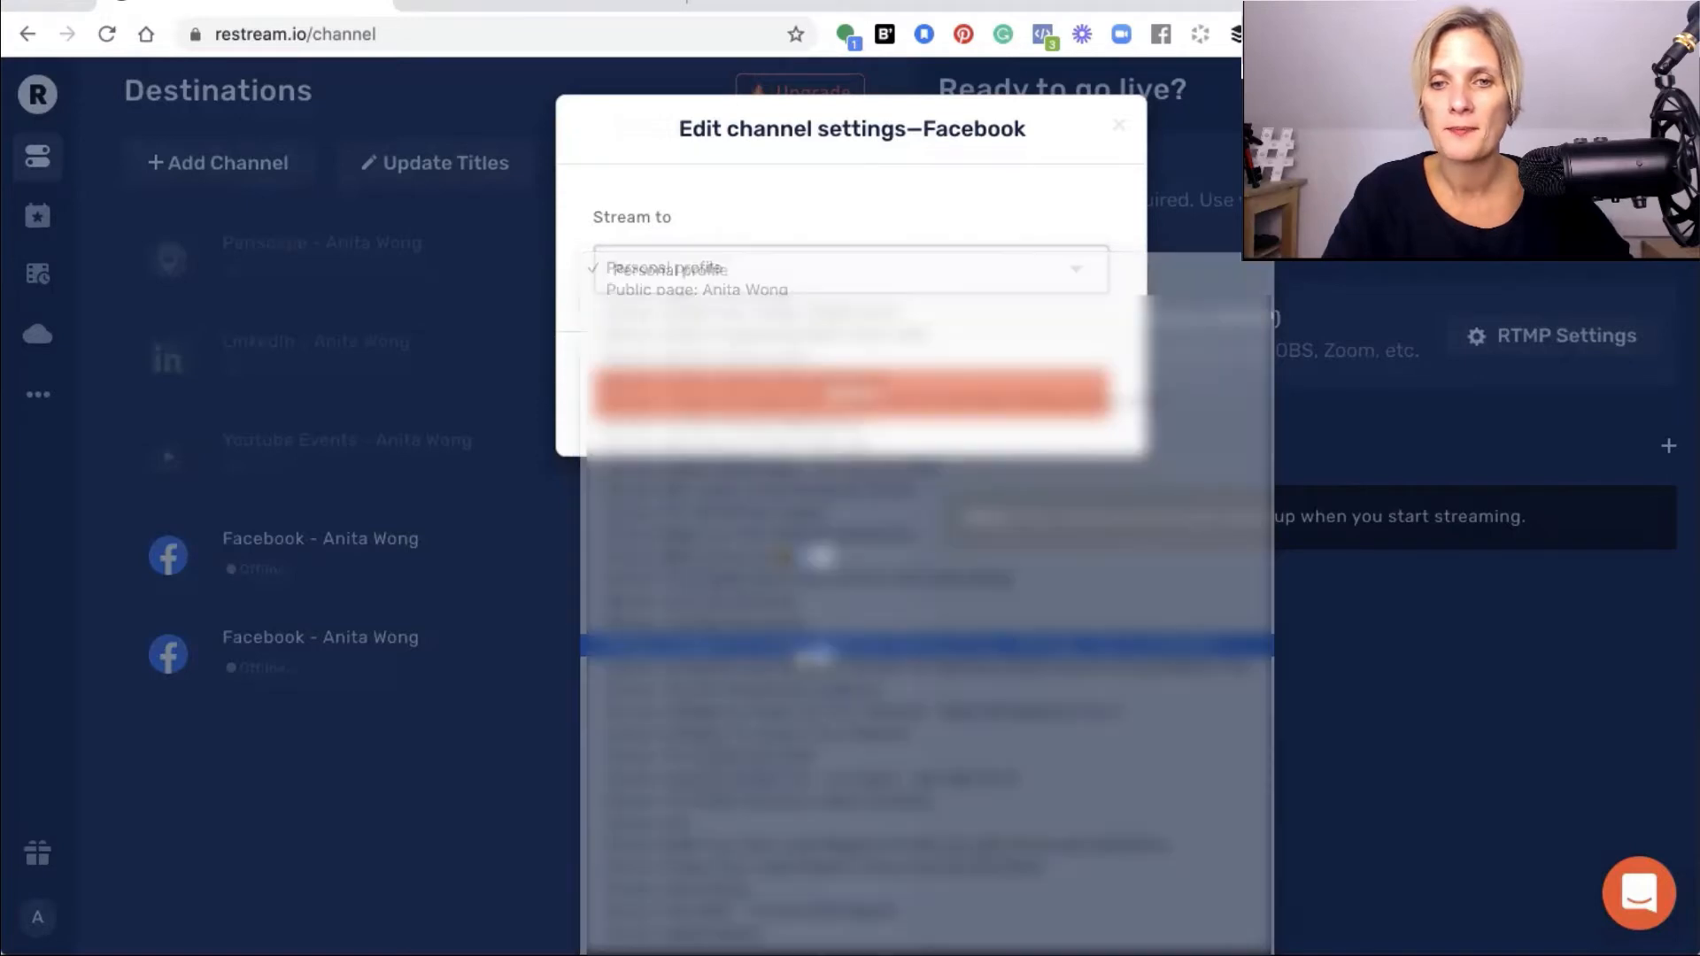
click(862, 385)
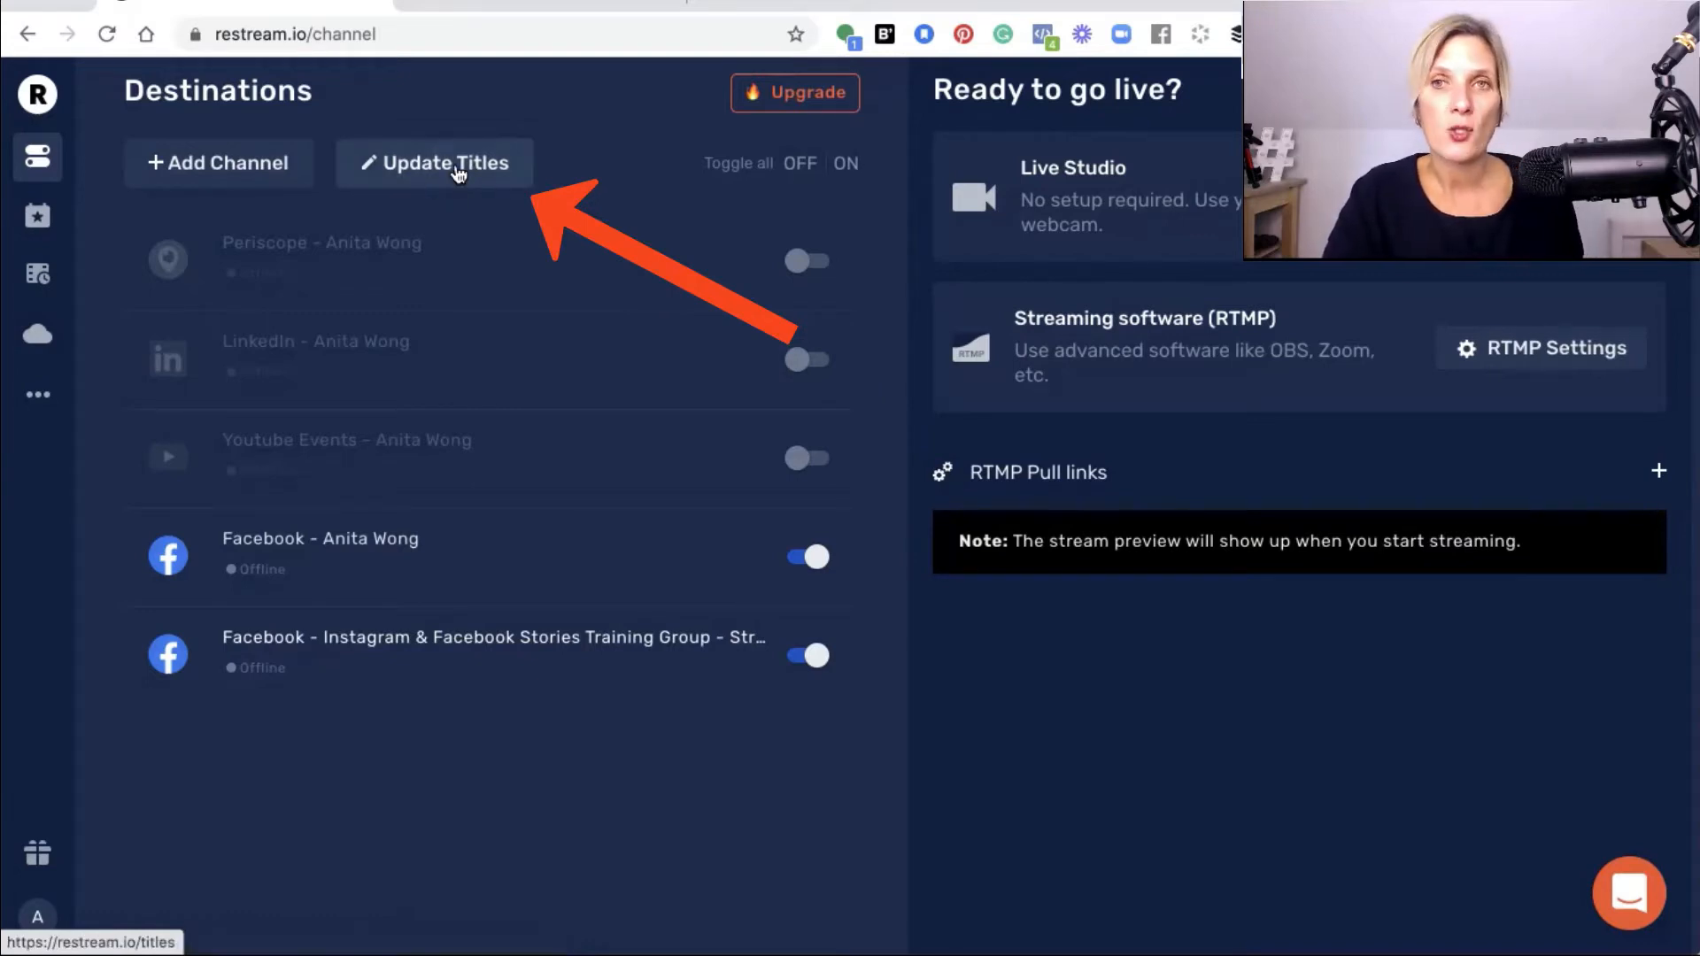
Open the stream titles editor, review the per-channel titles, and enter "Title goes here" as the shared title.
click(459, 174)
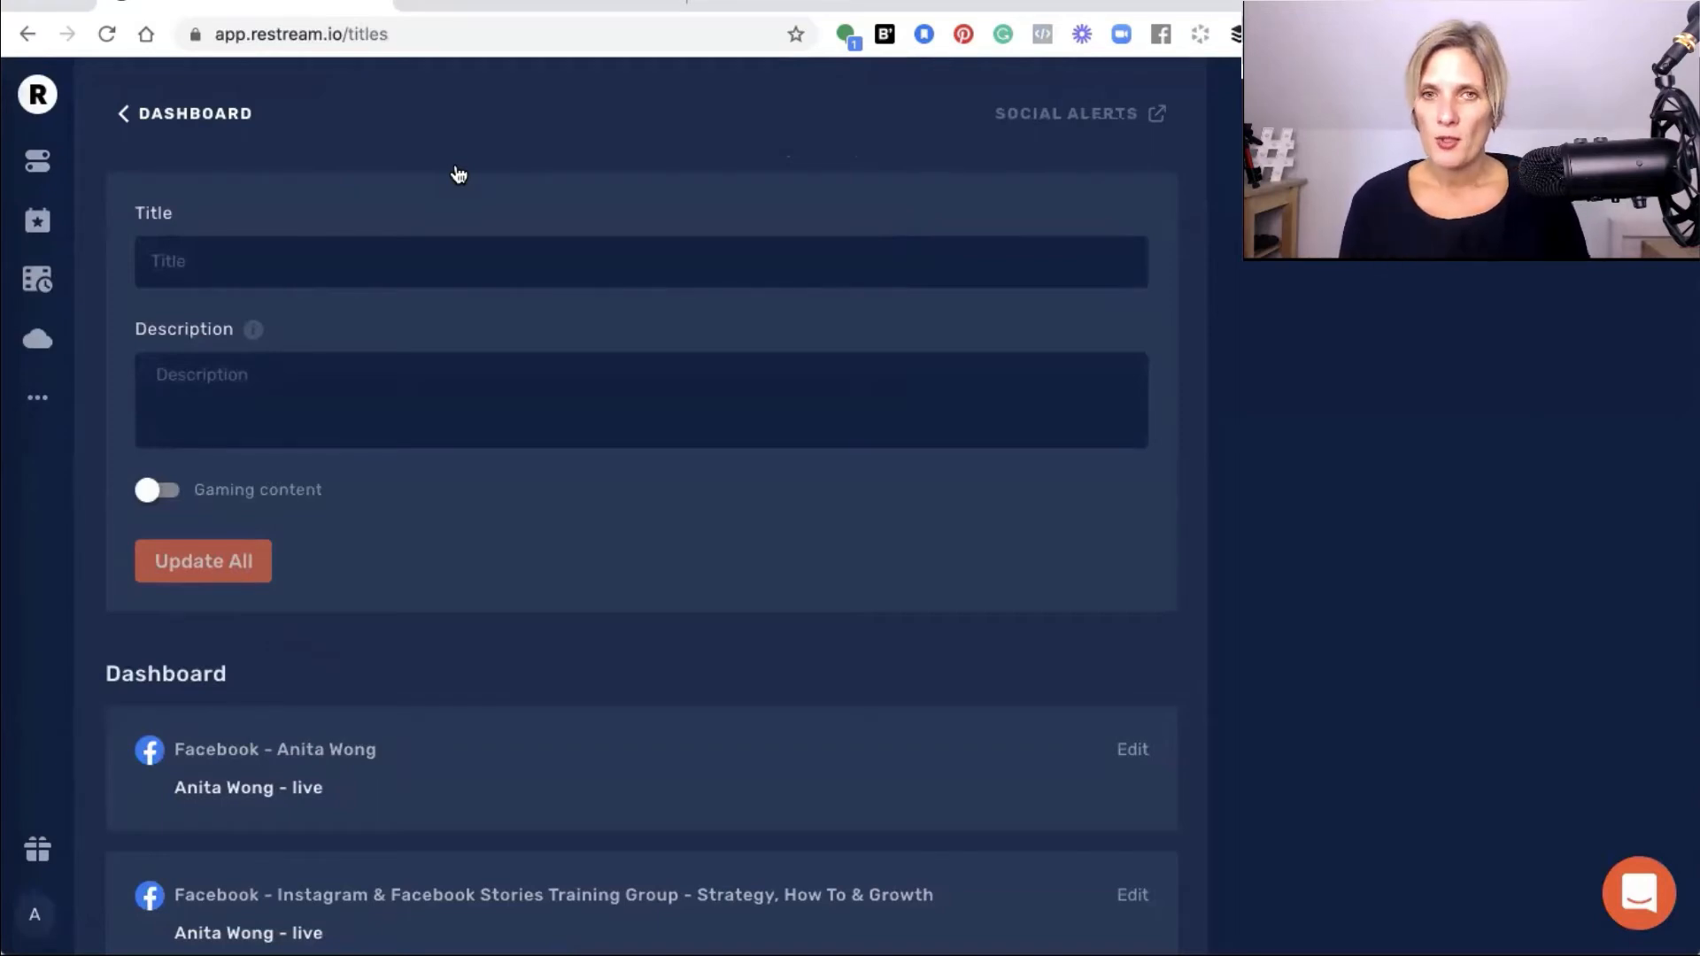
scroll(458, 174, down, 5)
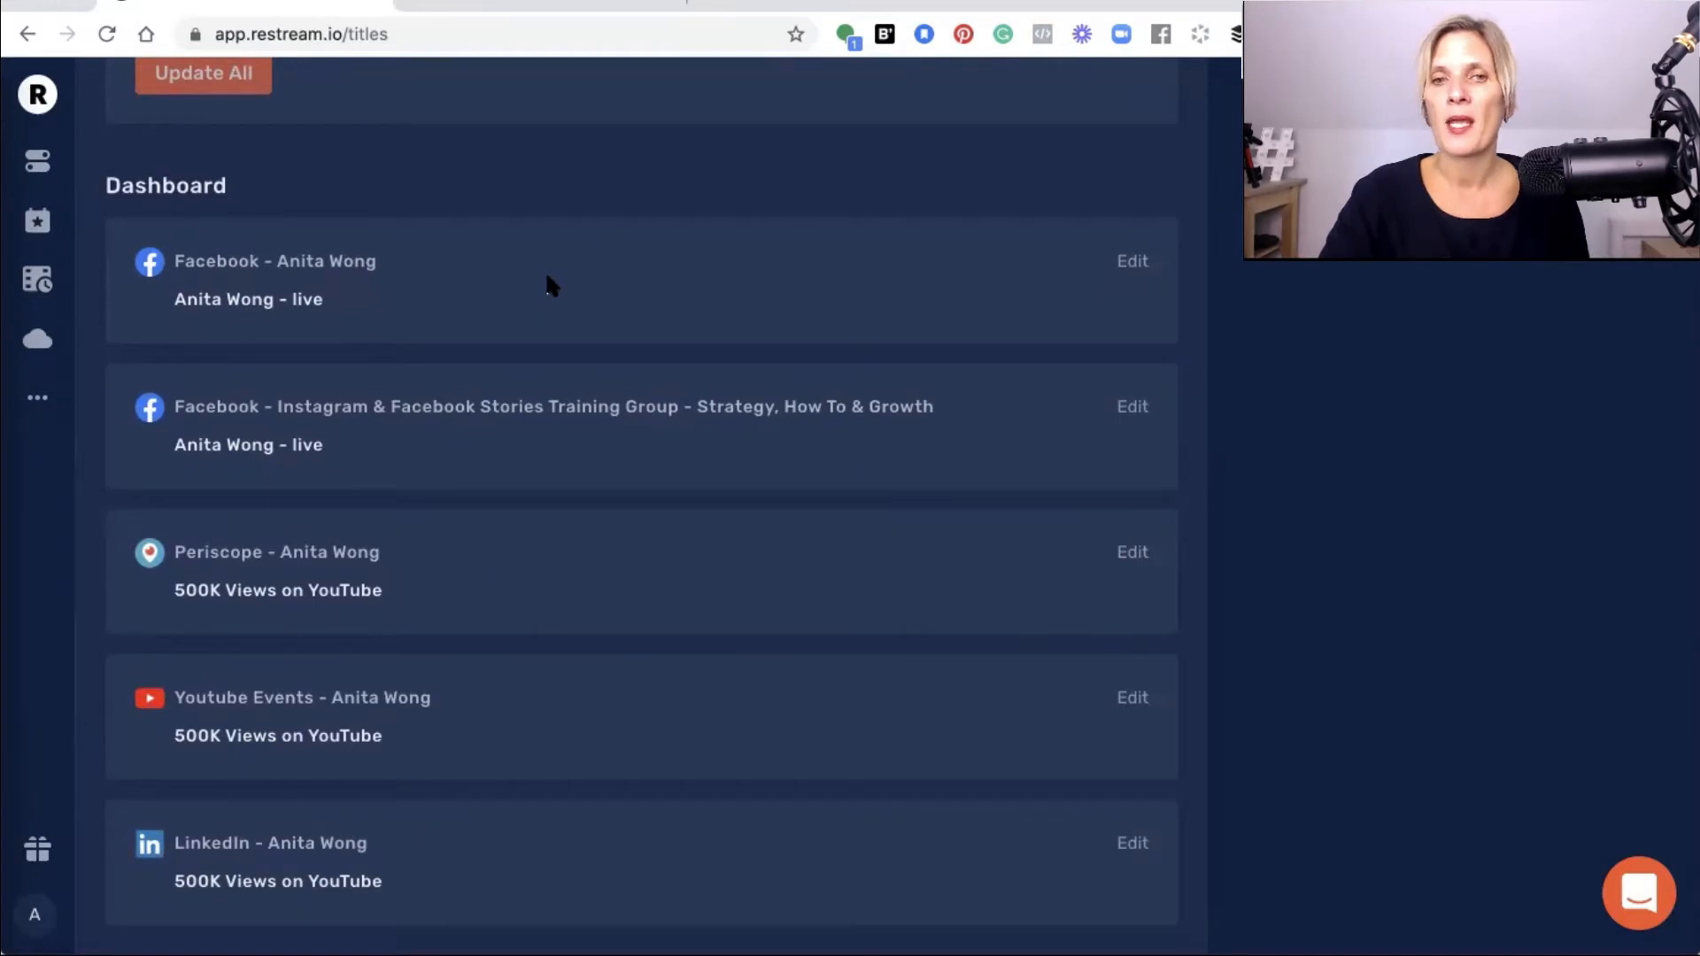
scroll(549, 283, up, 5)
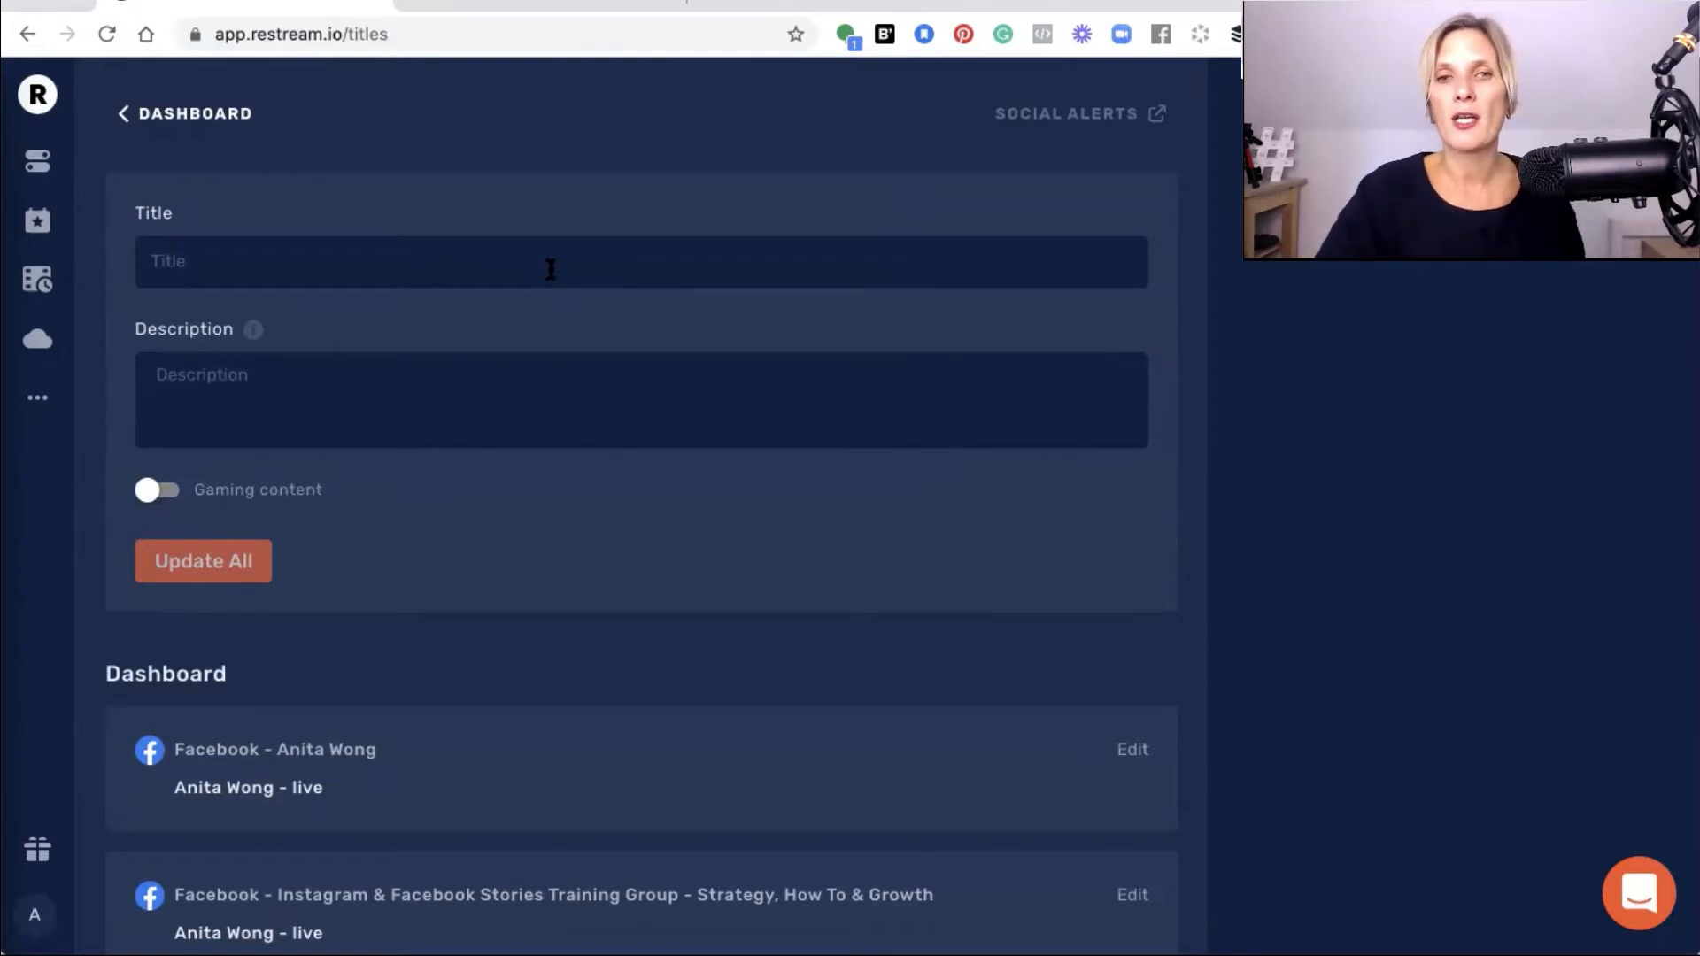
click(548, 279)
text(Title)
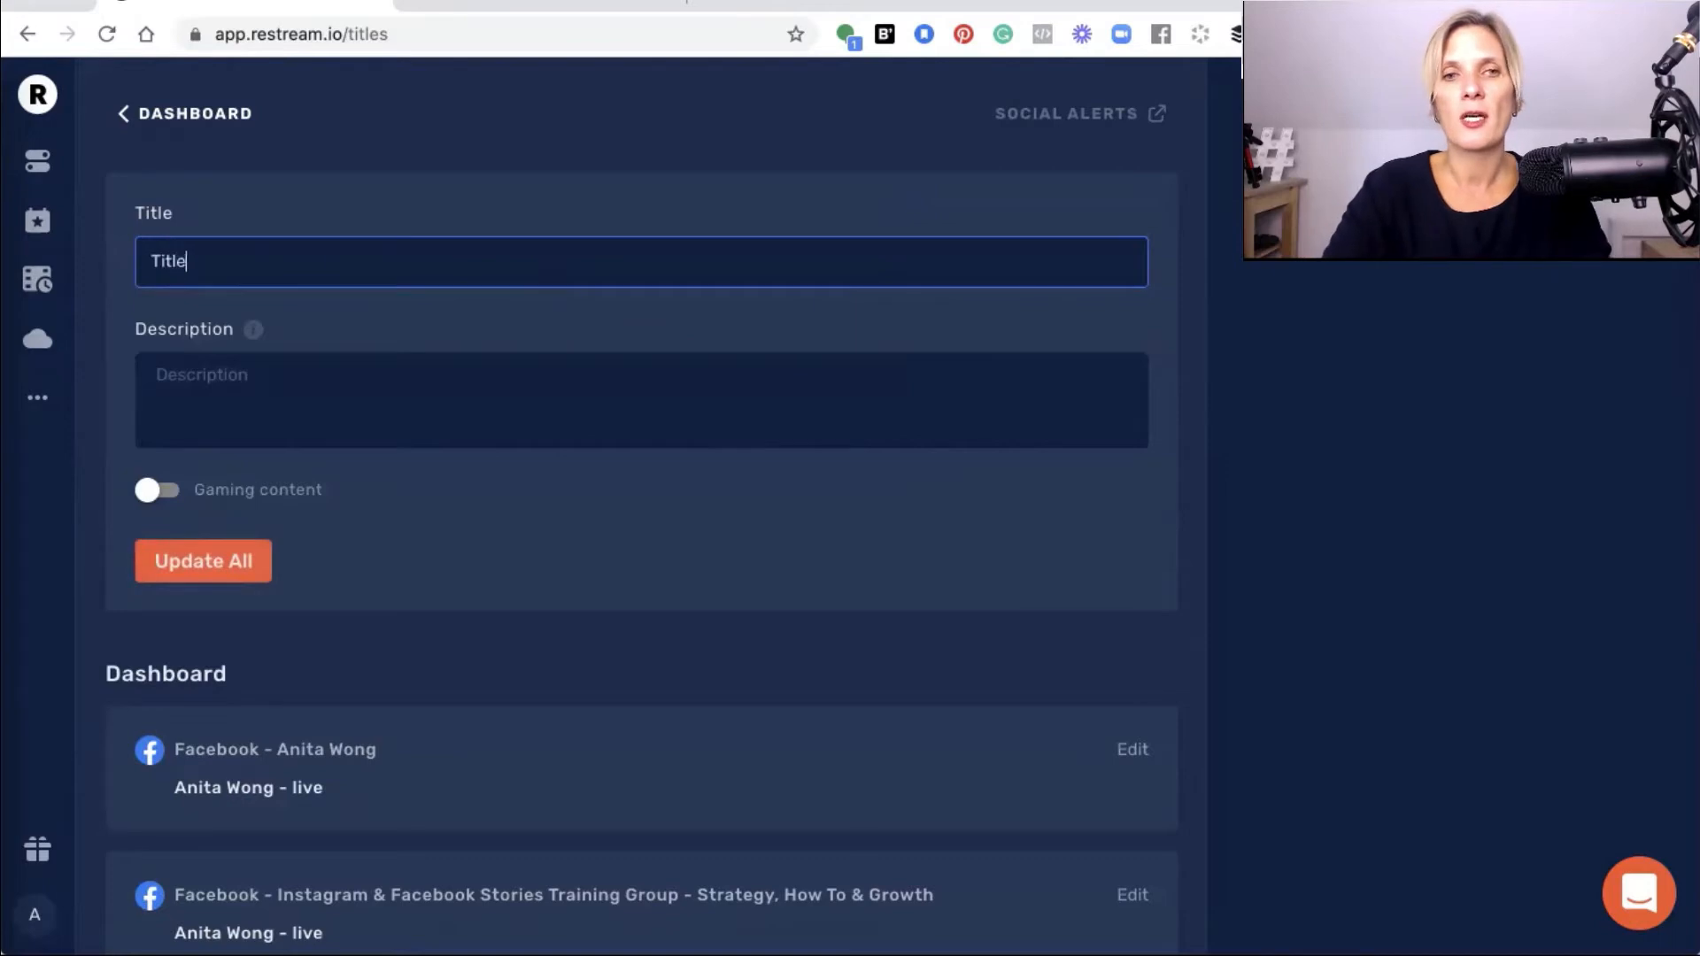
text( goes here)
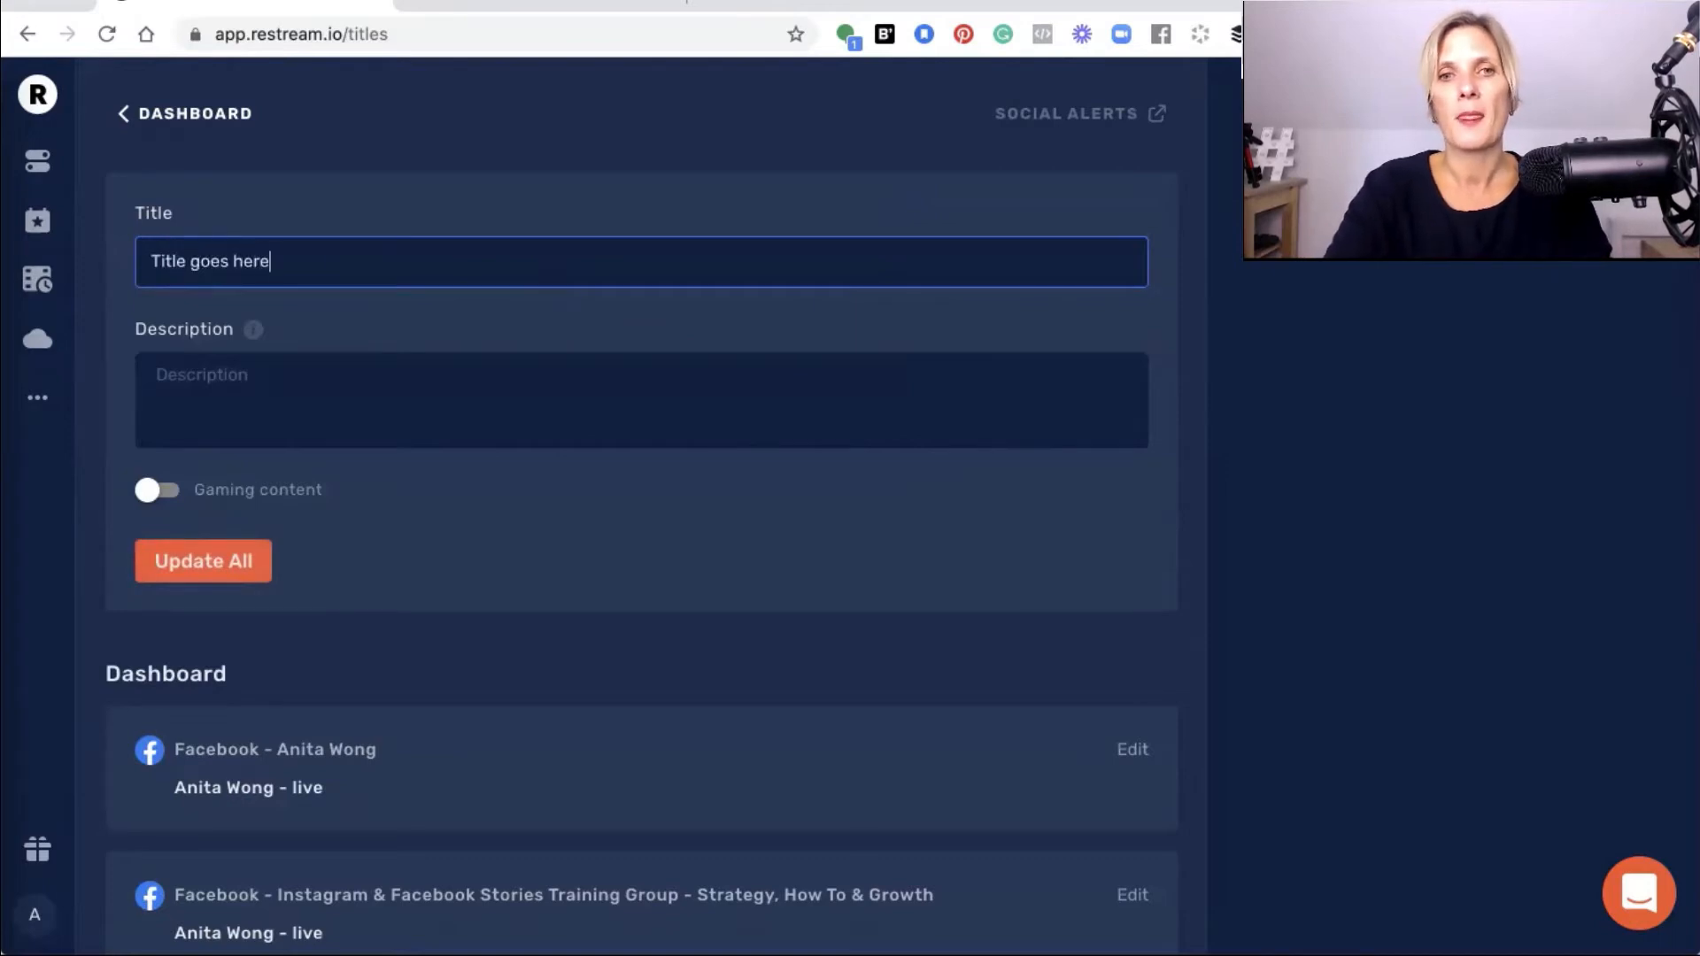
Enter "Description goes here" as the shared description and apply the title and description to all channels.
click(498, 386)
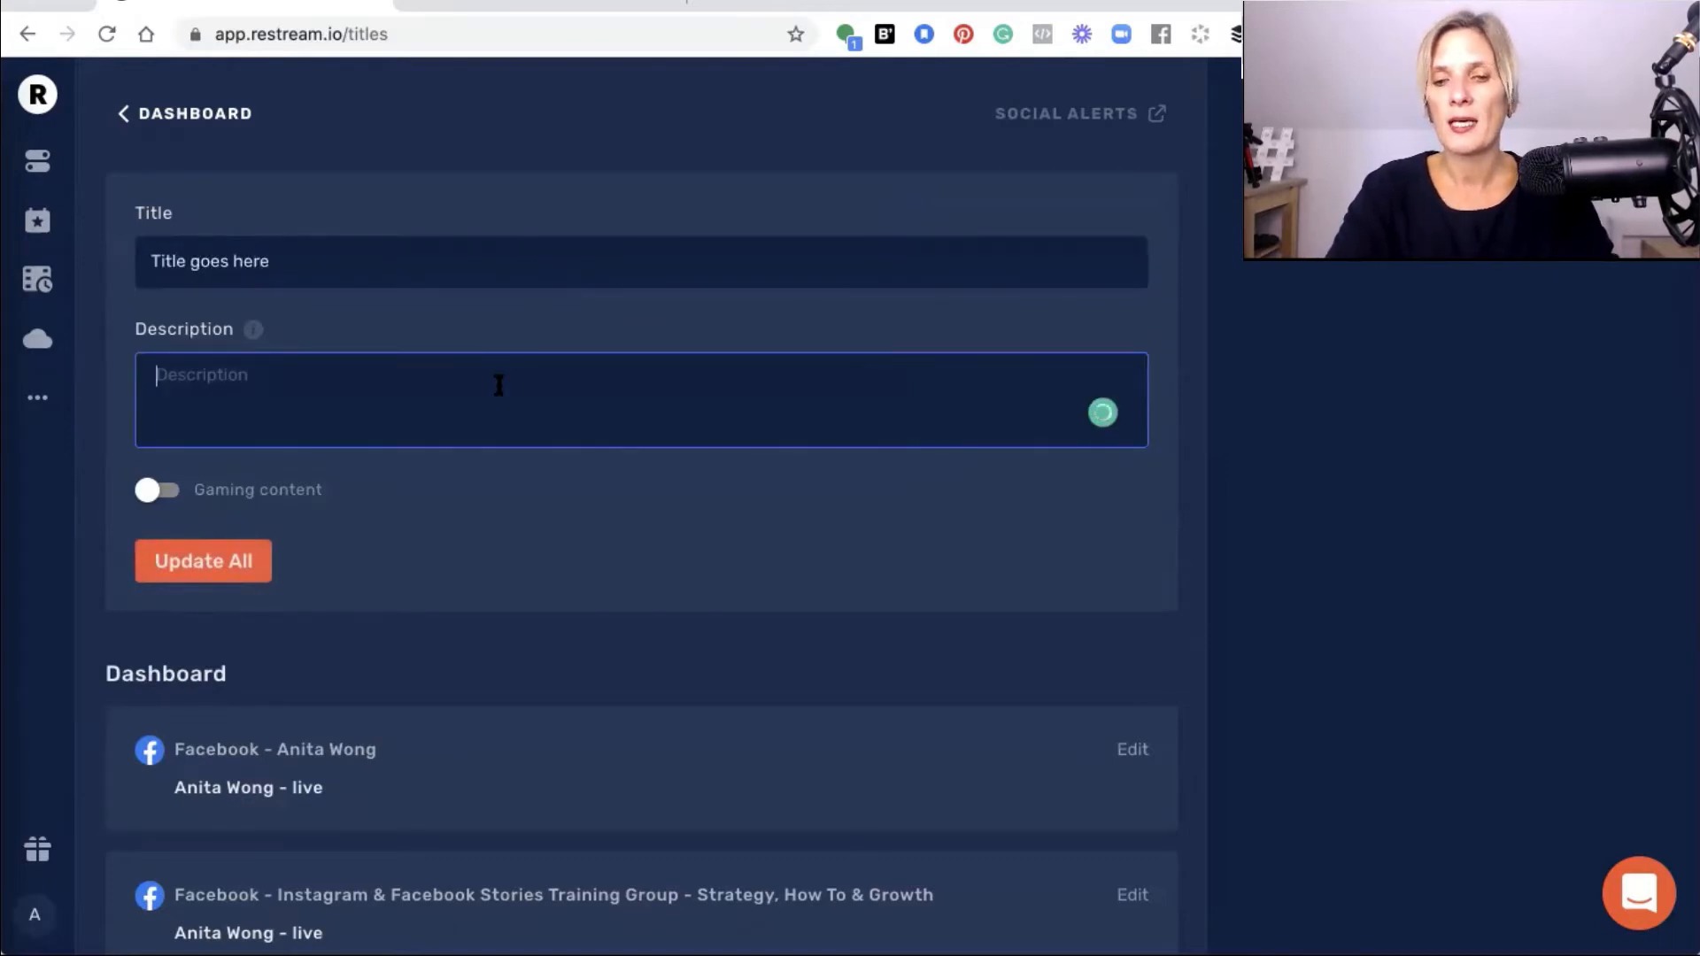
text(Description)
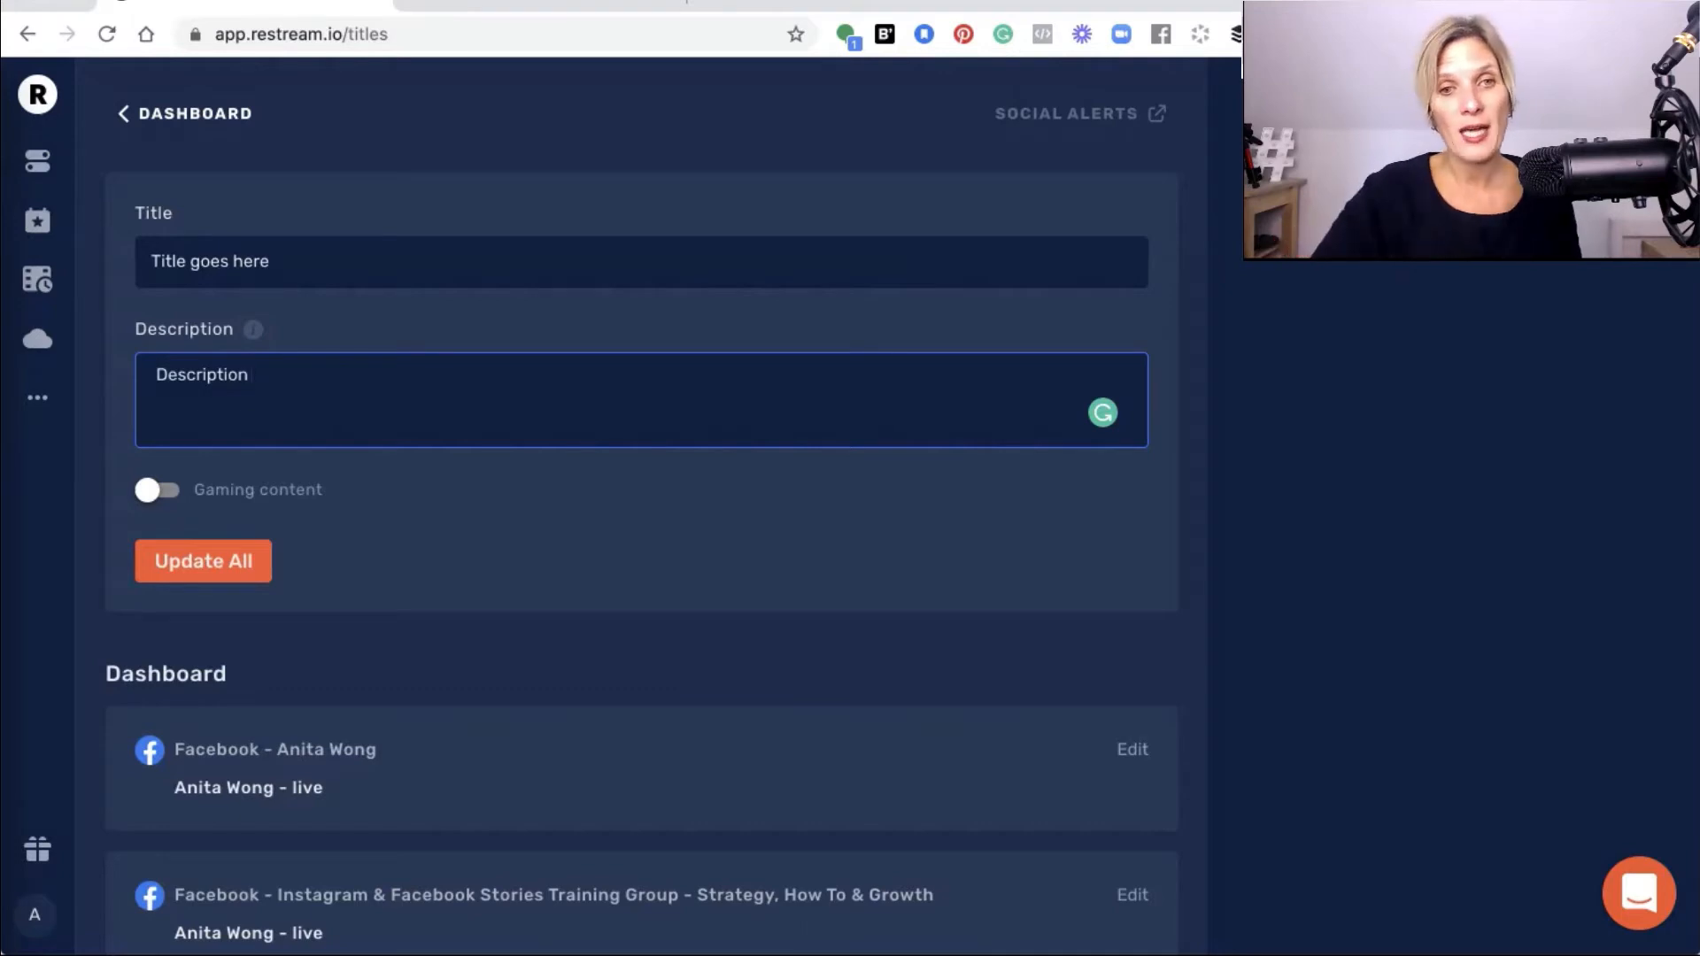
text(goes)
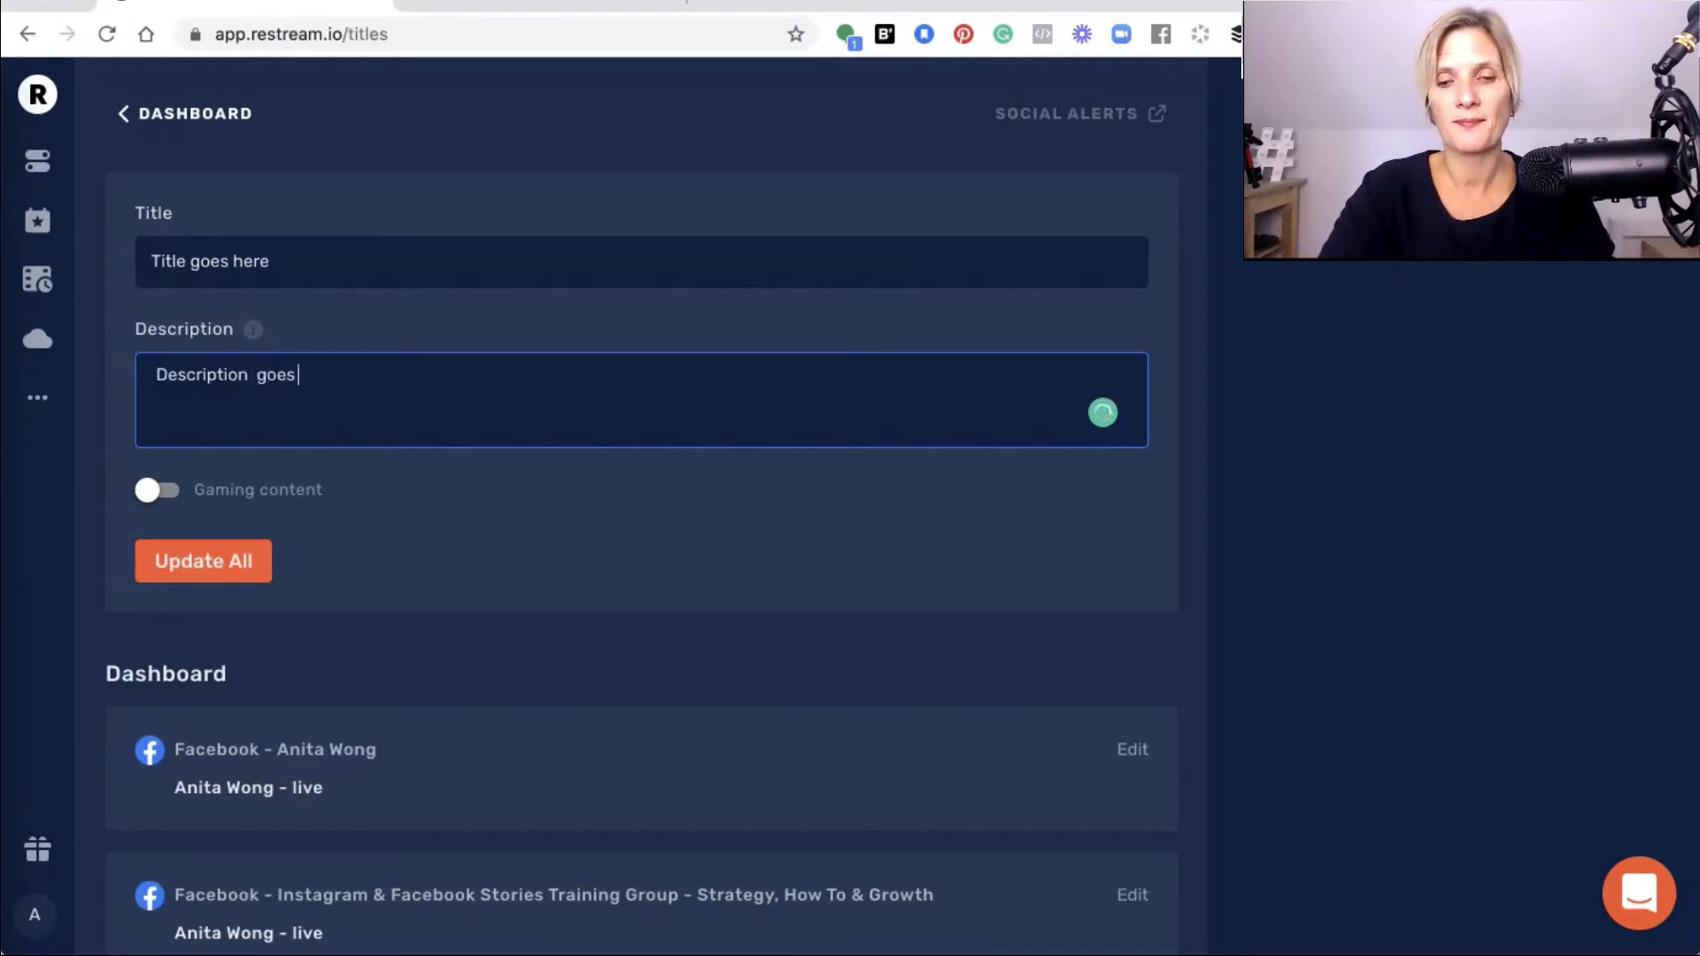
text( here)
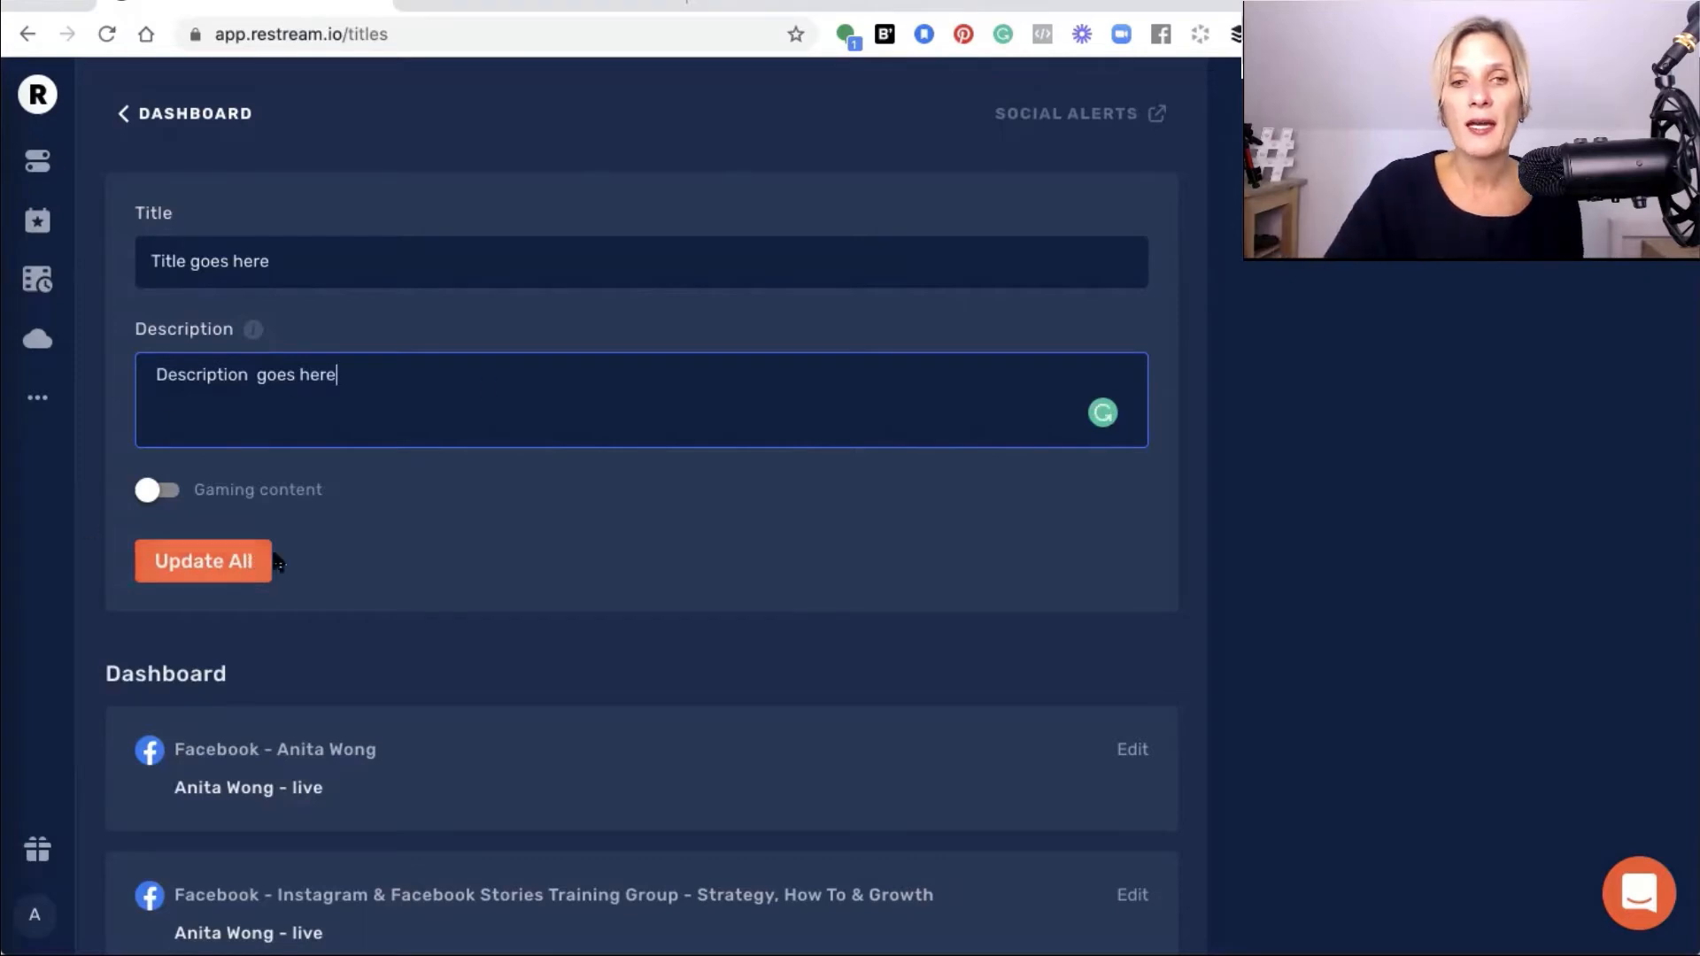
click(219, 582)
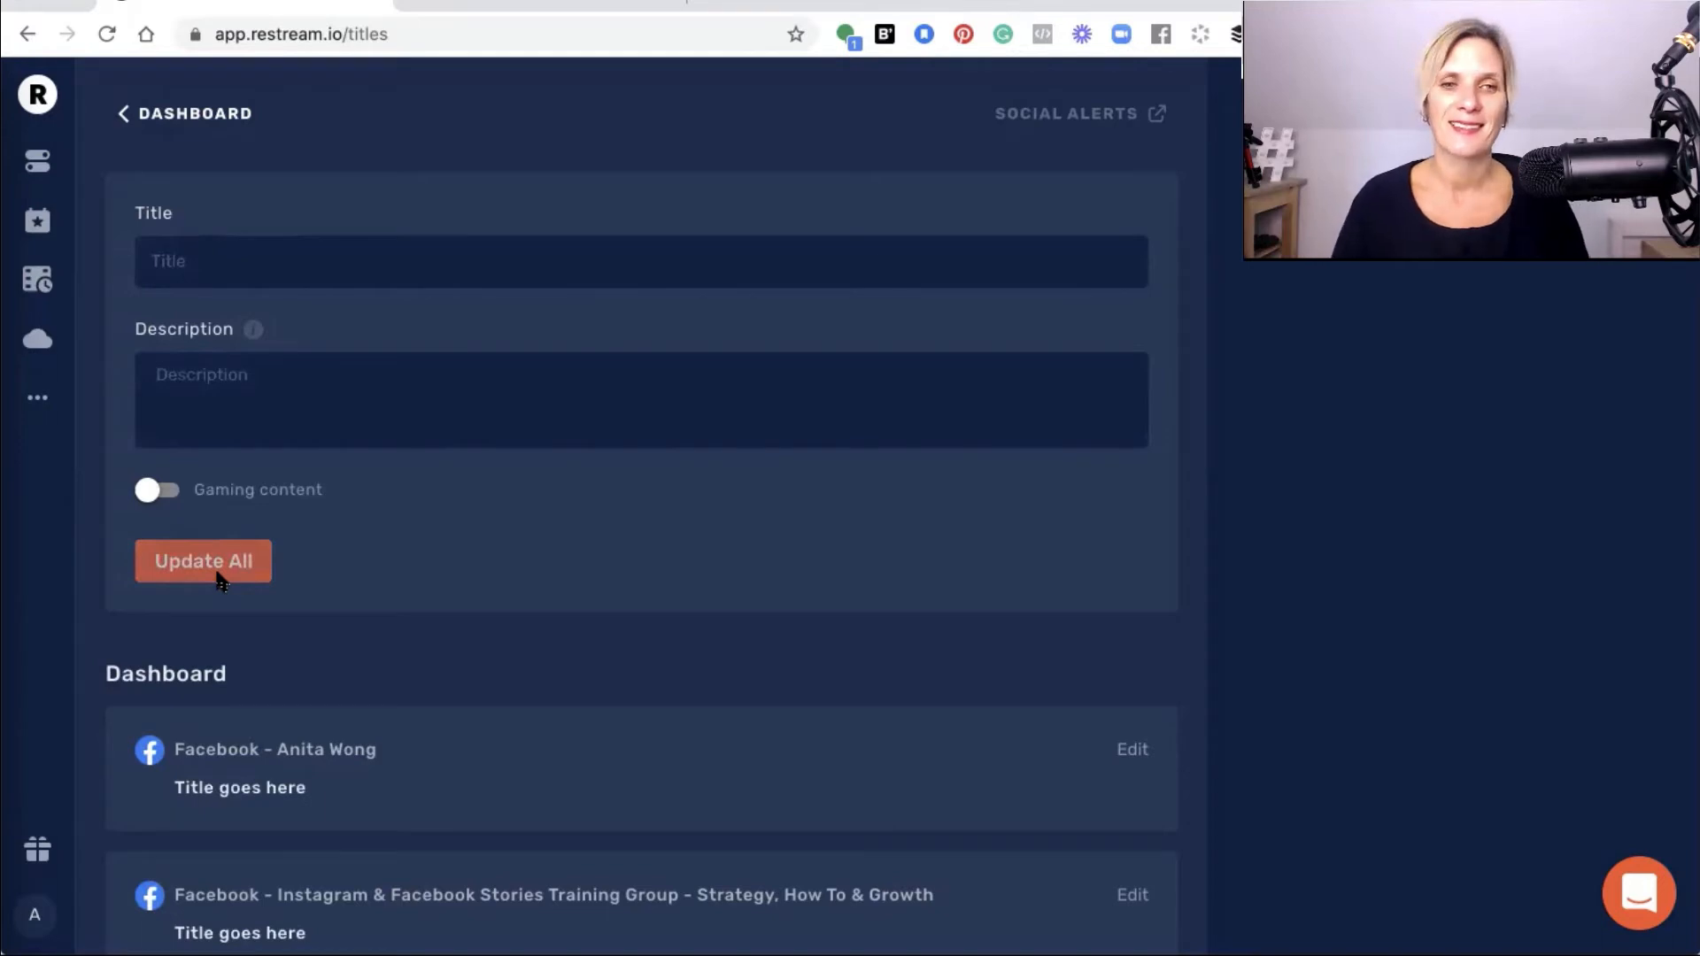
scroll(334, 746, down, 5)
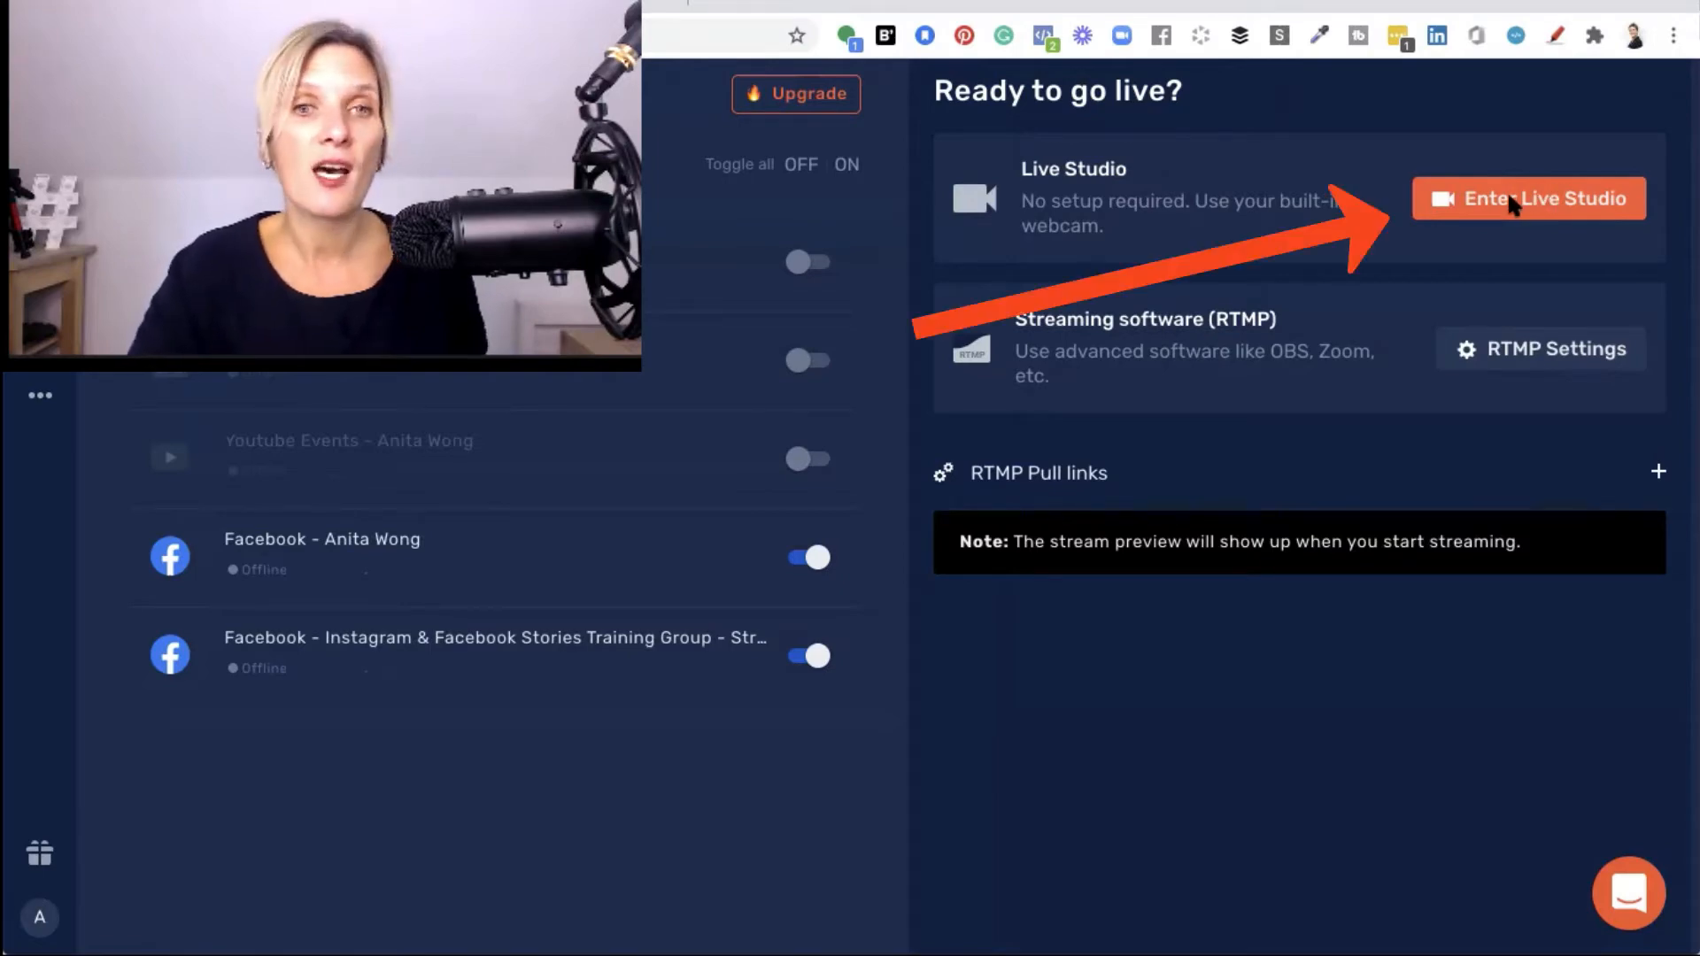
Enter the Live Studio and put the shared YouTube tab on air beside the webcam.
click(1514, 202)
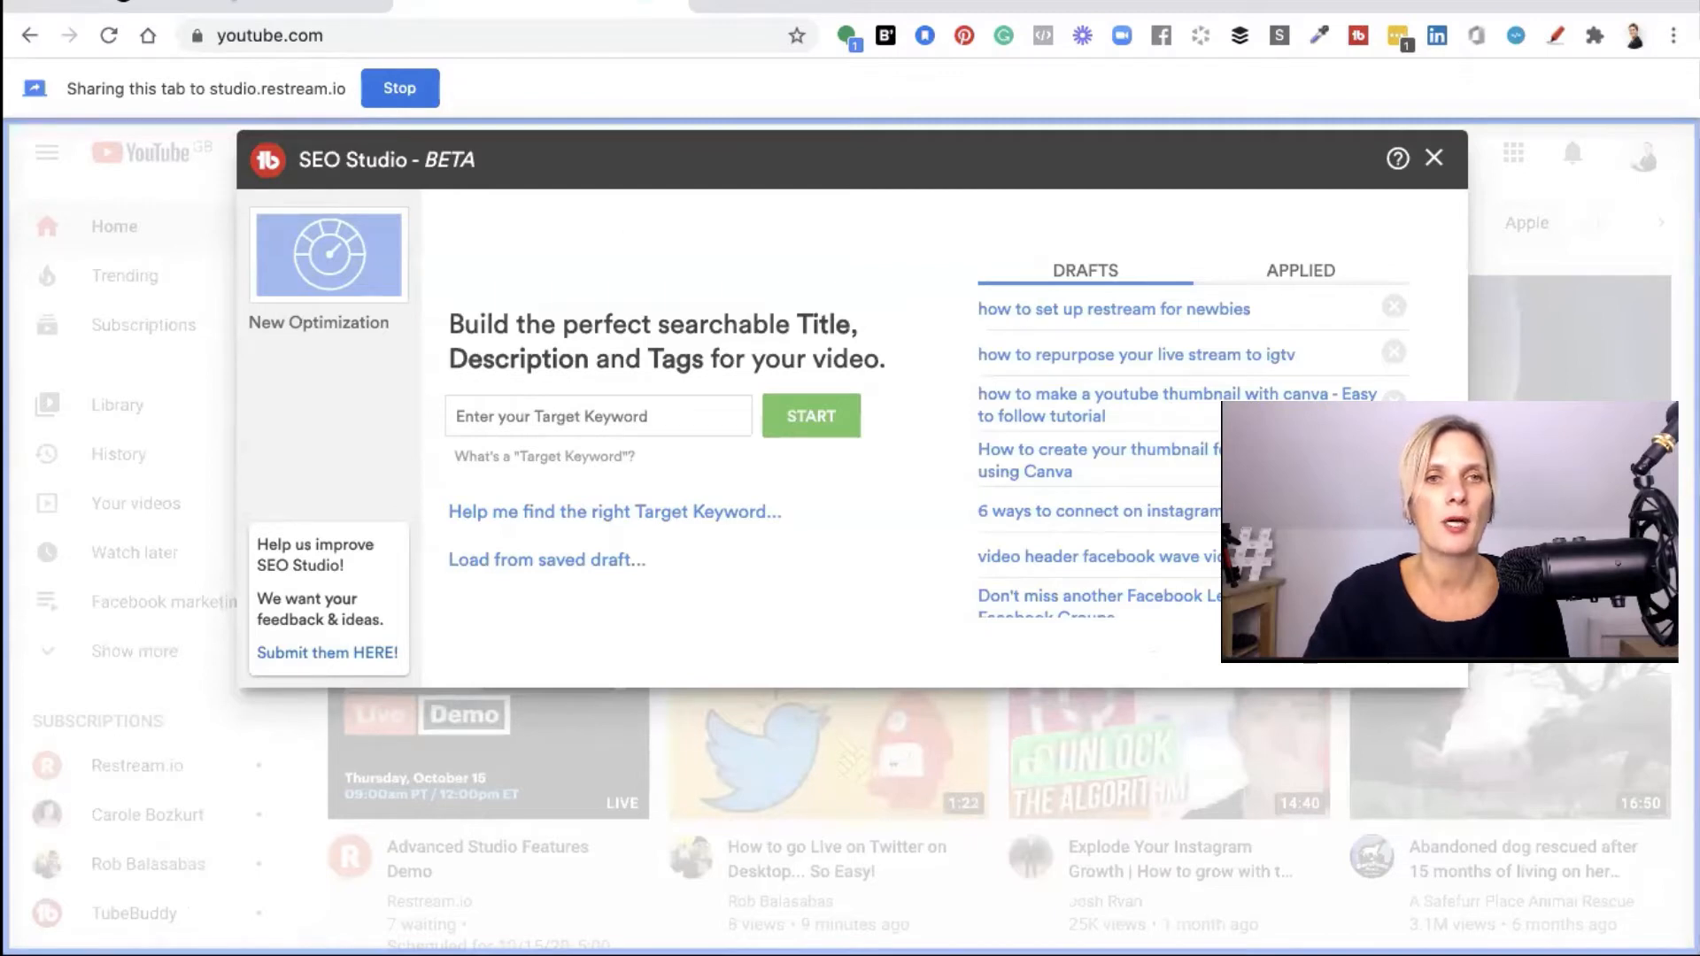
click(237, 4)
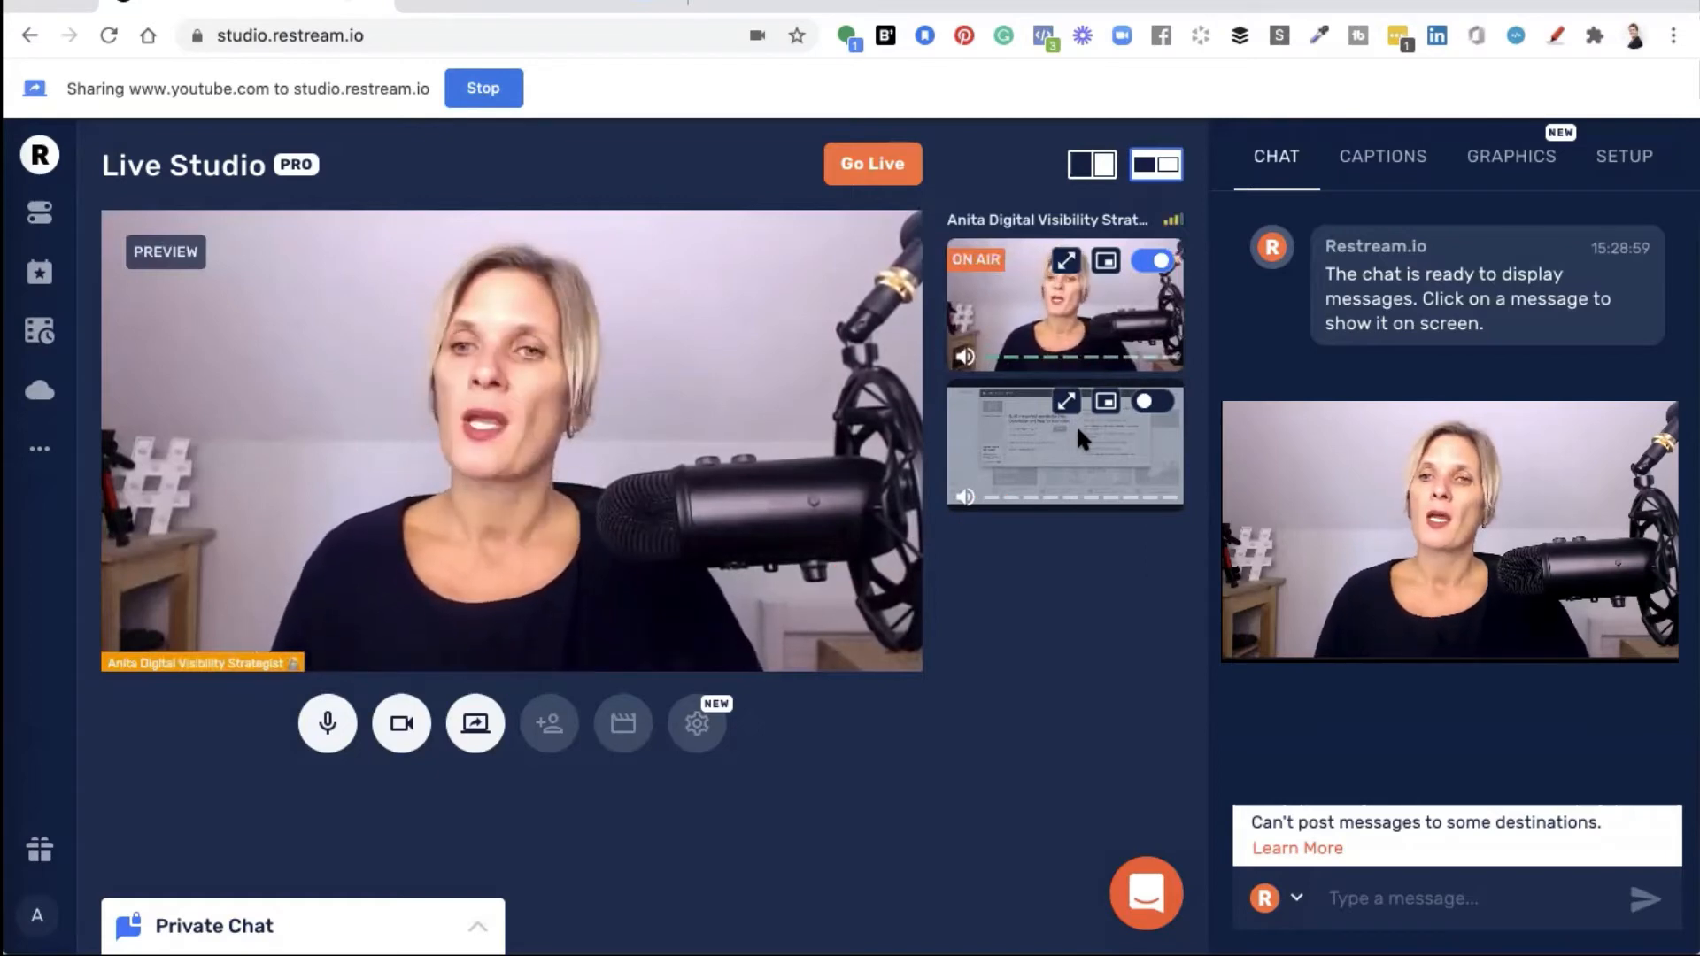
click(1156, 404)
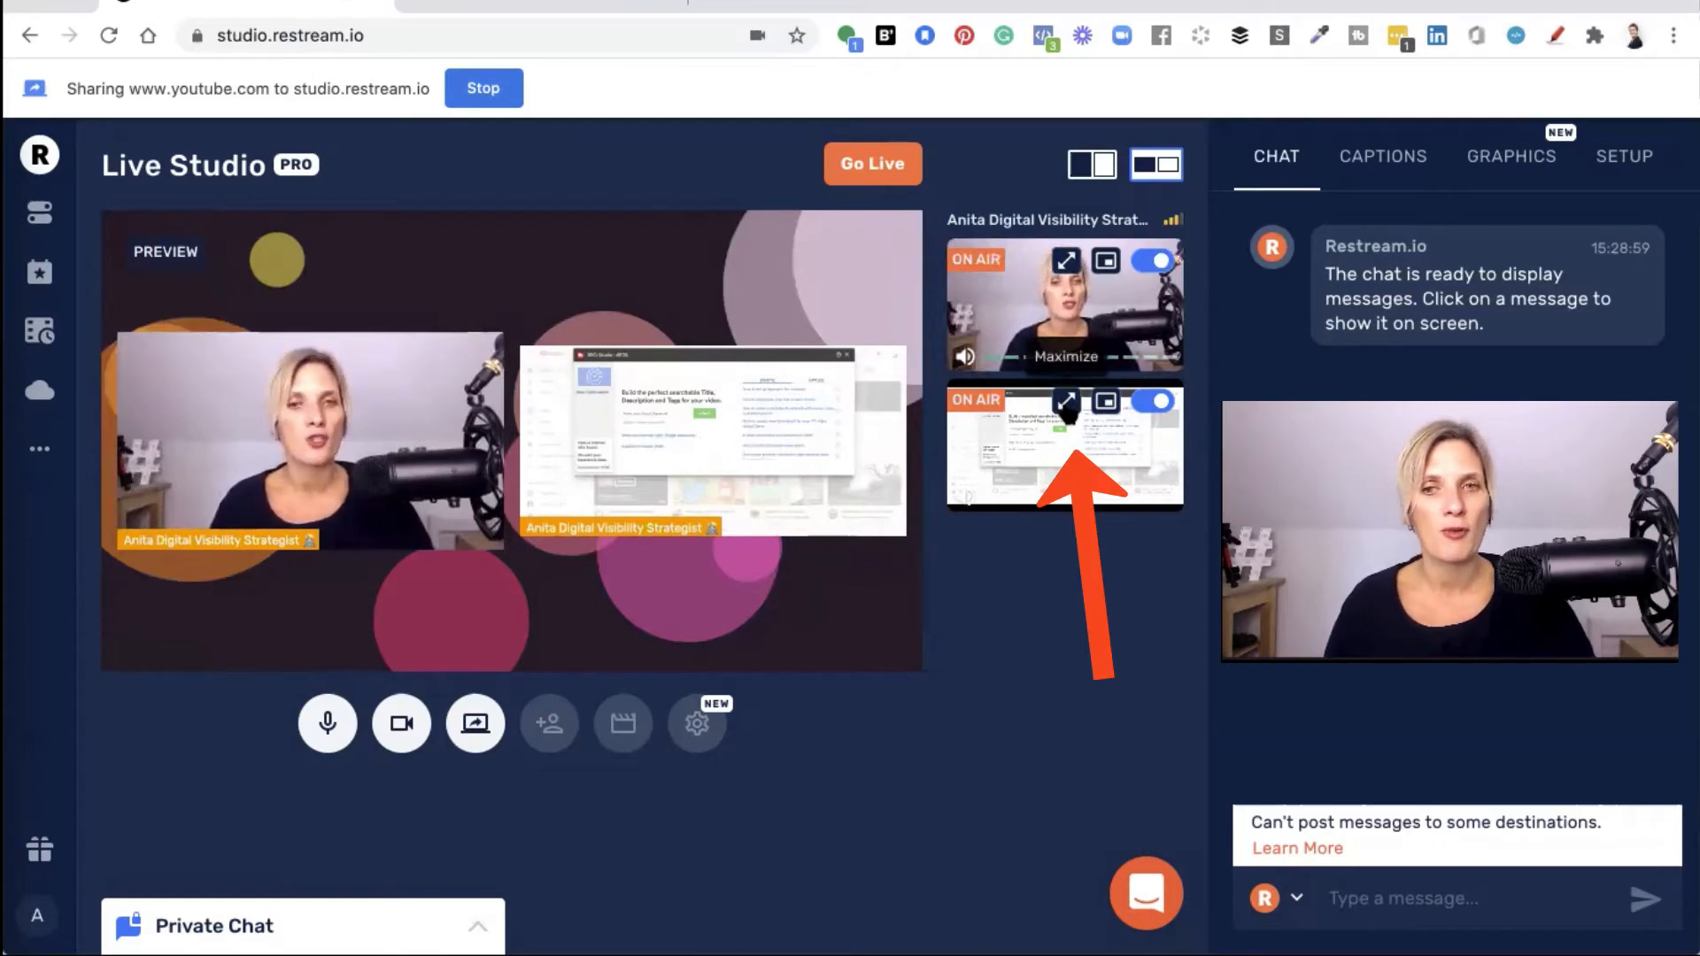
Try the Maximize and Spotlight views on the shared YouTube tab, and return to the side-by-side view.
click(1066, 405)
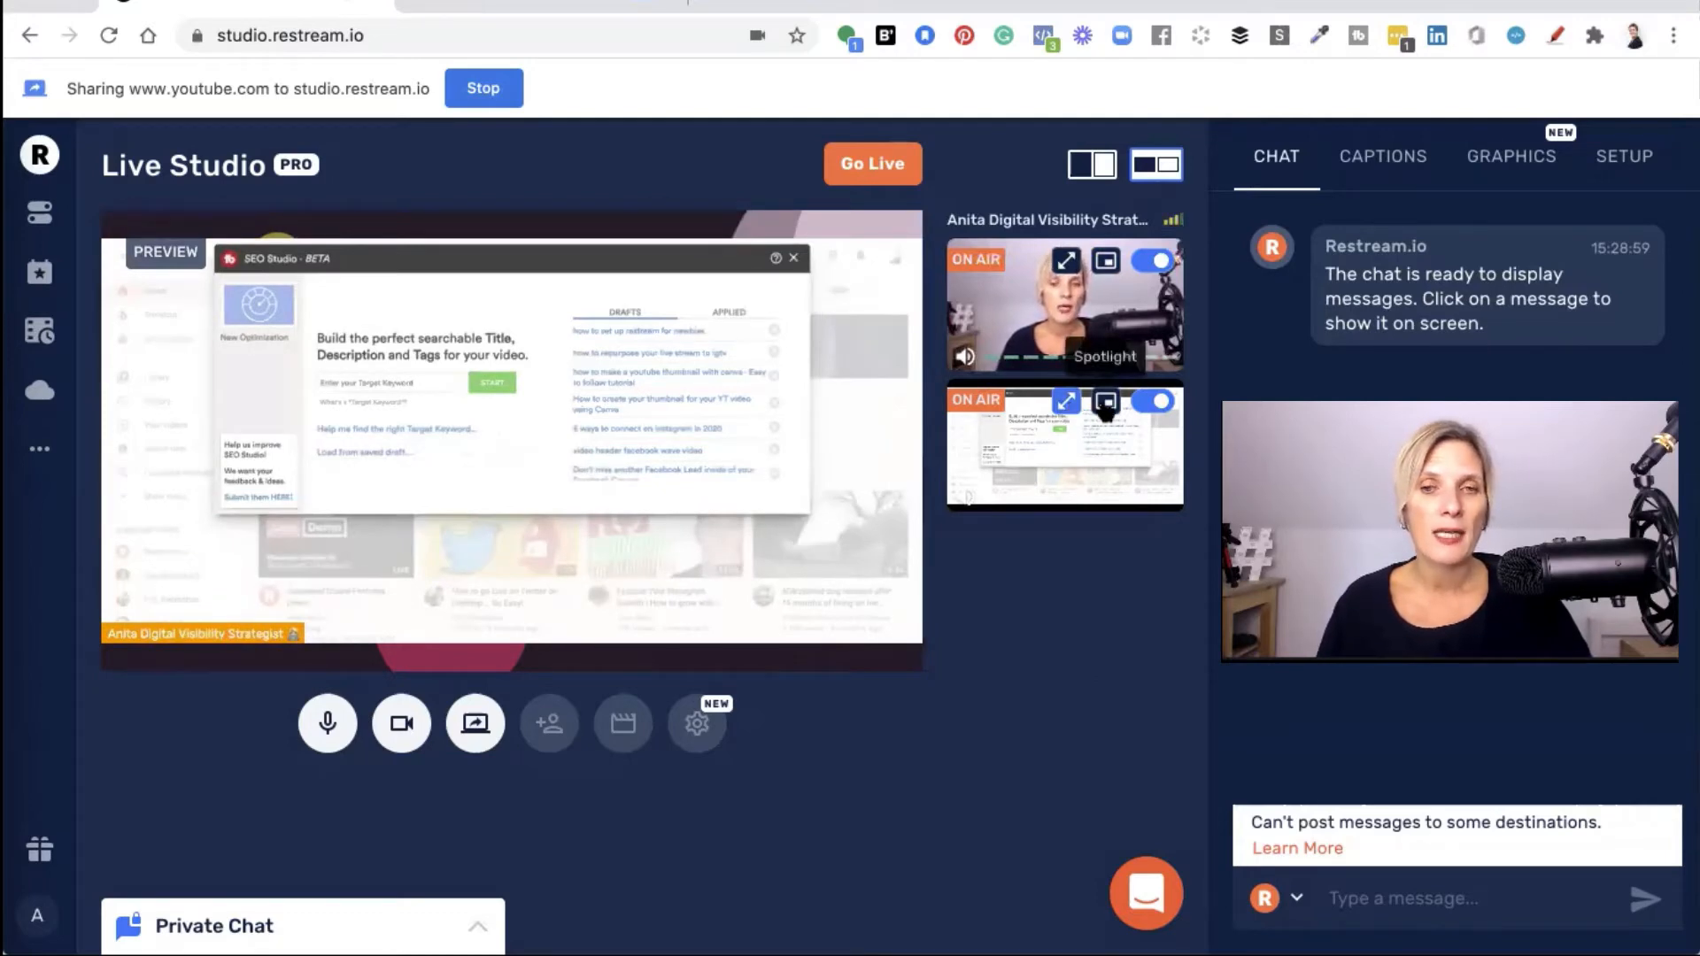
click(1106, 403)
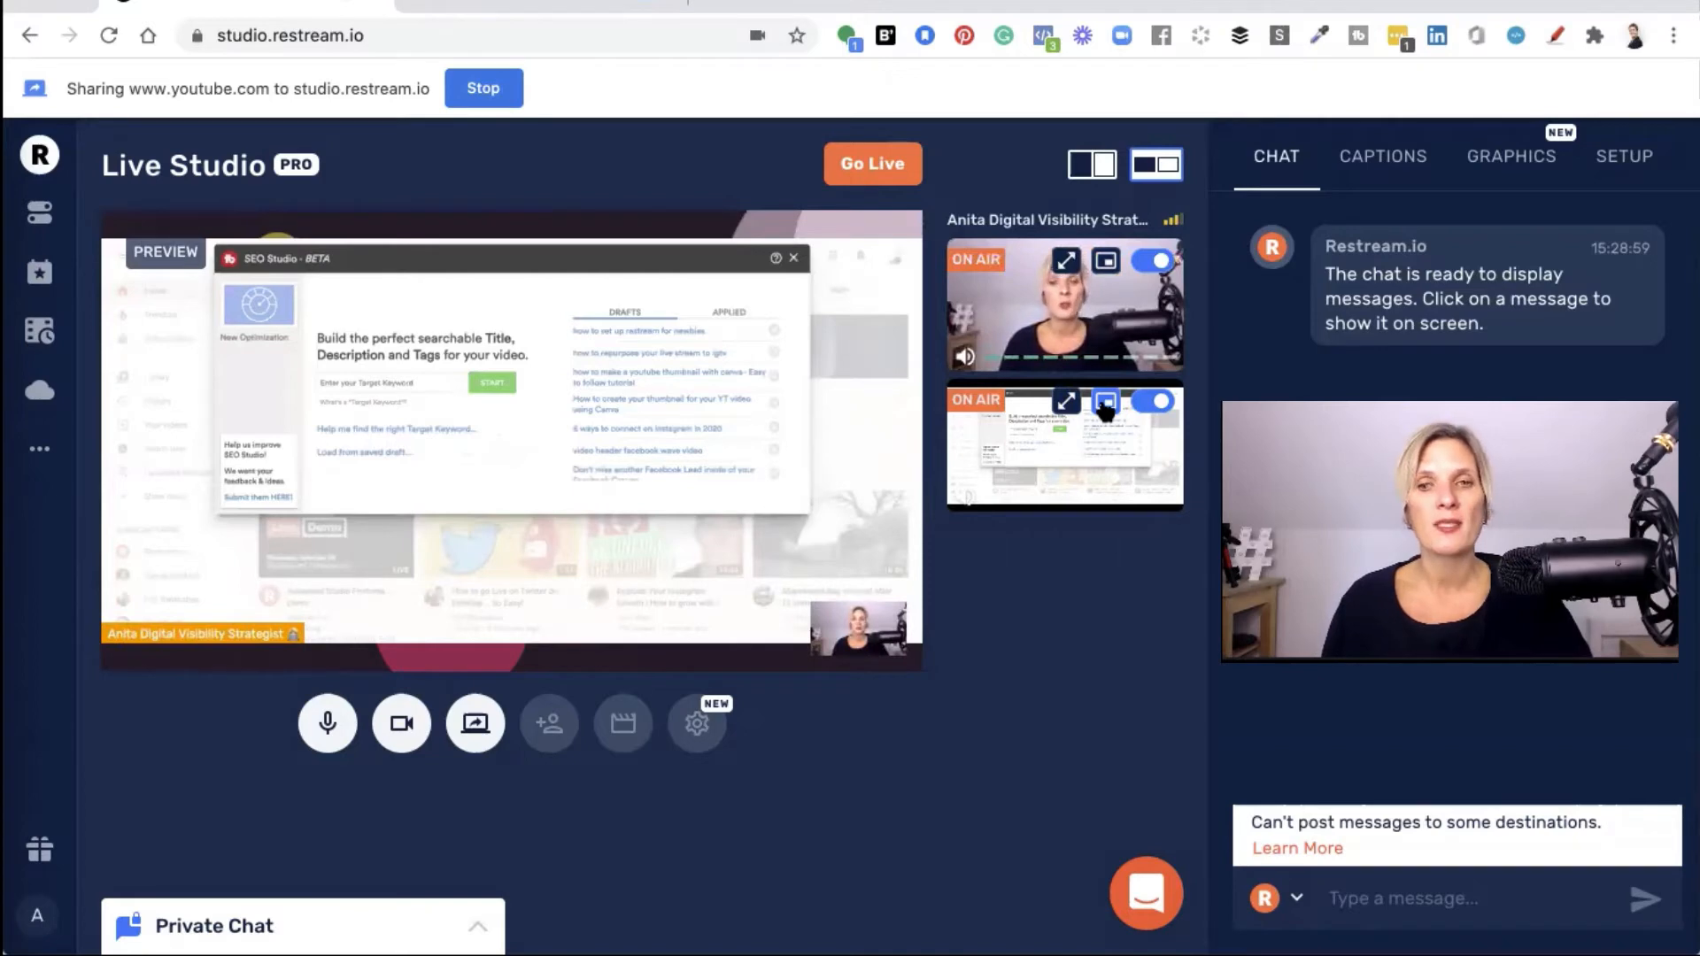
click(1106, 404)
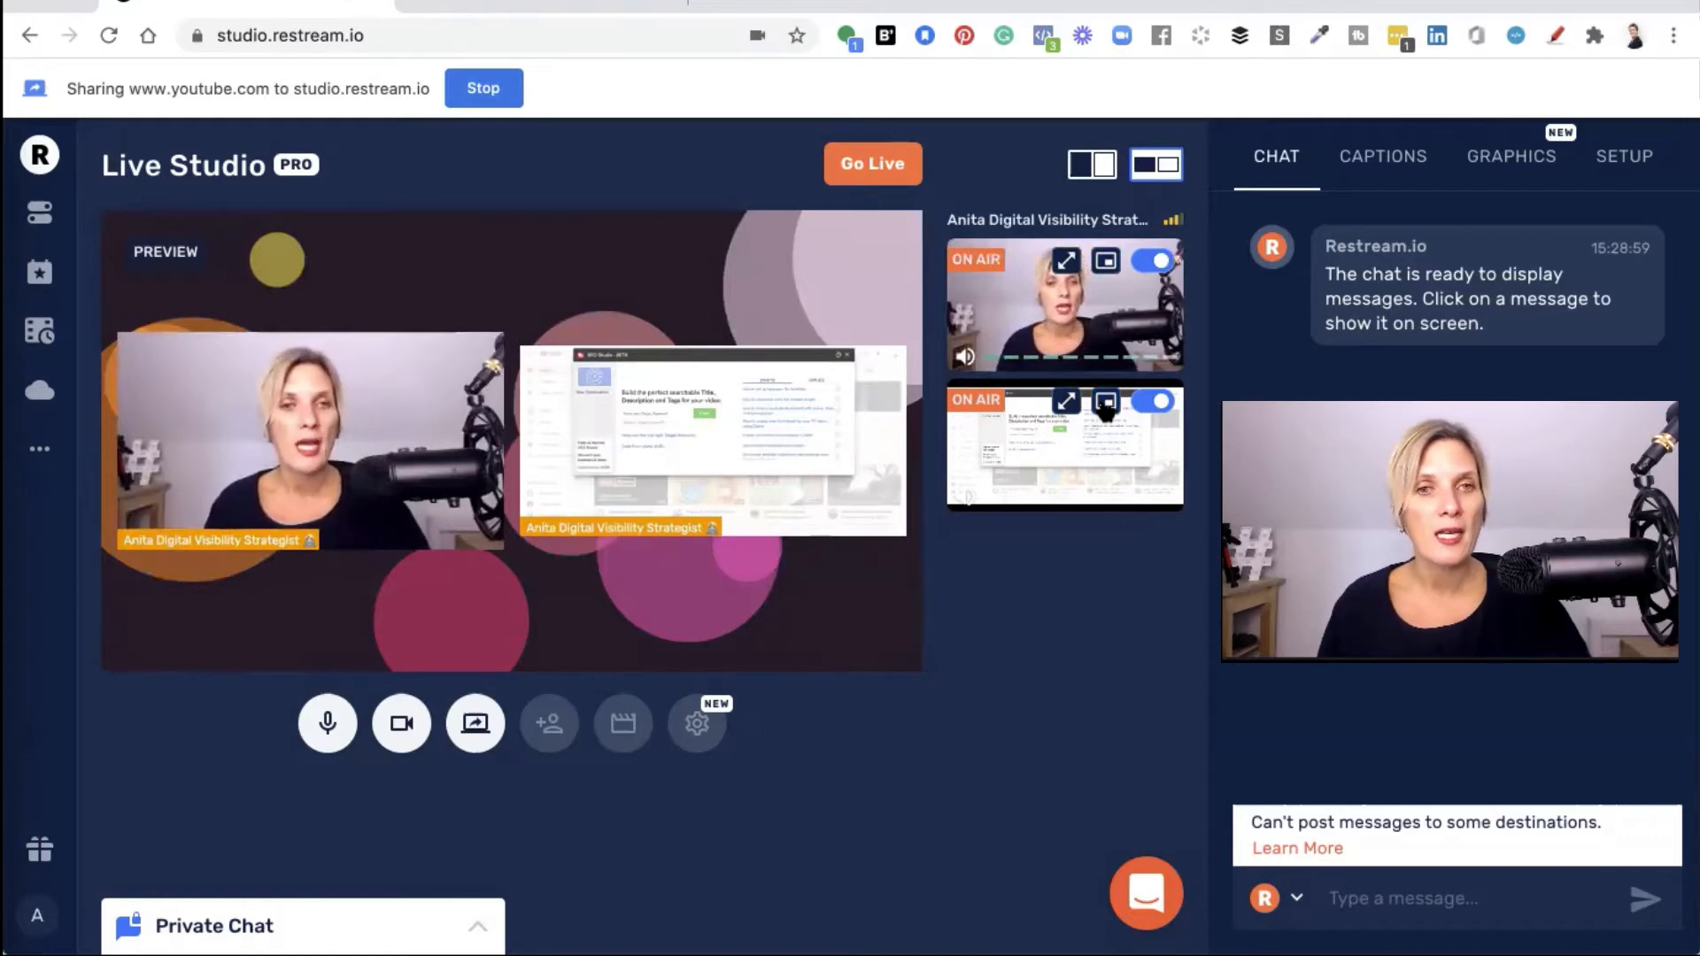
Take the shared YouTube tab off air and put it back on air beside the webcam.
click(1154, 403)
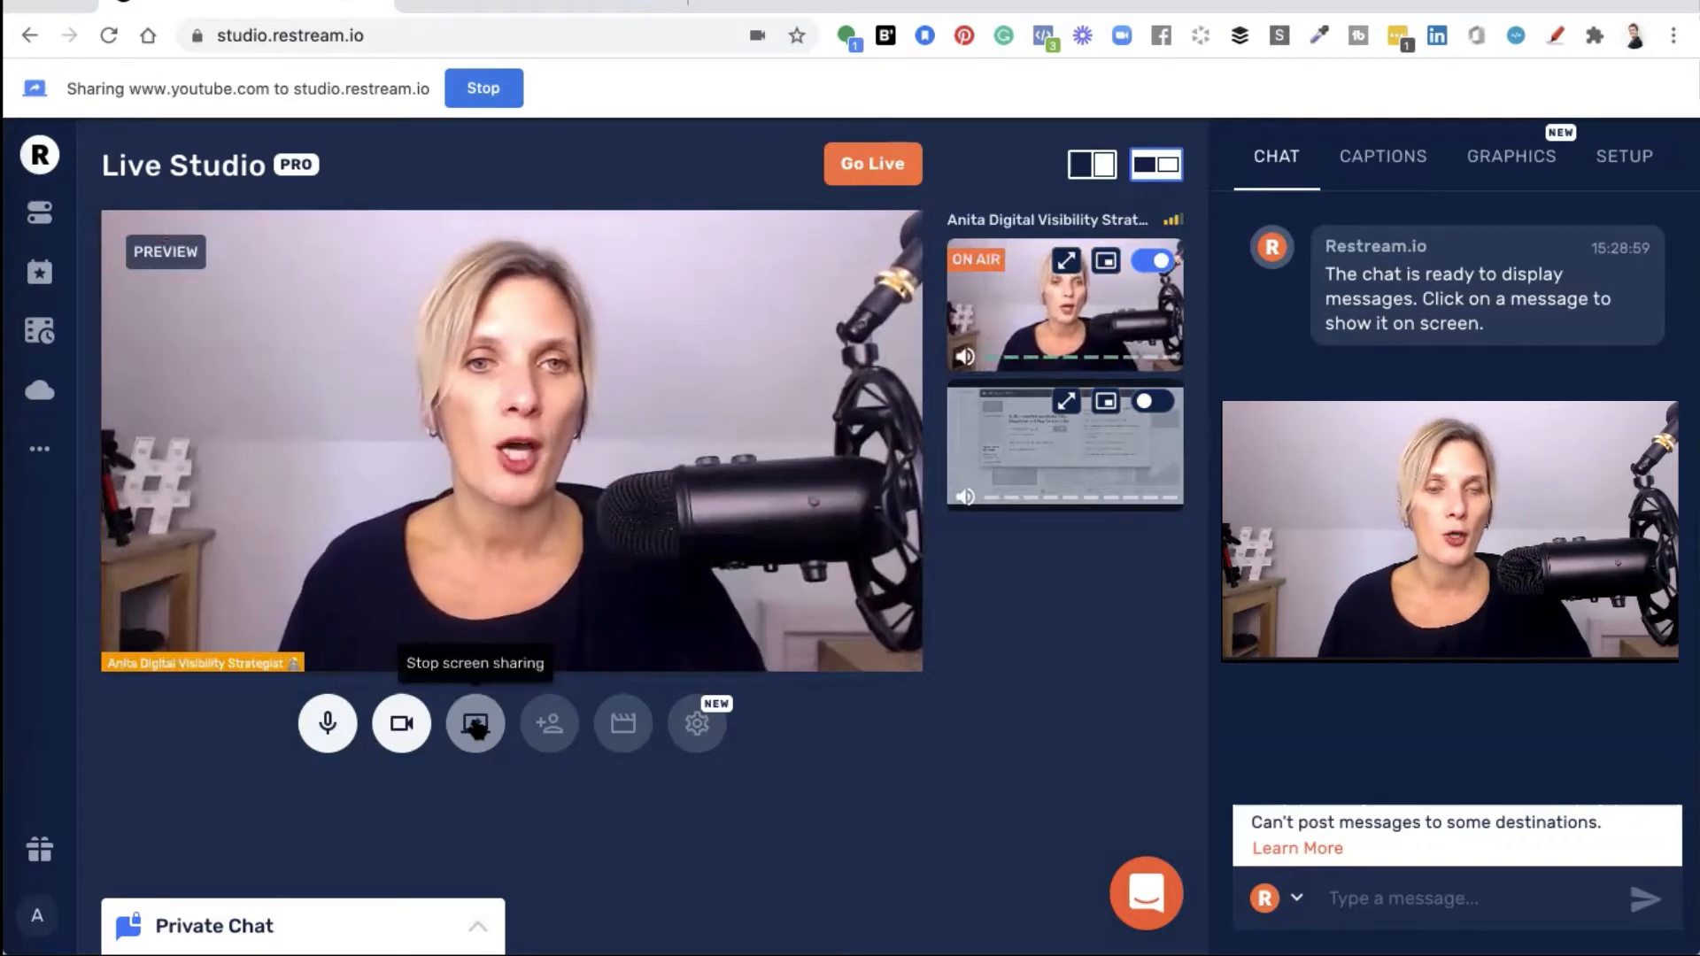
click(476, 725)
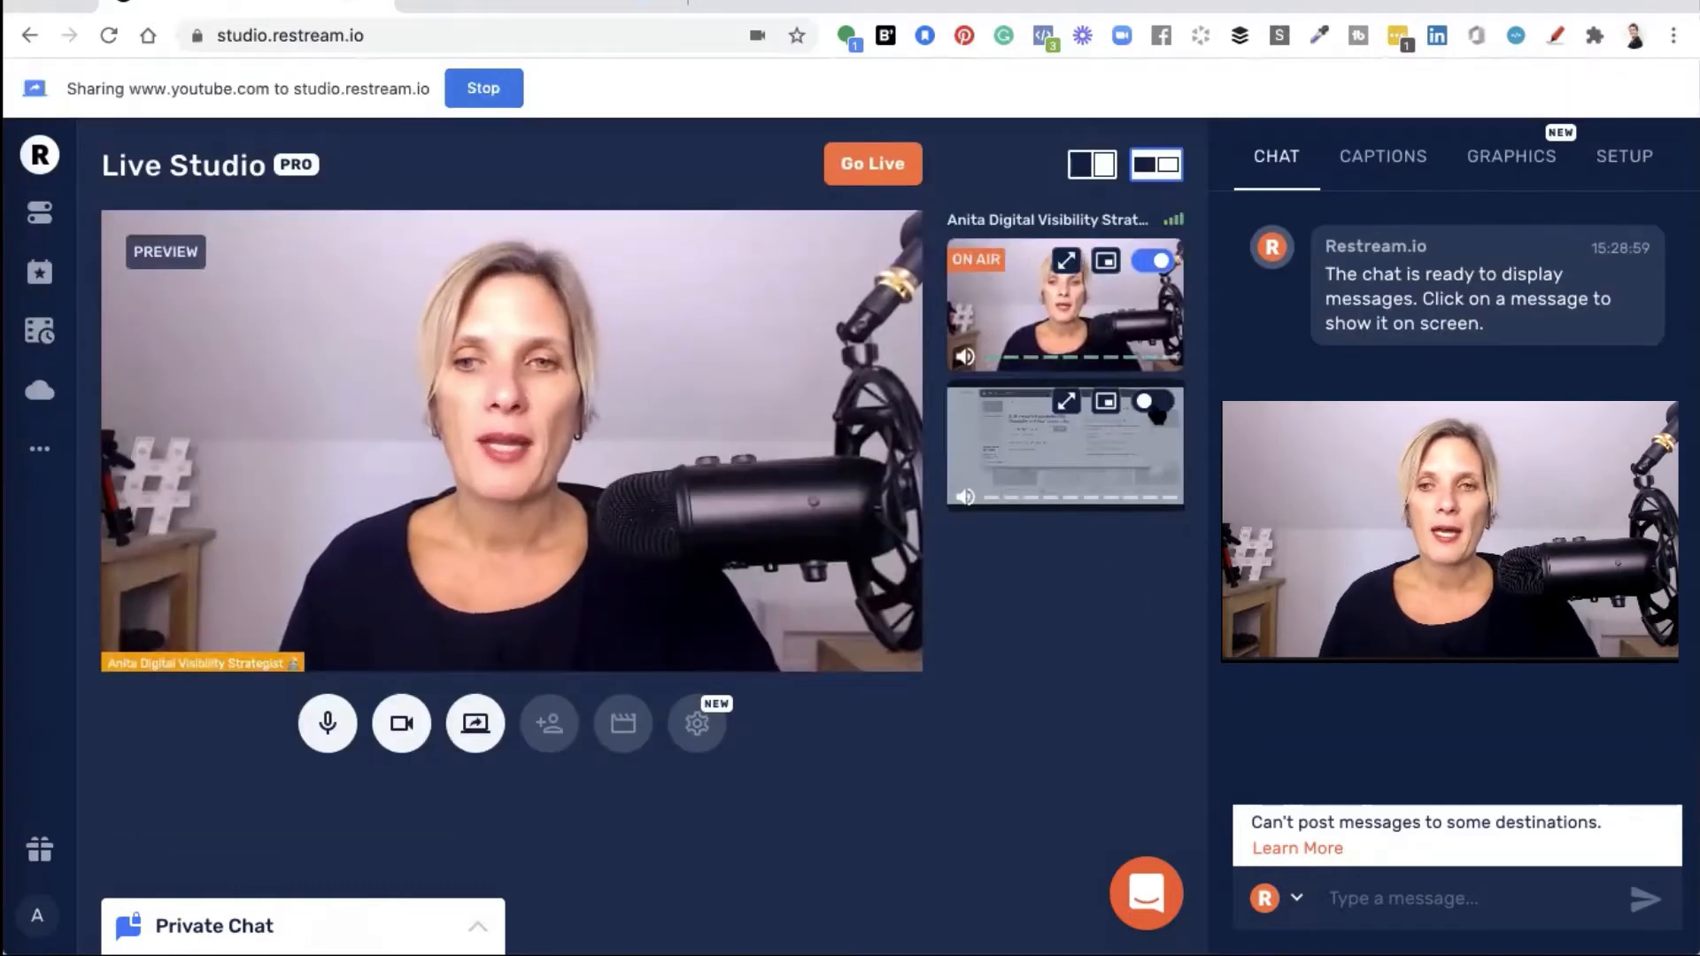
click(1151, 403)
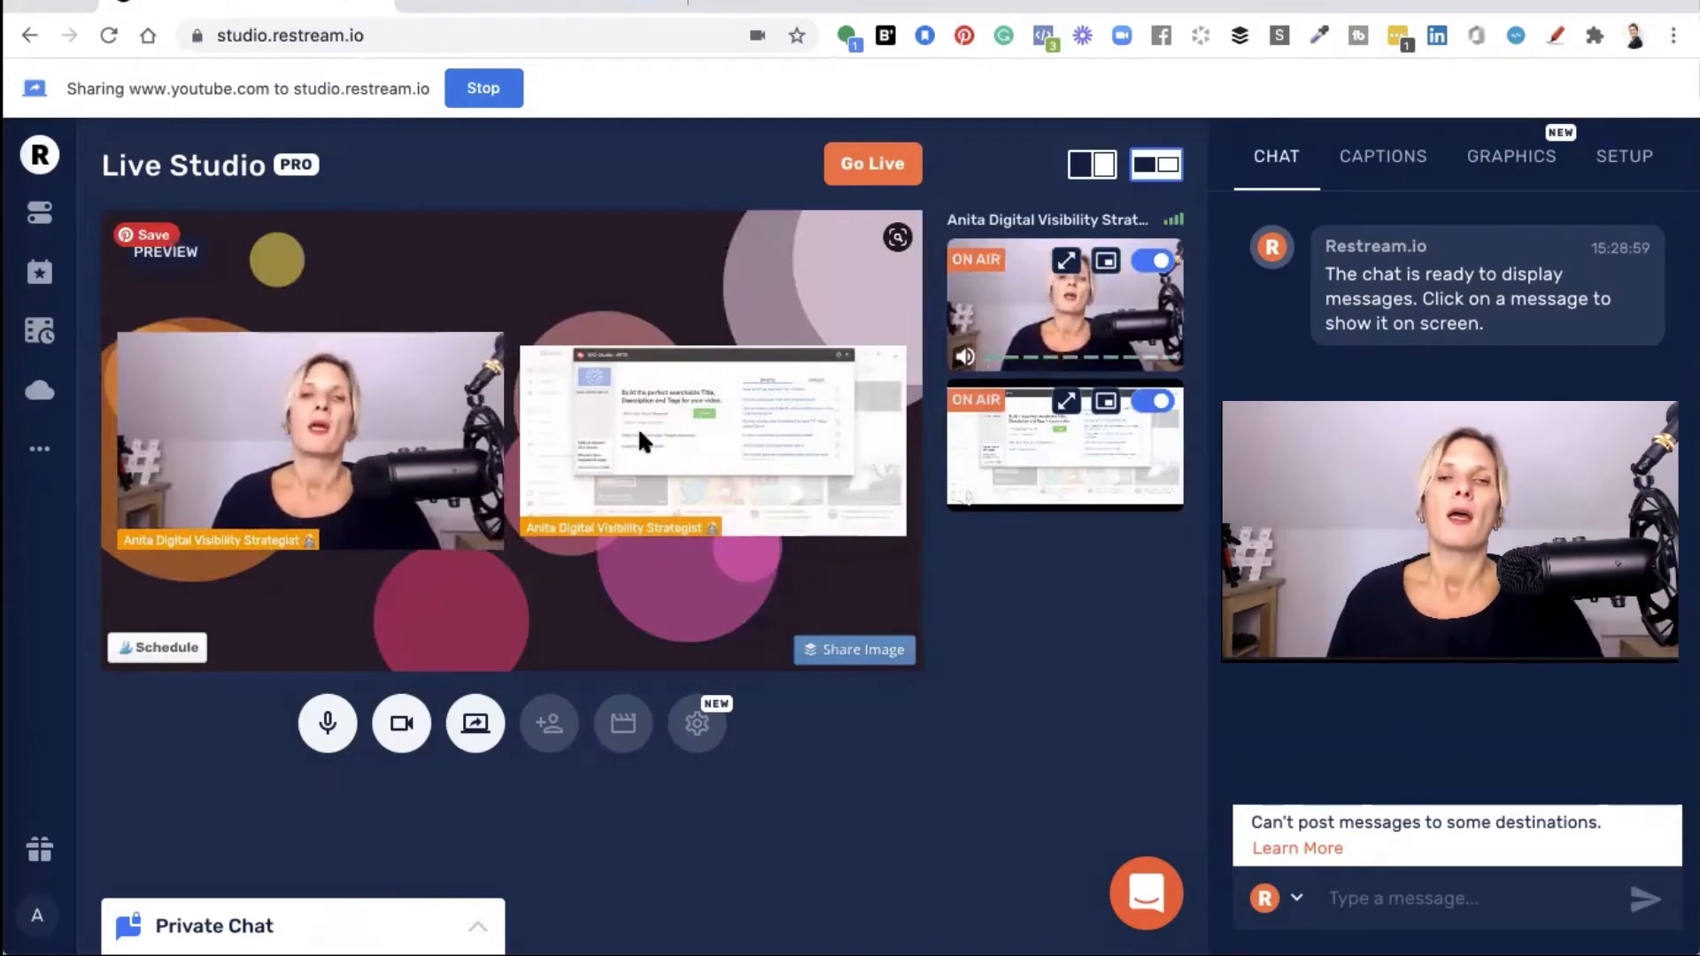
View the guest invitation link and its copy option, and close the Guests window.
click(550, 724)
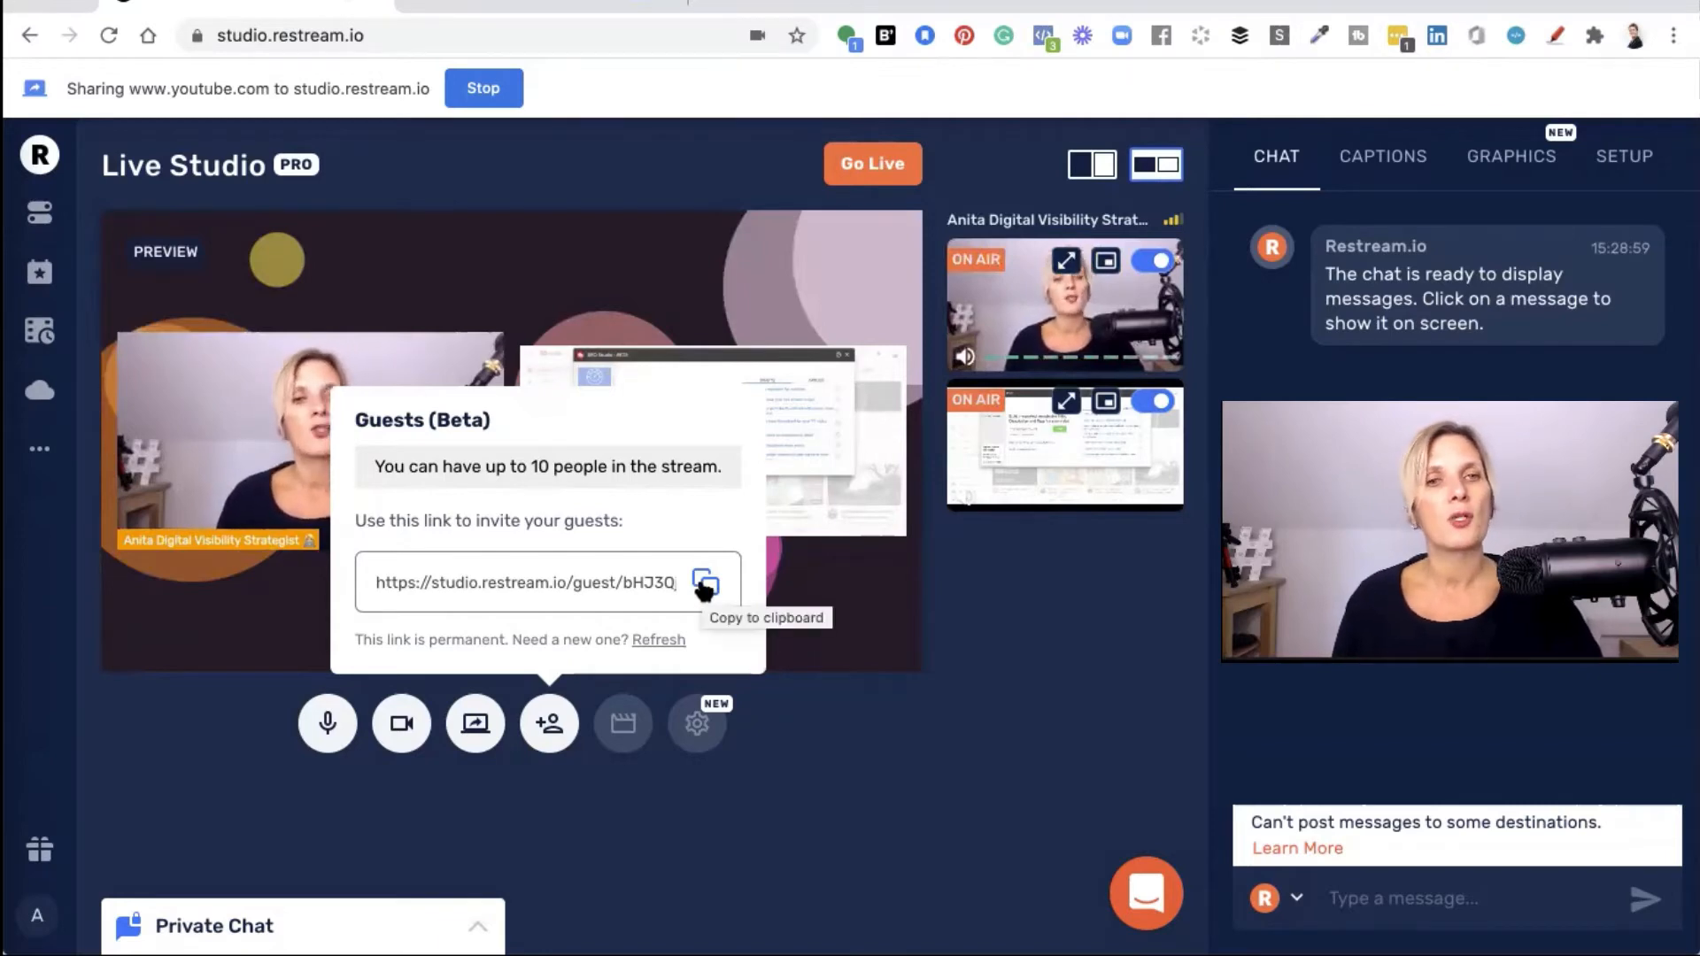
click(906, 769)
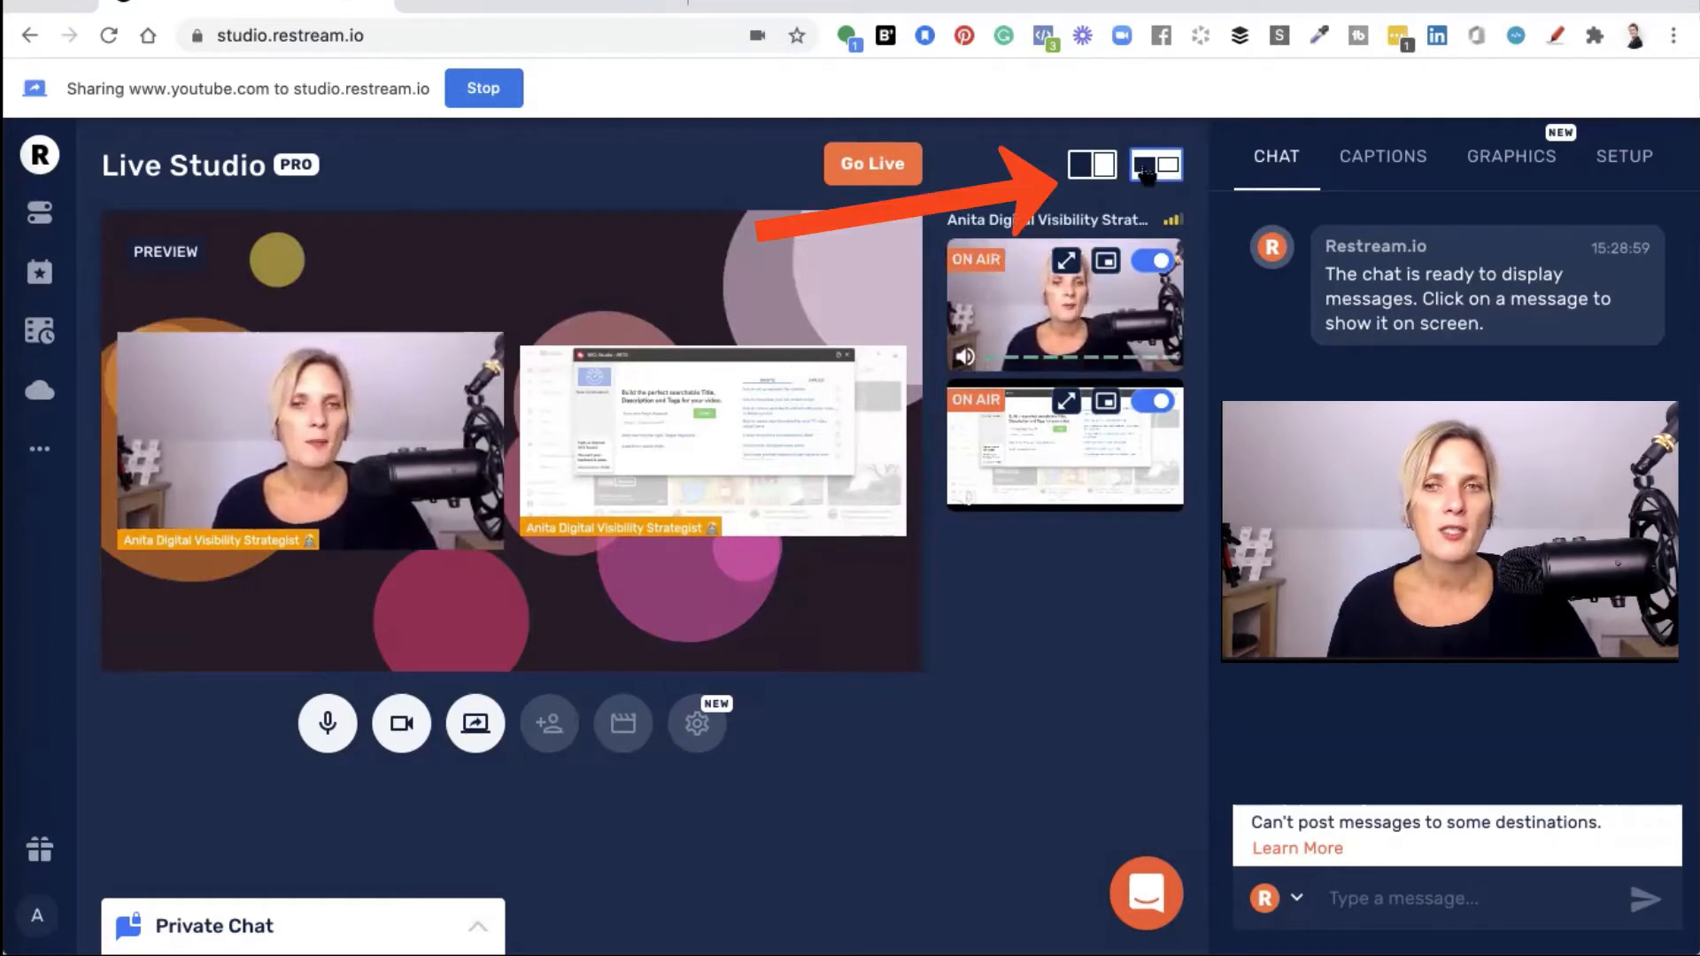
Compare the two studio layouts, ending on the one with framed sources, and take the shared YouTube tab off air.
click(1085, 166)
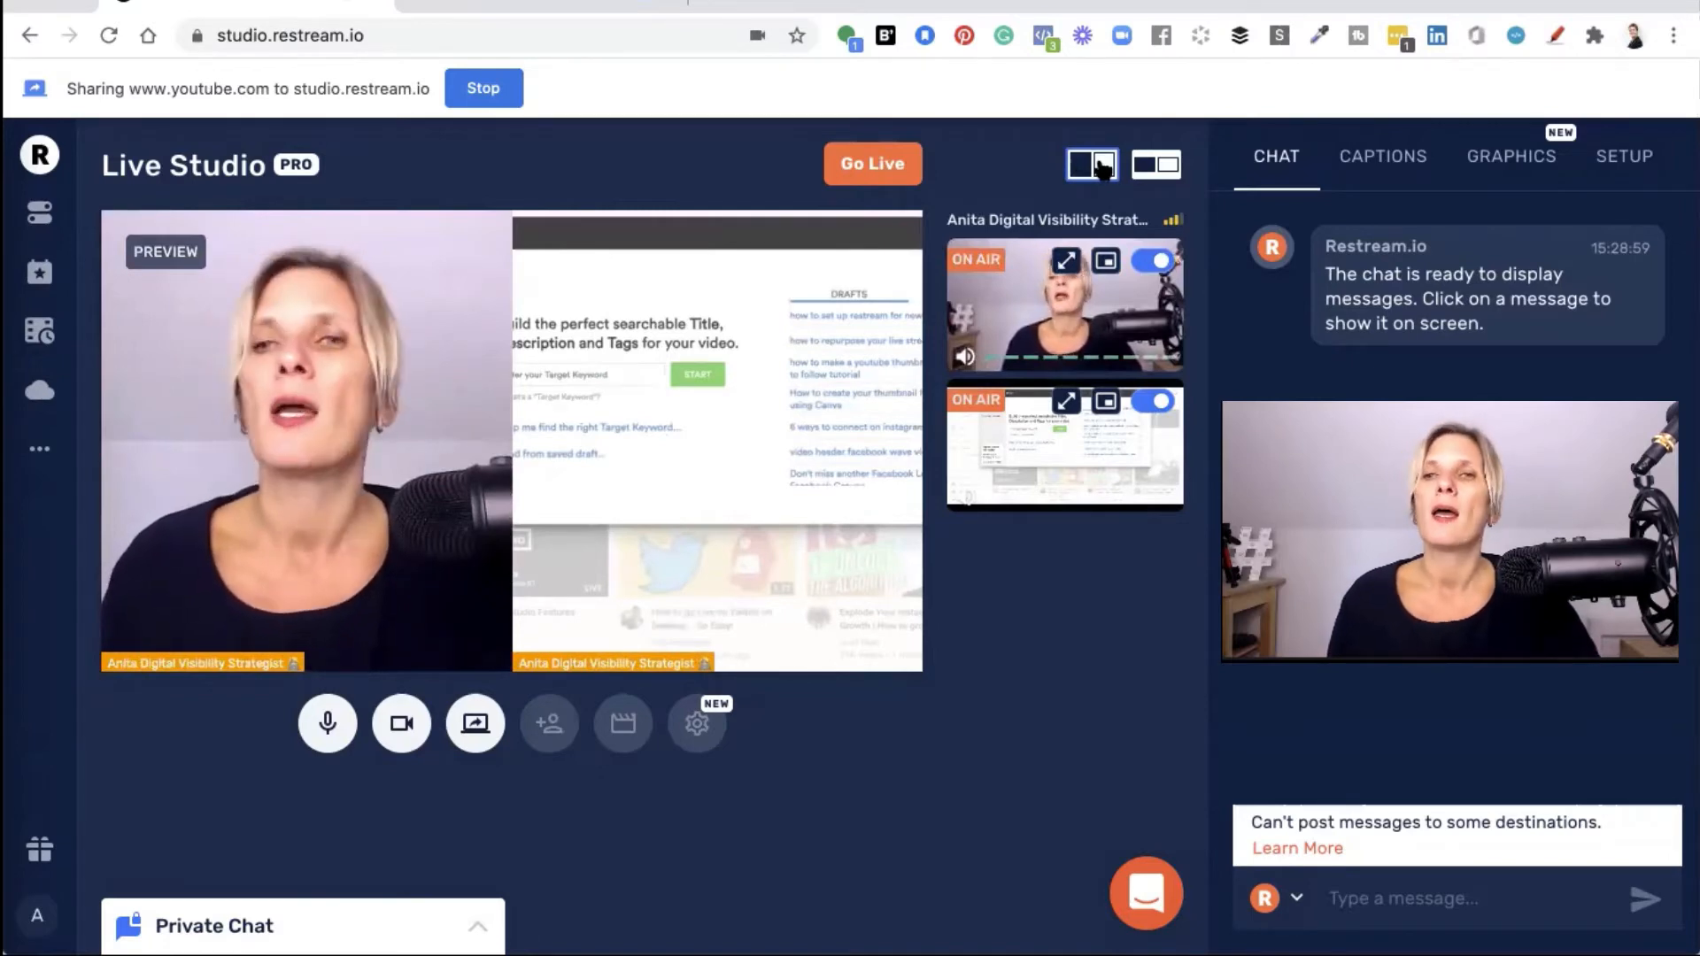
click(1152, 172)
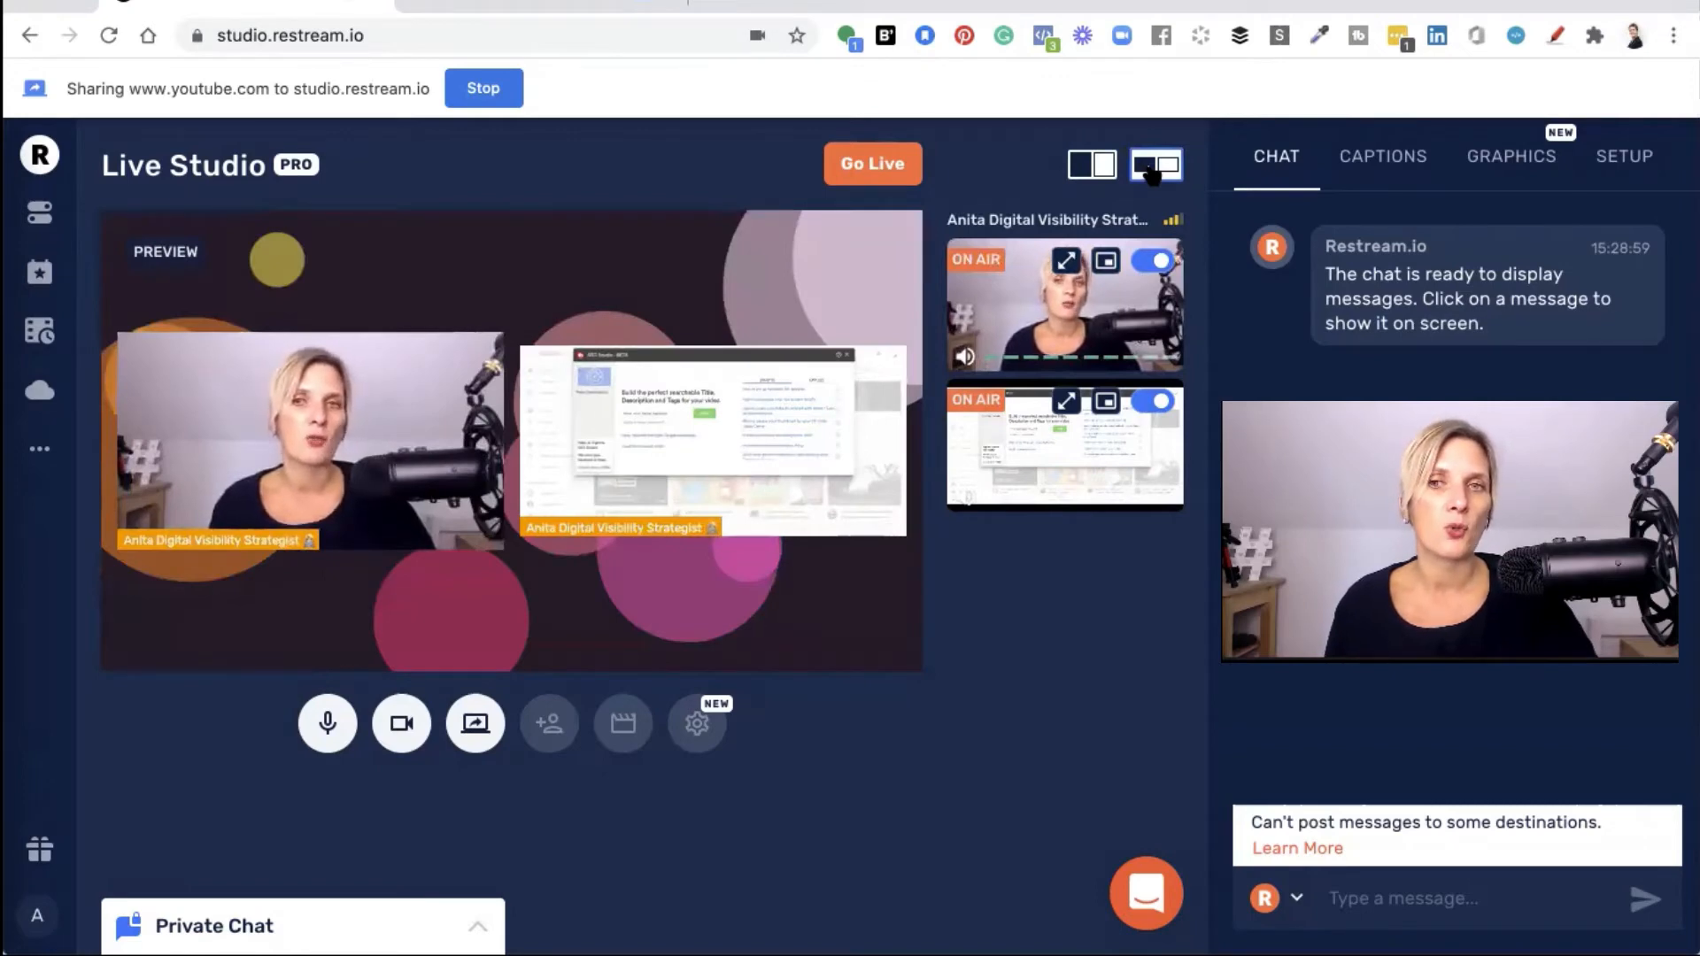
click(839, 523)
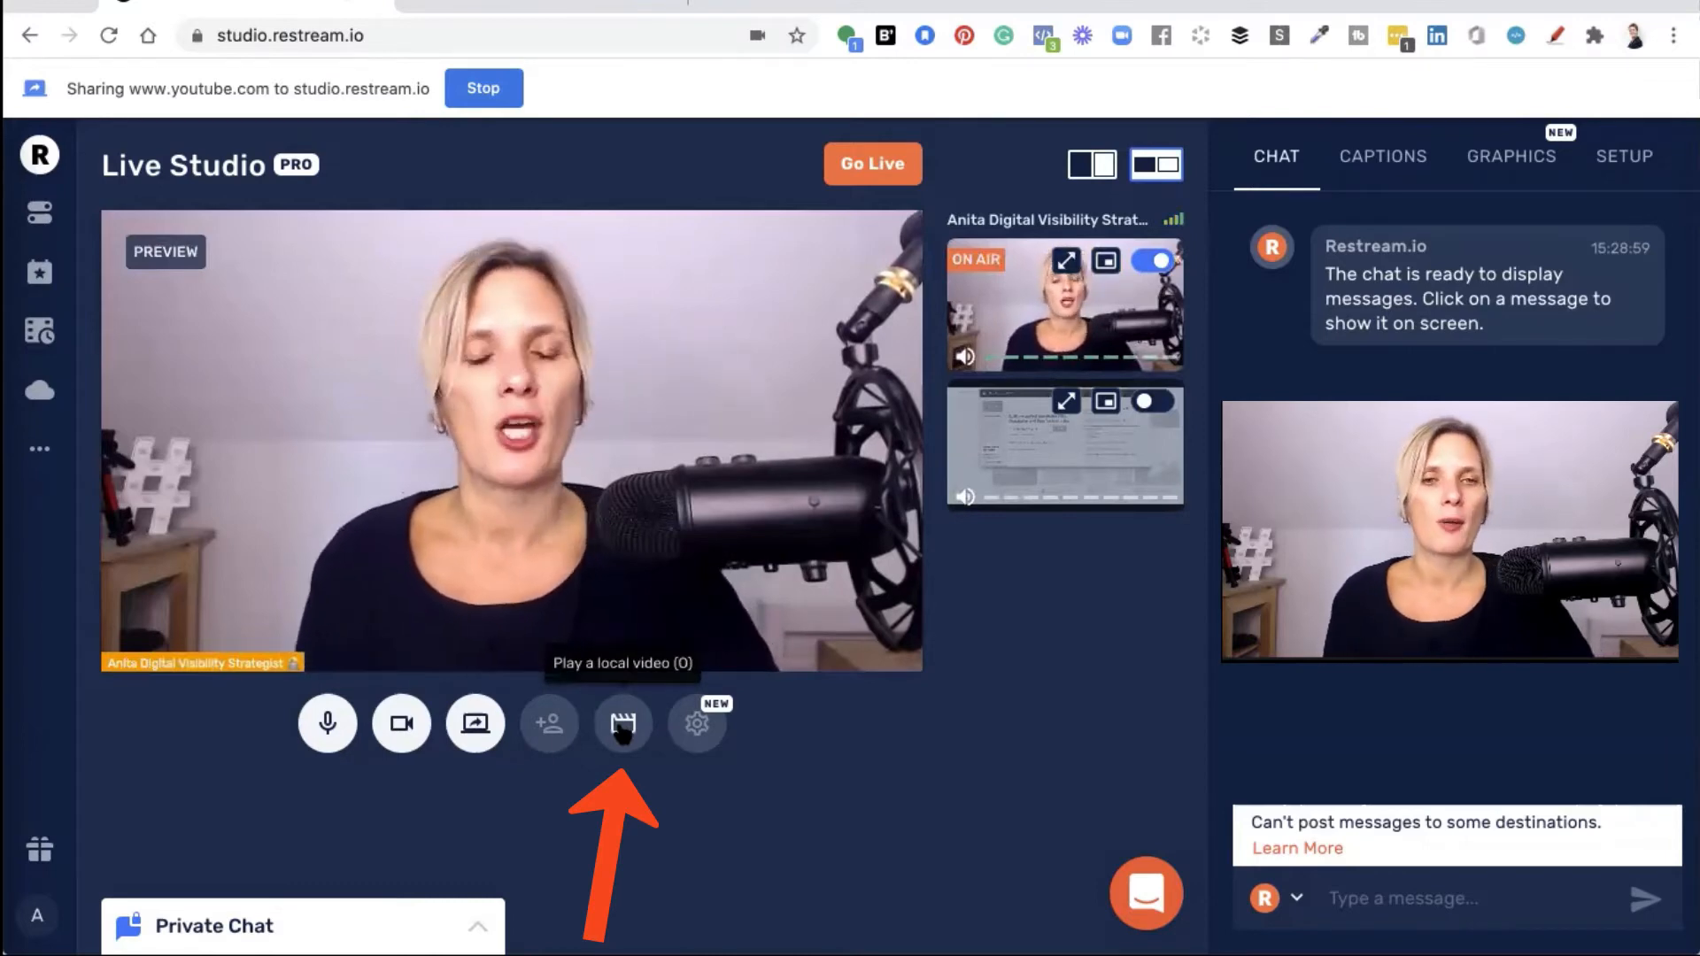
Examine the option for playing a local video file on the stream, and close it.
click(623, 726)
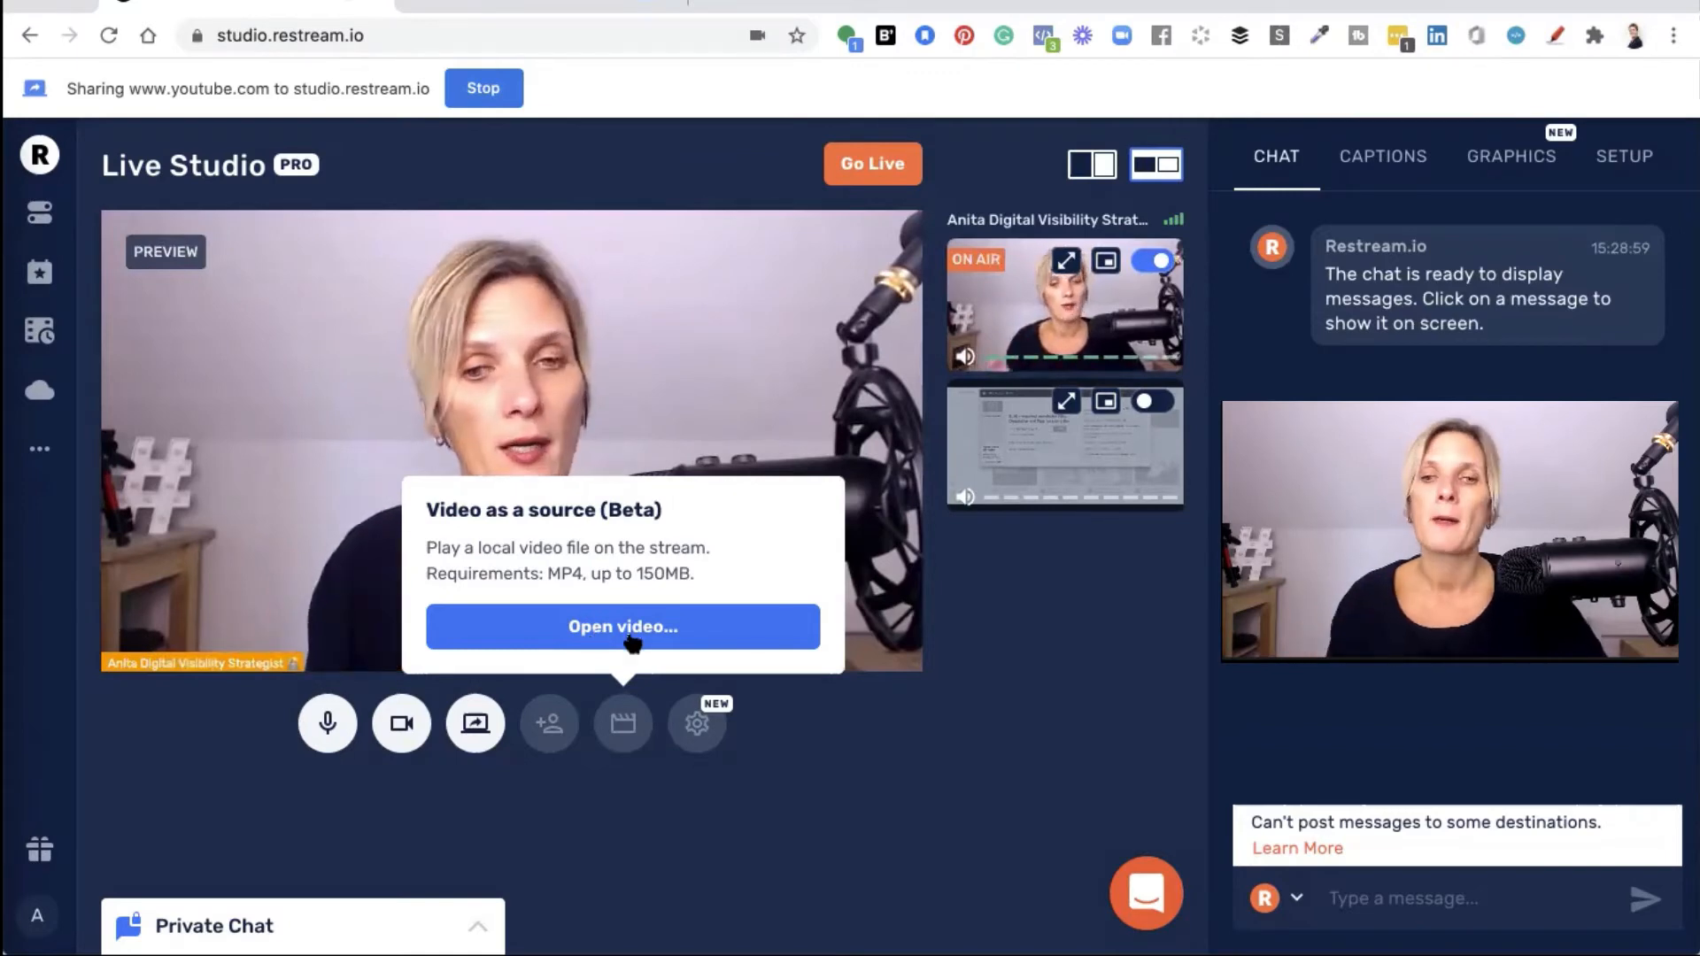
click(802, 744)
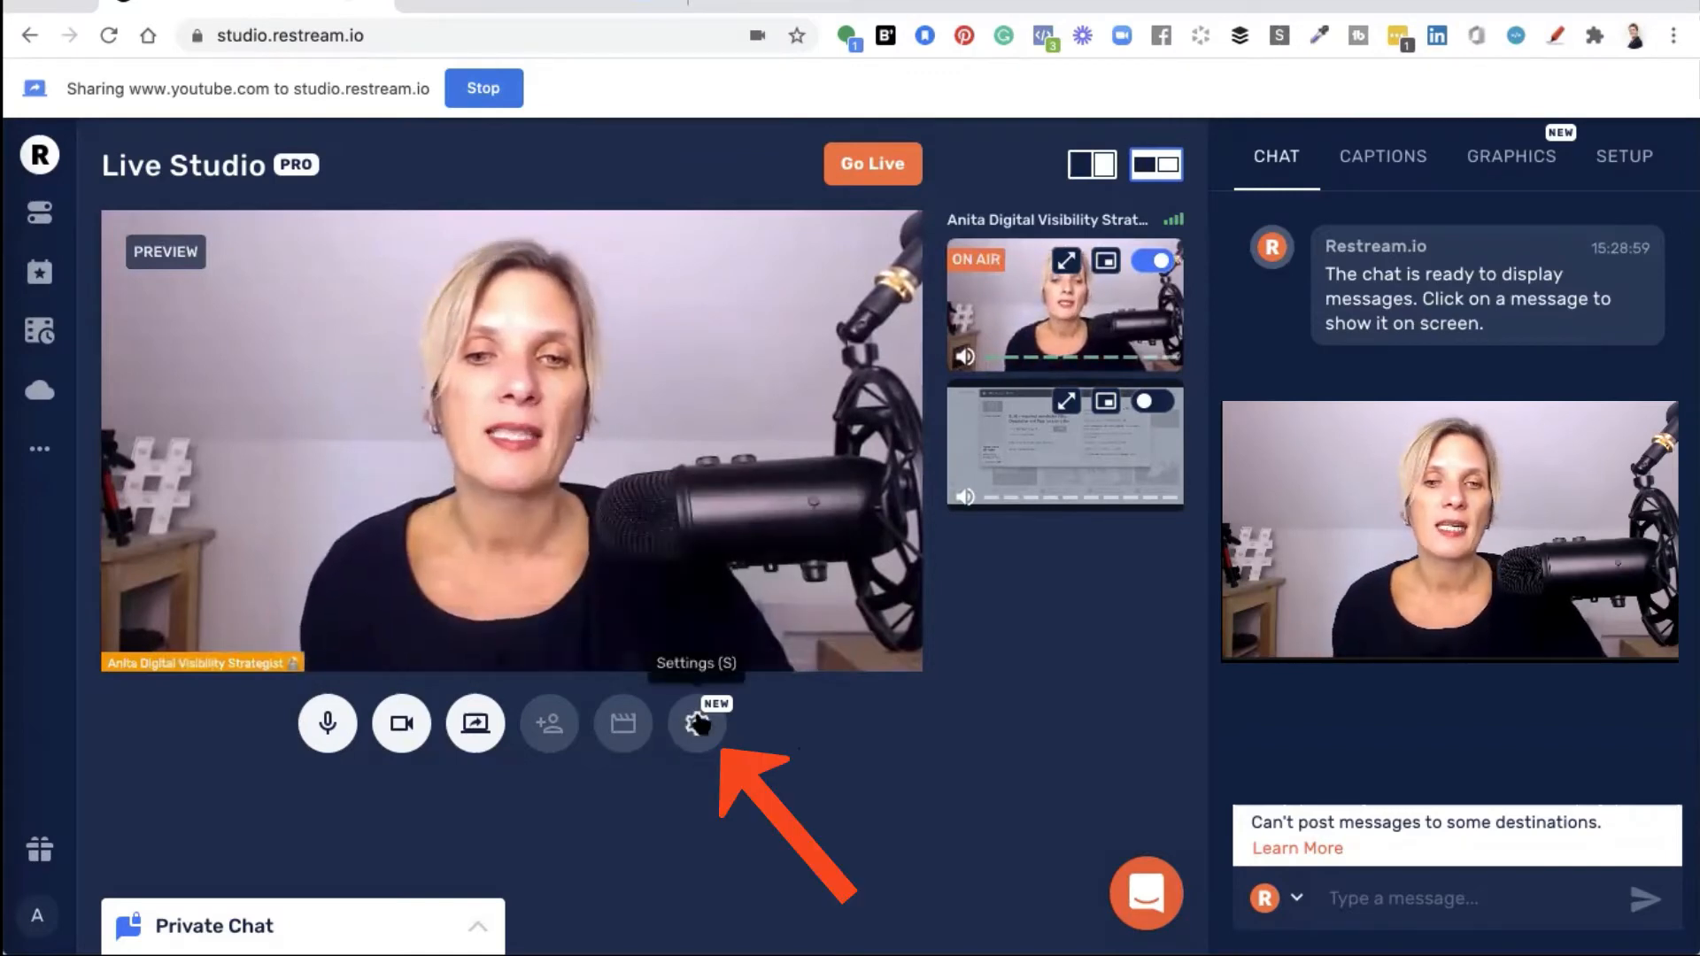
Examine the studio's video input, audio input, quality and audio preference settings, keeping HD Pro Webcam C920 and Yeti Stereo Microphone, and close them.
click(699, 724)
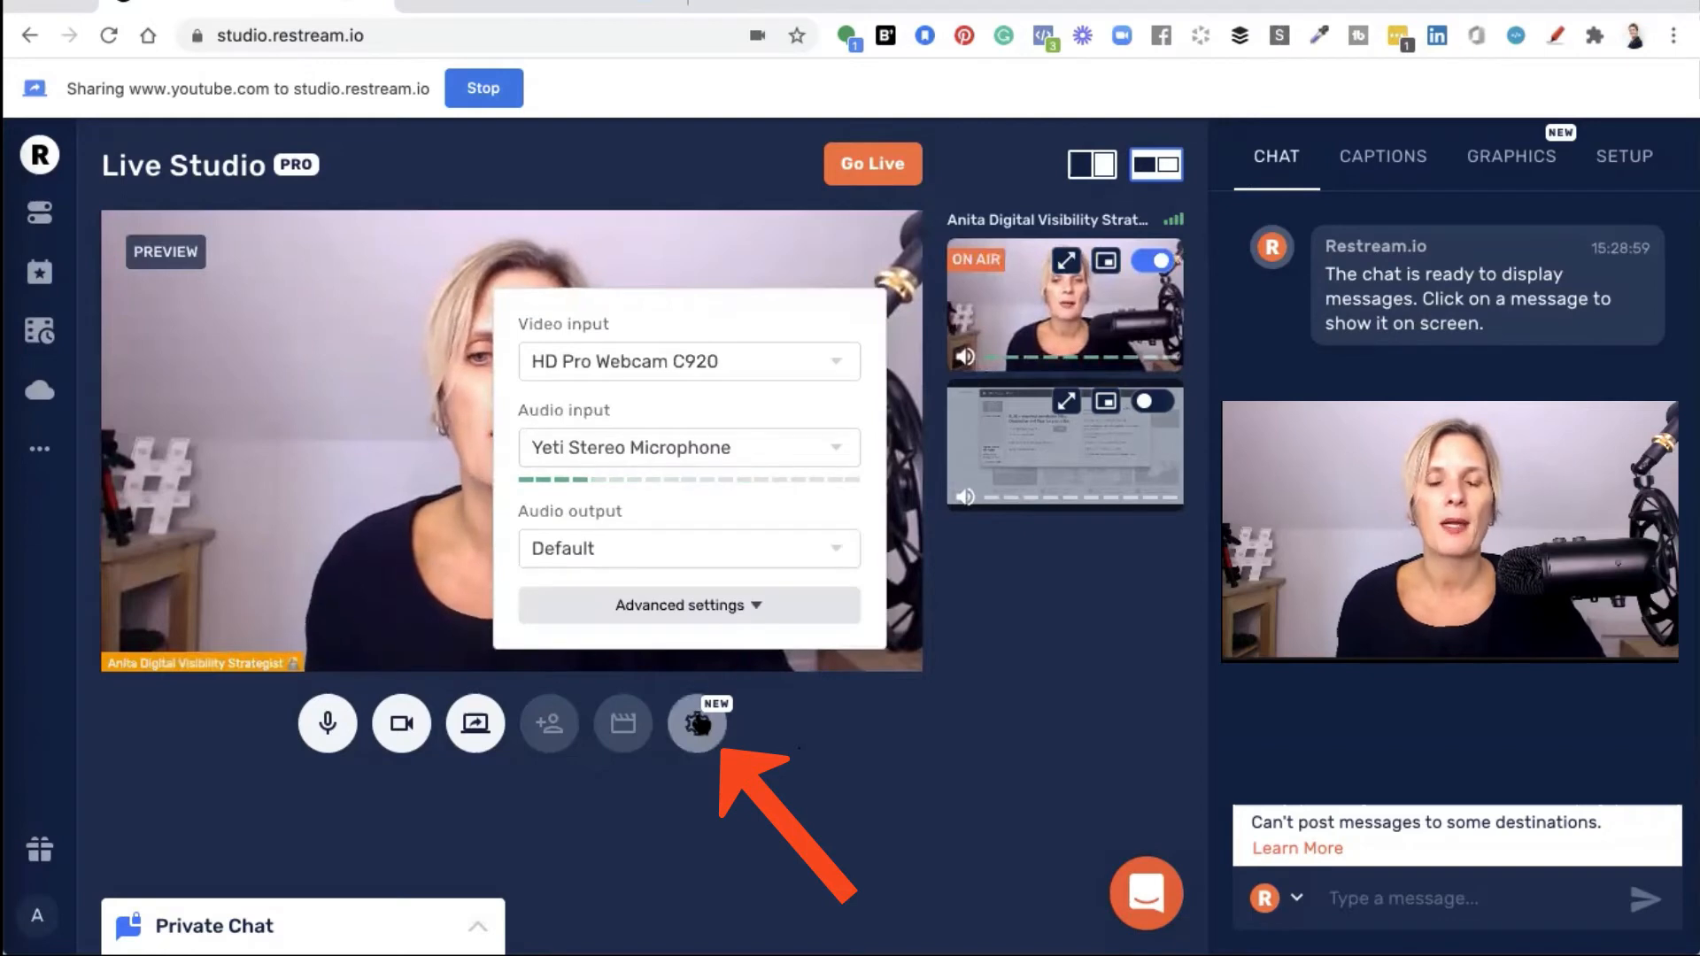
click(634, 372)
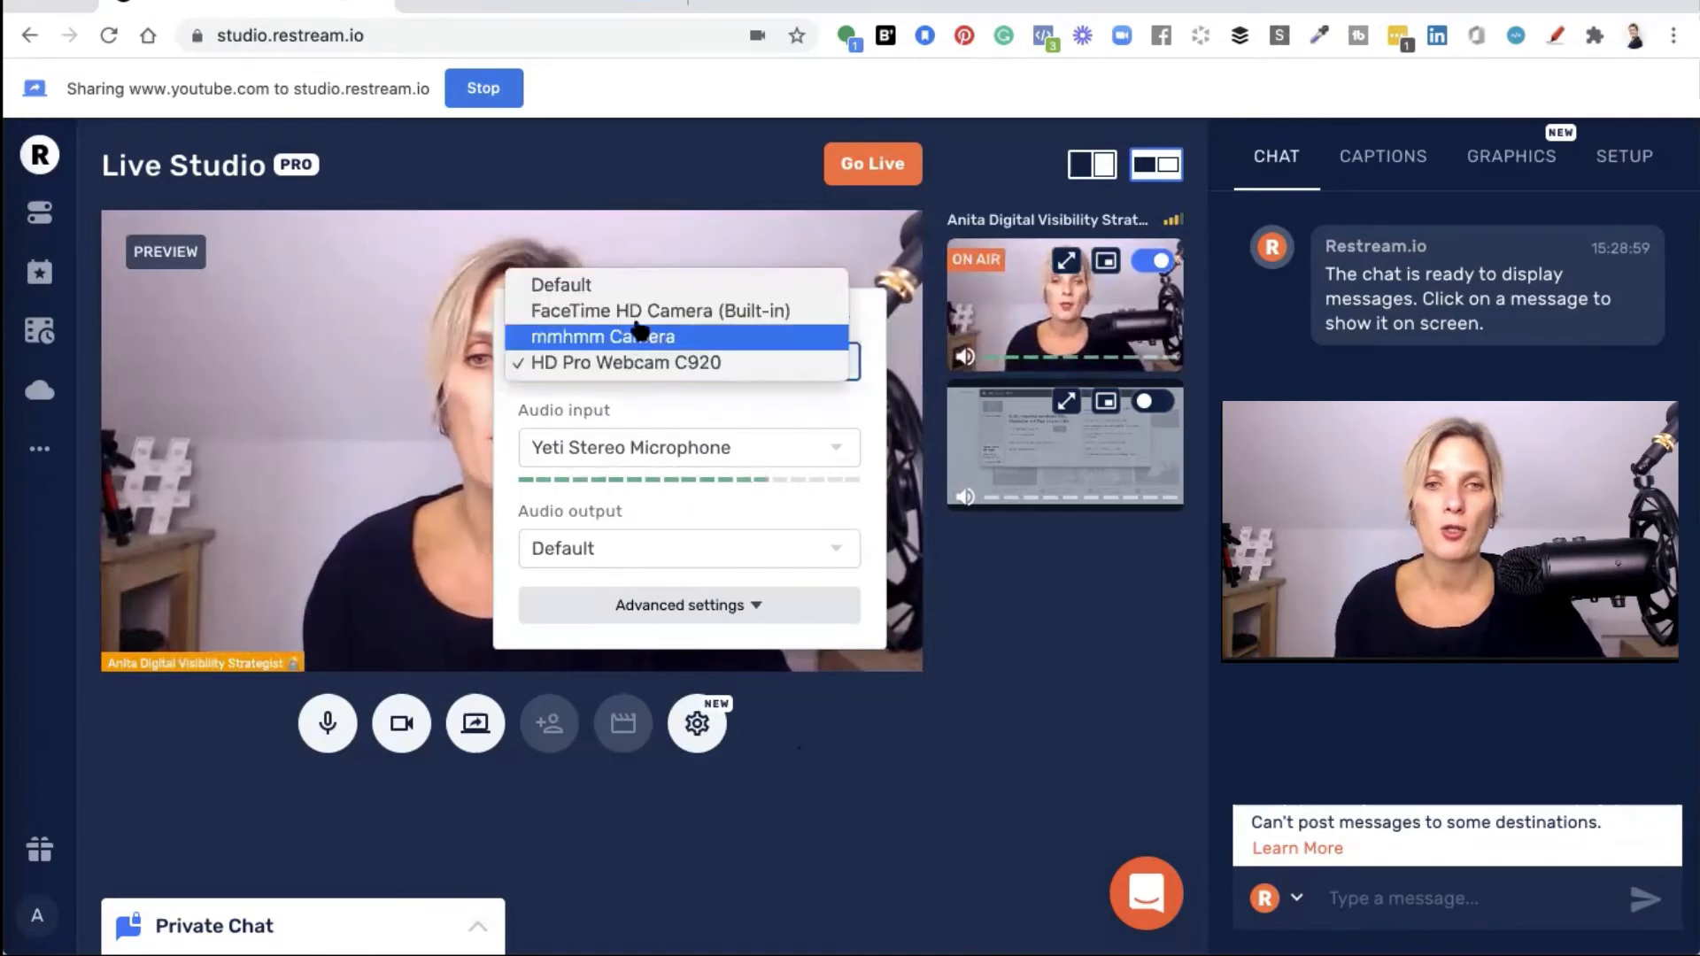
click(641, 363)
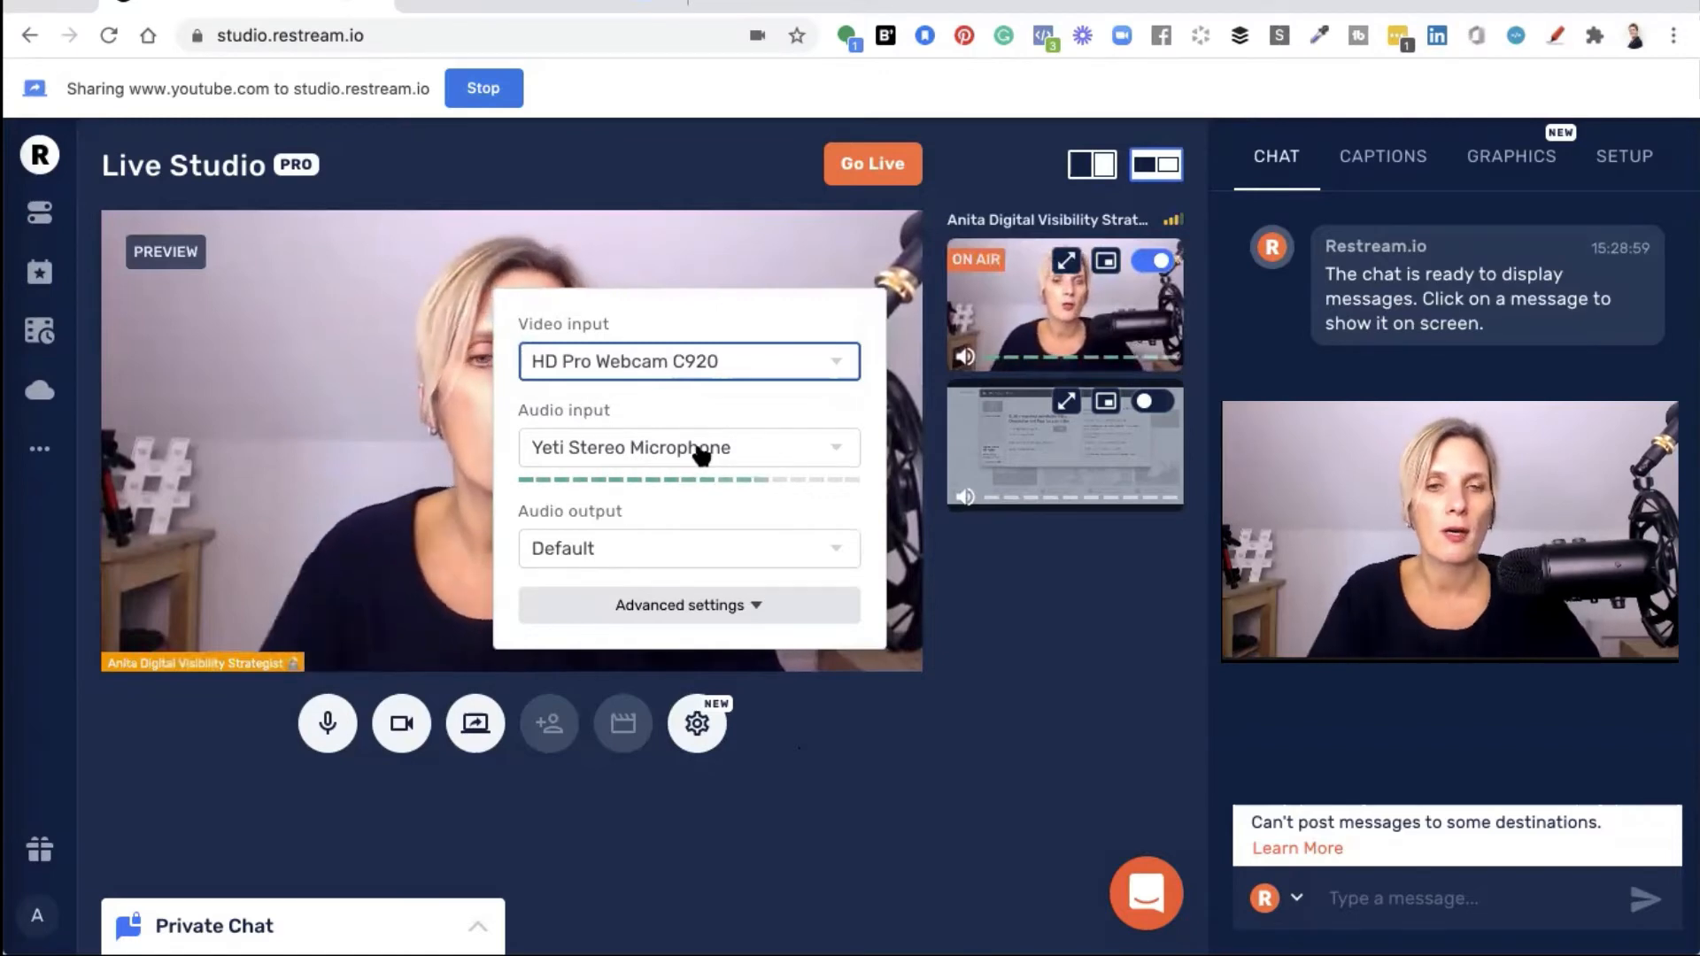
click(702, 455)
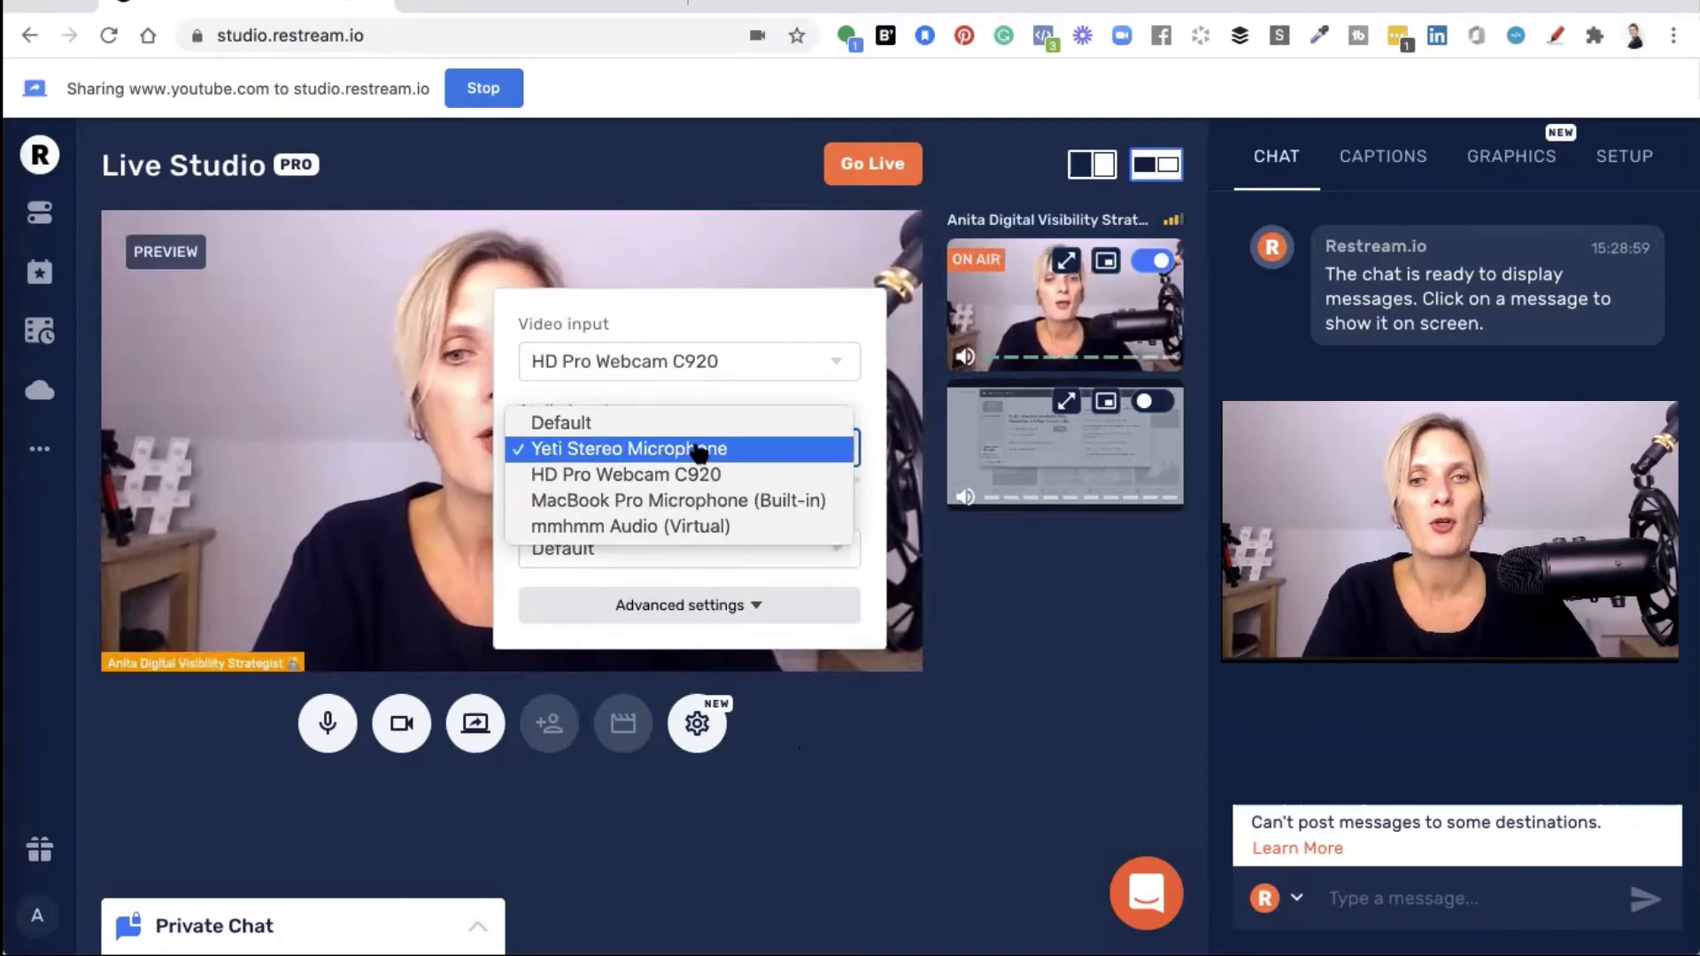
click(700, 449)
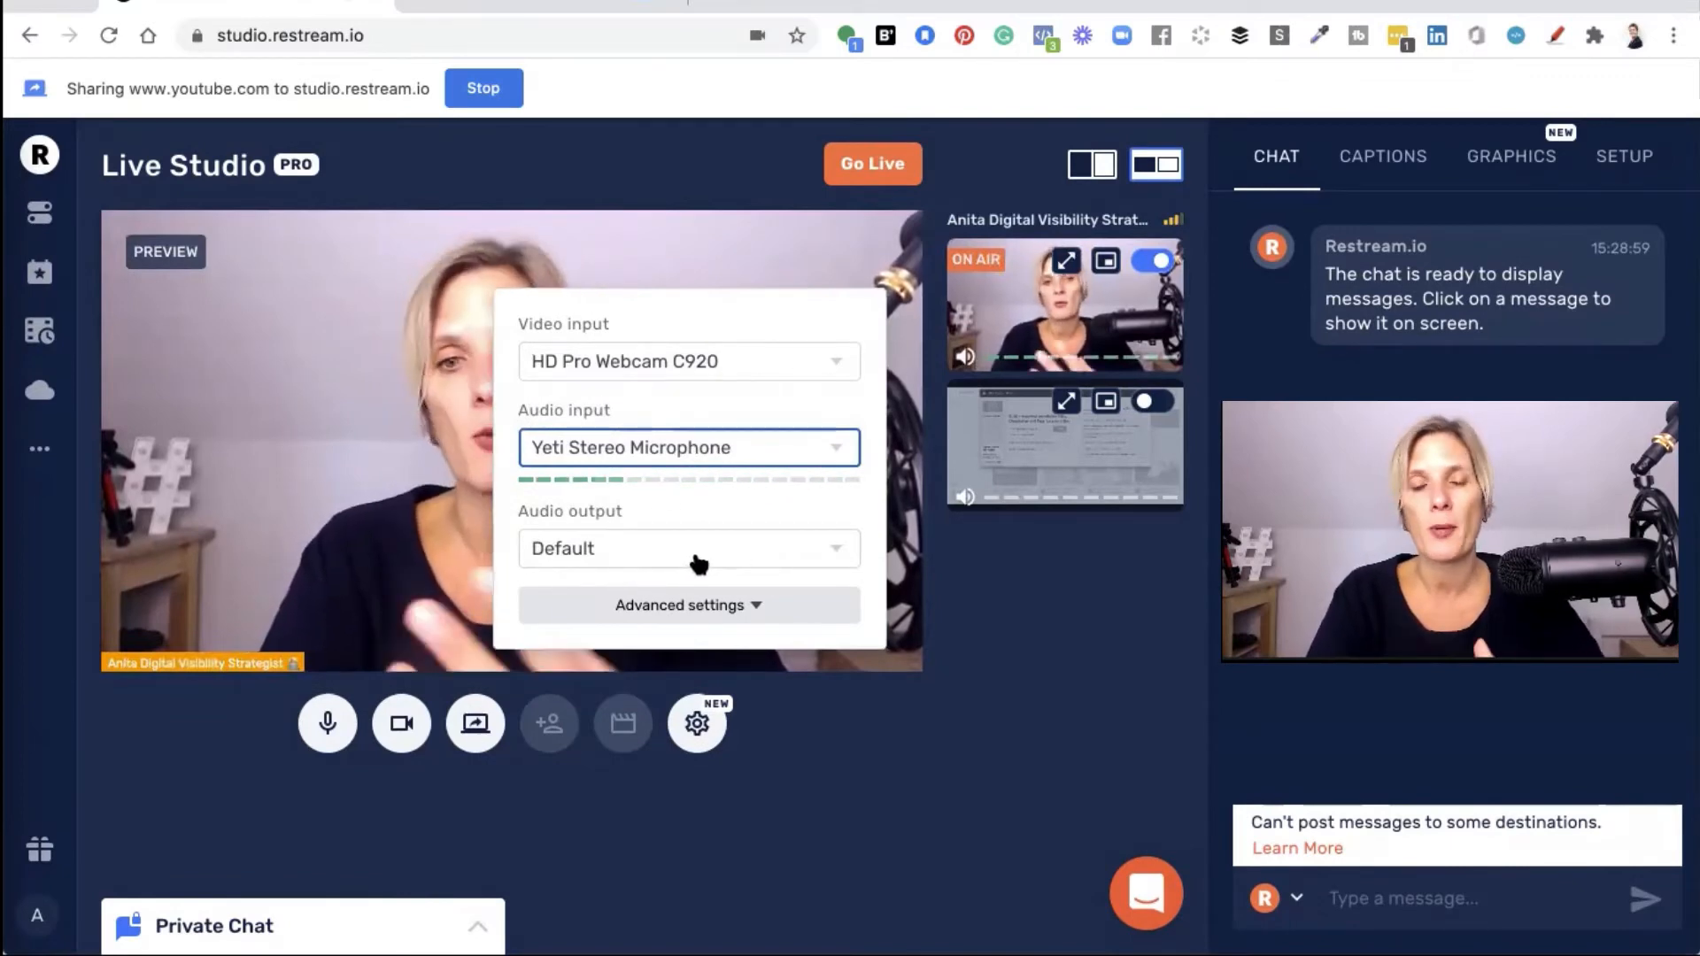
click(723, 609)
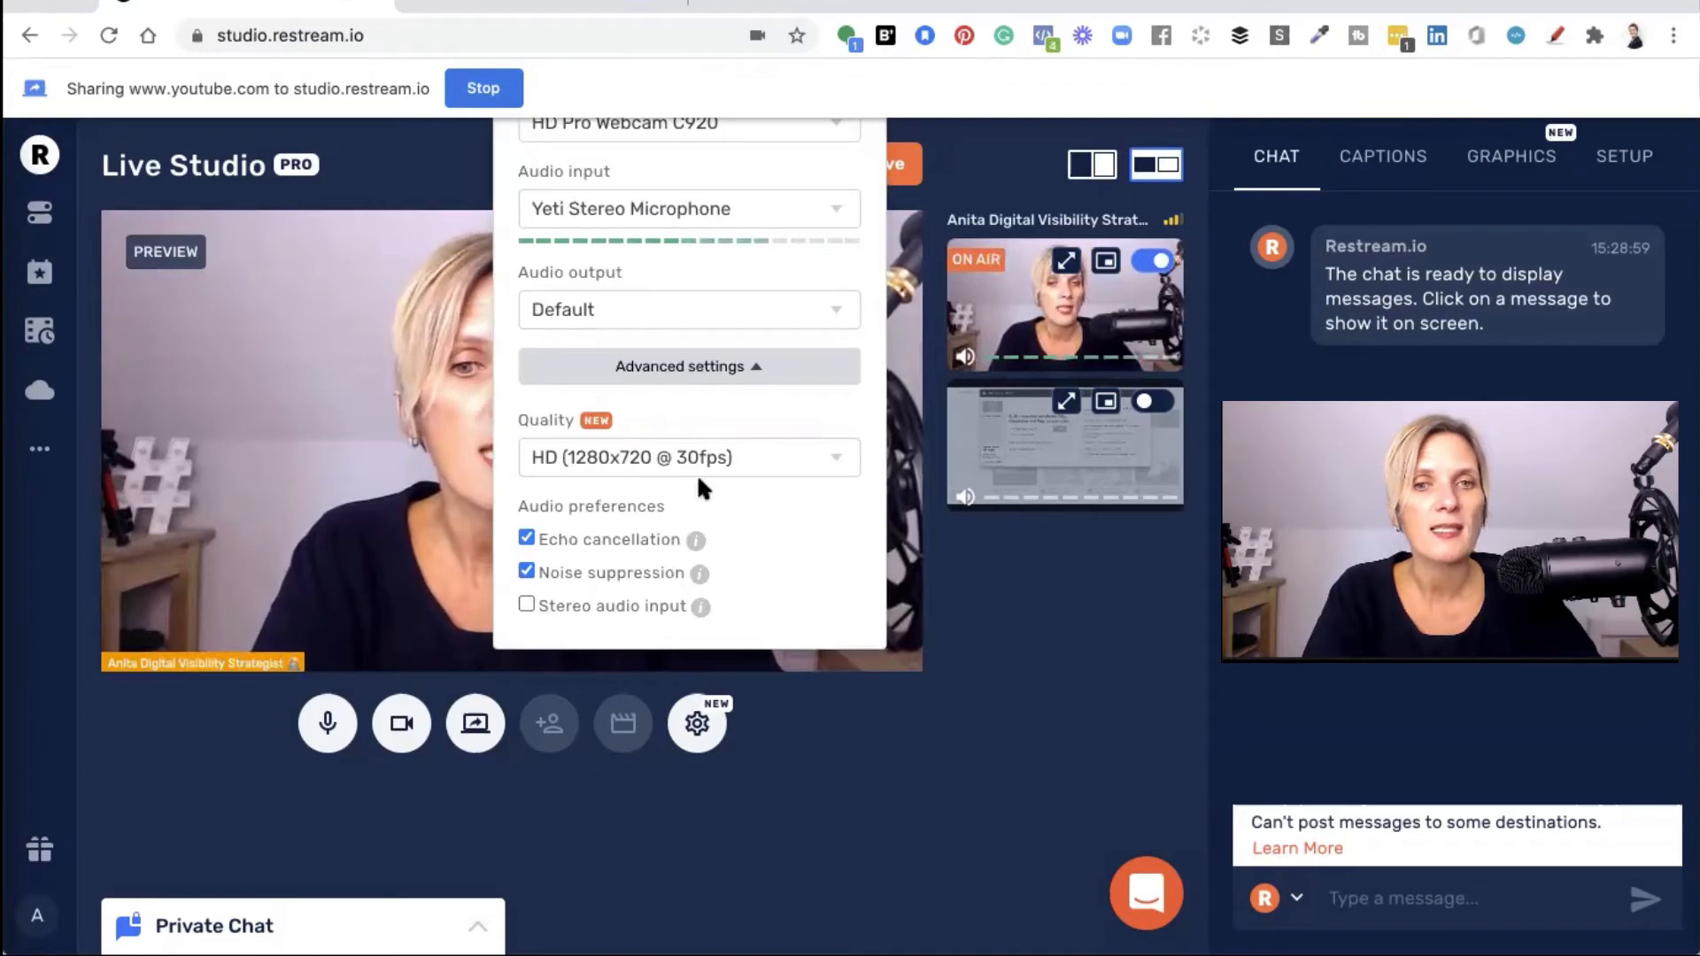
click(735, 370)
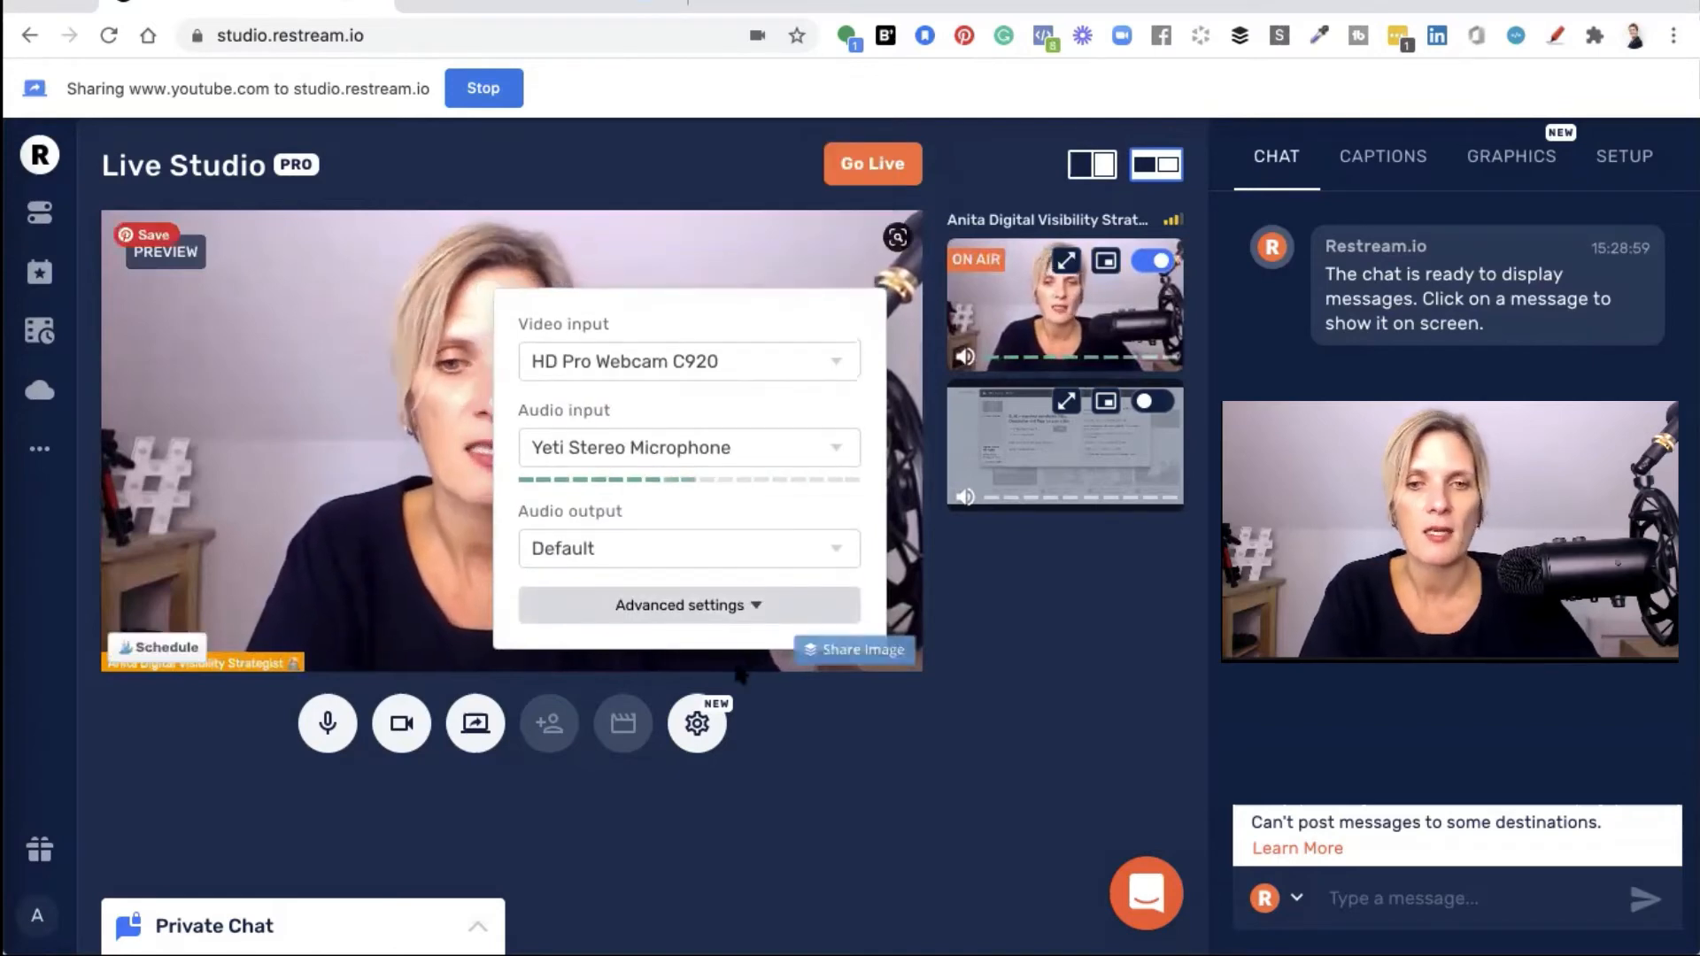
click(698, 725)
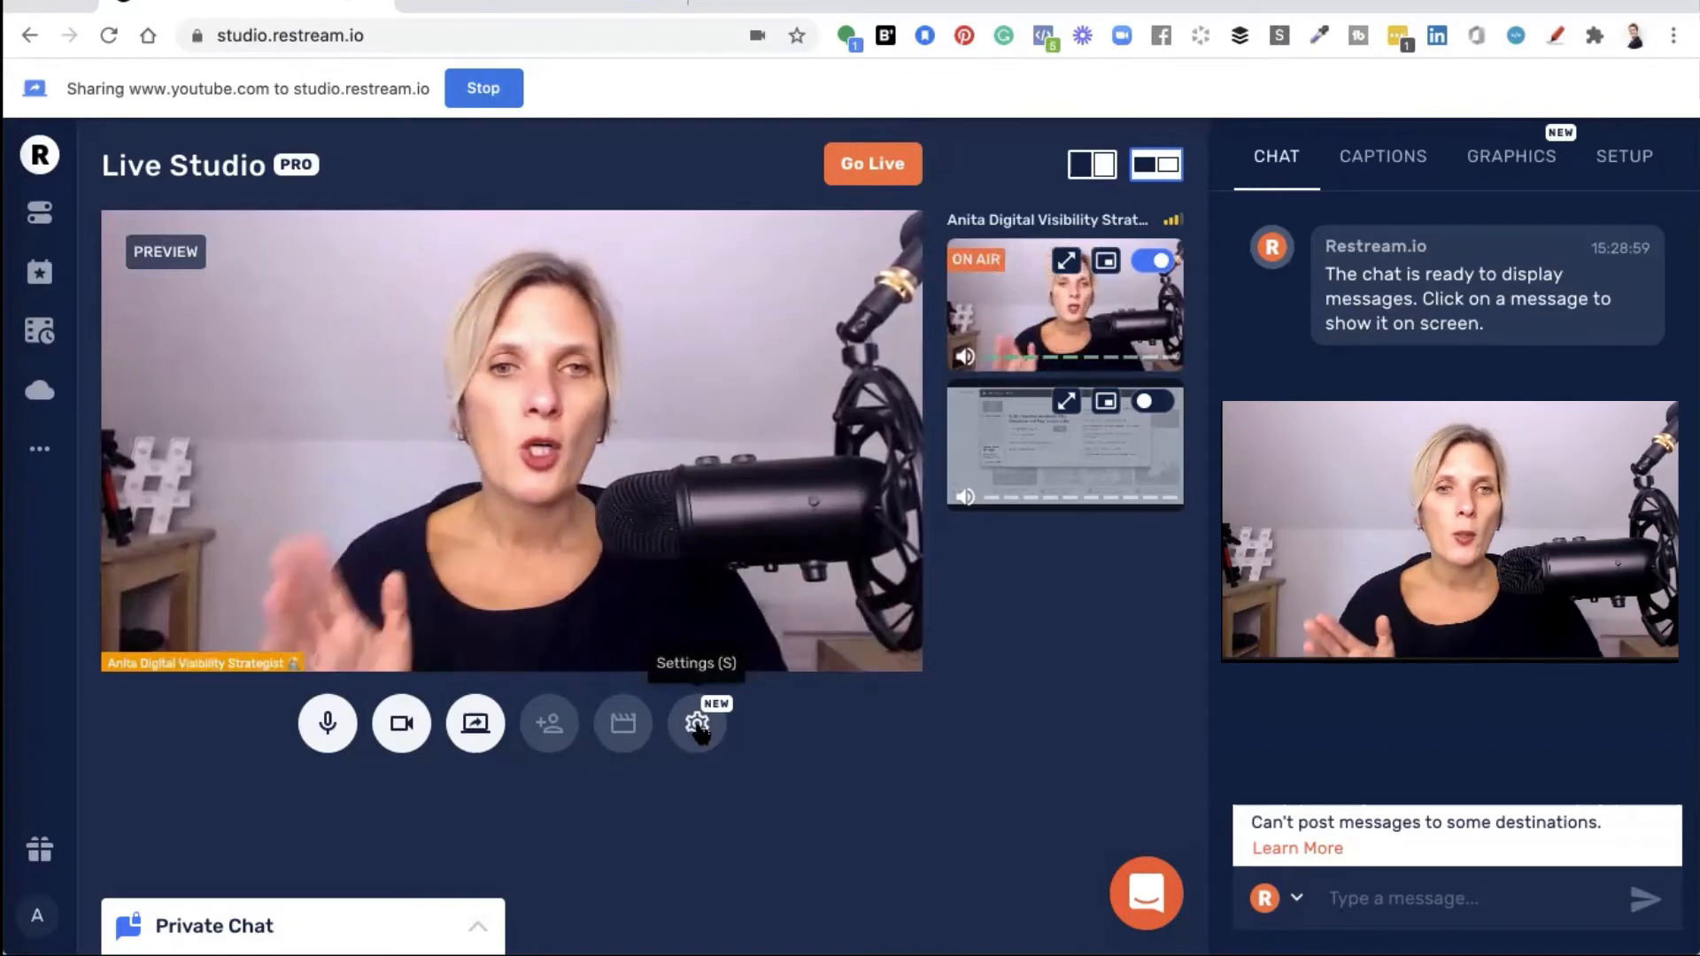
Show the sample caption about streaming to 30+ social platforms on the stream, and switch to the "Follow us on Twitter" caption.
mouse_move(1371, 341)
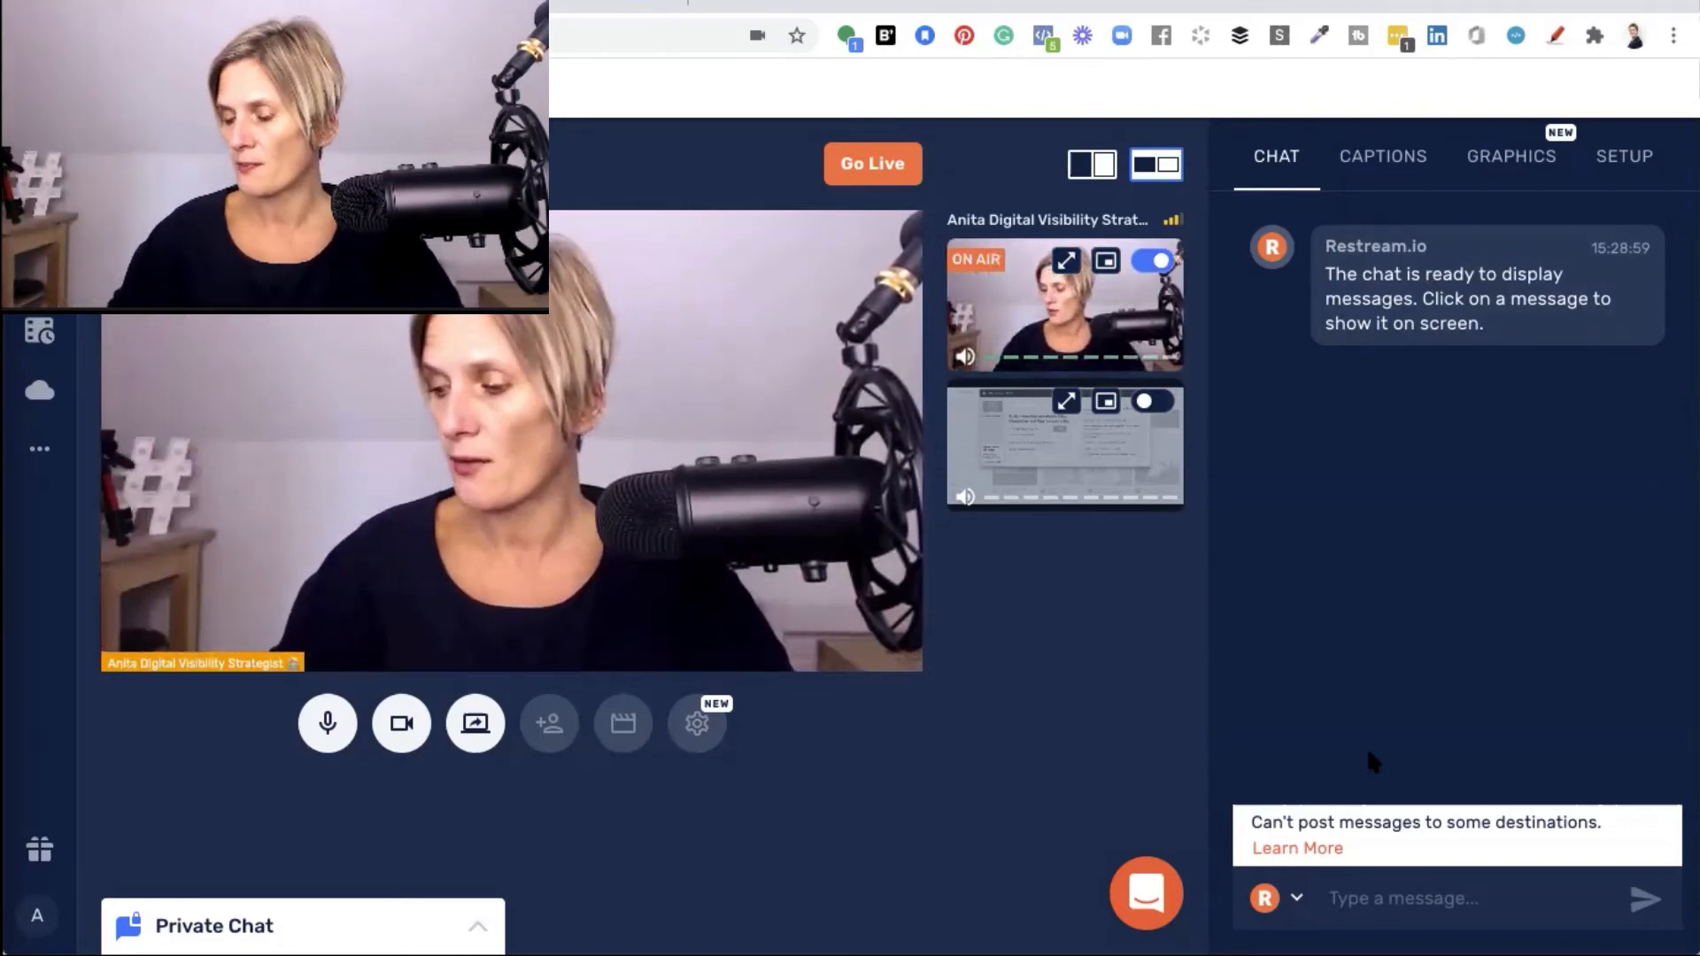
click(1371, 160)
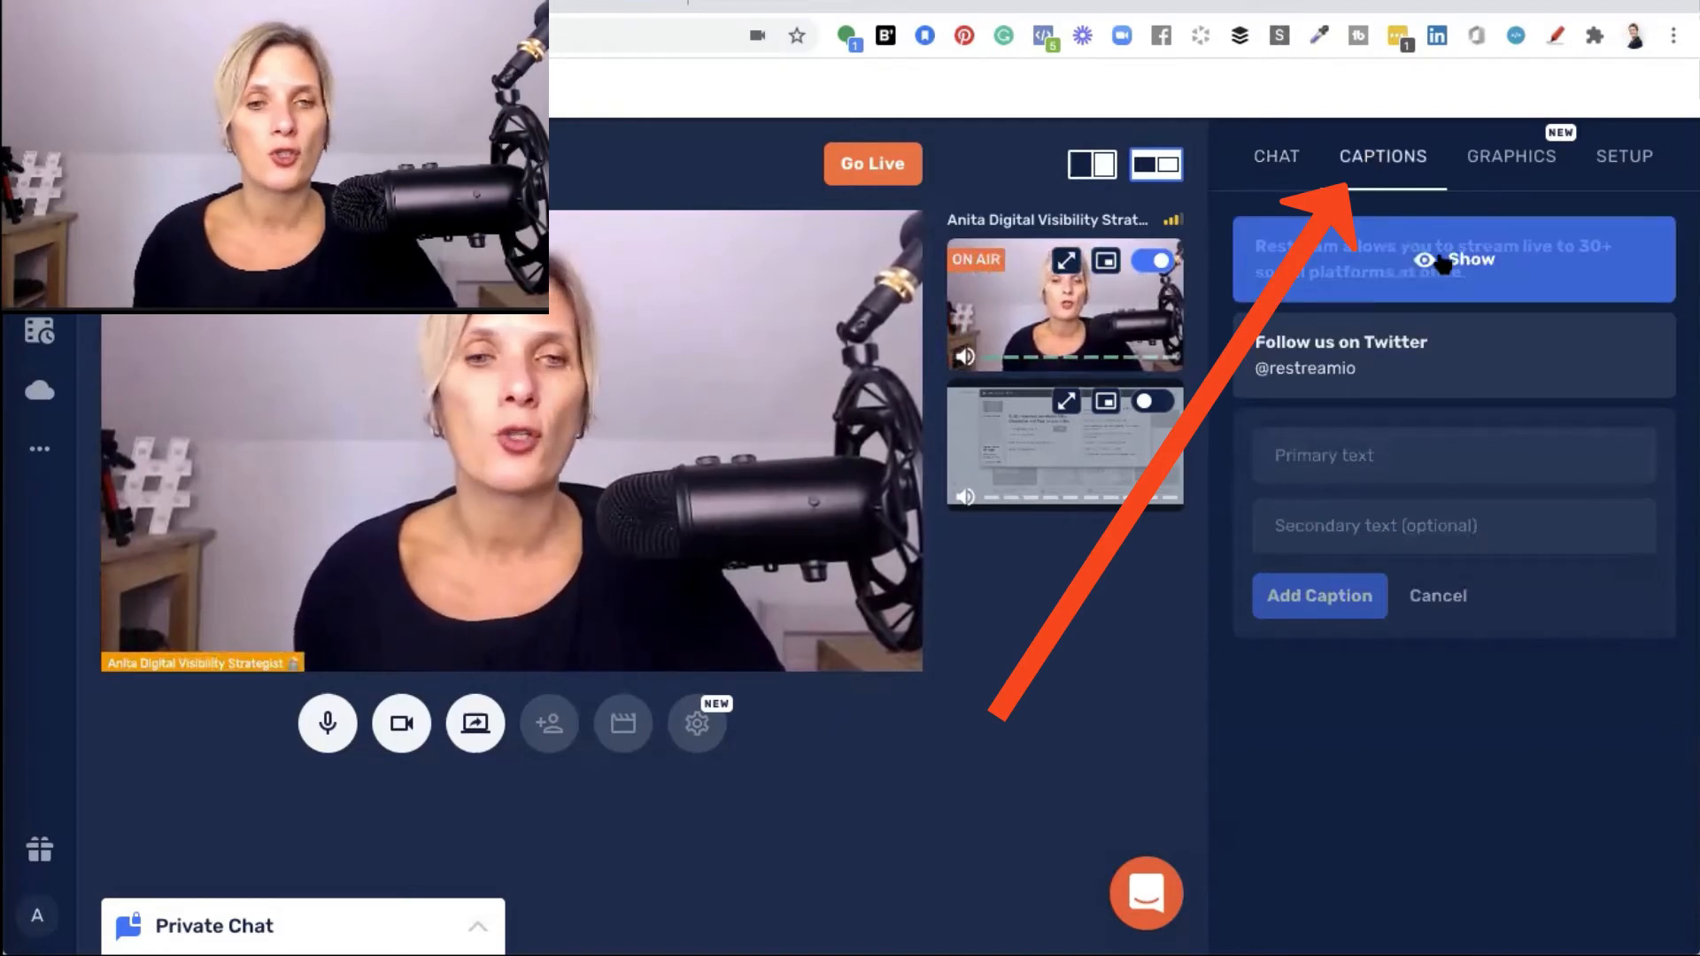
click(1443, 260)
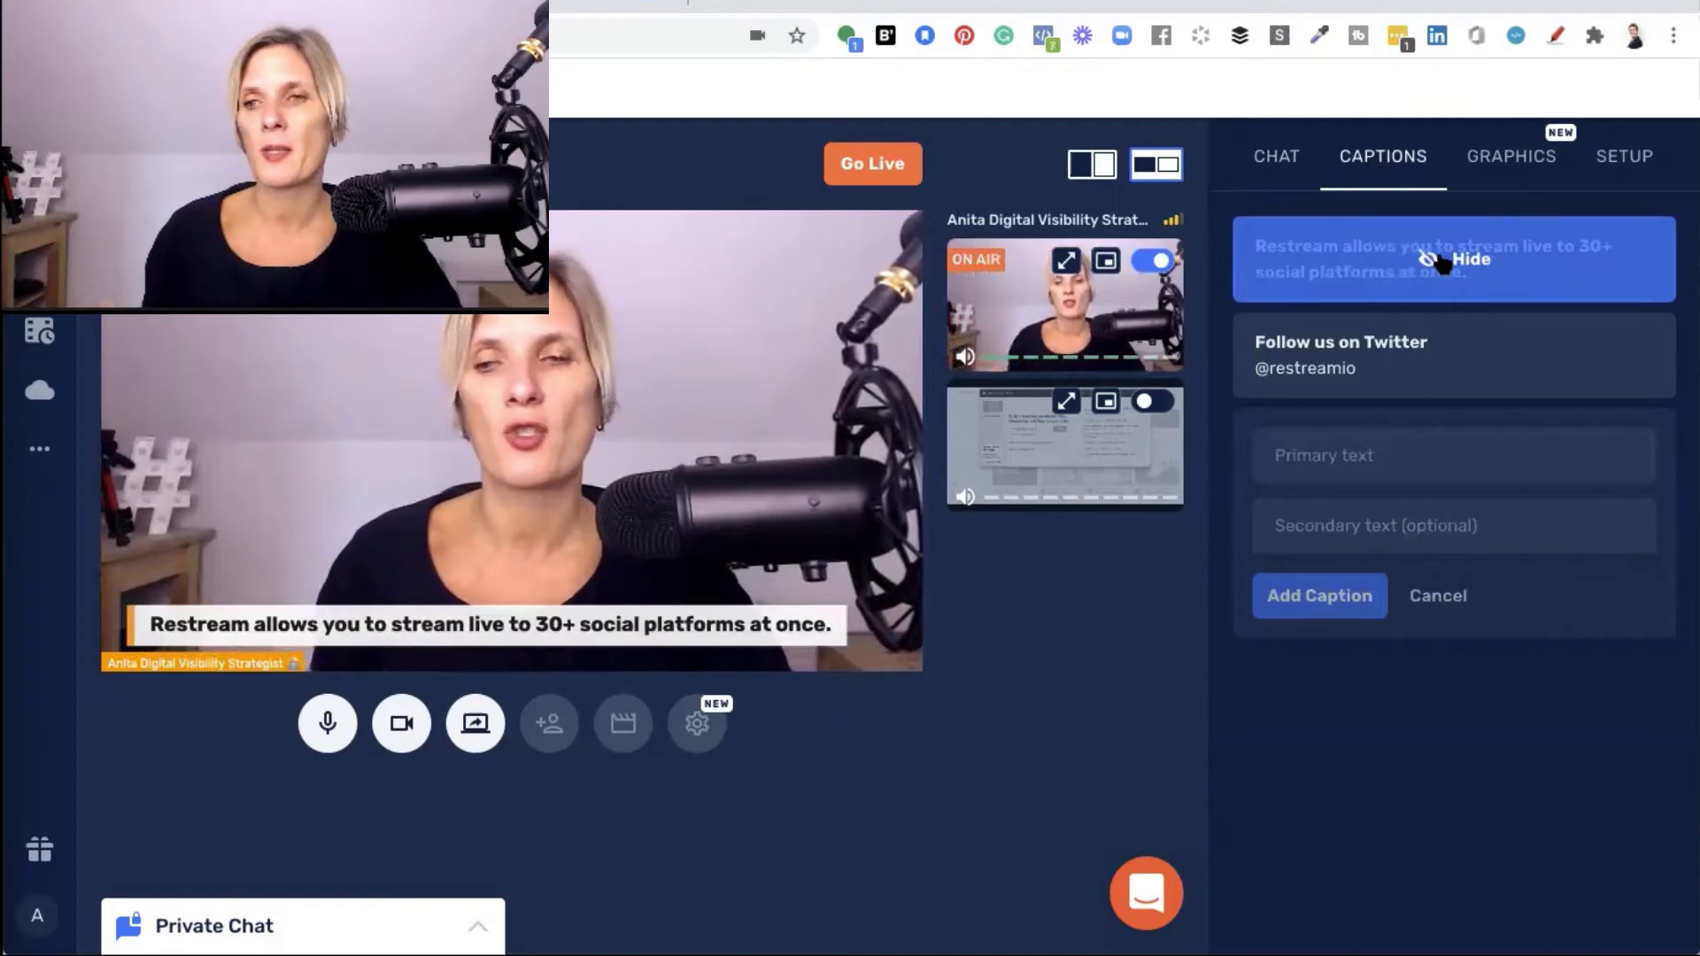
click(1453, 353)
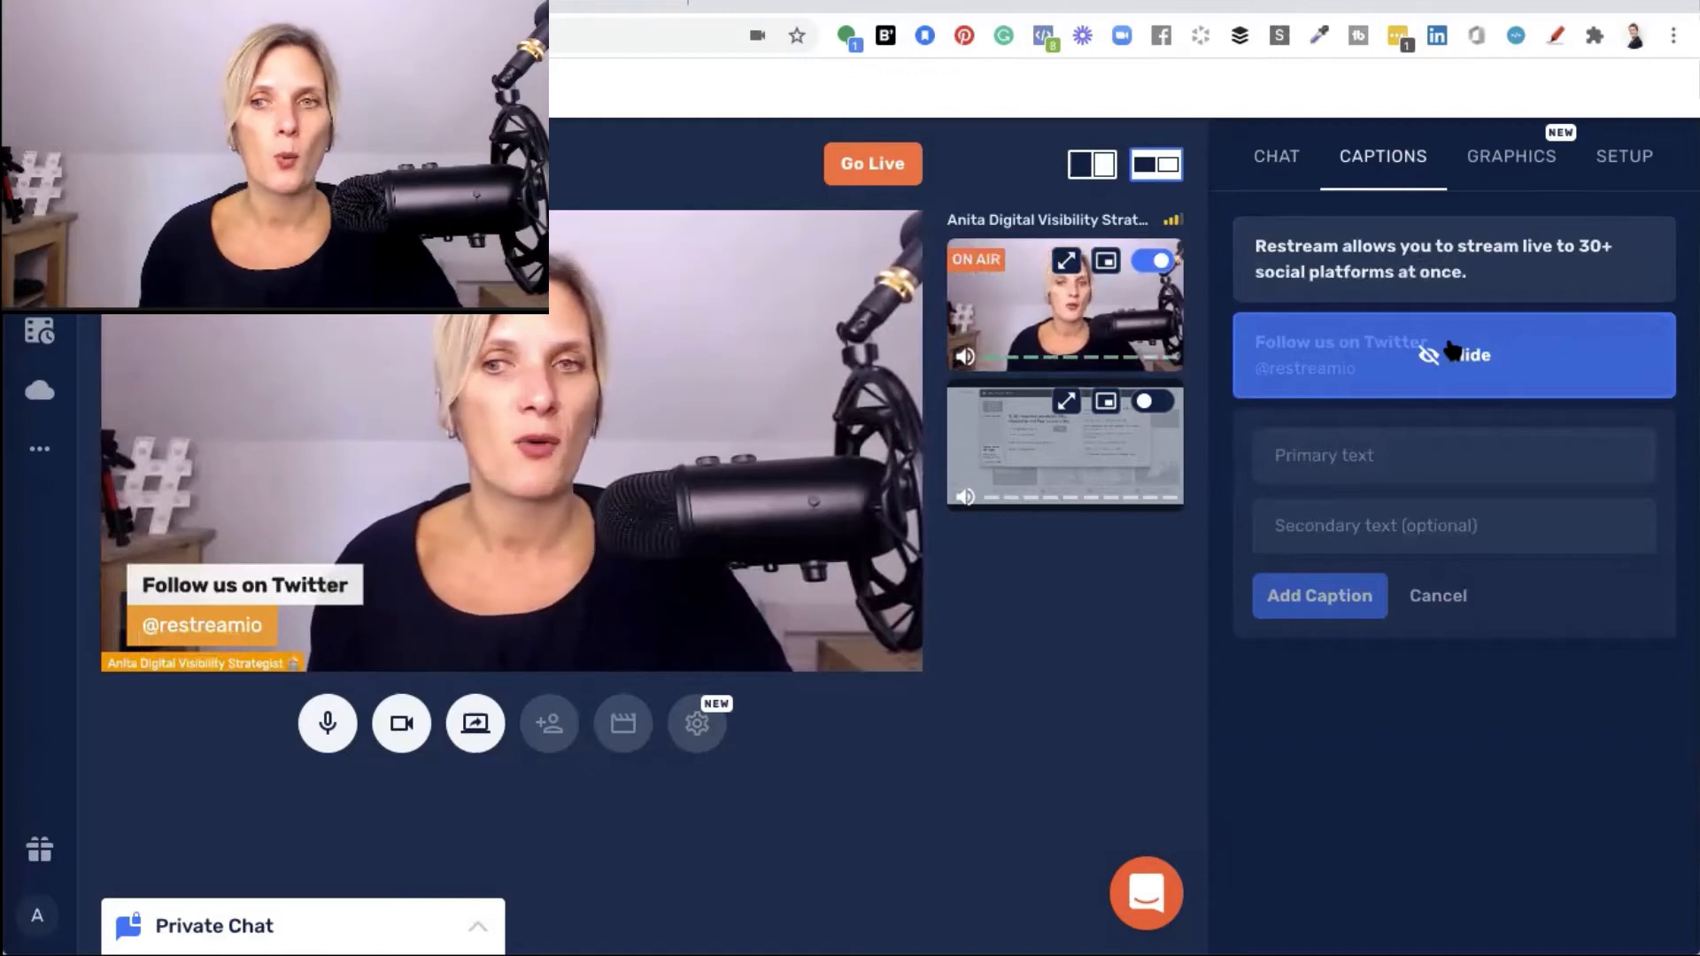
Add a caption with the primary text "Call to Action" and the secondary text "What you want to share".
click(1449, 456)
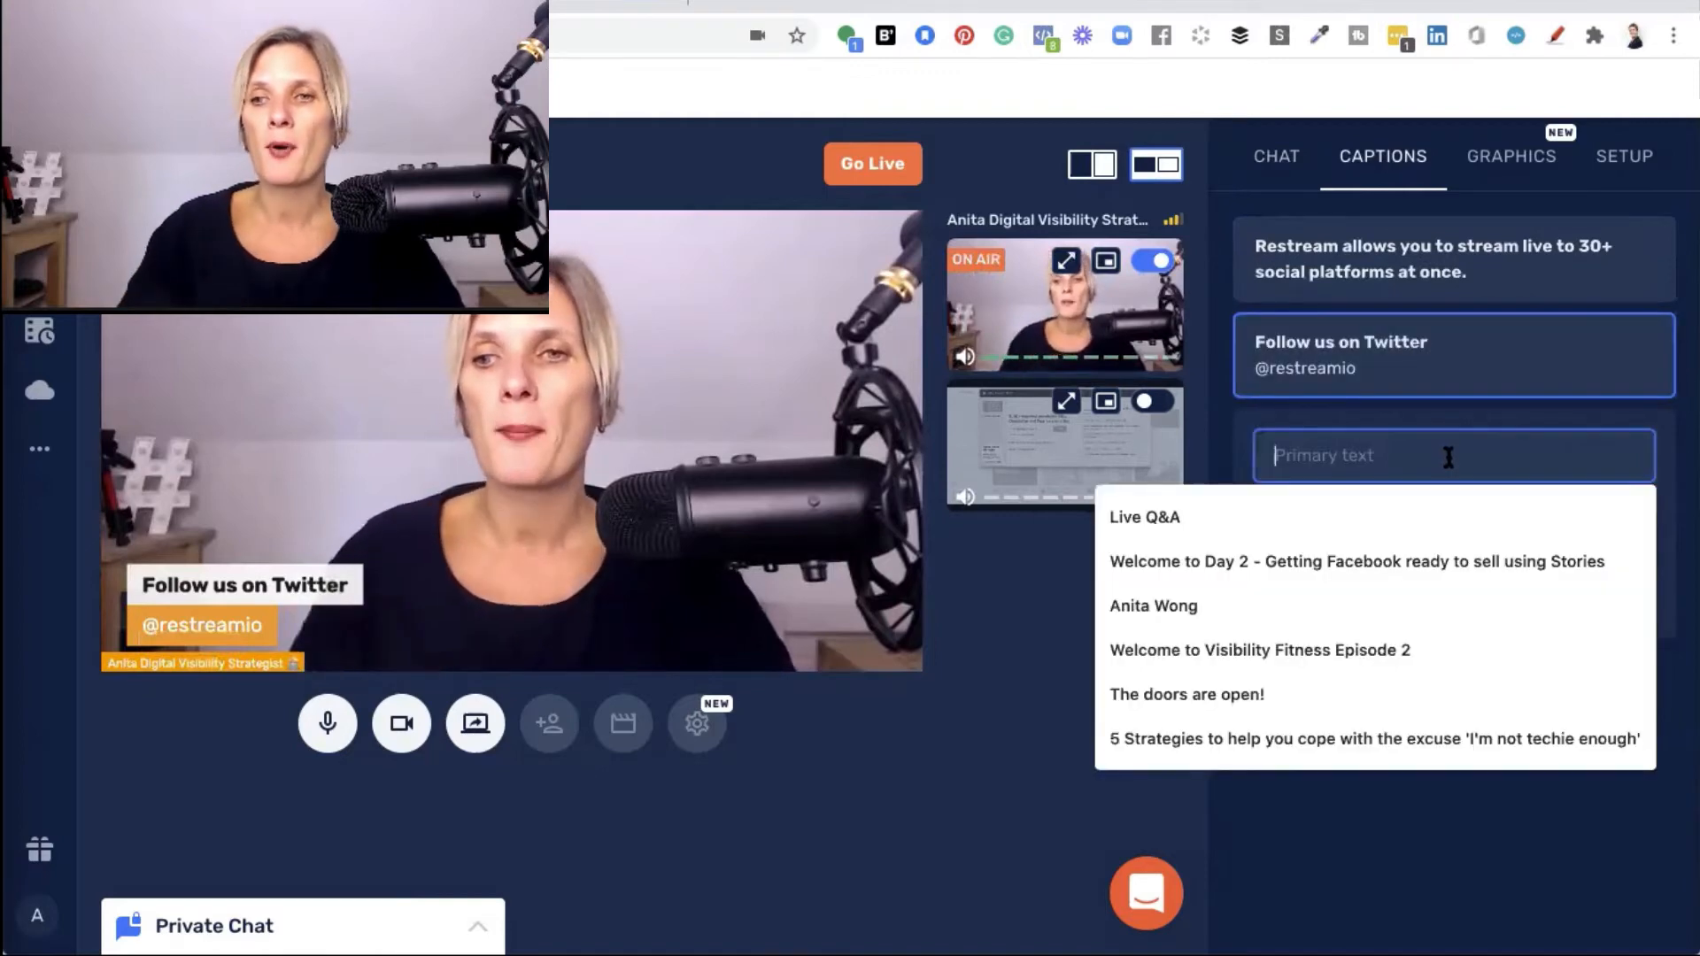
text(Cal)
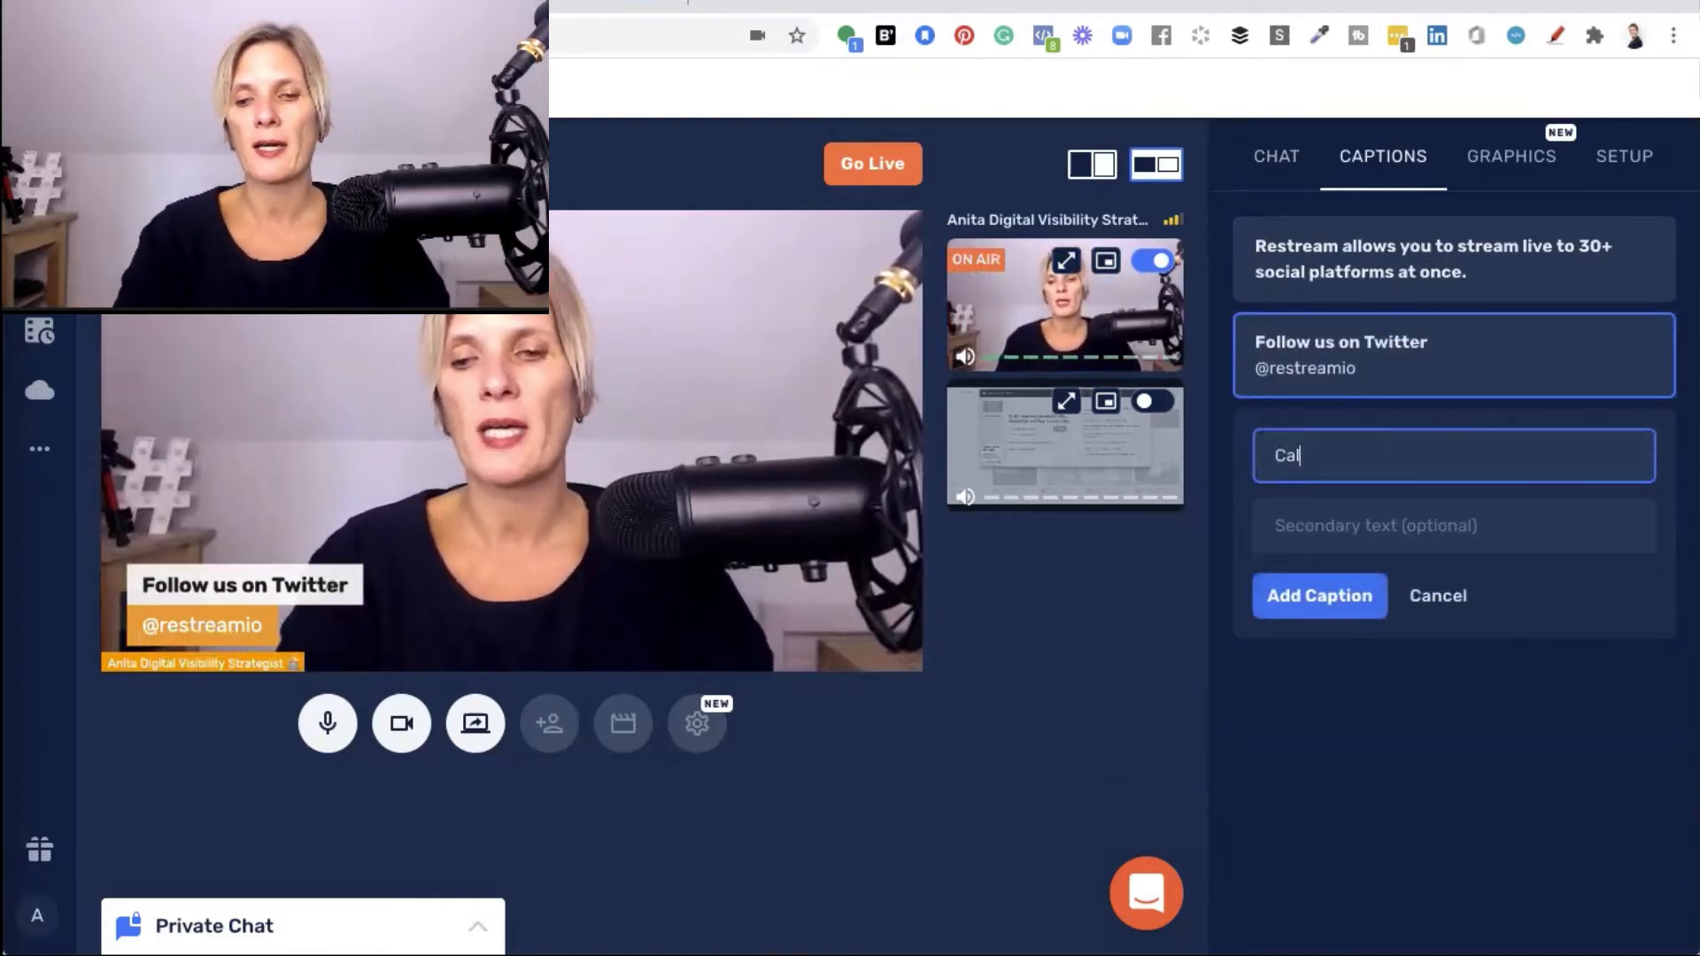
text(l to A)
text(ction)
click(1298, 523)
text(What you want to share)
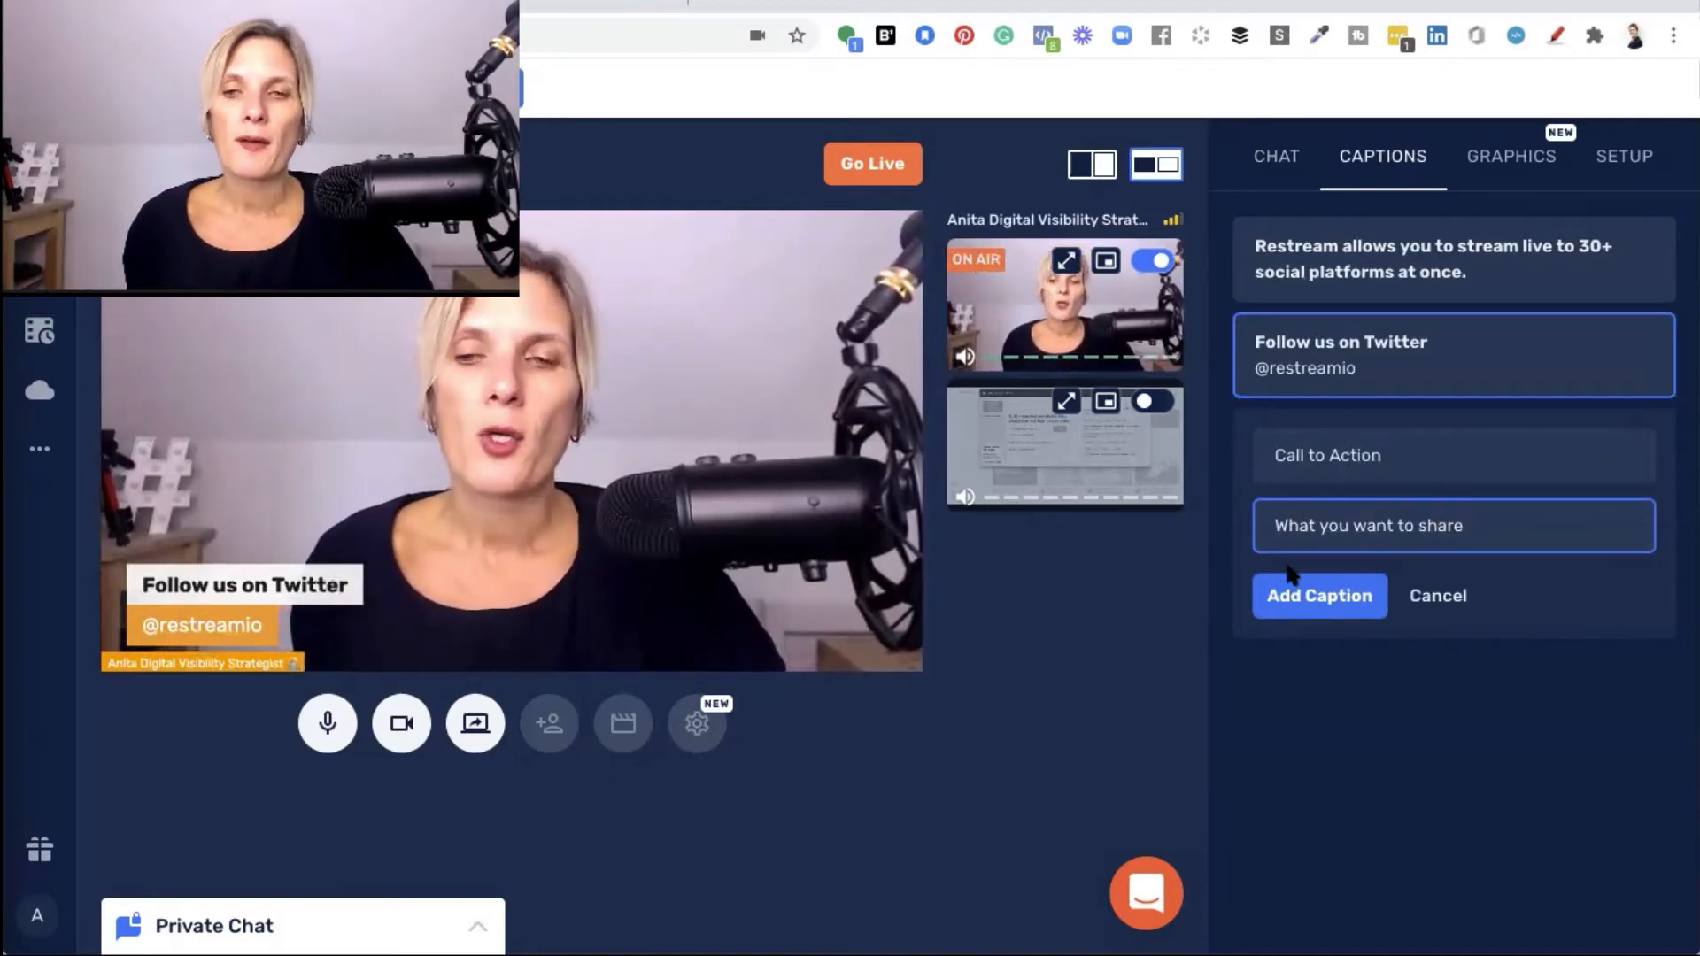
click(1326, 602)
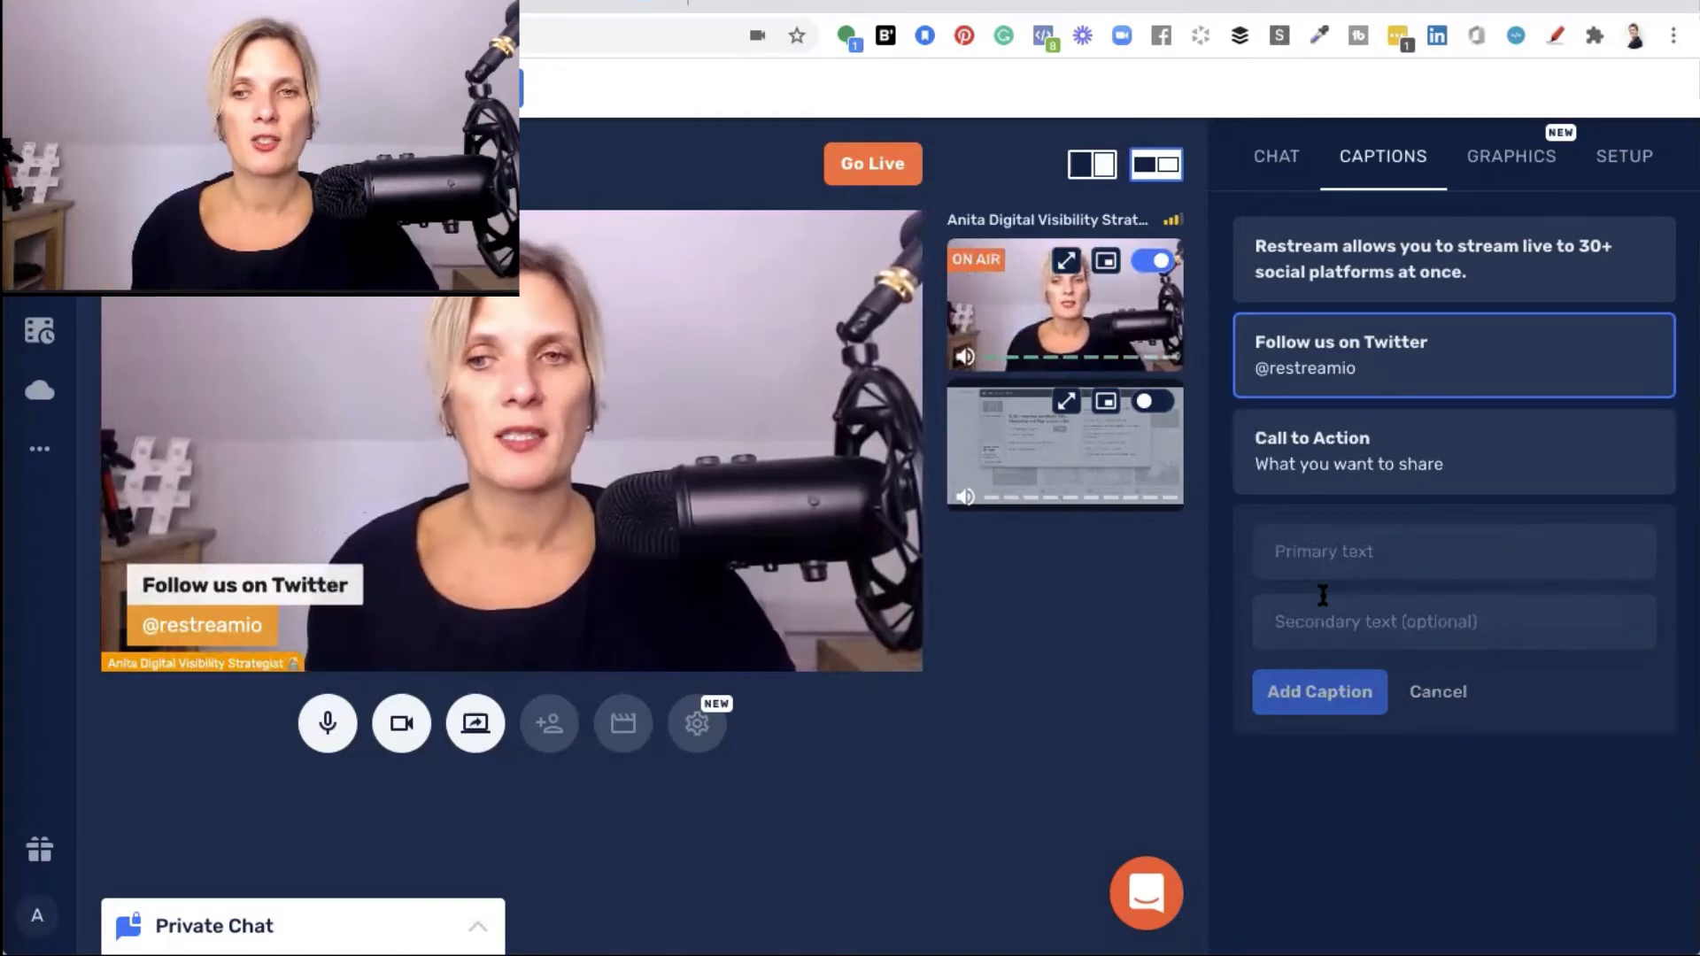
Show the "Call to Action" caption on the stream and alternate it with the Twitter caption, ending on "Call to Action".
click(1450, 463)
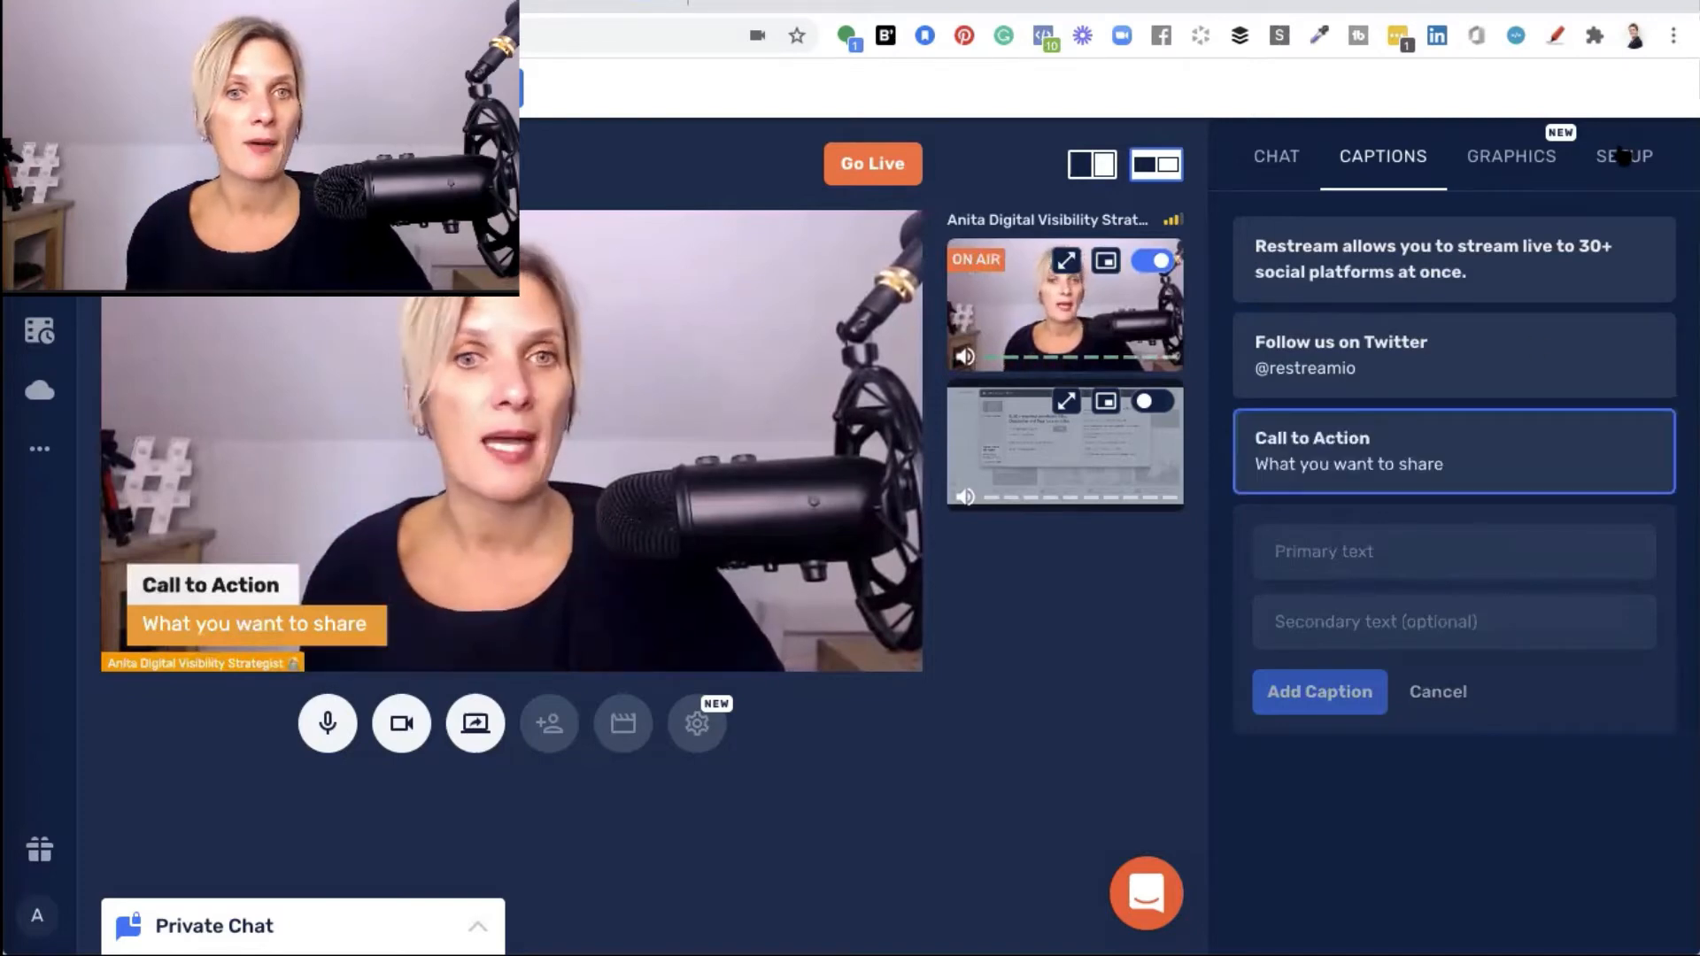
mouse_move(1466, 474)
mouse_move(1423, 361)
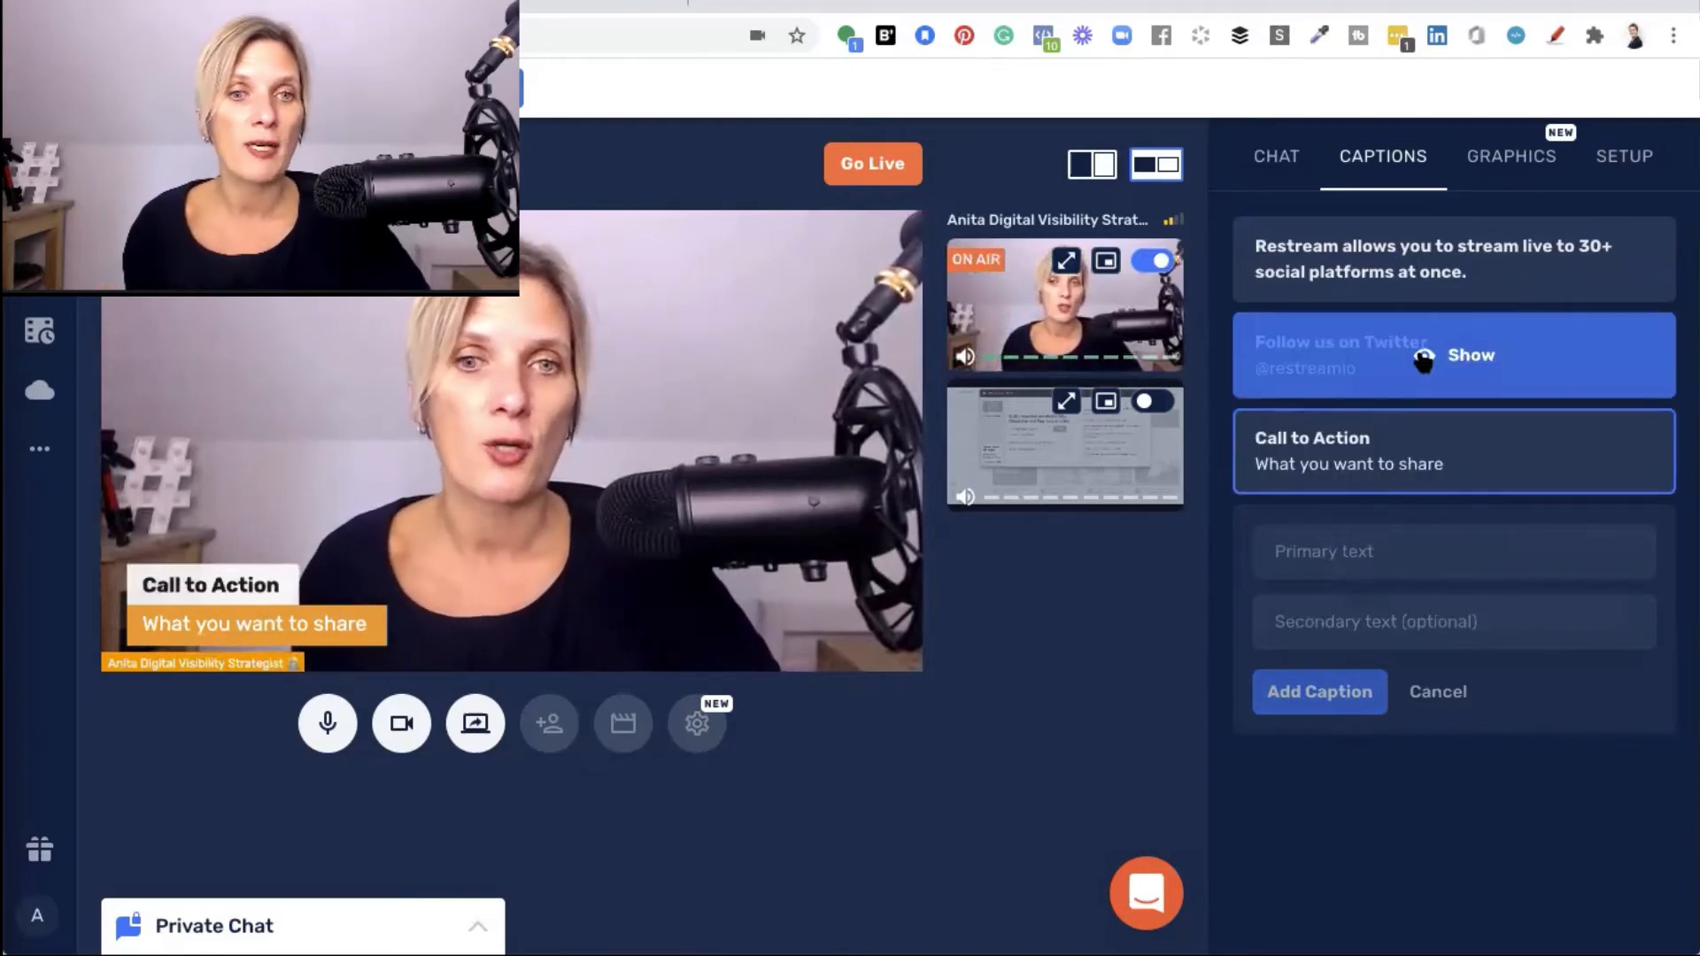
click(1423, 360)
click(1415, 448)
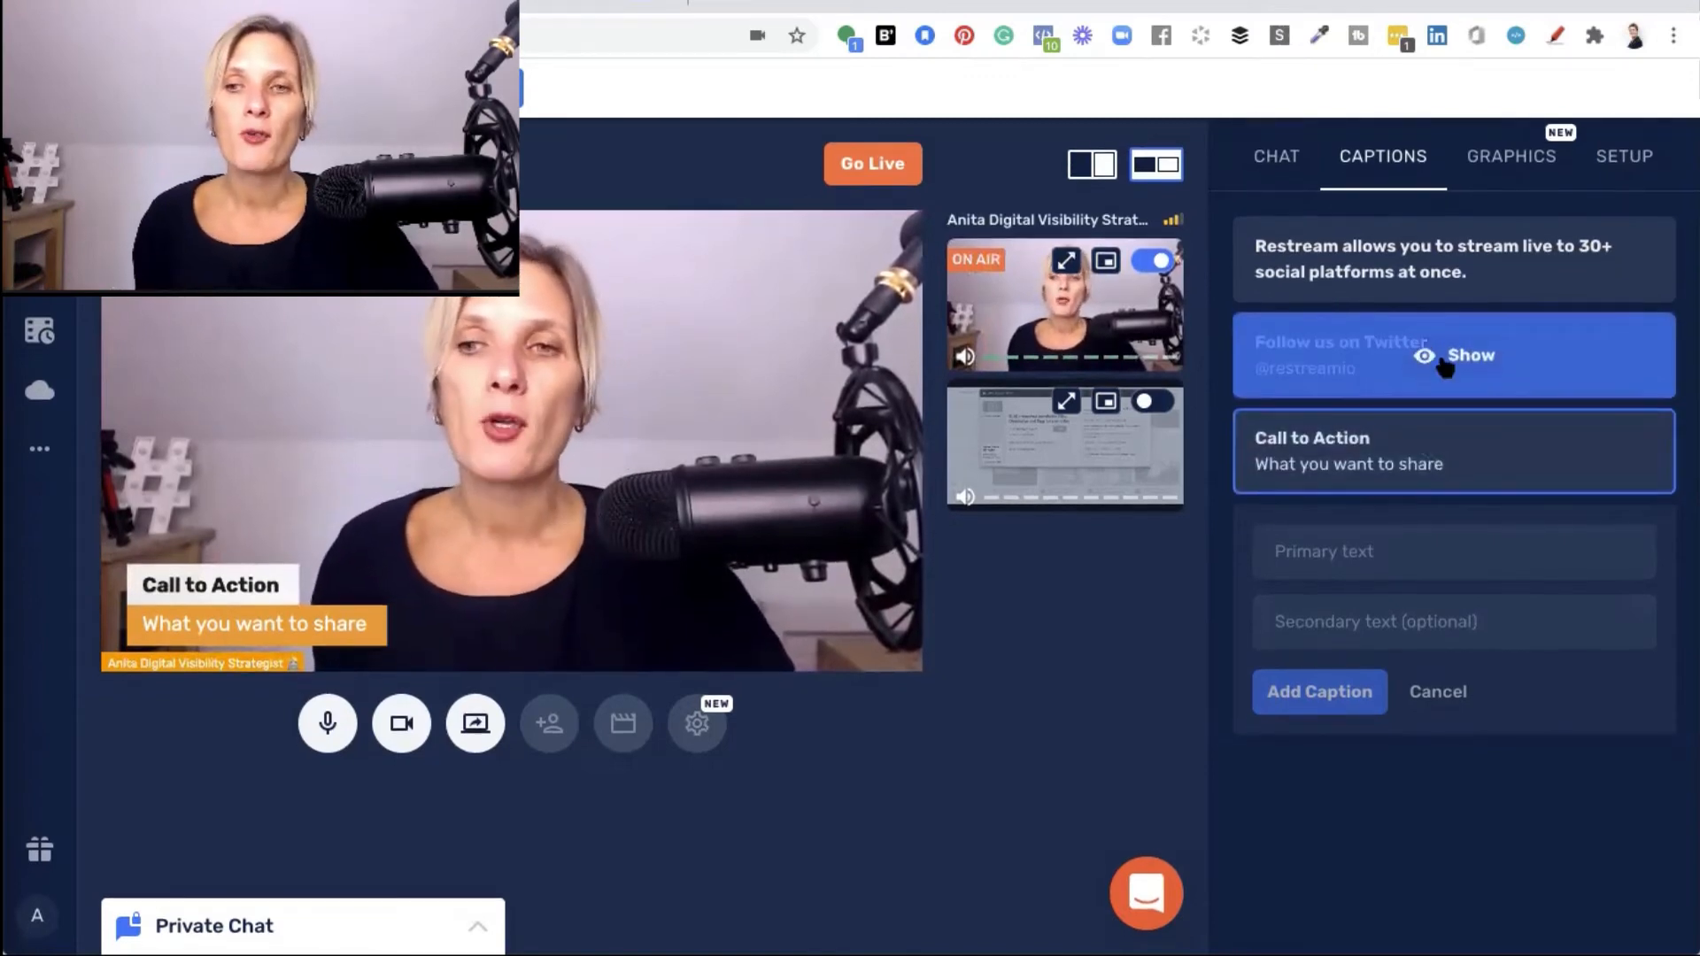
click(1428, 355)
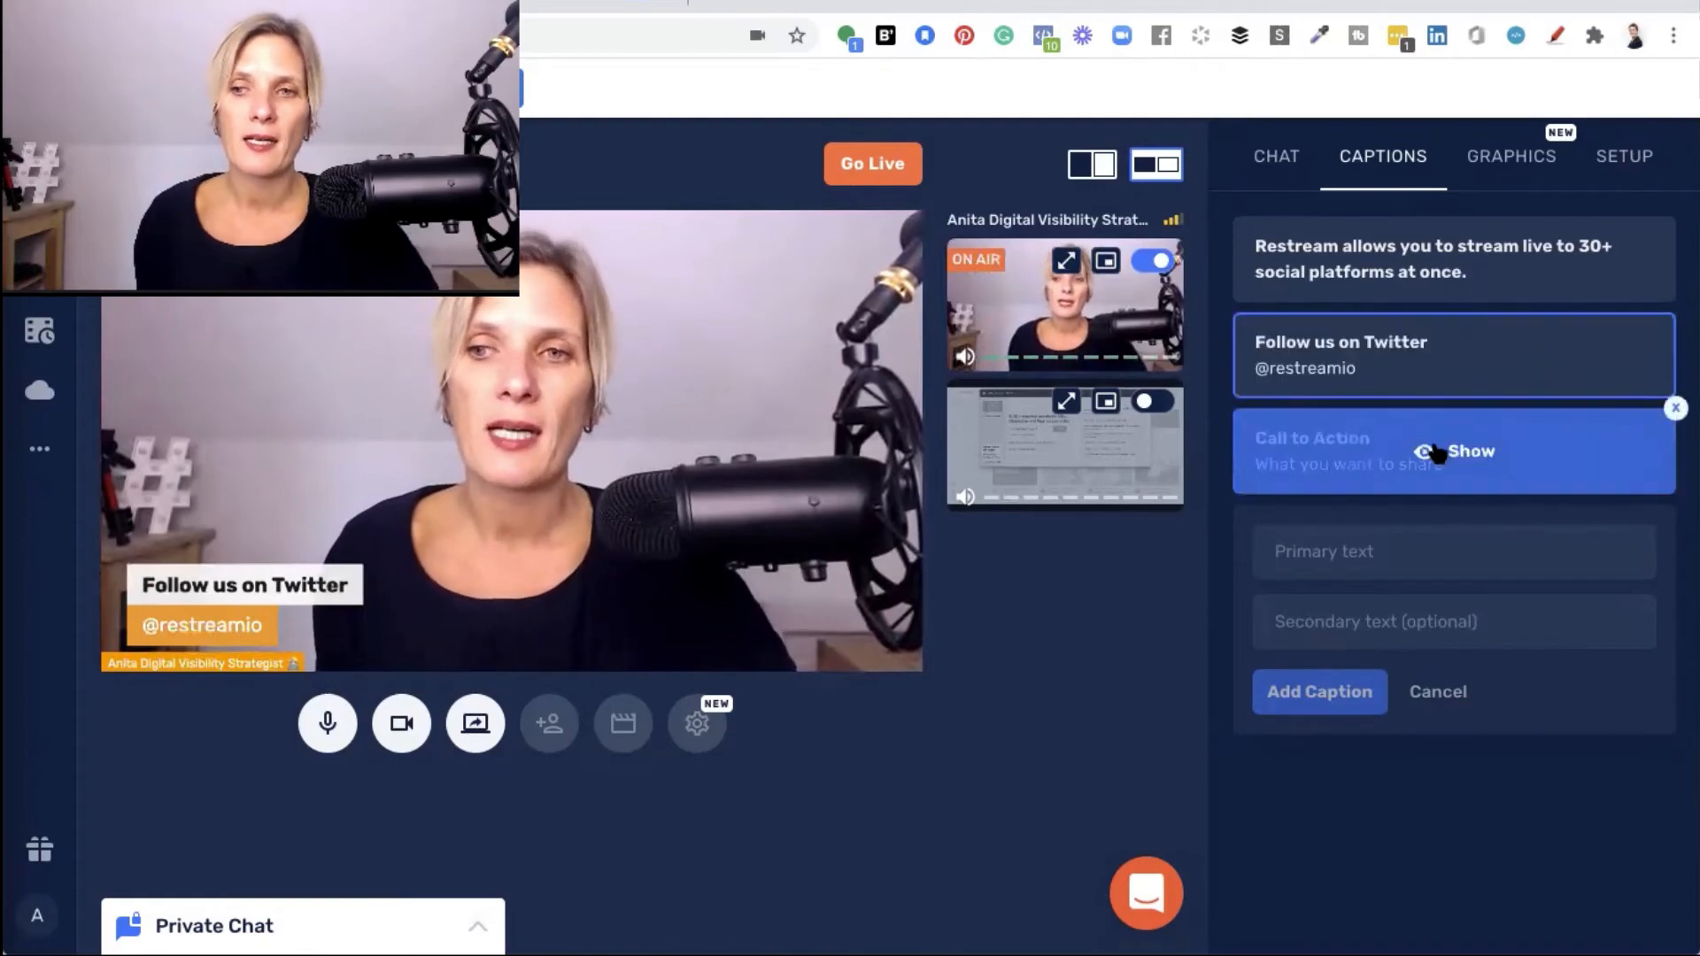
click(1434, 452)
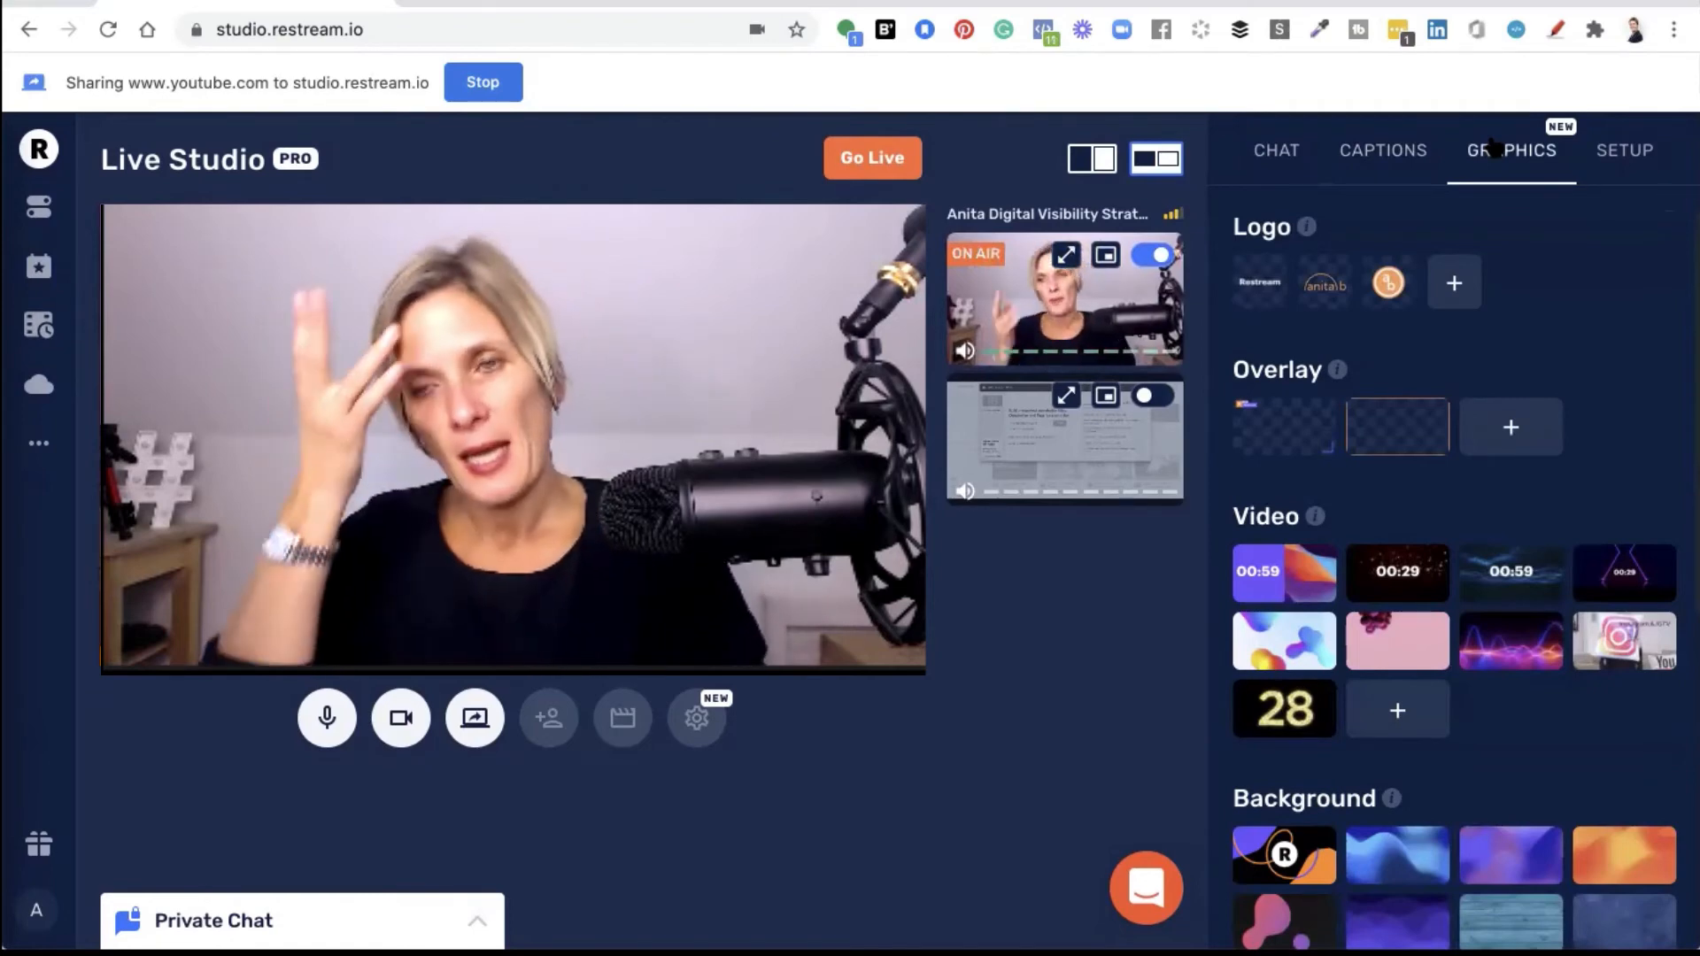
Show the orange text logo and the round orange logo on the stream in turn, and hide the round one.
mouse_move(1257, 288)
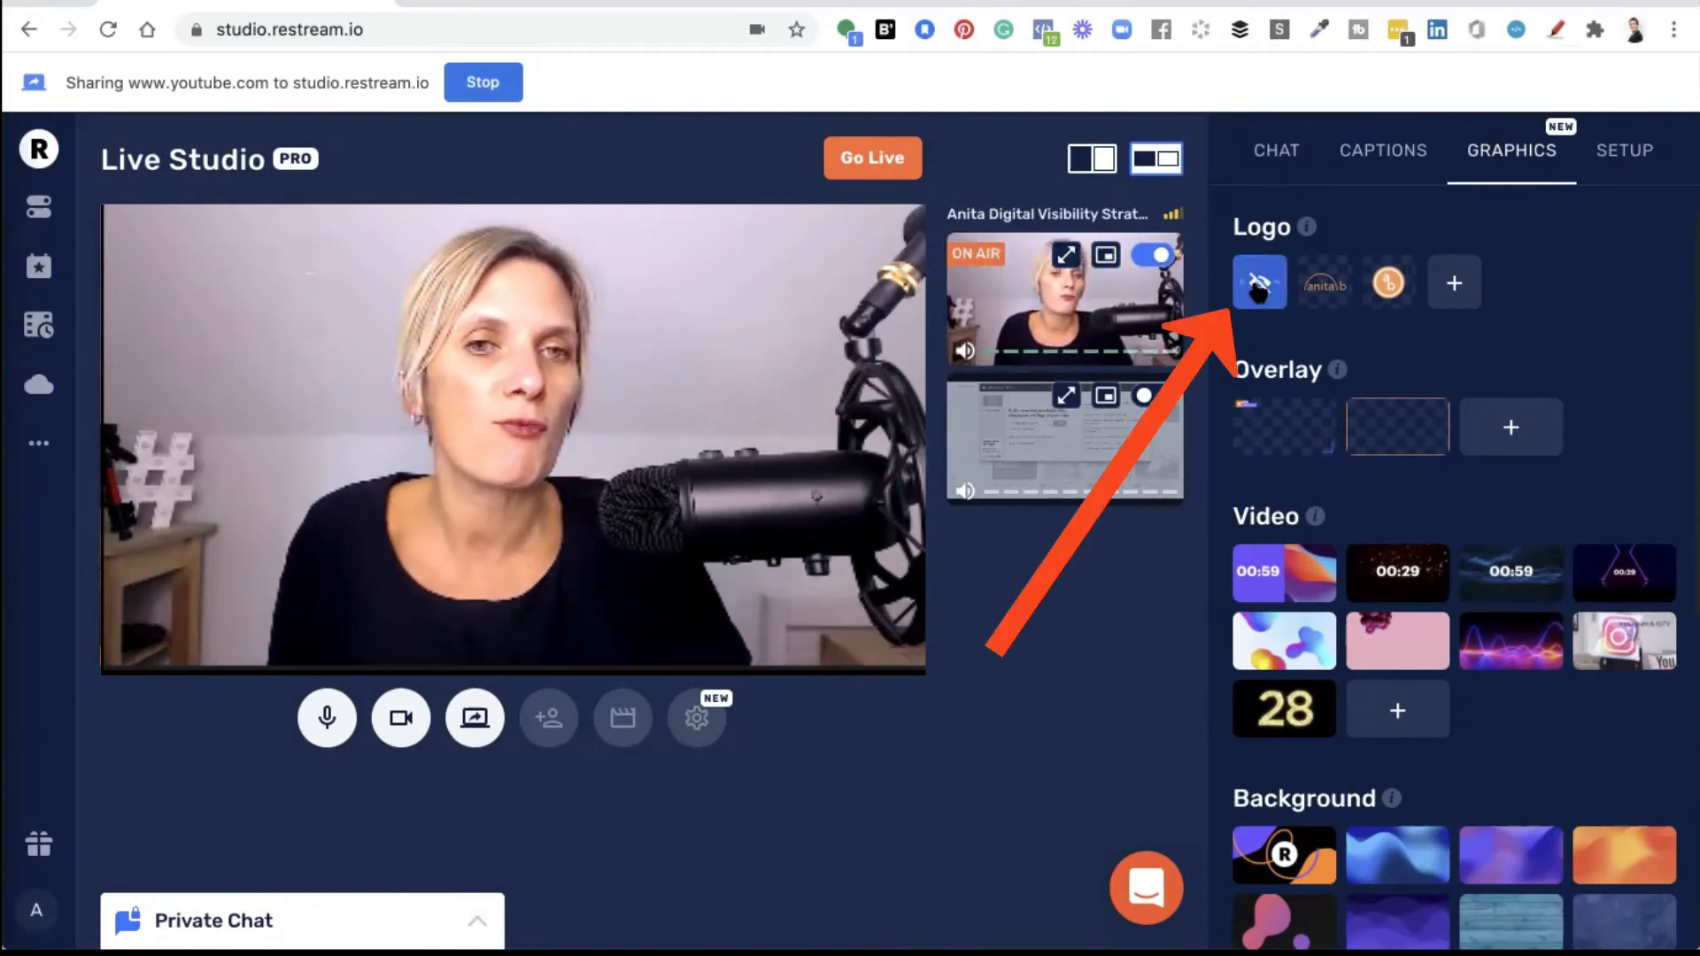
click(1323, 287)
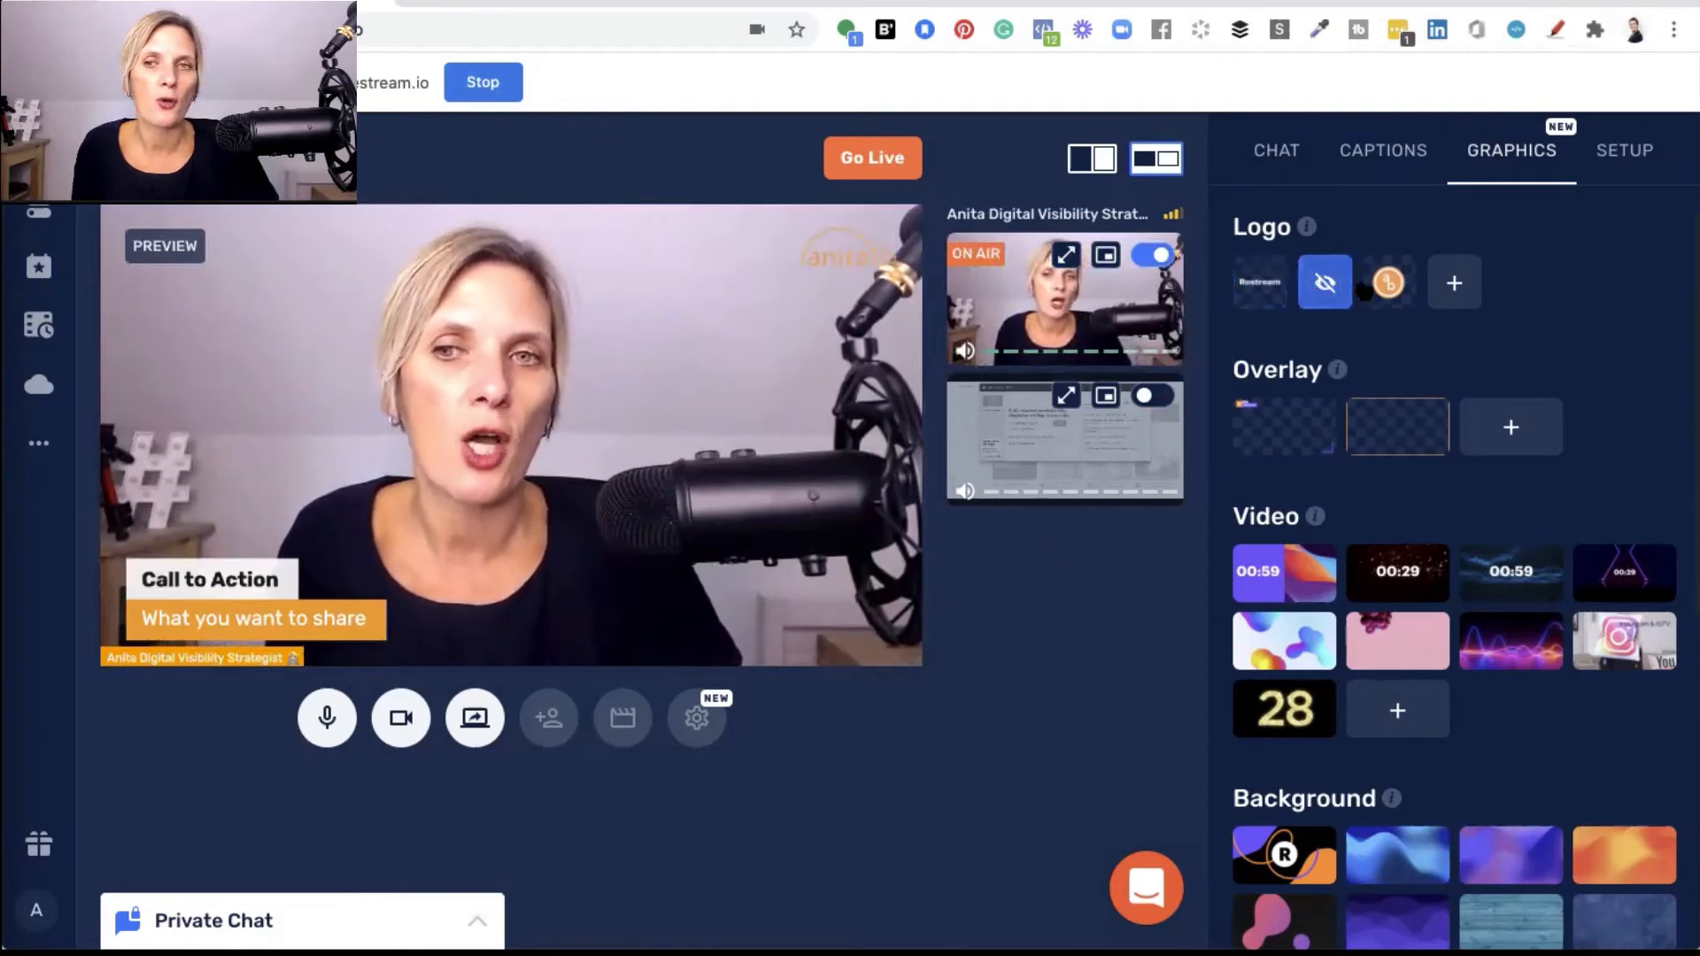
click(1388, 286)
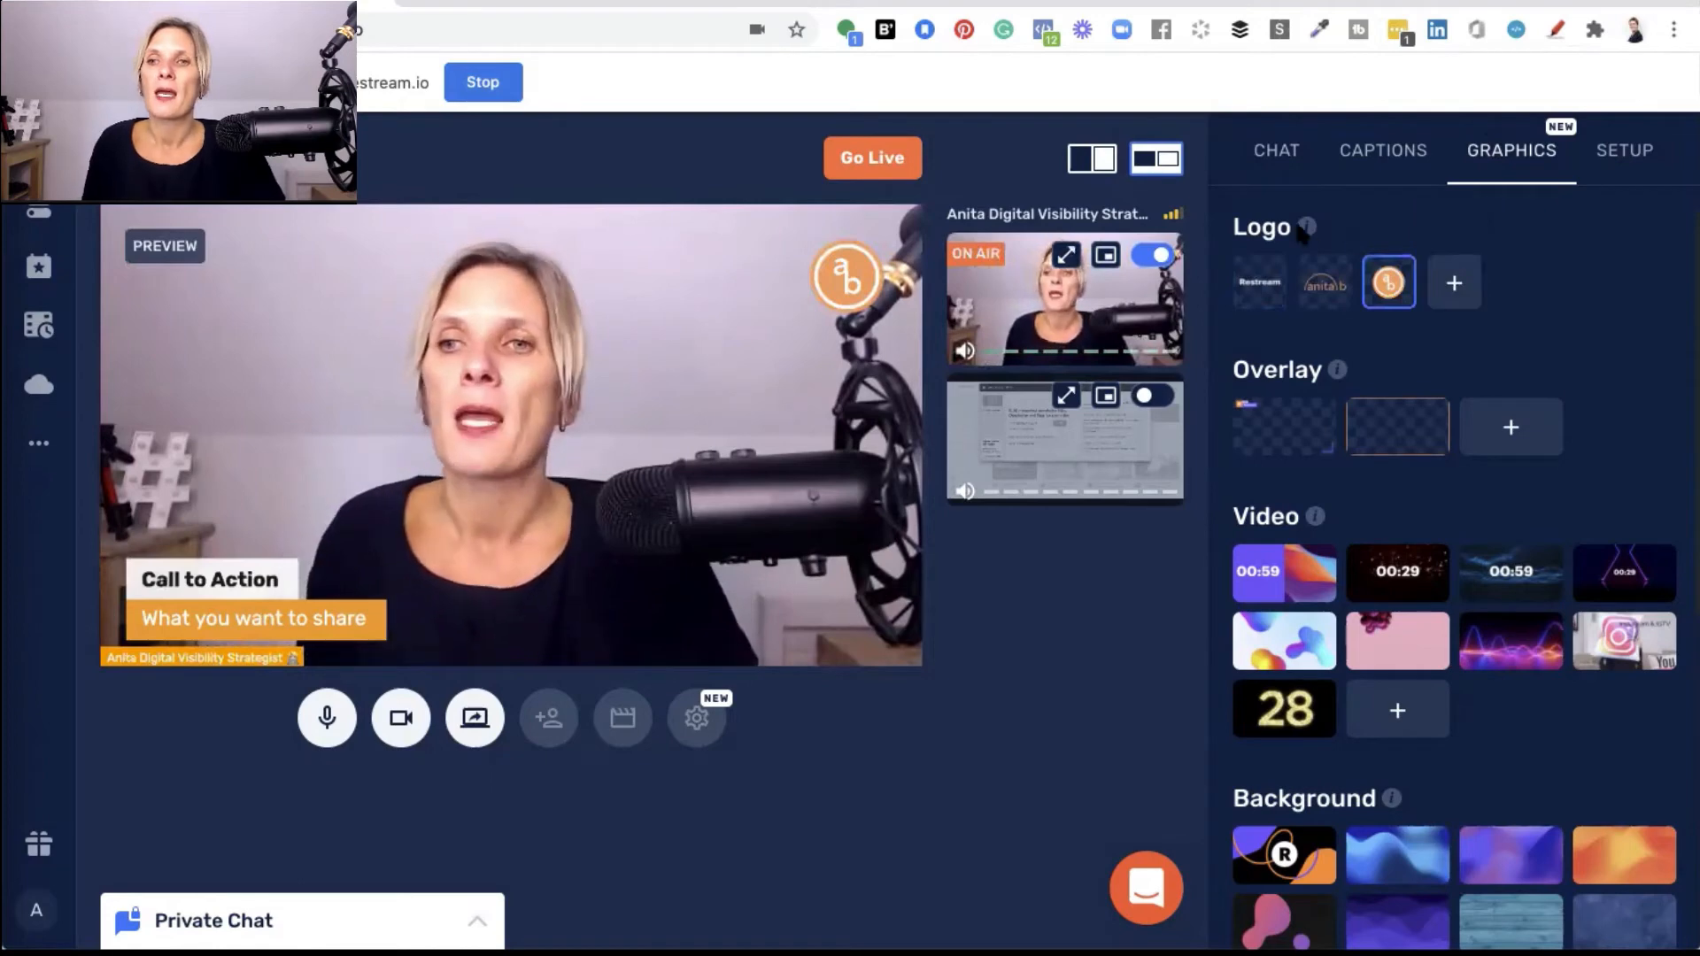
mouse_move(1303, 232)
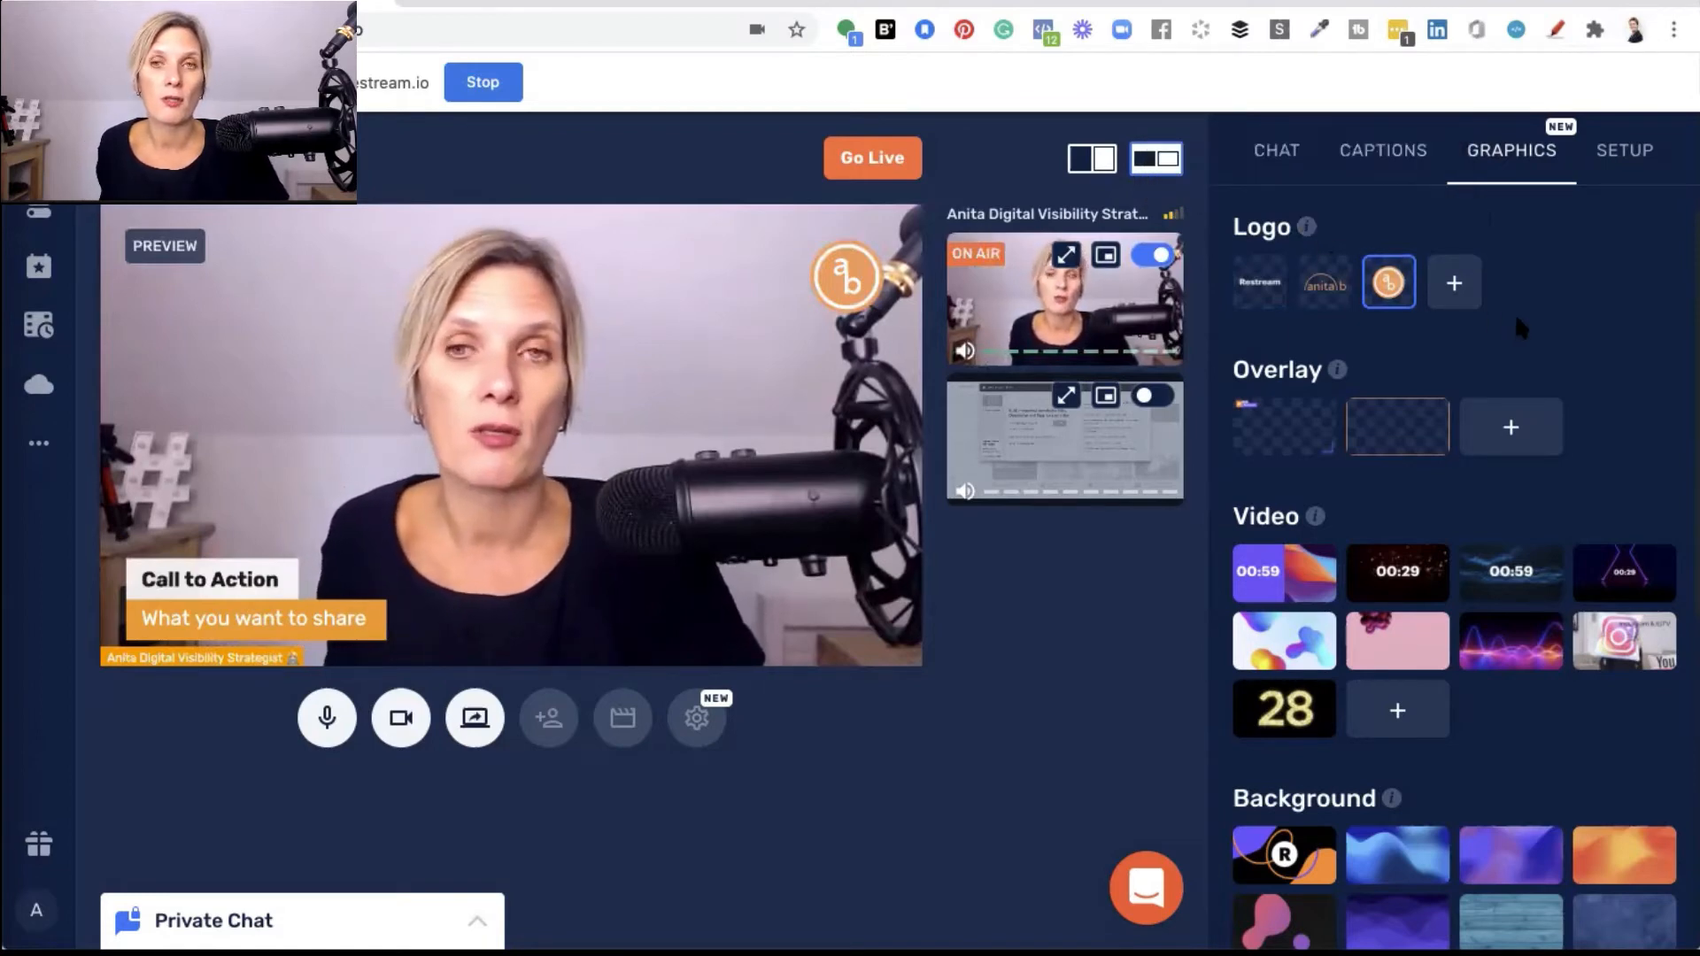
mouse_move(1302, 415)
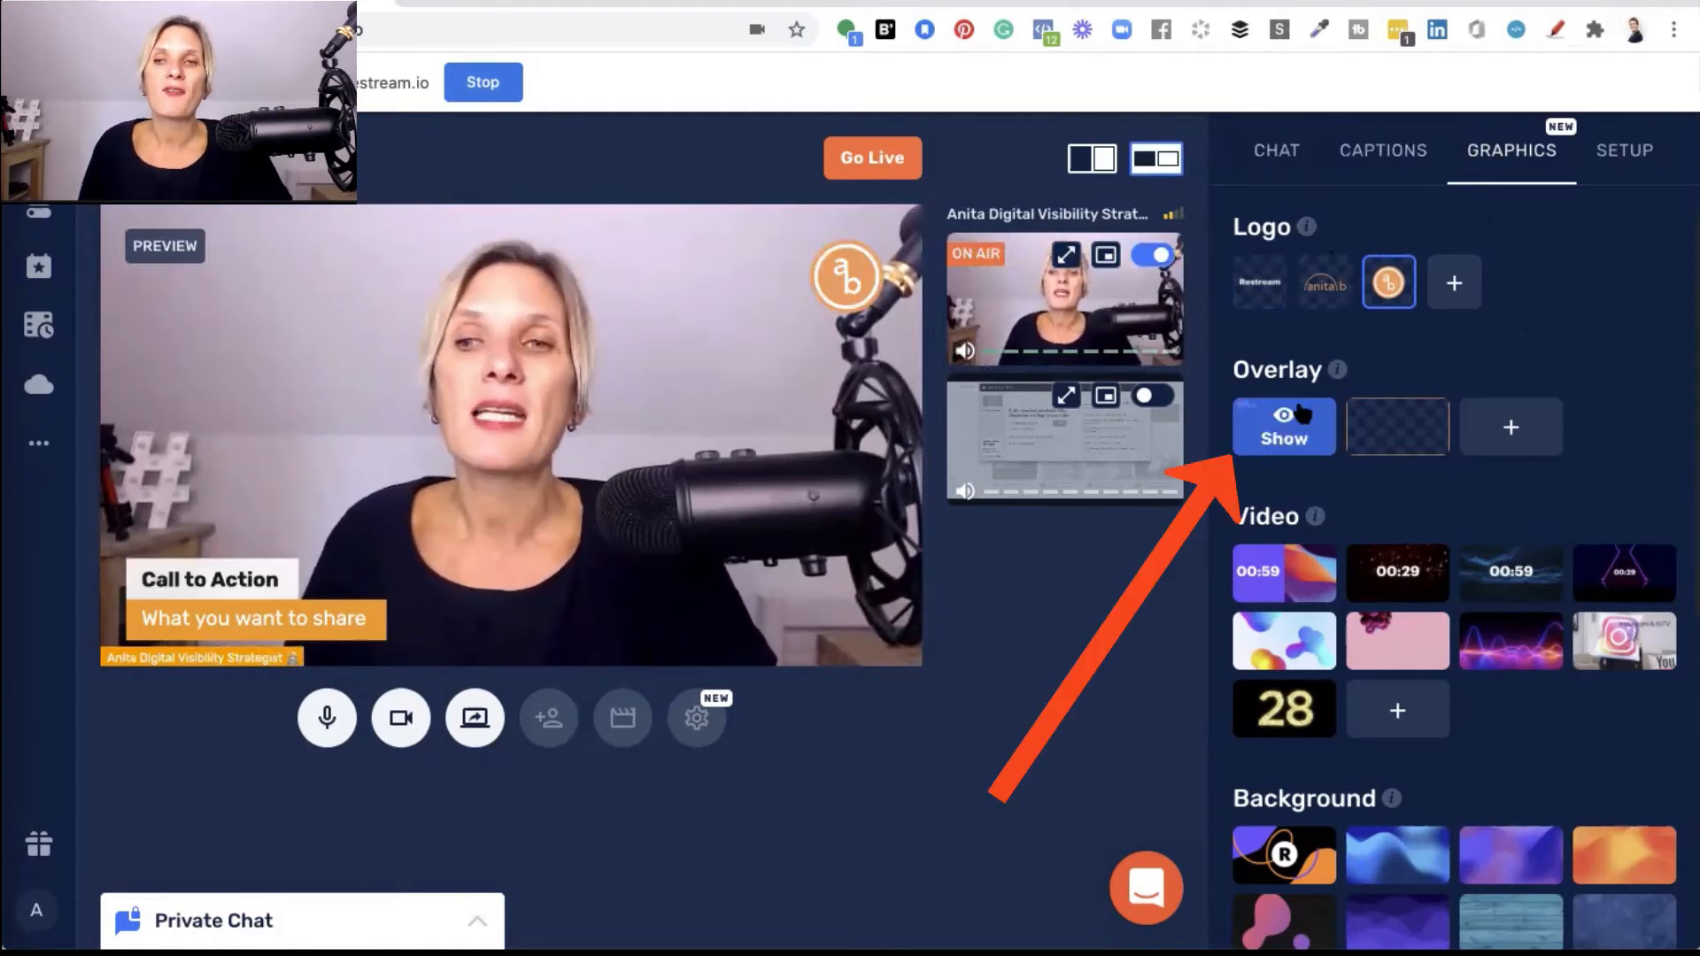
mouse_move(1404, 394)
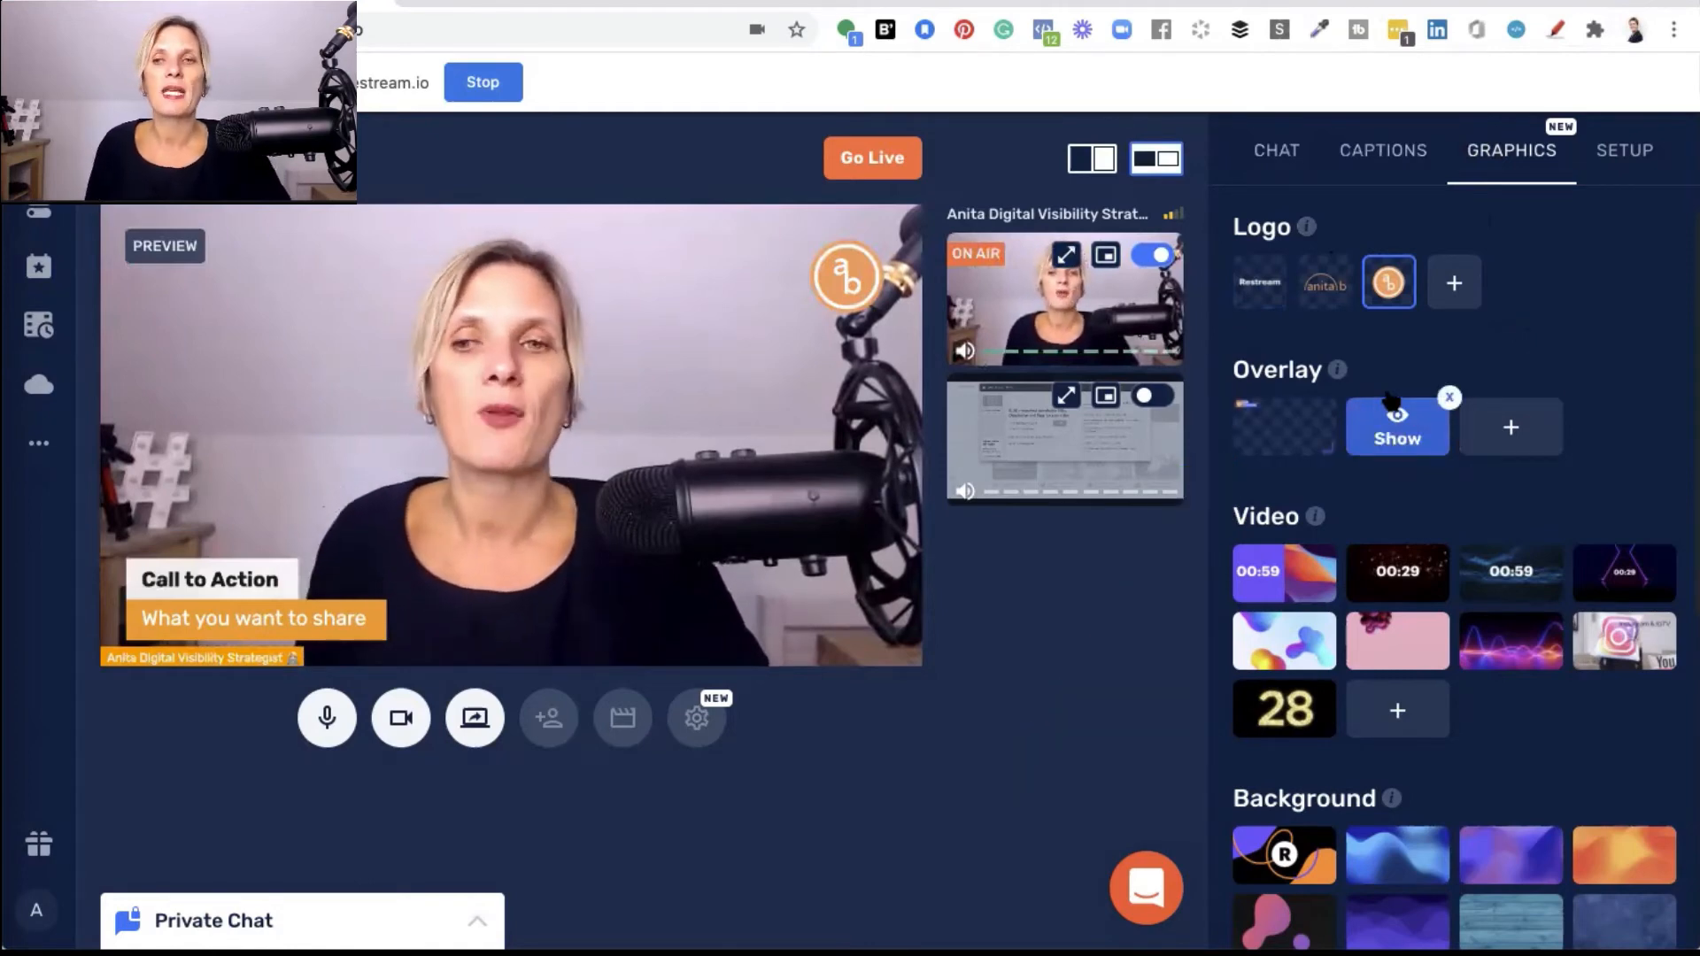
click(1390, 284)
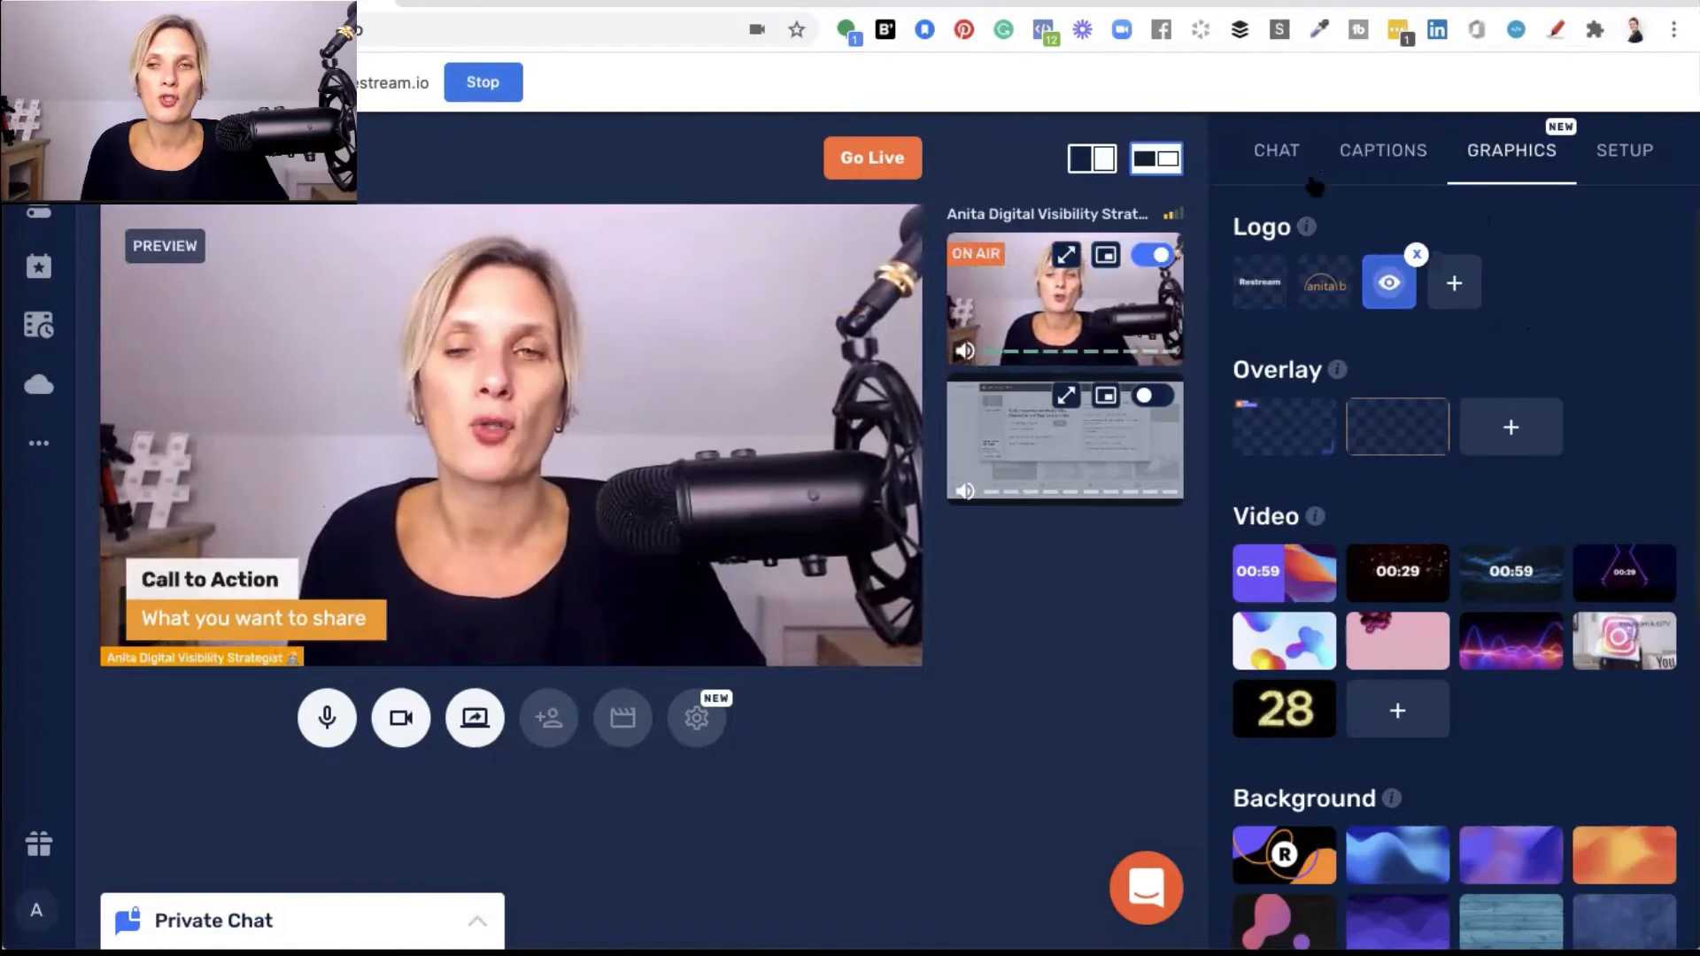
Hide the "Call to Action" caption from the stream.
click(1383, 156)
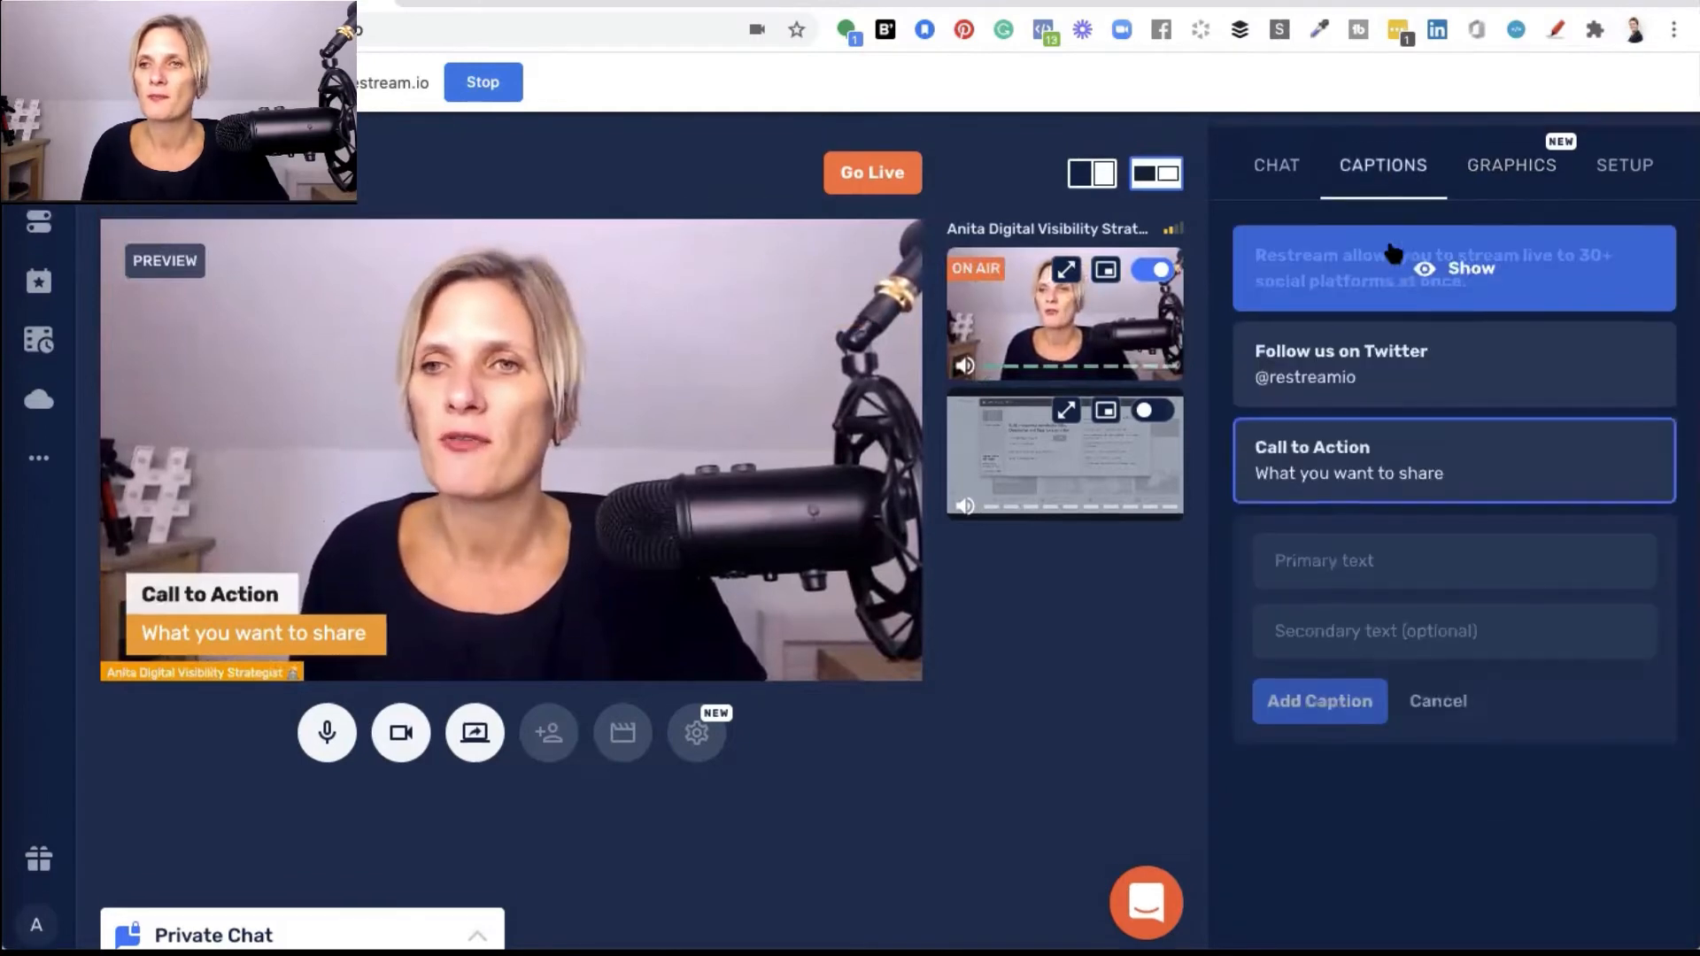
scroll(1408, 254, down, 1)
click(1457, 452)
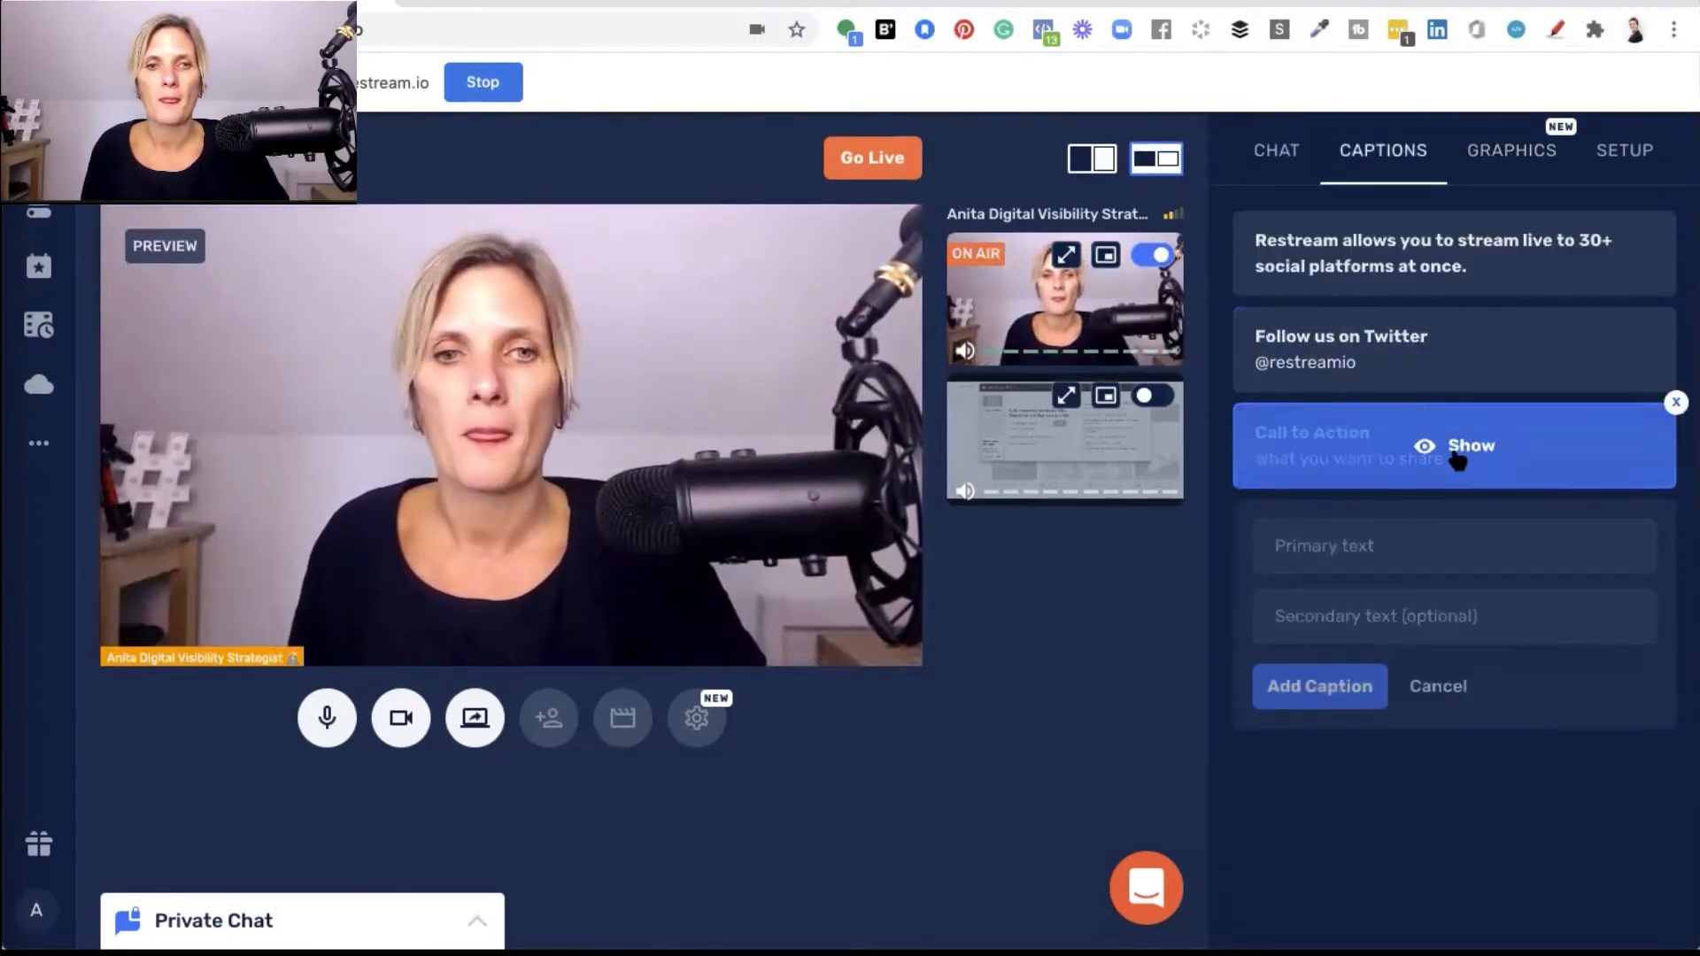
Show the Restream overlay and the orange frame overlay on the stream in turn, and hide the frame.
click(1503, 169)
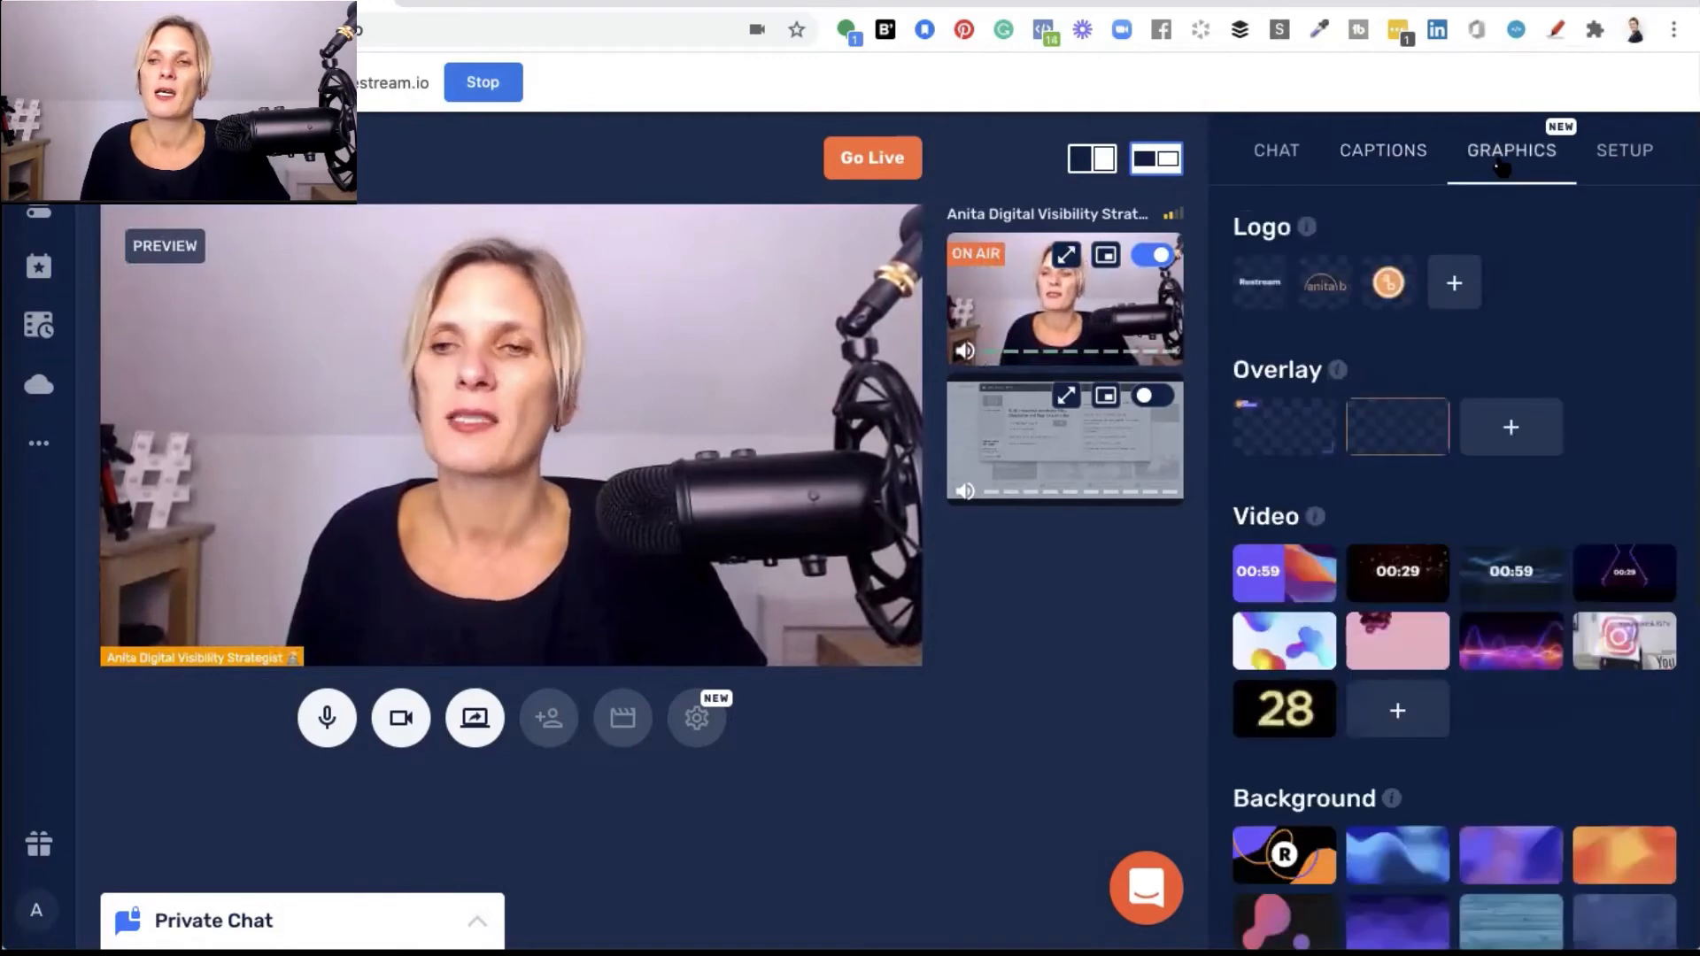
mouse_move(1286, 436)
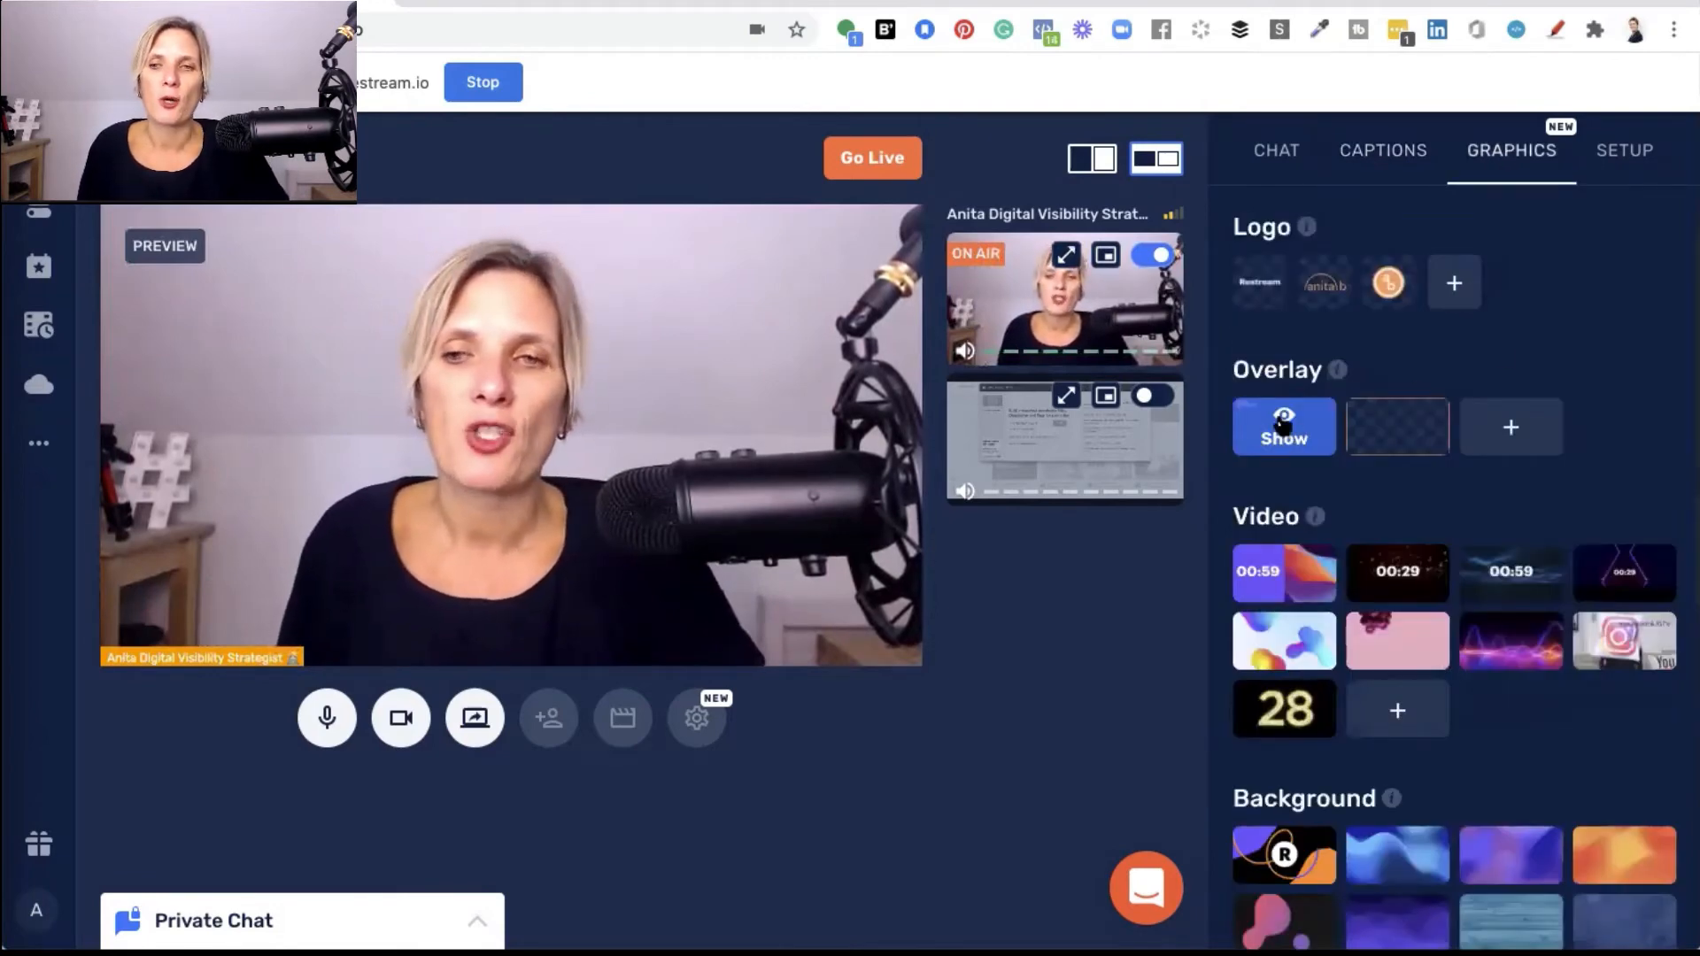
click(1284, 424)
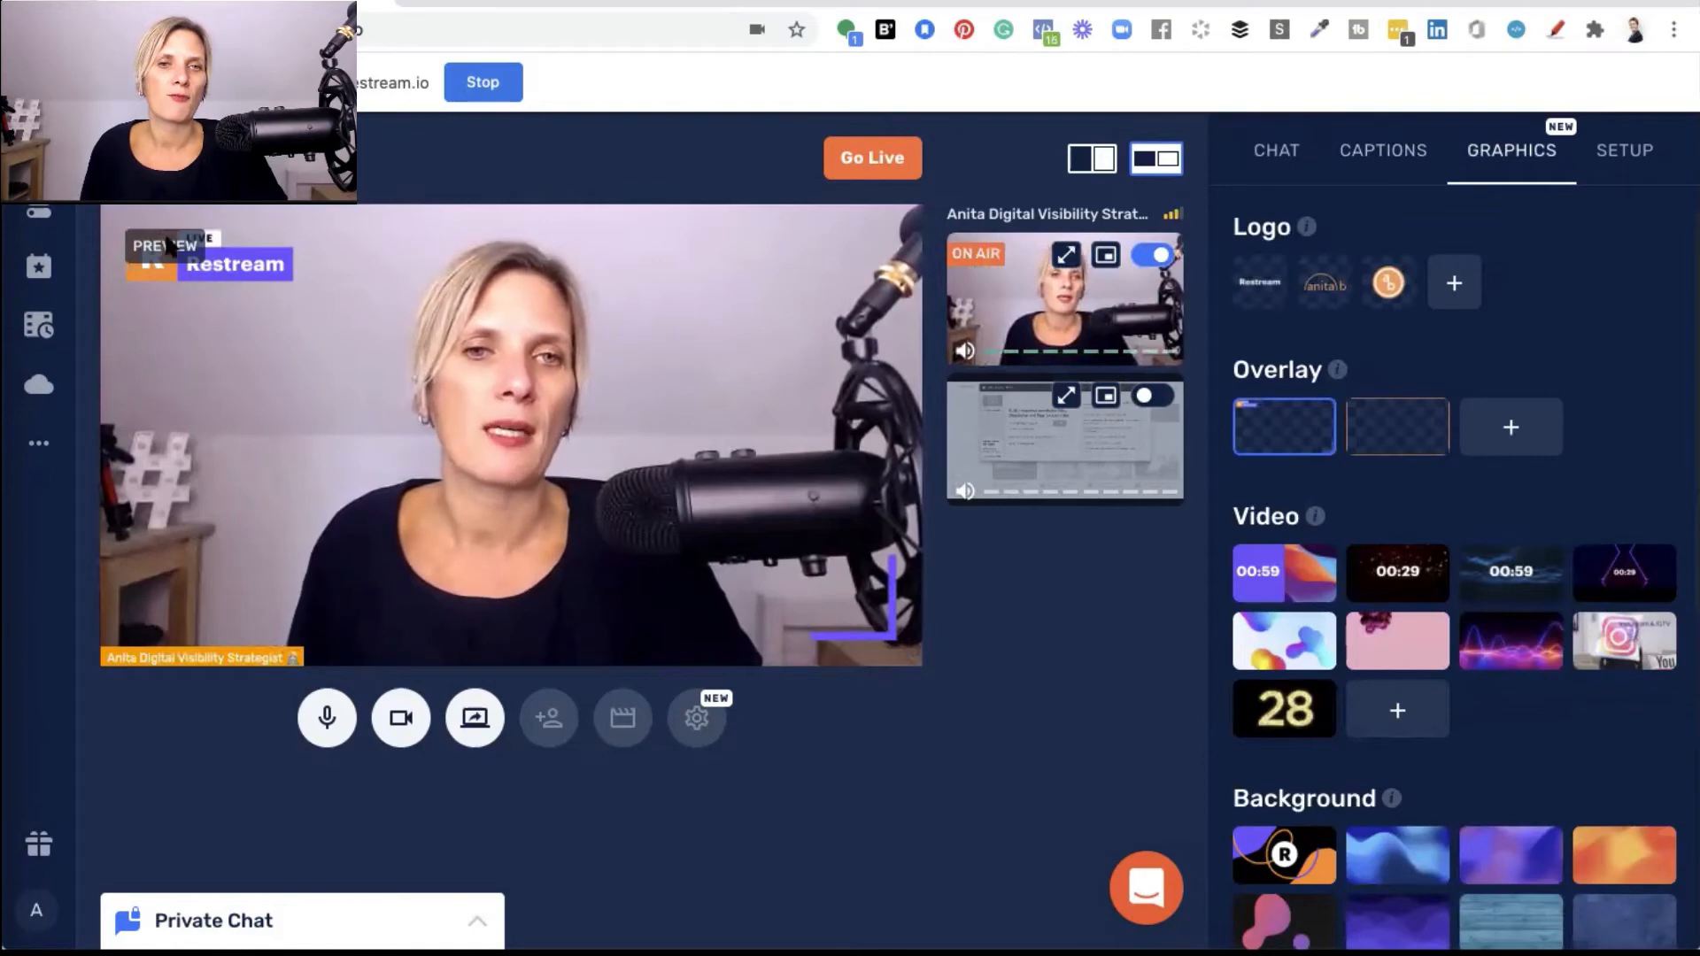
click(1384, 436)
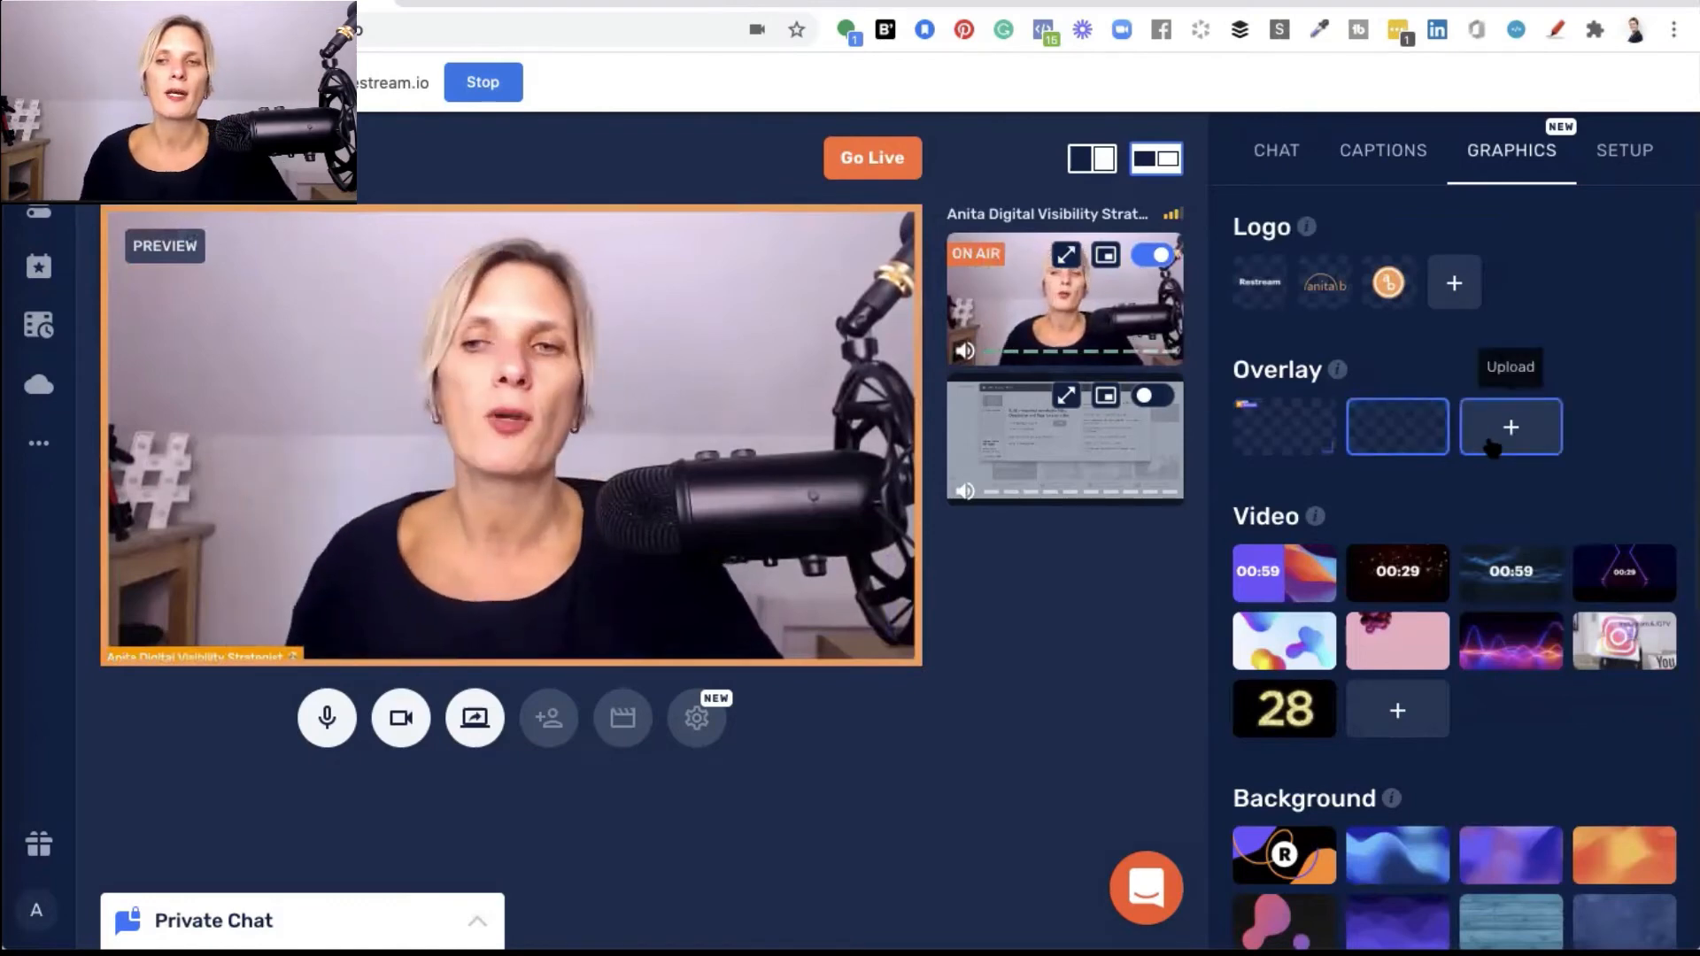
click(1397, 432)
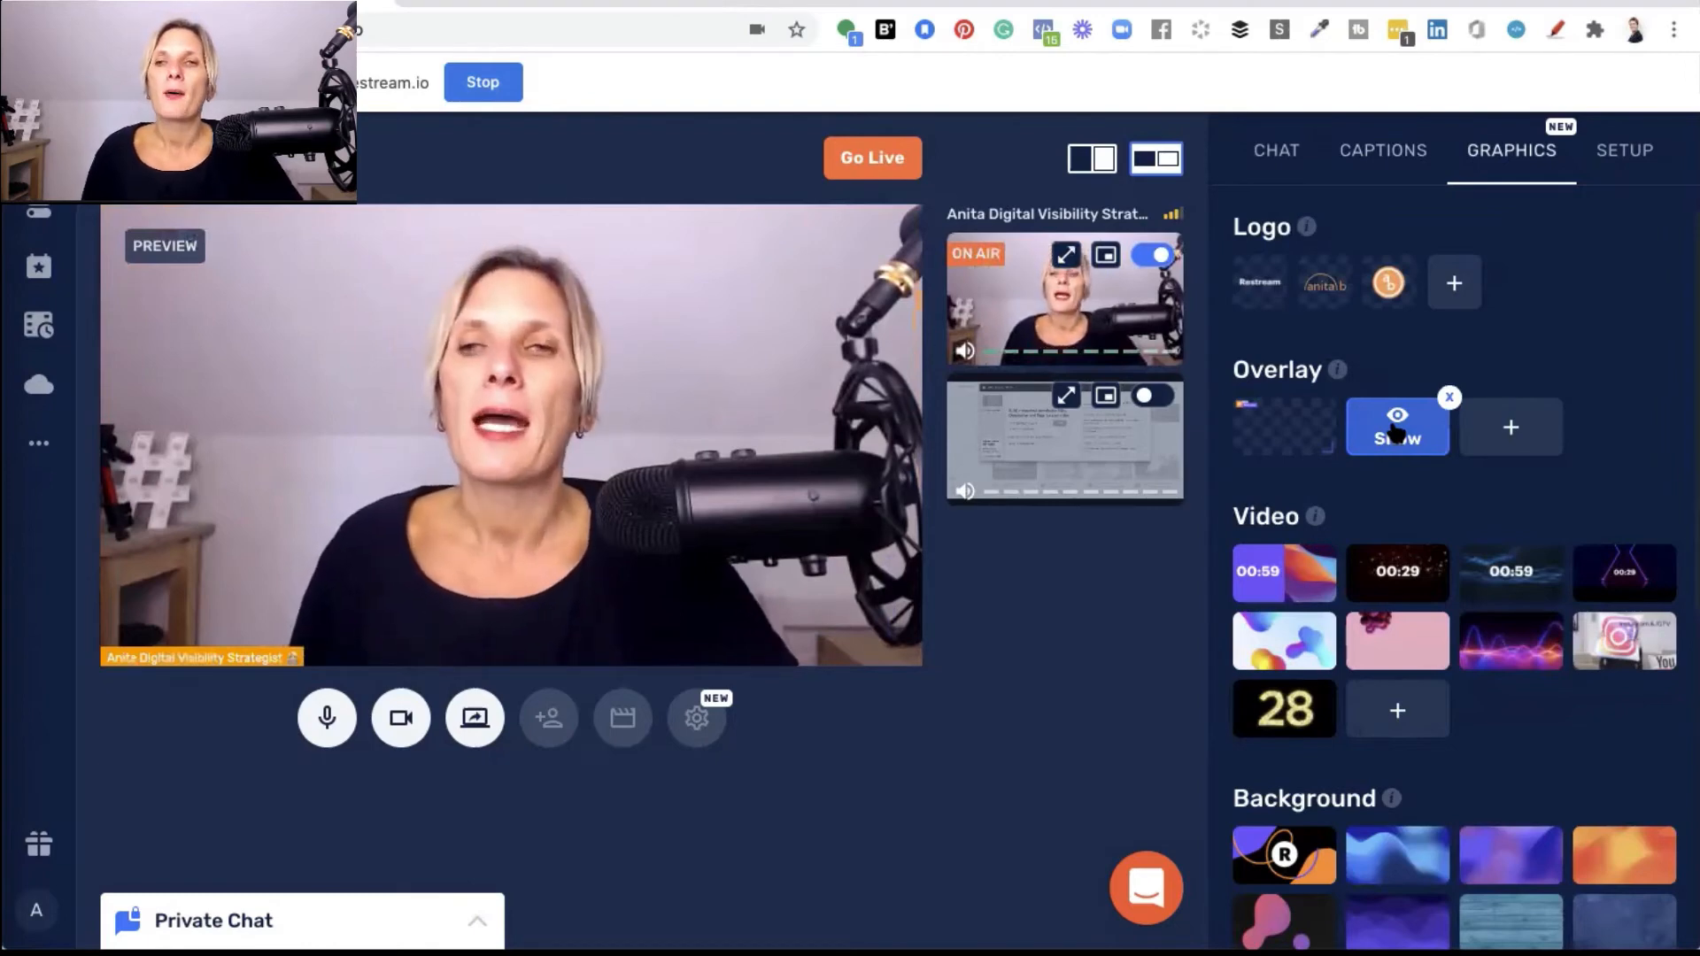
Put the shared screen on air beside the camera and try the star and purple dot backgrounds, ending on the blue wave background.
click(1152, 398)
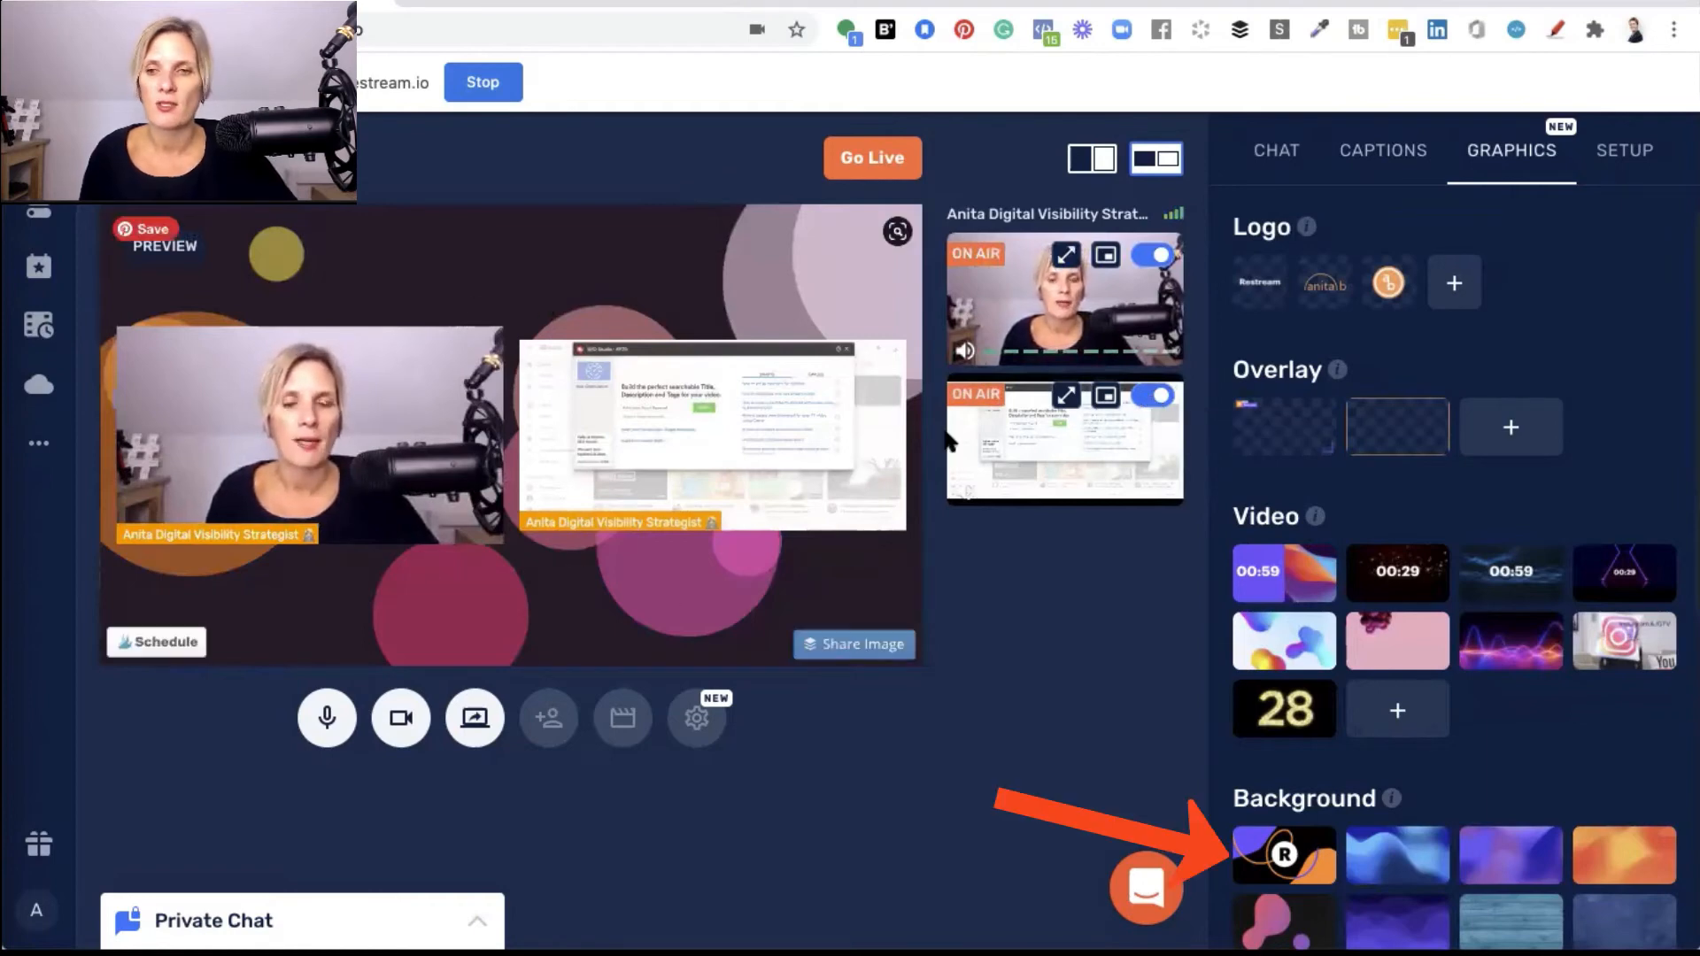
scroll(1369, 662, down, 4)
scroll(1369, 662, down, 1)
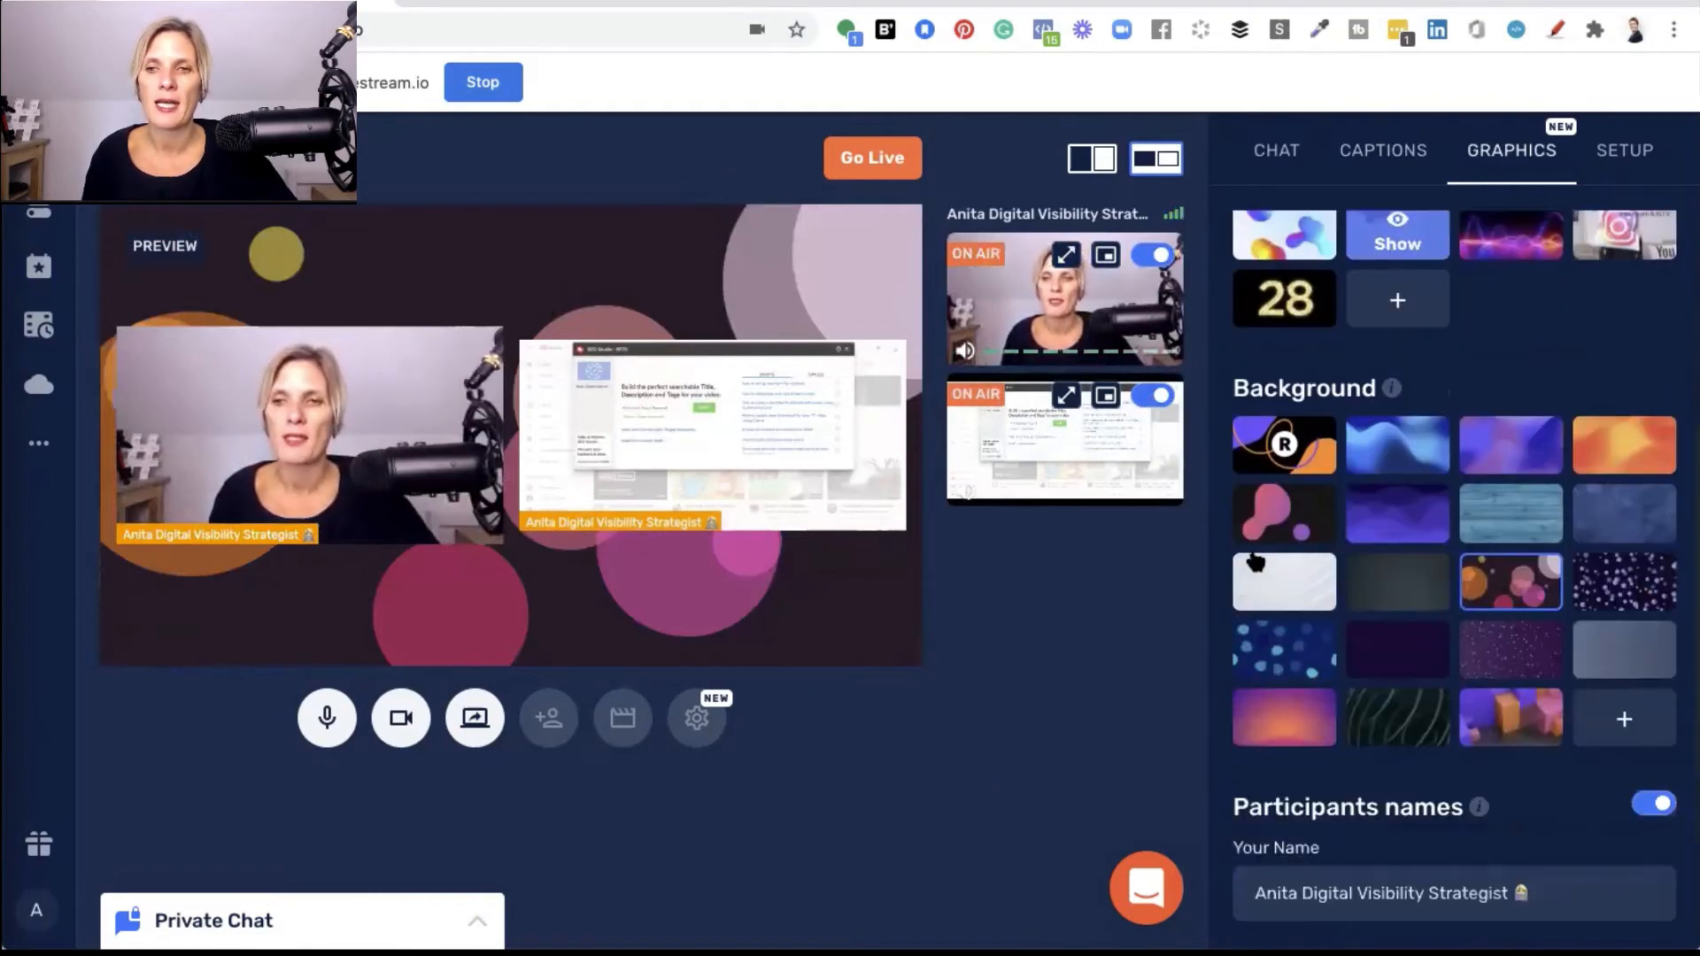
mouse_move(1300, 526)
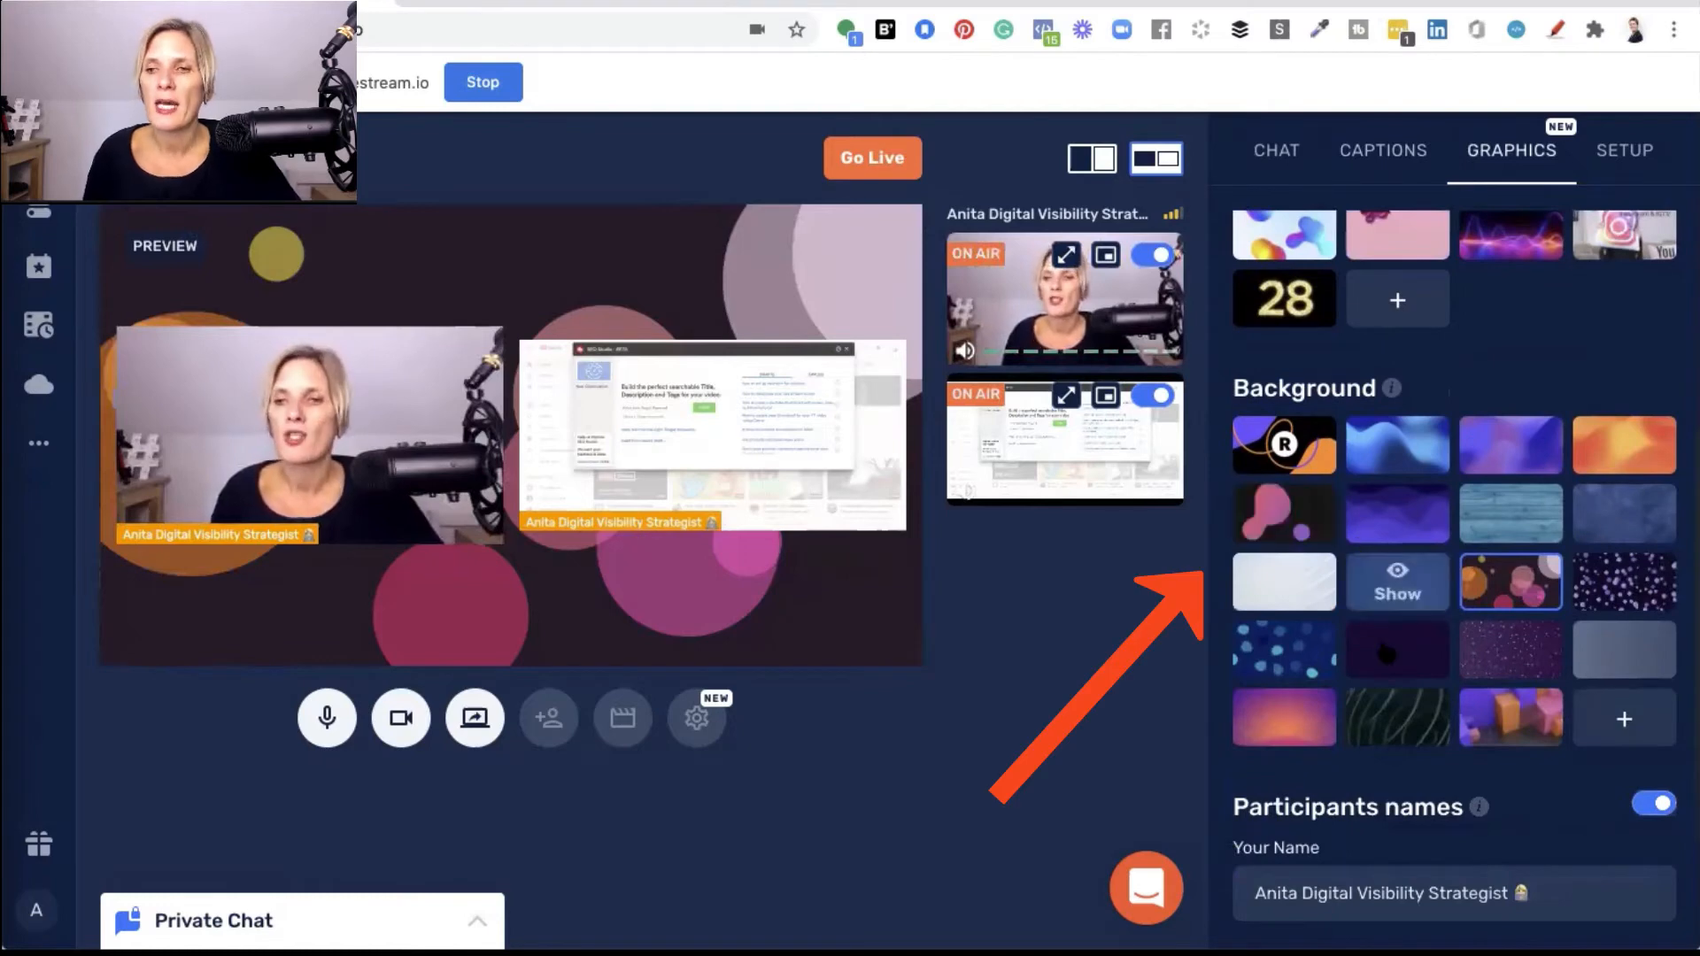
click(1513, 654)
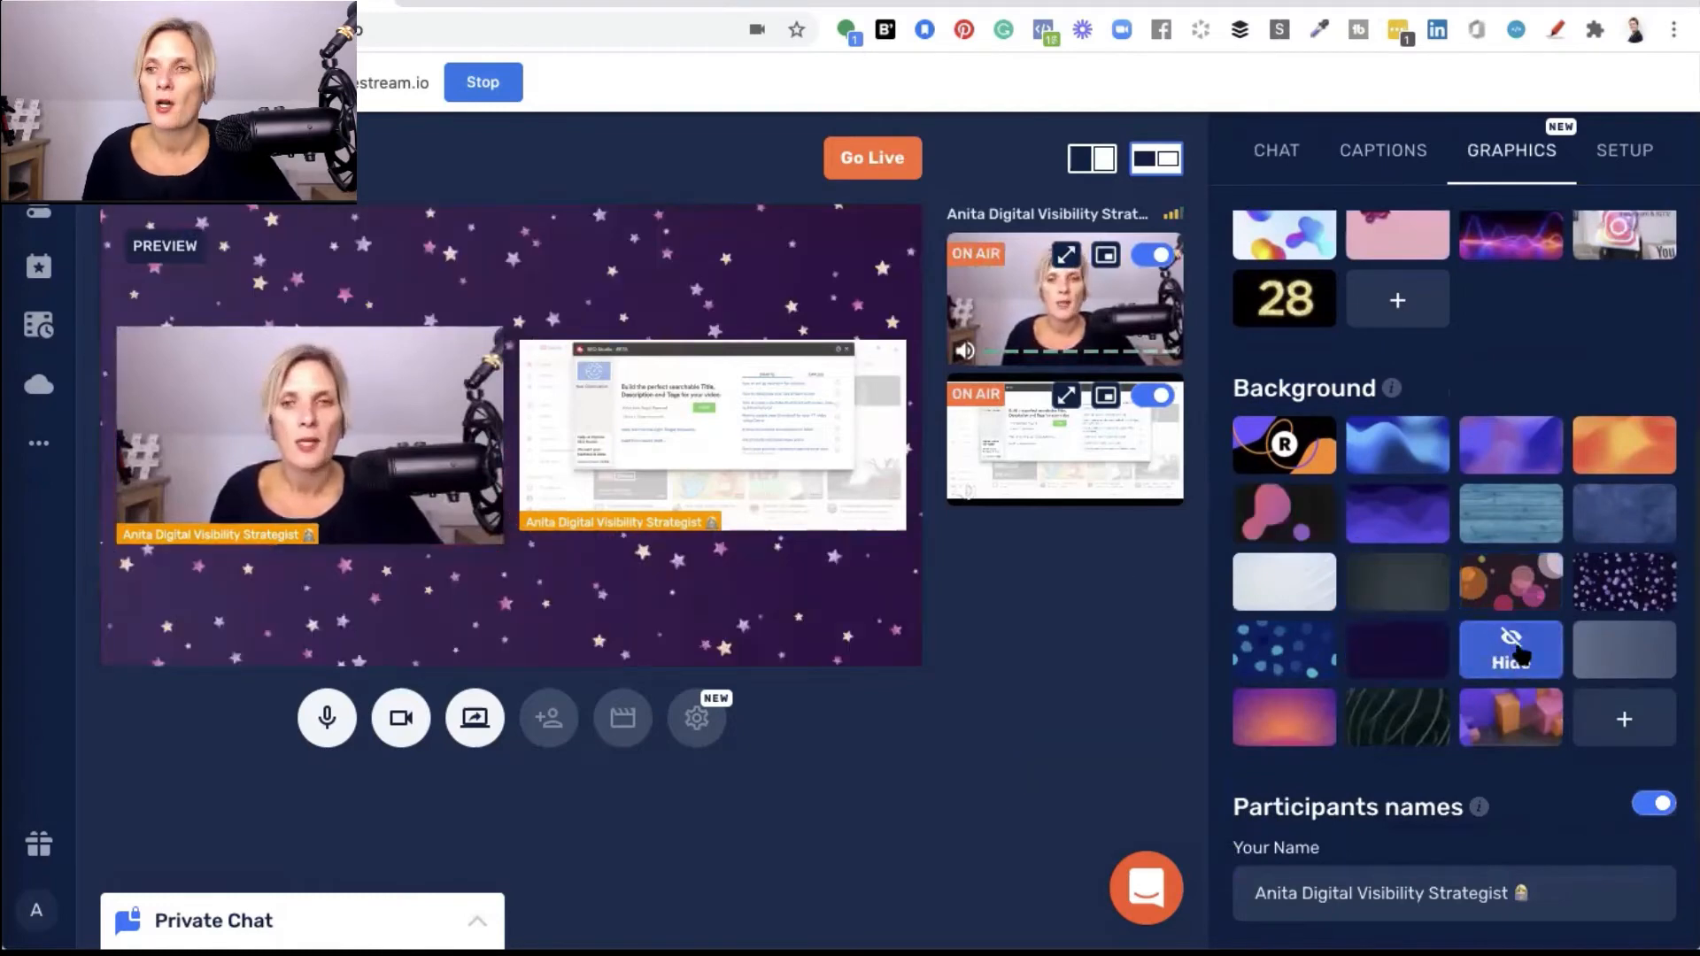
click(1625, 583)
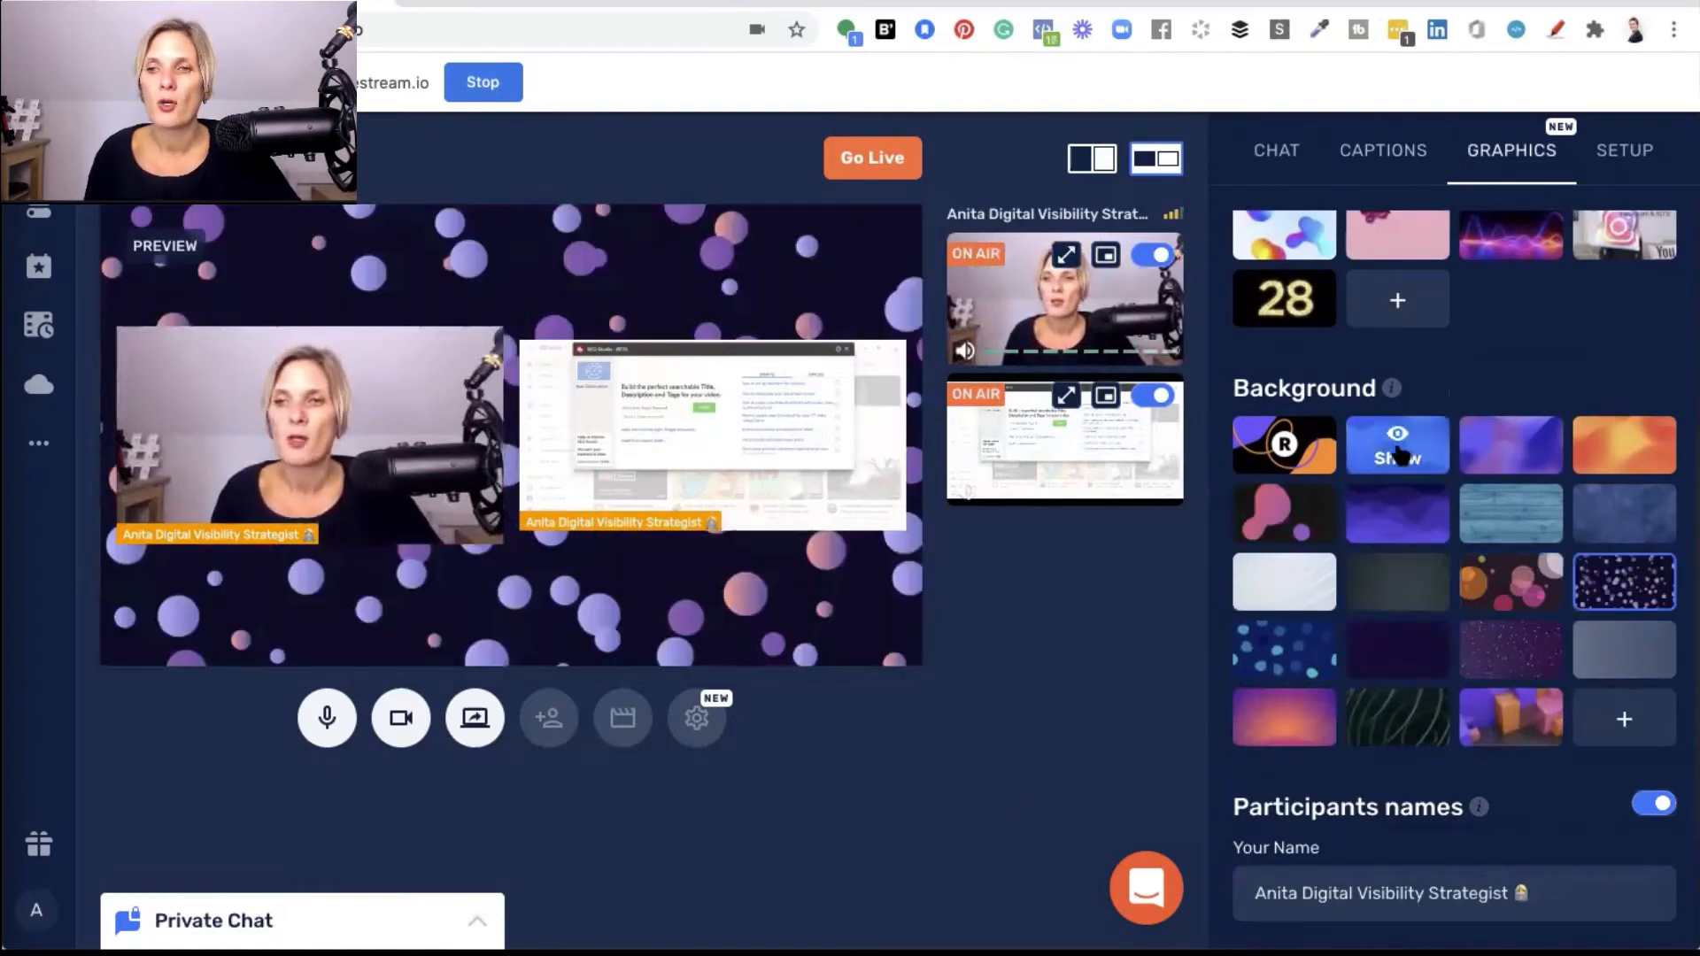
click(1399, 447)
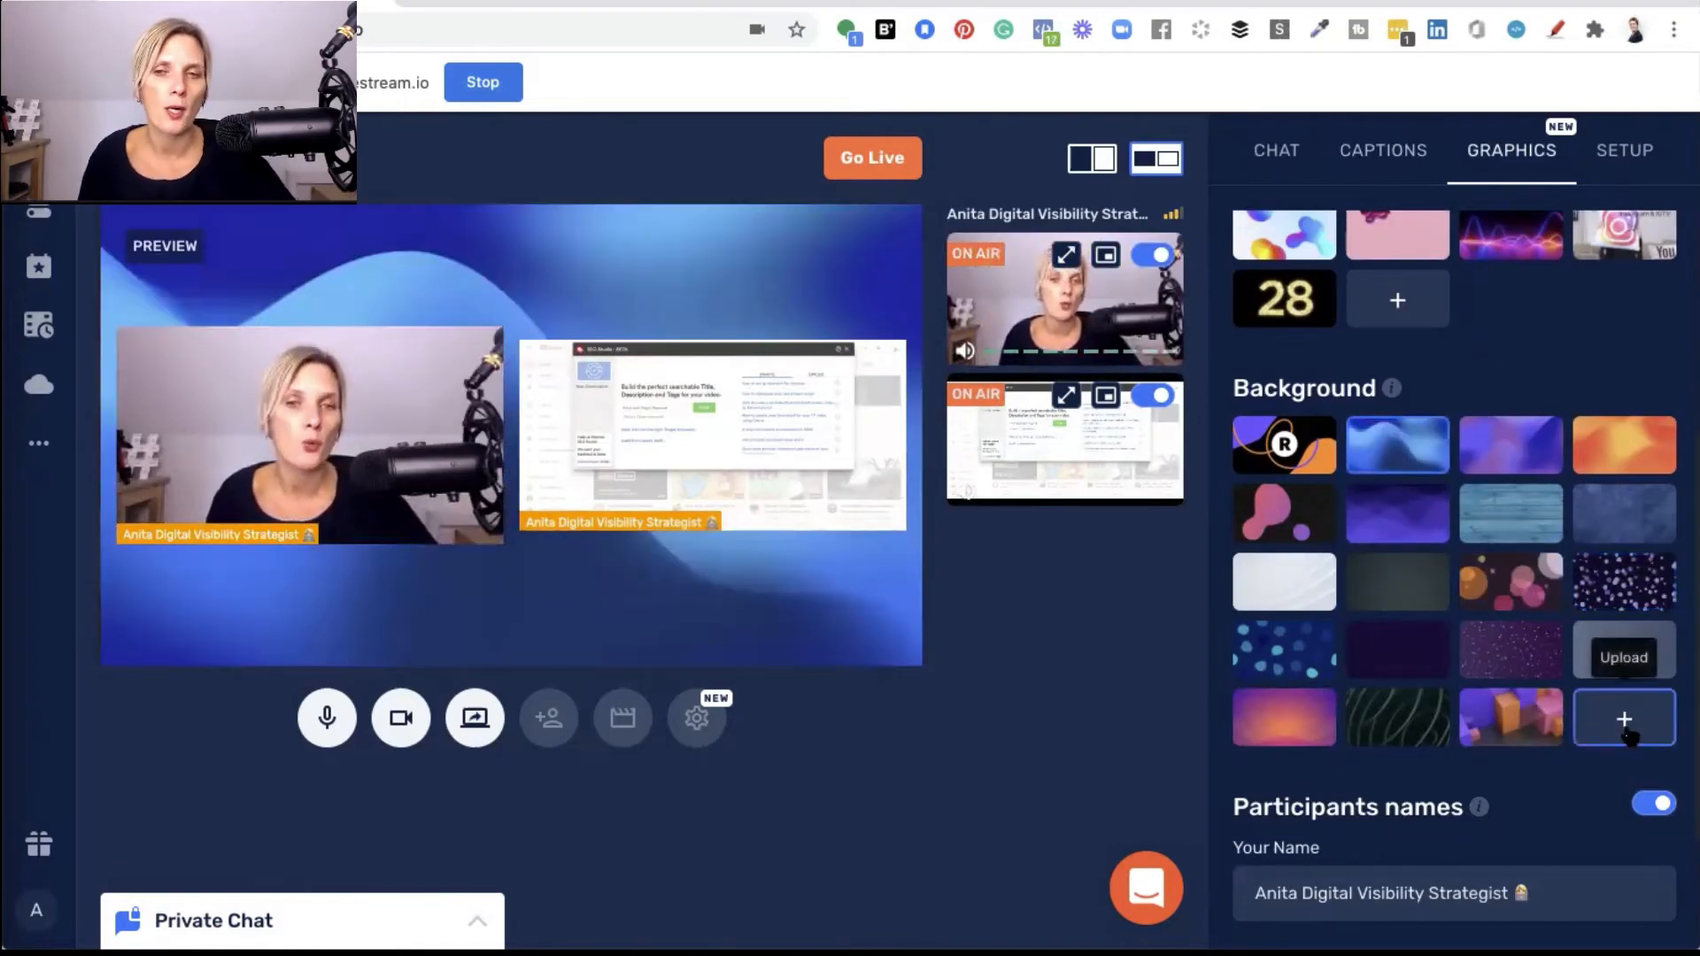
mouse_move(1393, 390)
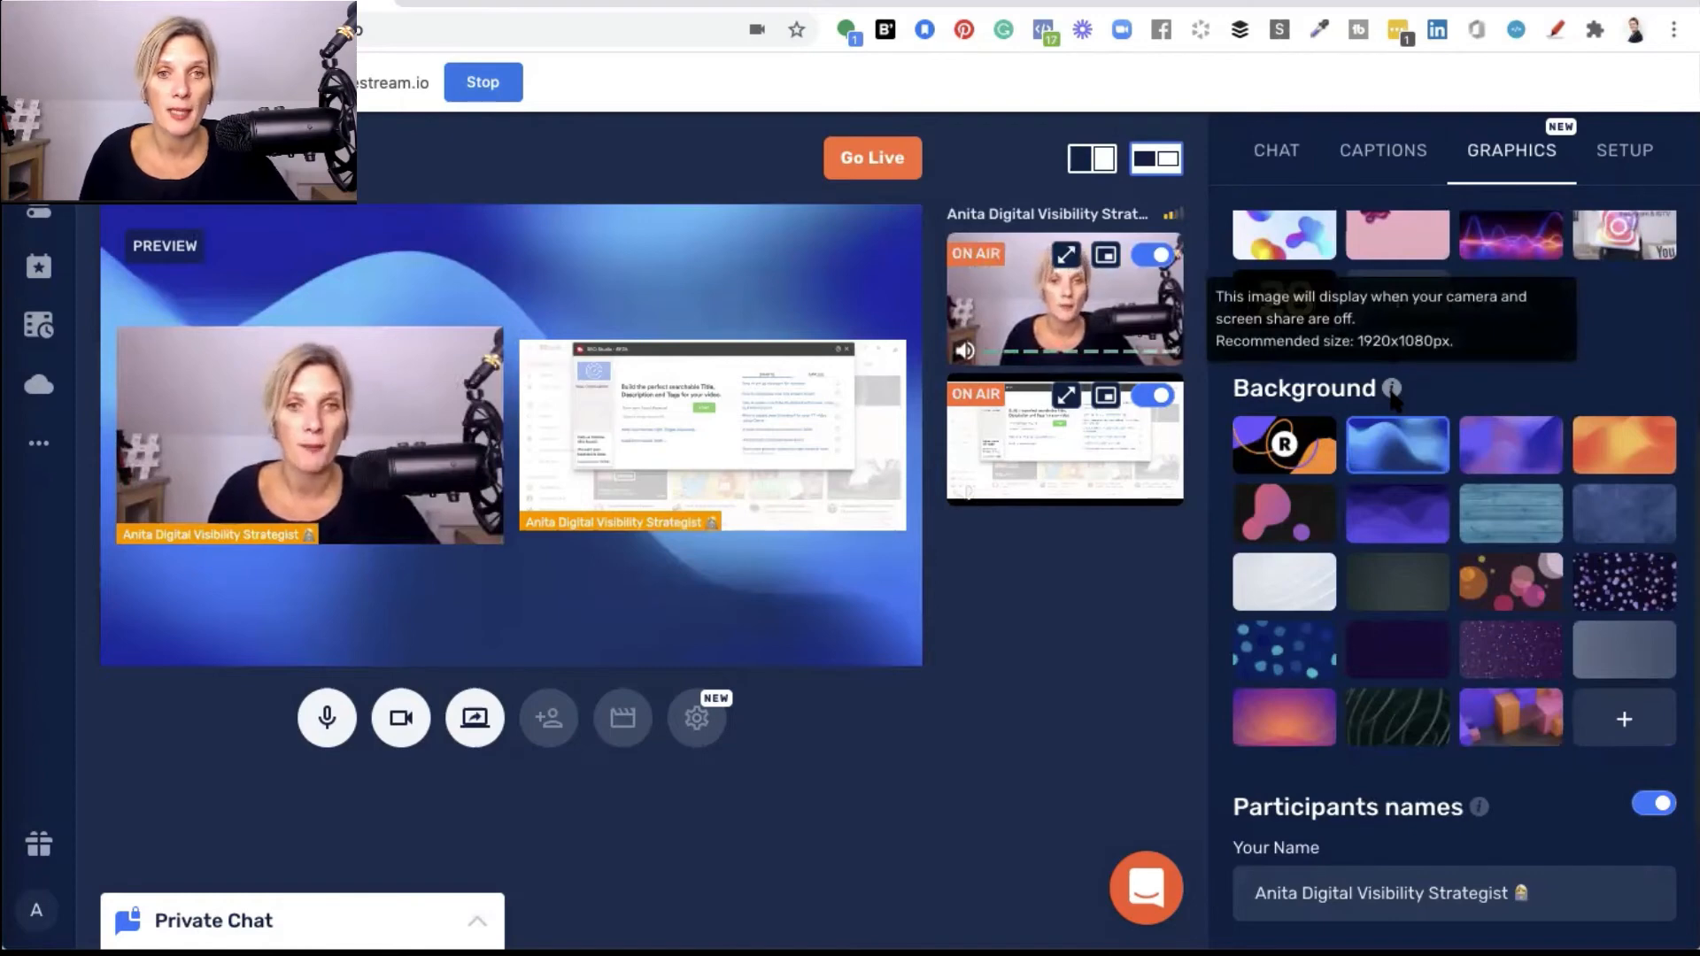
Turn the participants' names off and back on in the stream graphics.
scroll(1395, 399, up, 1)
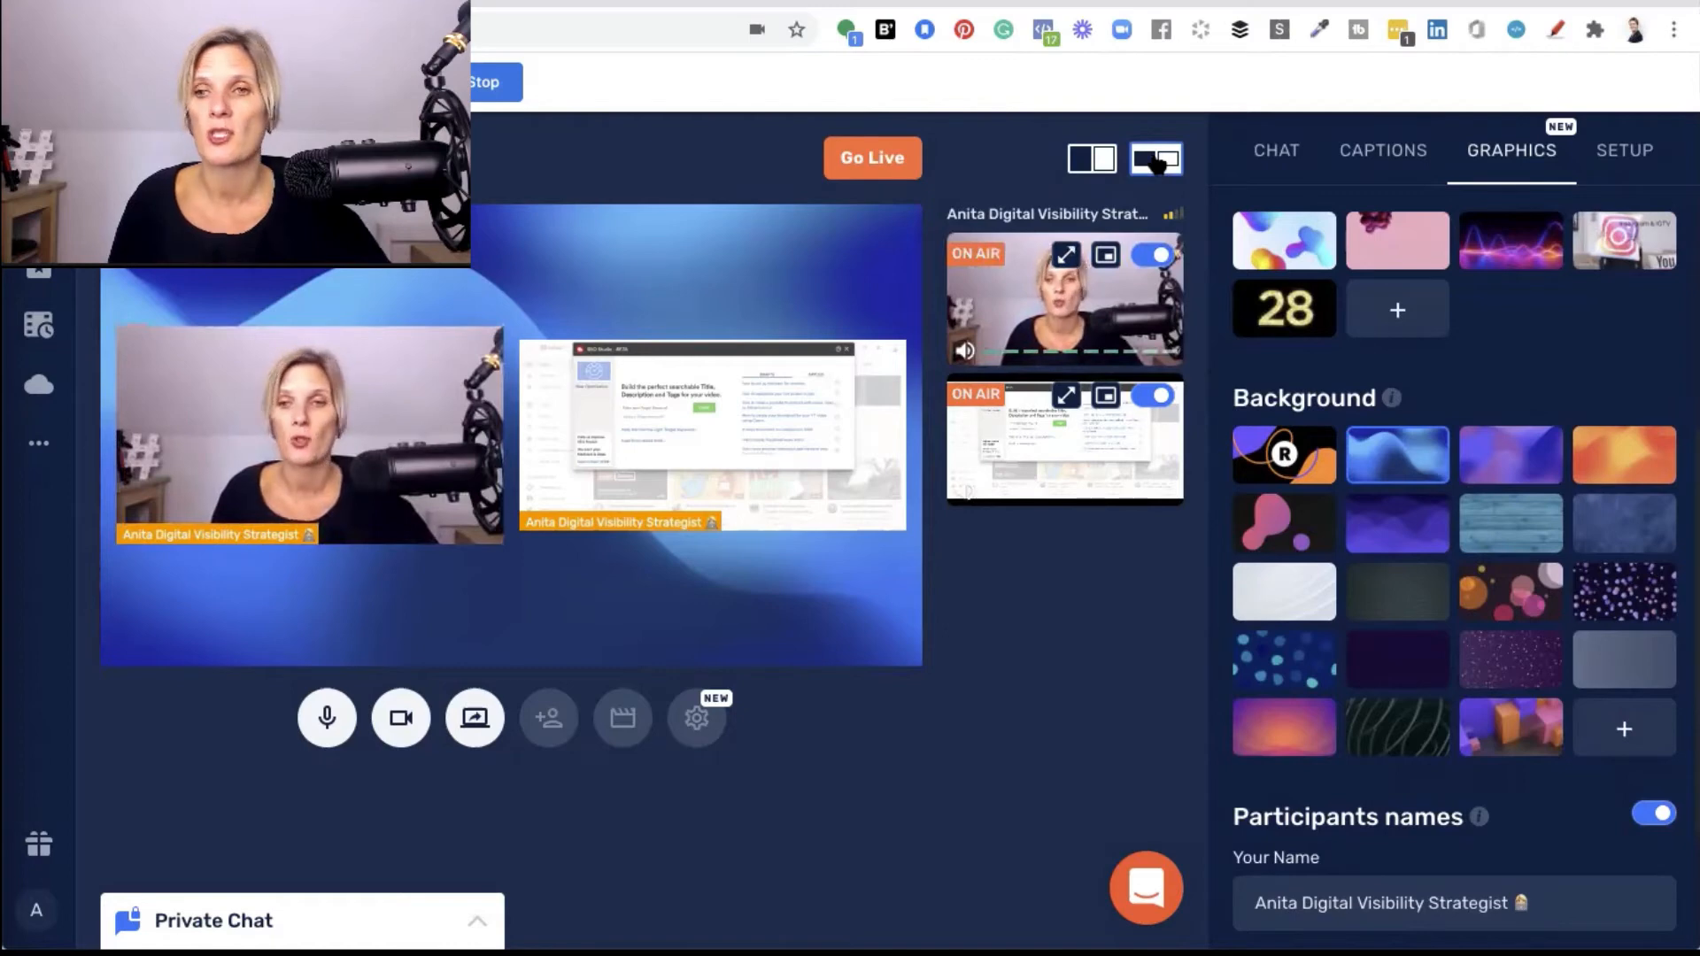
scroll(1286, 453, down, 1)
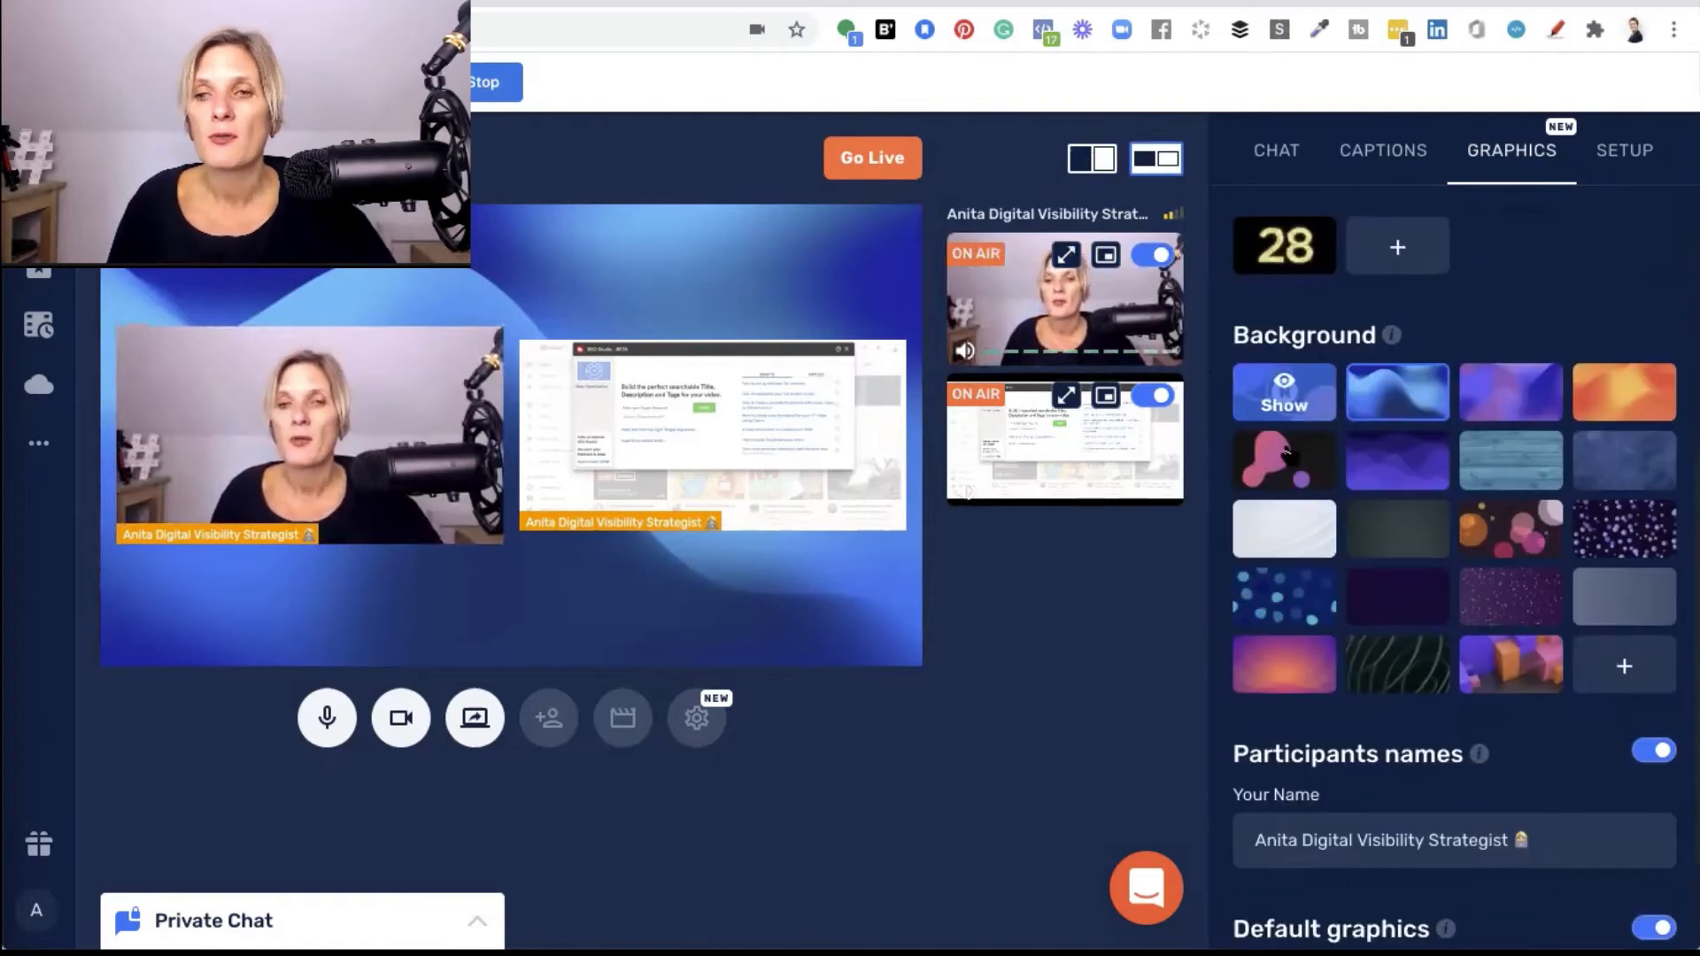
scroll(1285, 453, down, 2)
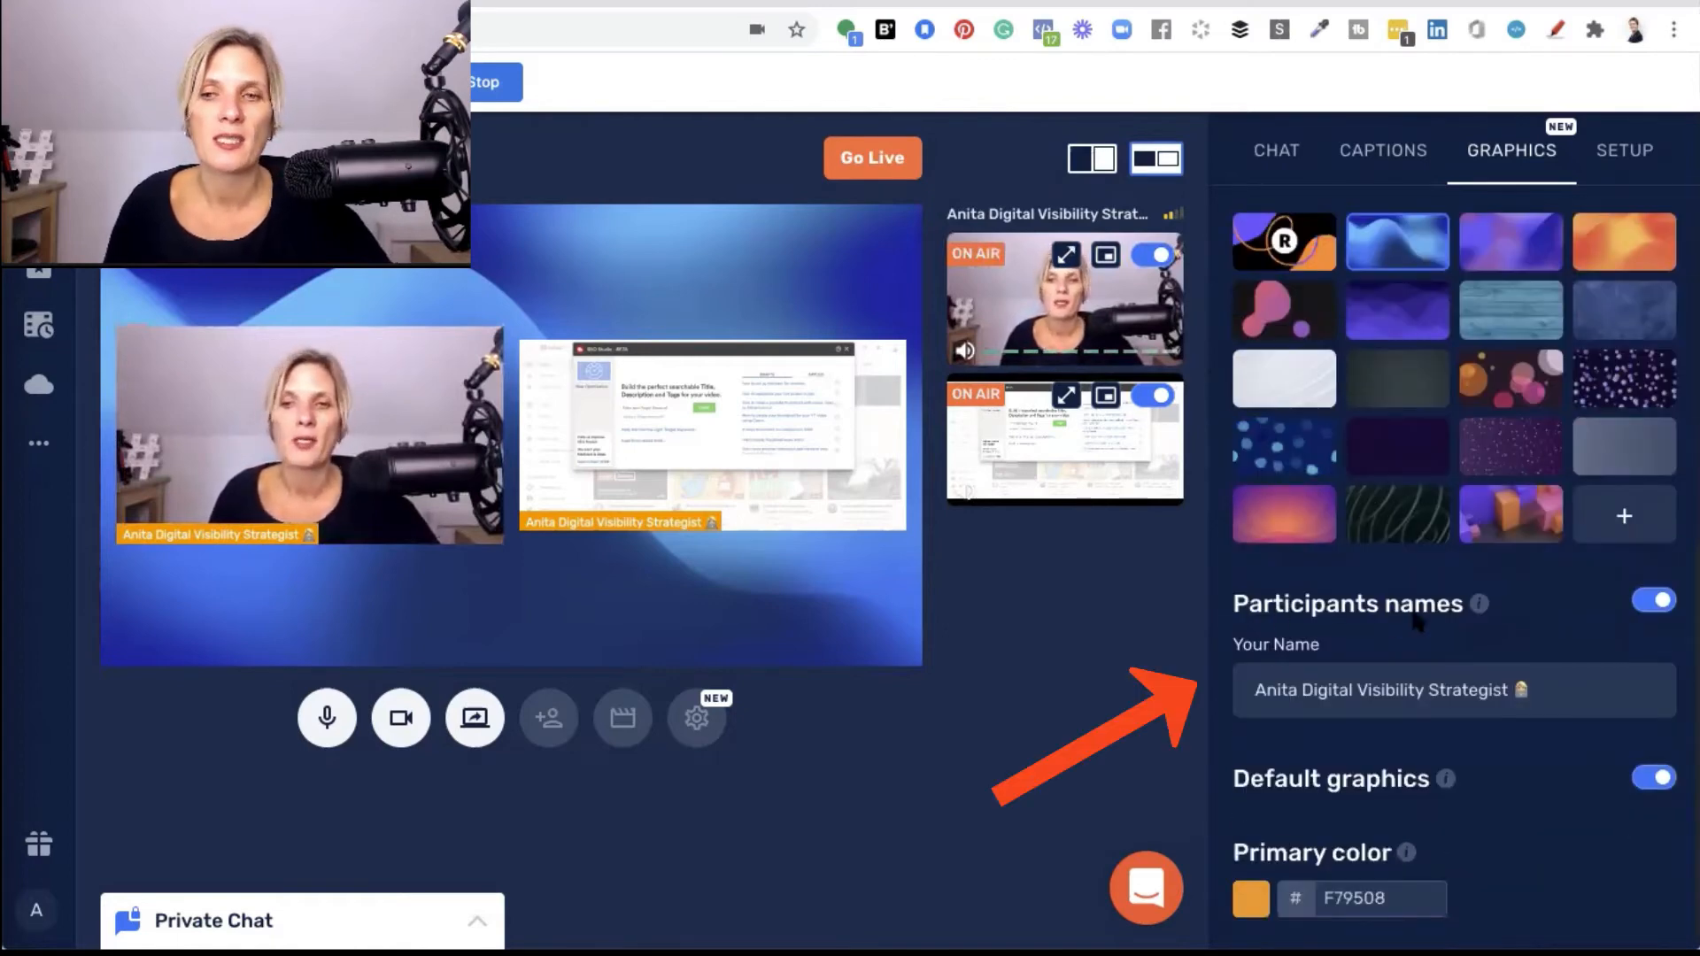
mouse_move(1477, 606)
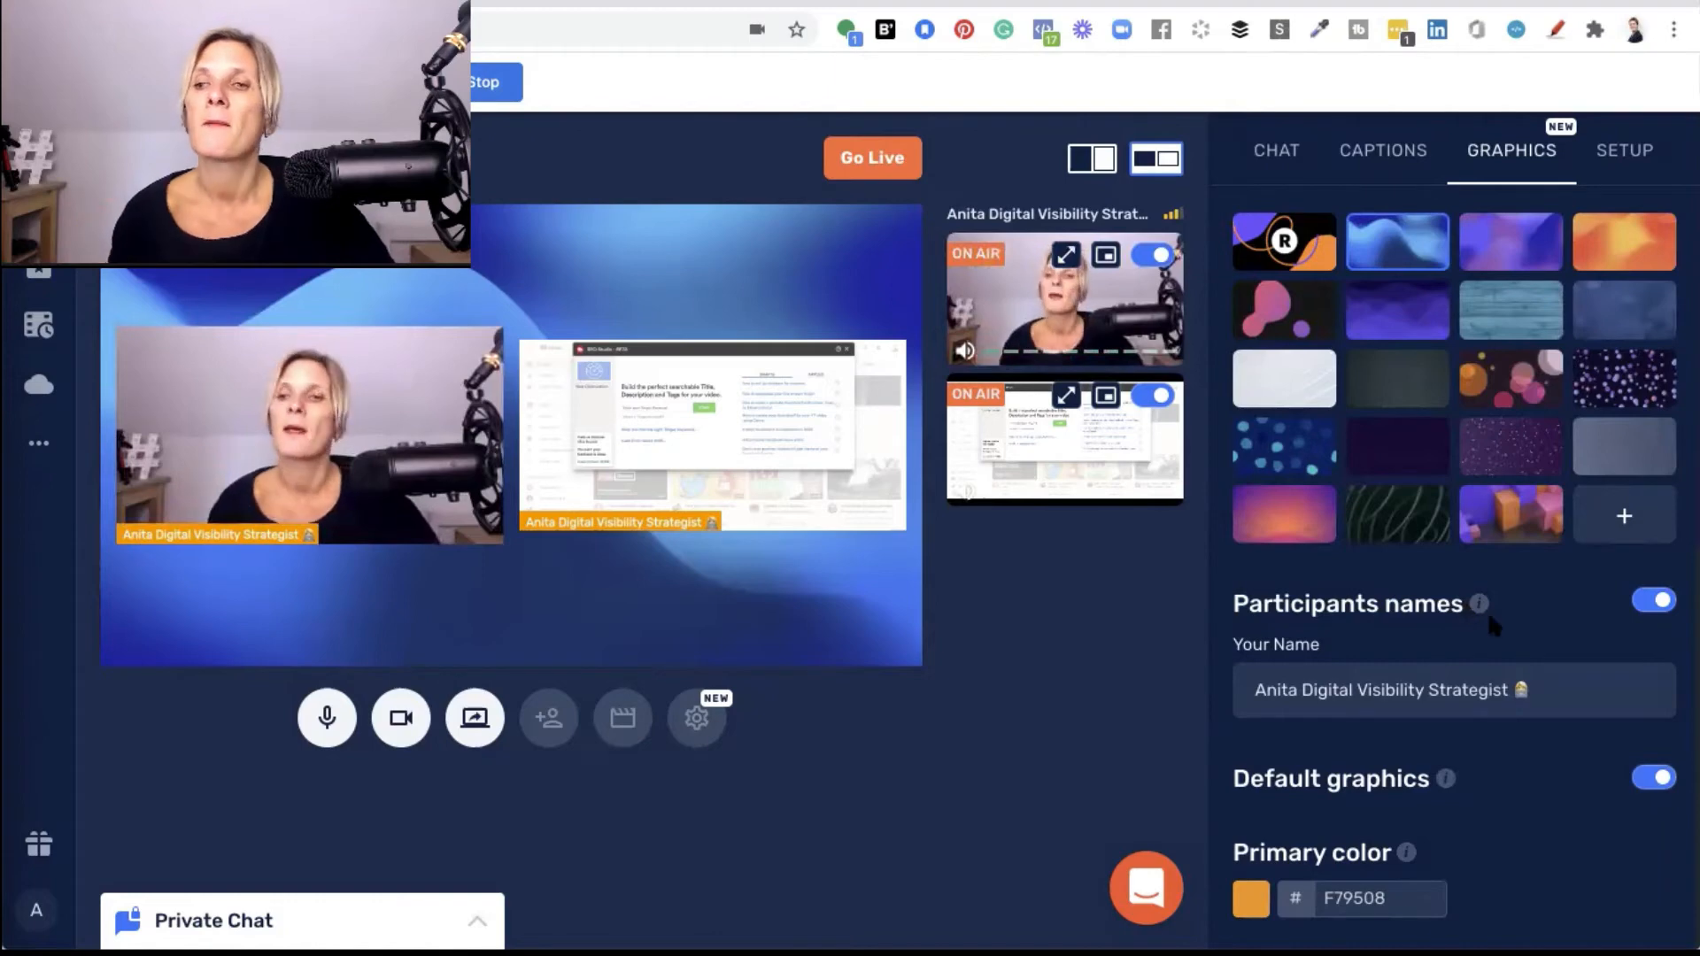
click(1653, 602)
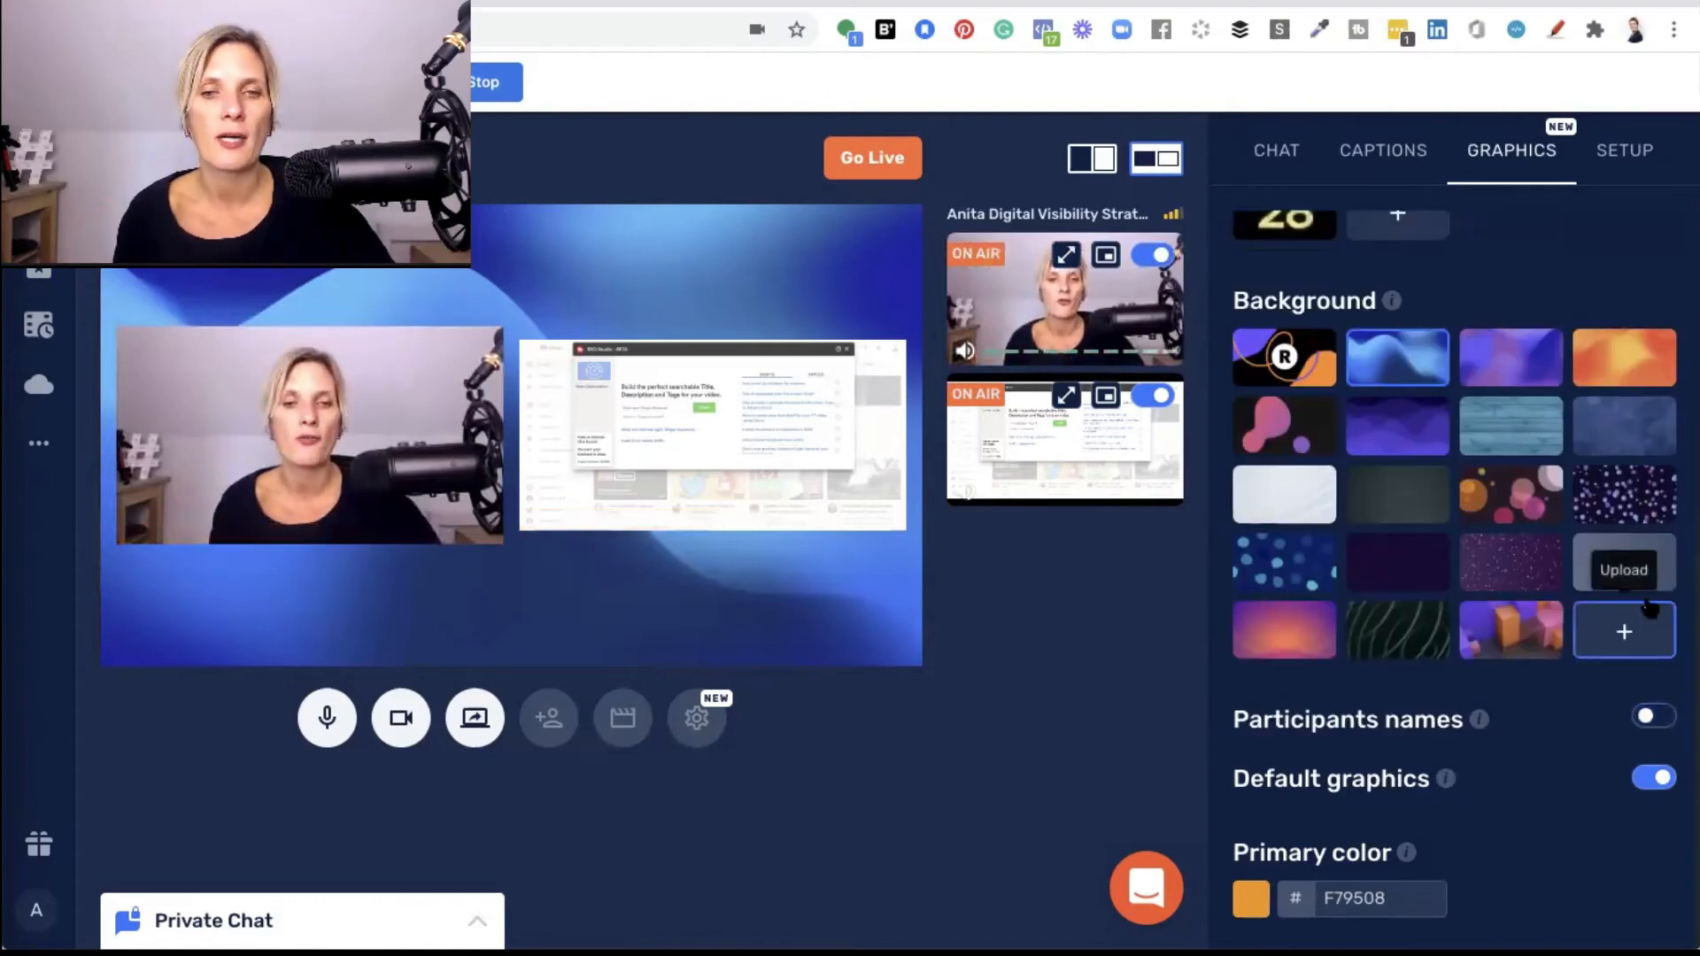
click(1649, 722)
scroll(1647, 726, down, 1)
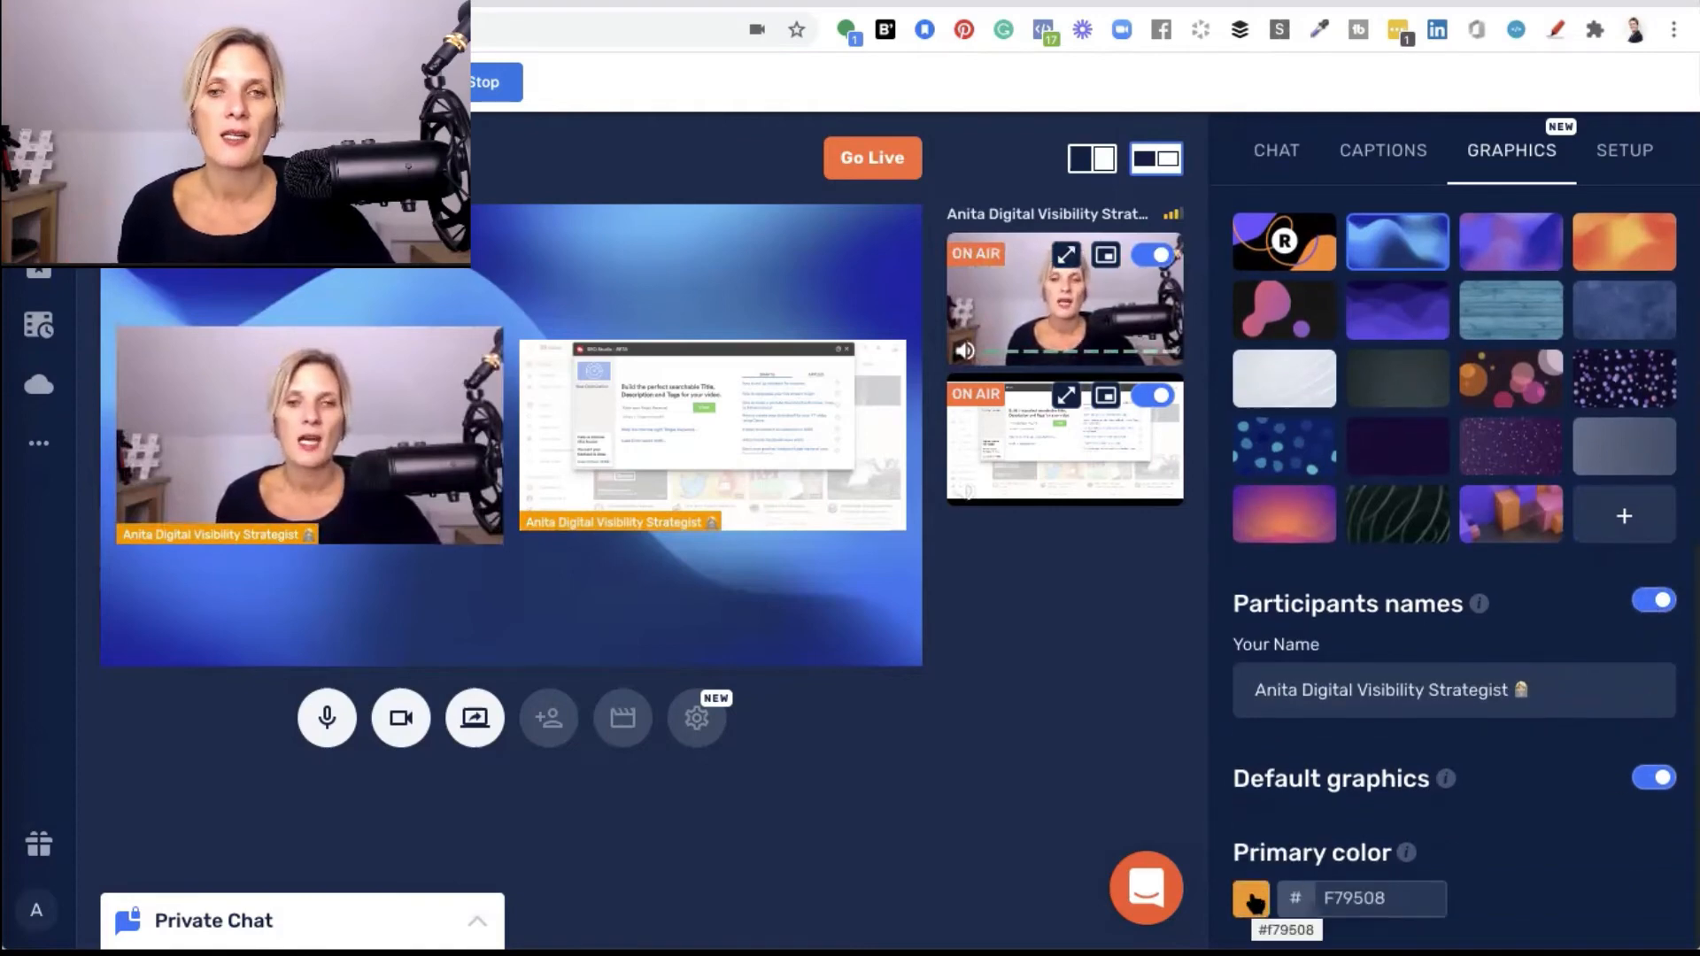
Show the "Follow us on Twitter" caption on the stream and hide it again.
click(1378, 152)
click(1463, 356)
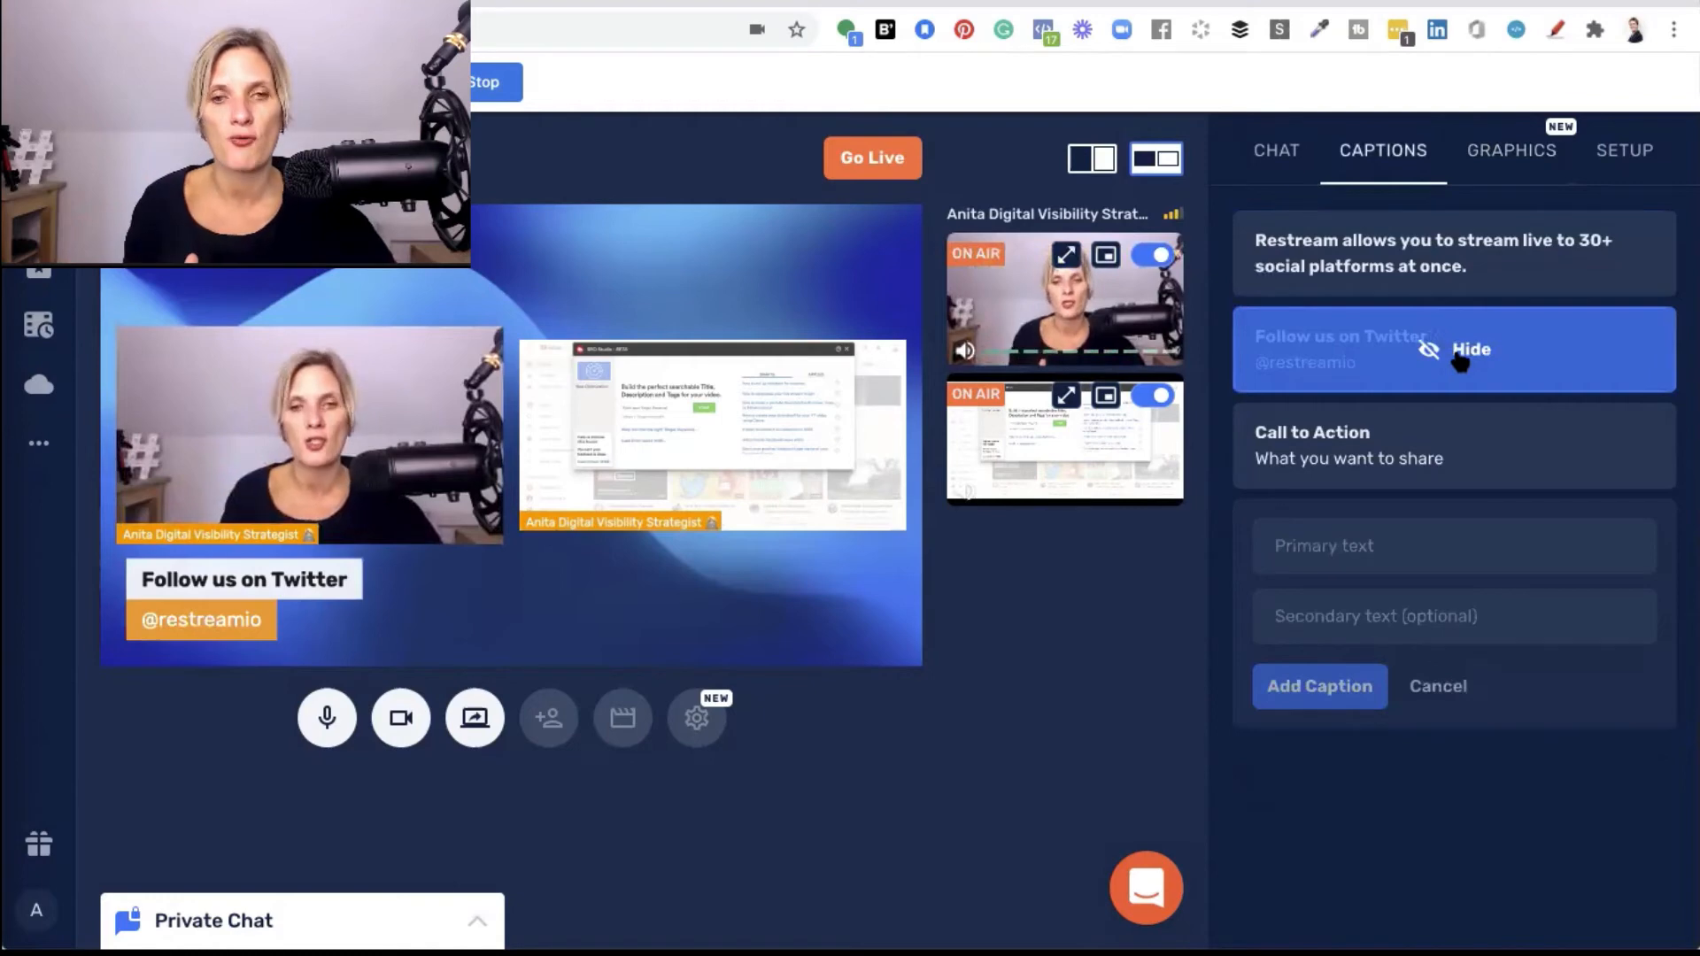
click(1461, 358)
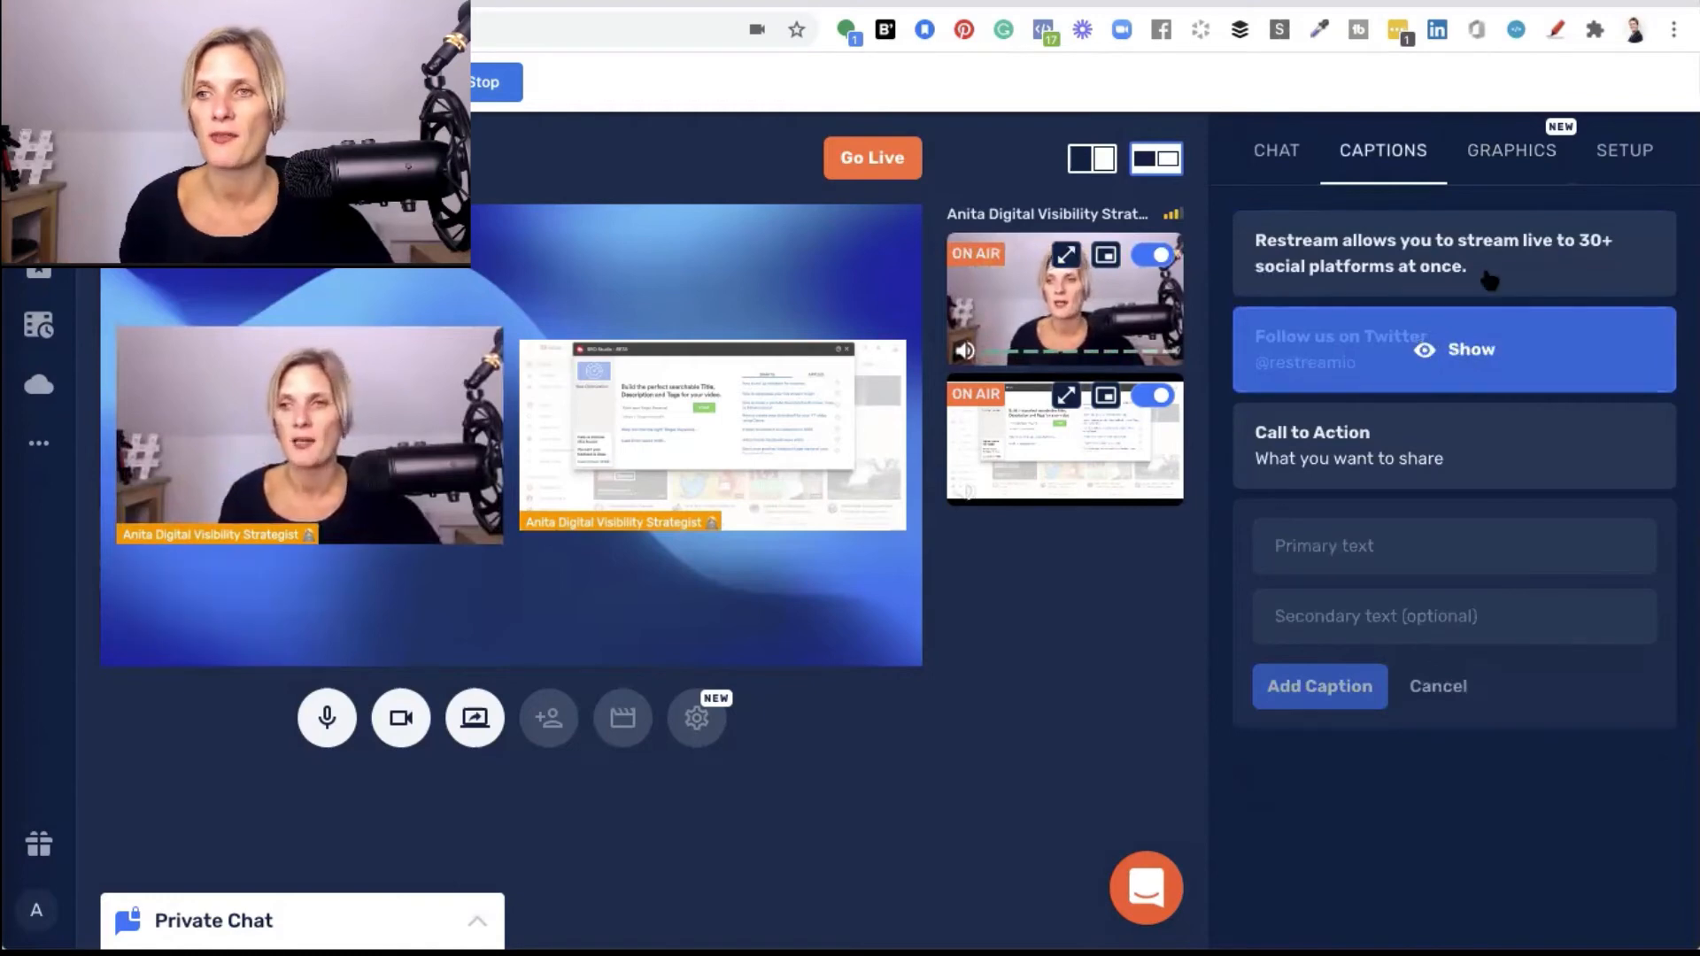
Open the color picker for the graphics' primary color and close it again.
click(1507, 159)
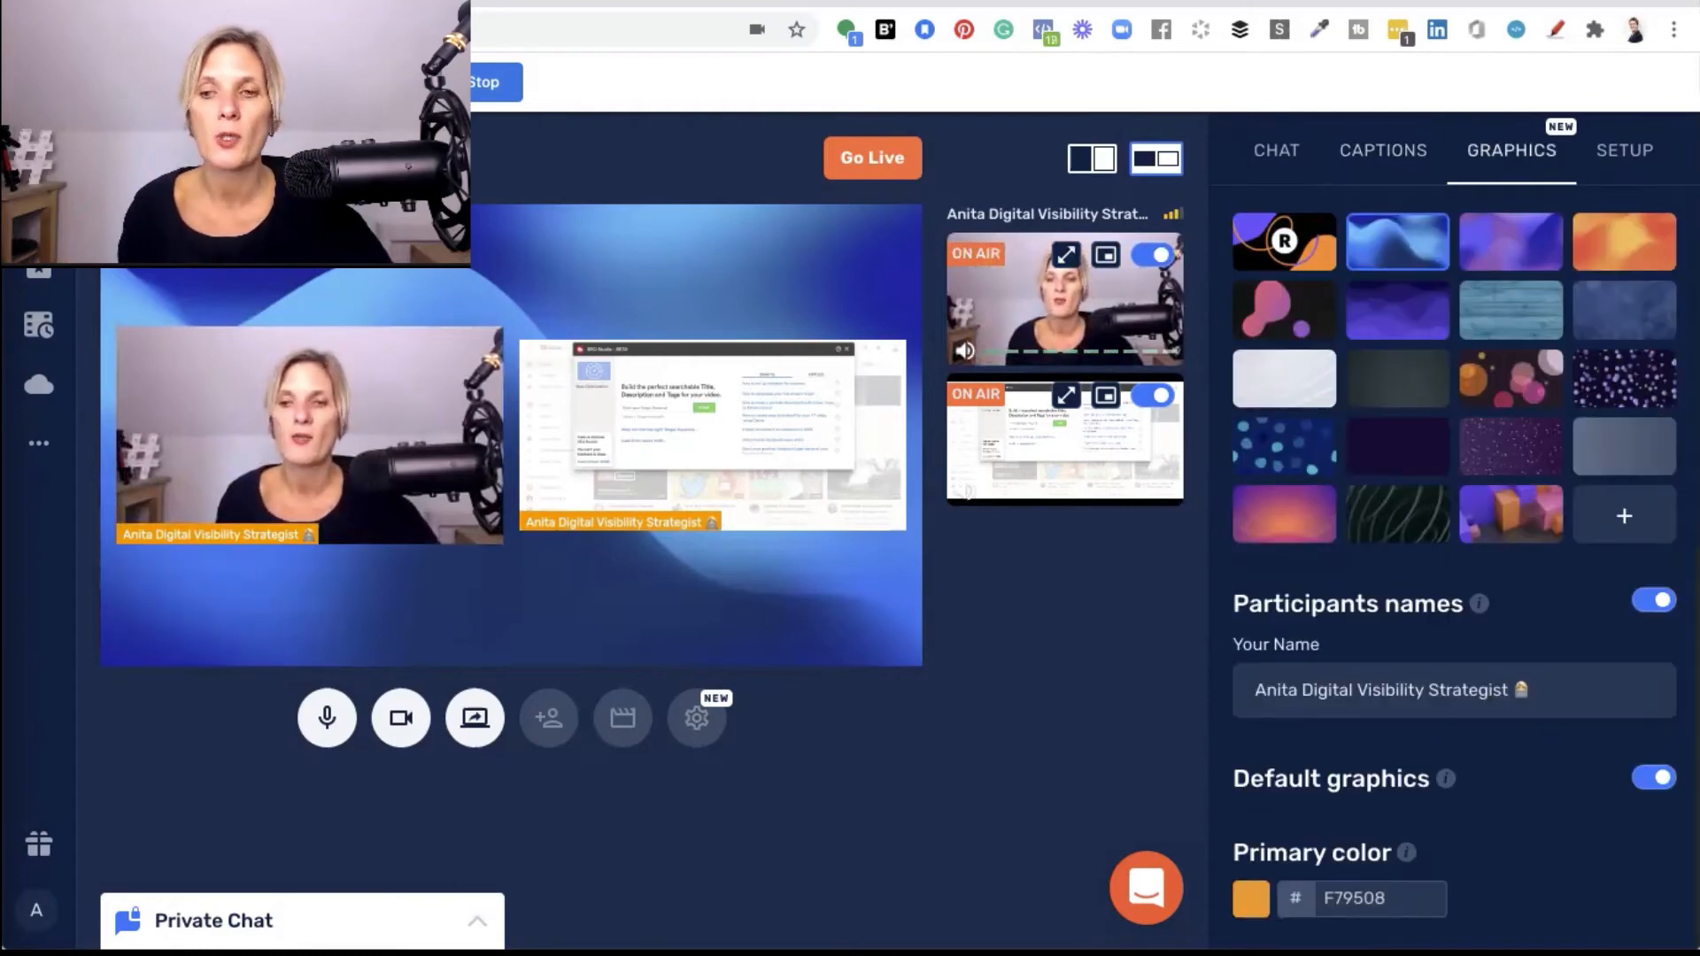
click(1252, 901)
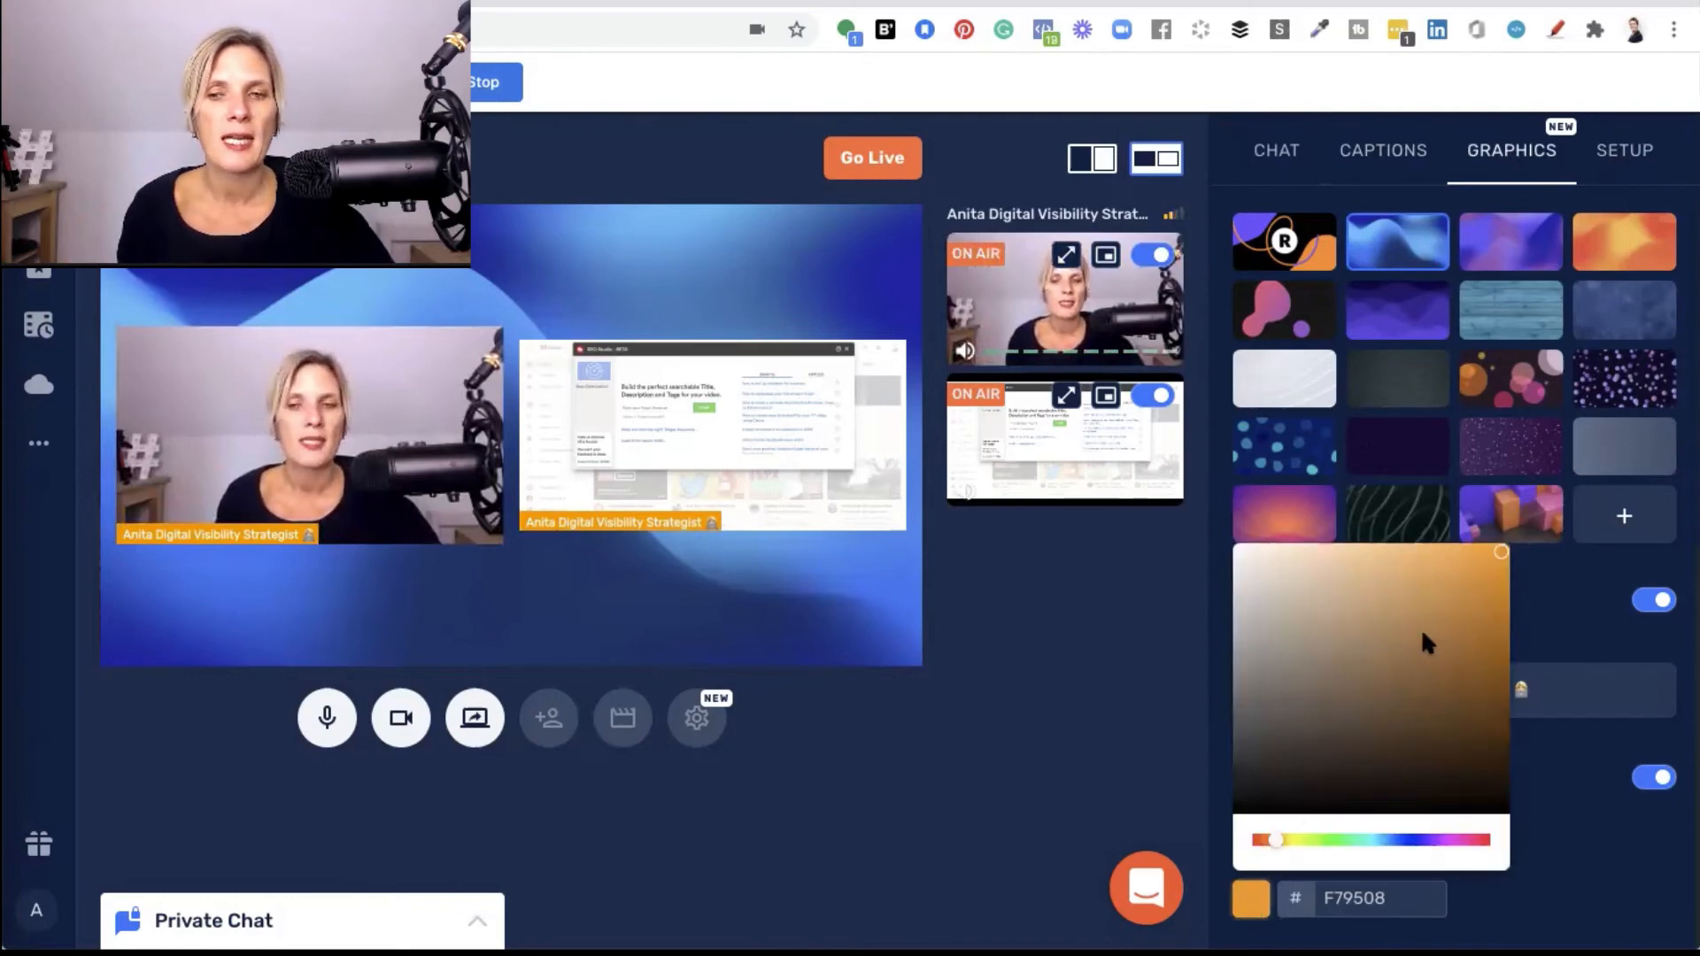
click(1409, 899)
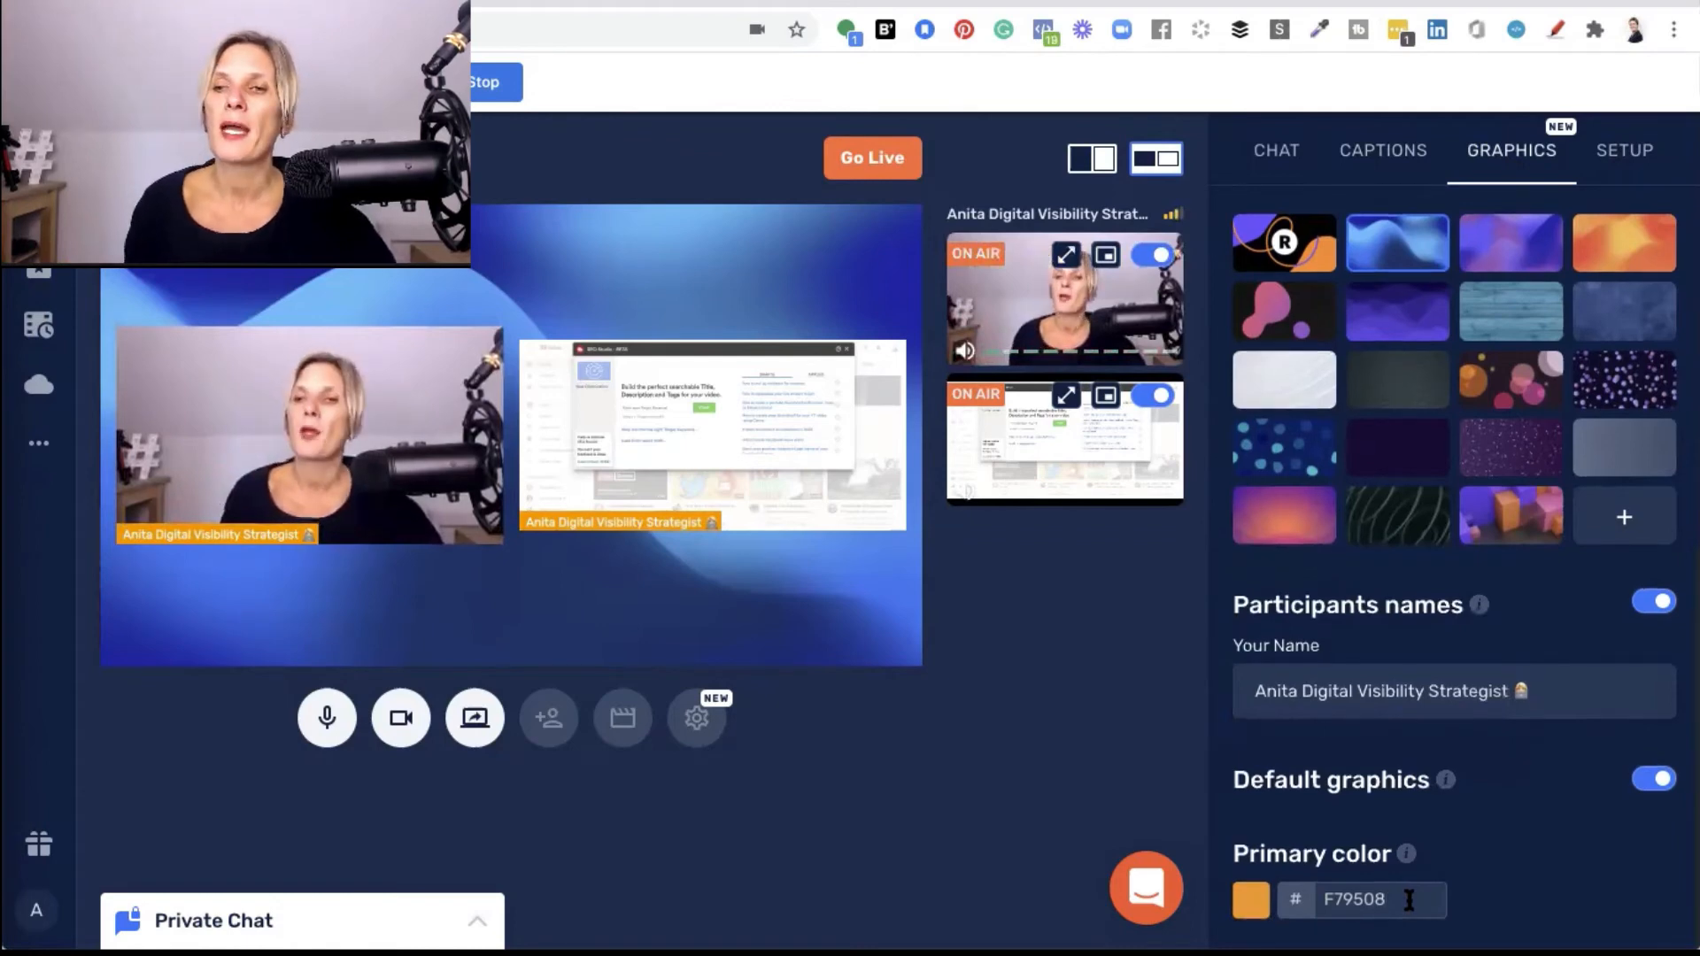
Play the dark blue 00:59 countdown and the uploaded Instagram intro video on the stream in turn, and hide the intro video.
scroll(1409, 899, up, 6)
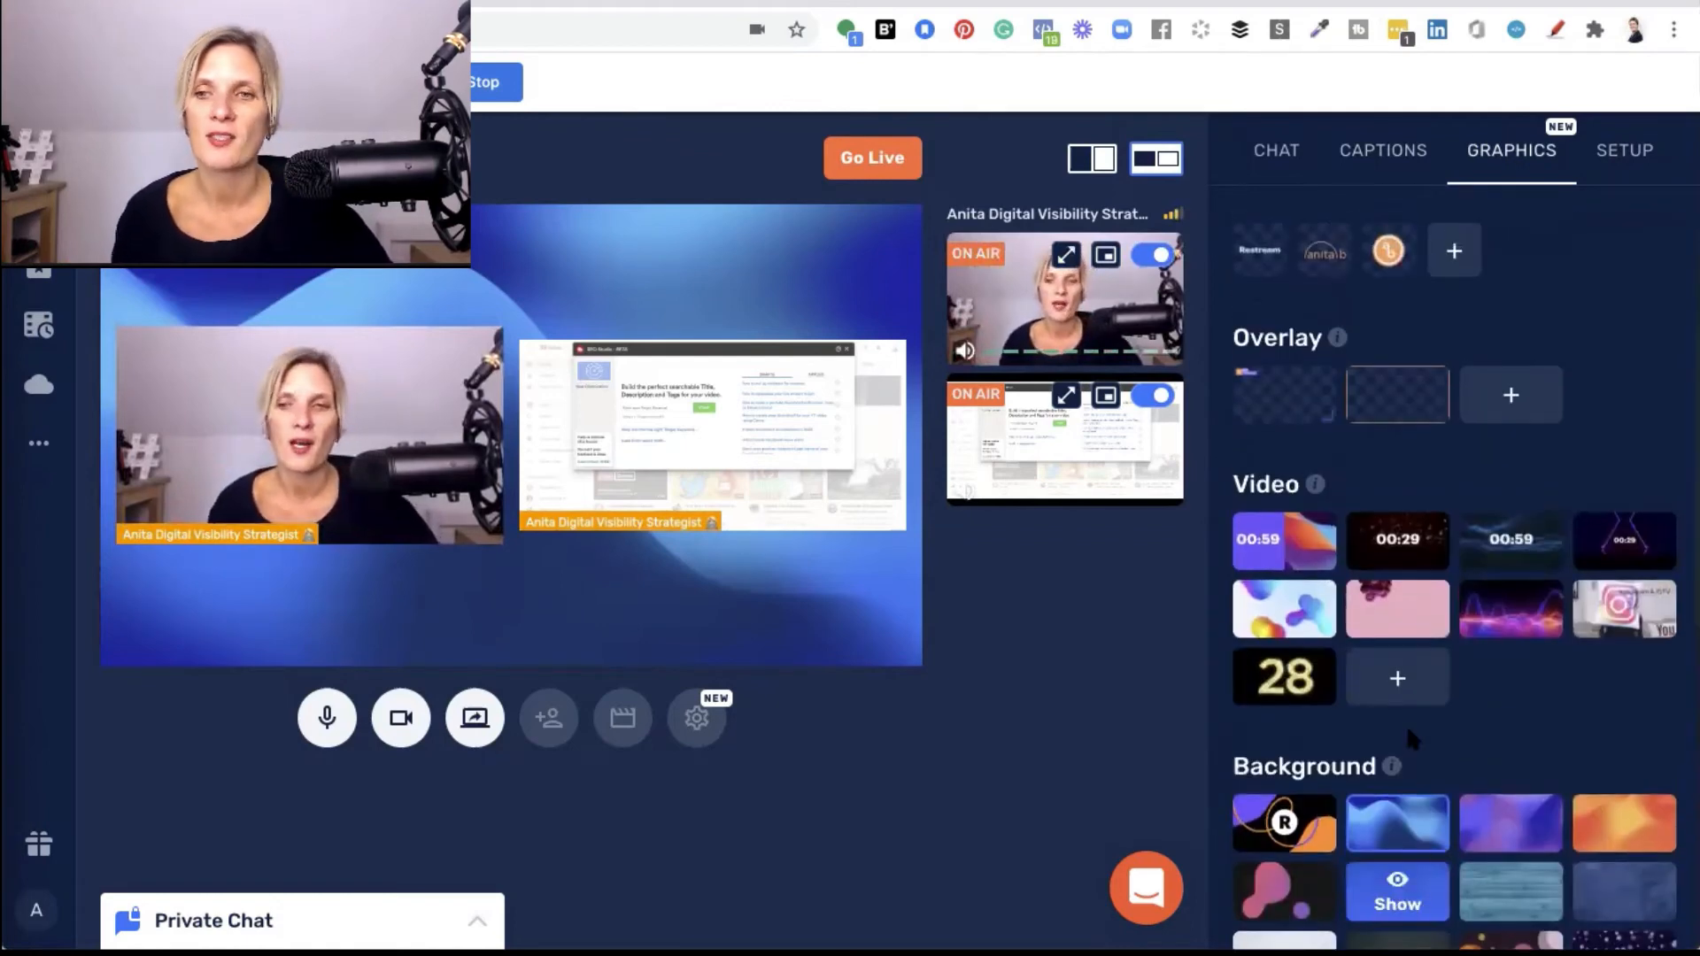
mouse_move(1318, 493)
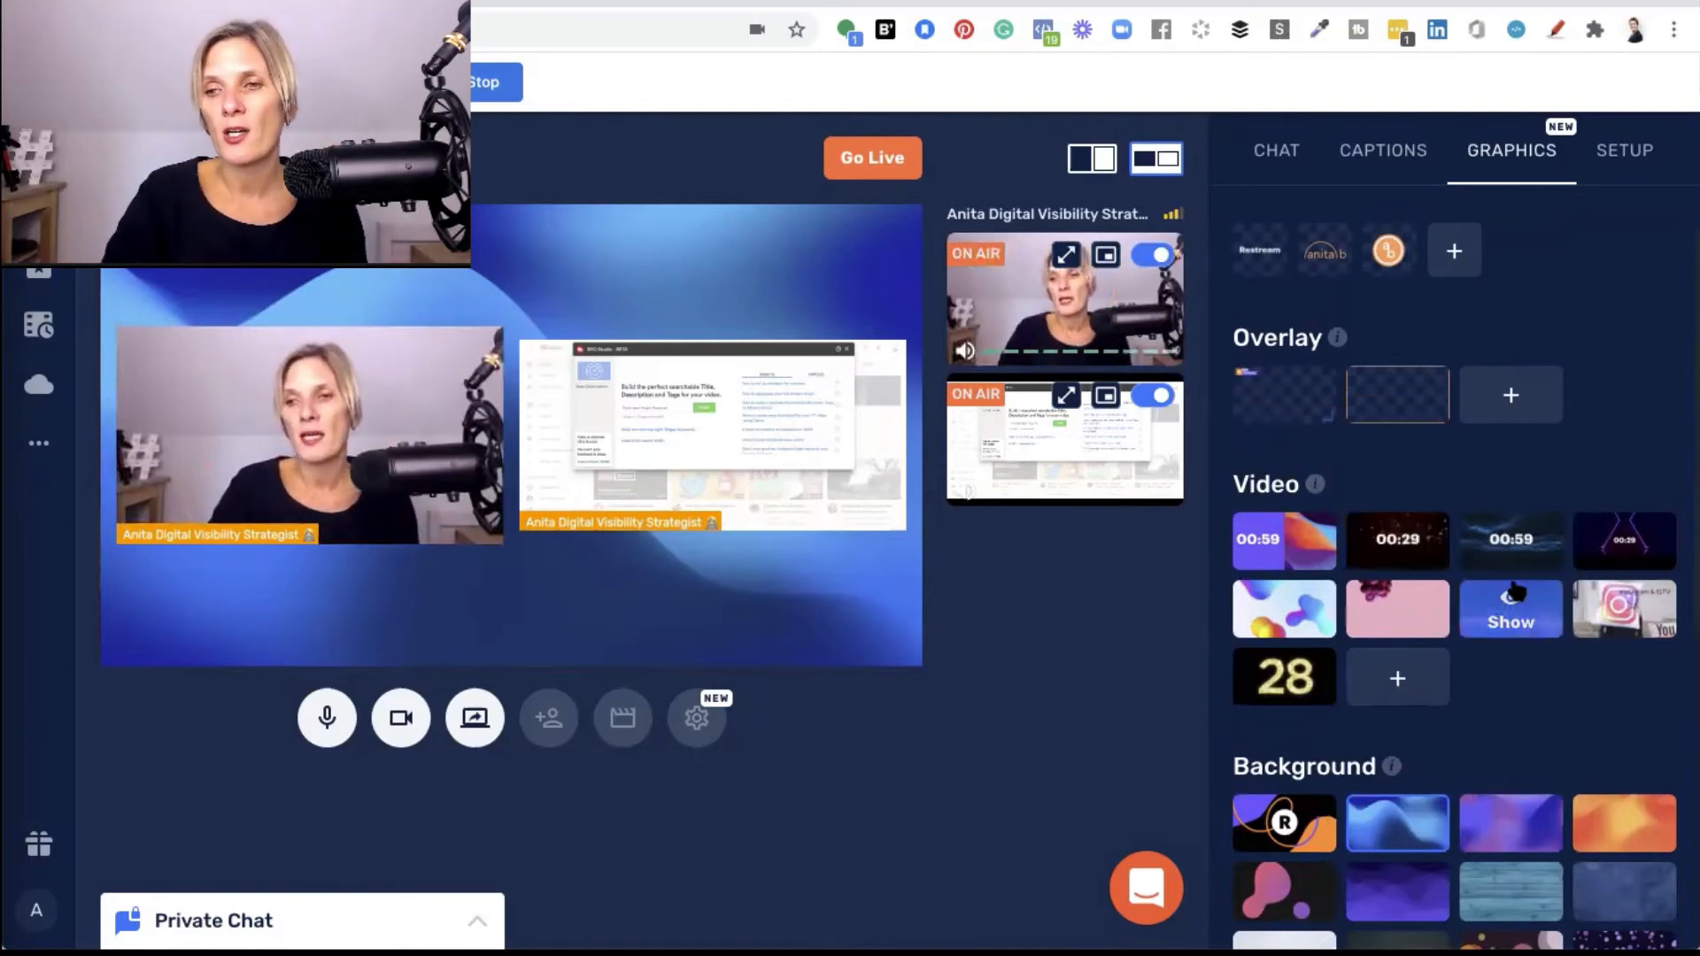
mouse_move(1520, 540)
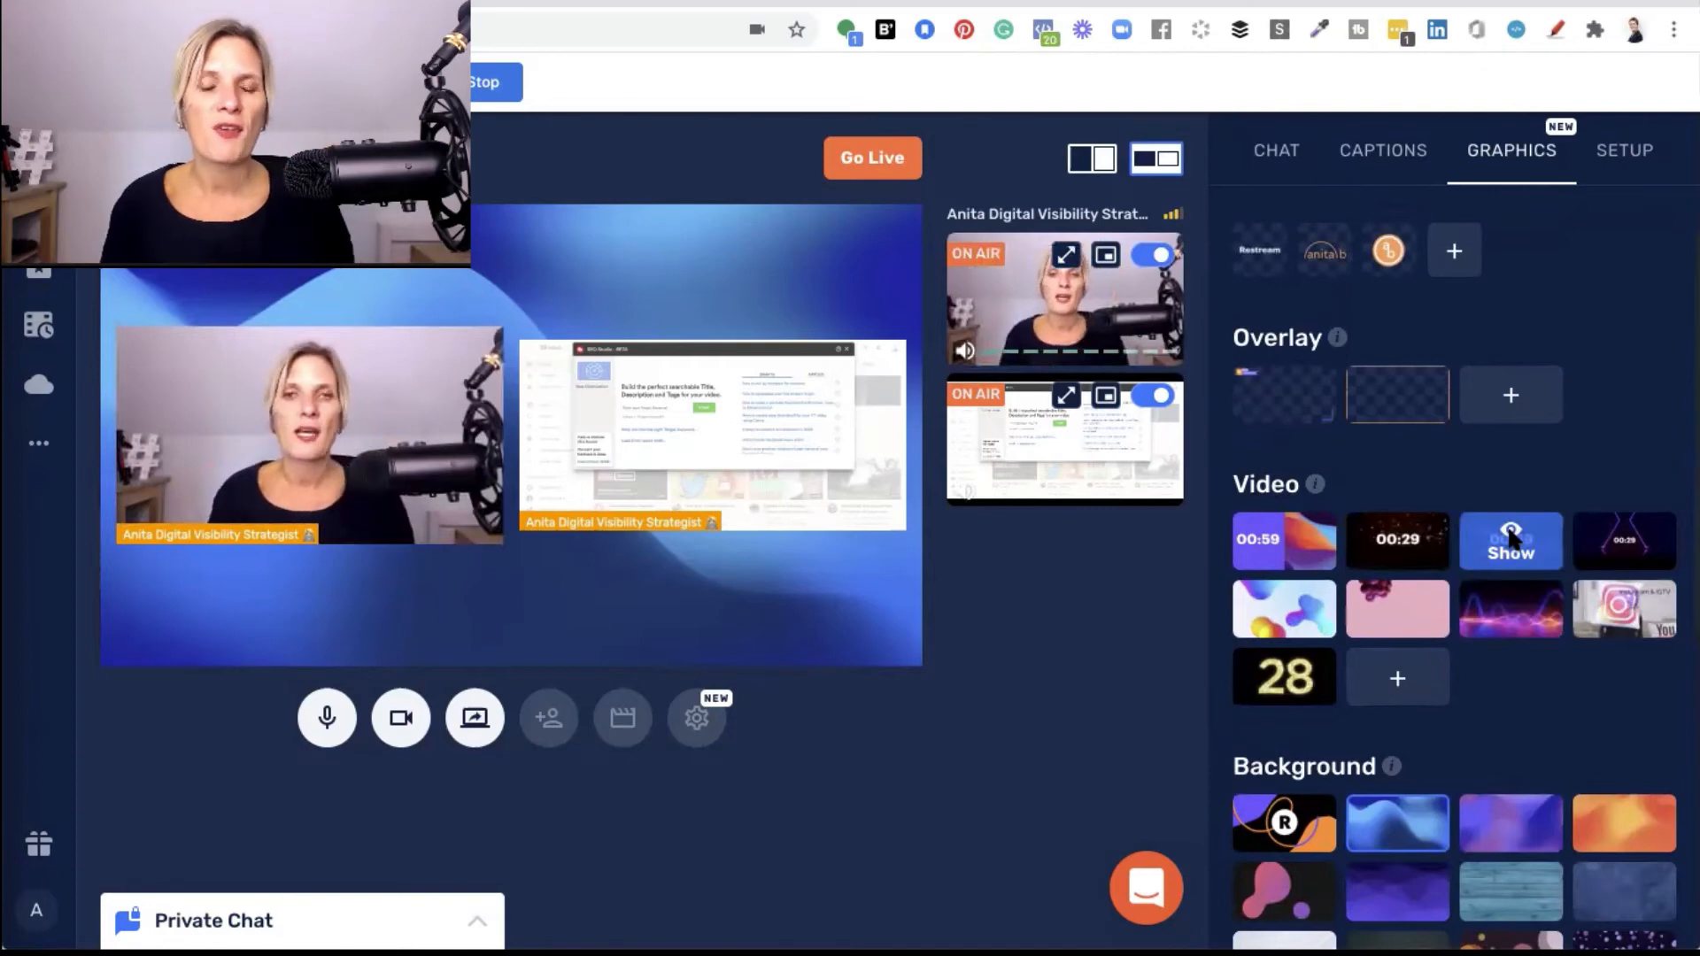
click(1511, 535)
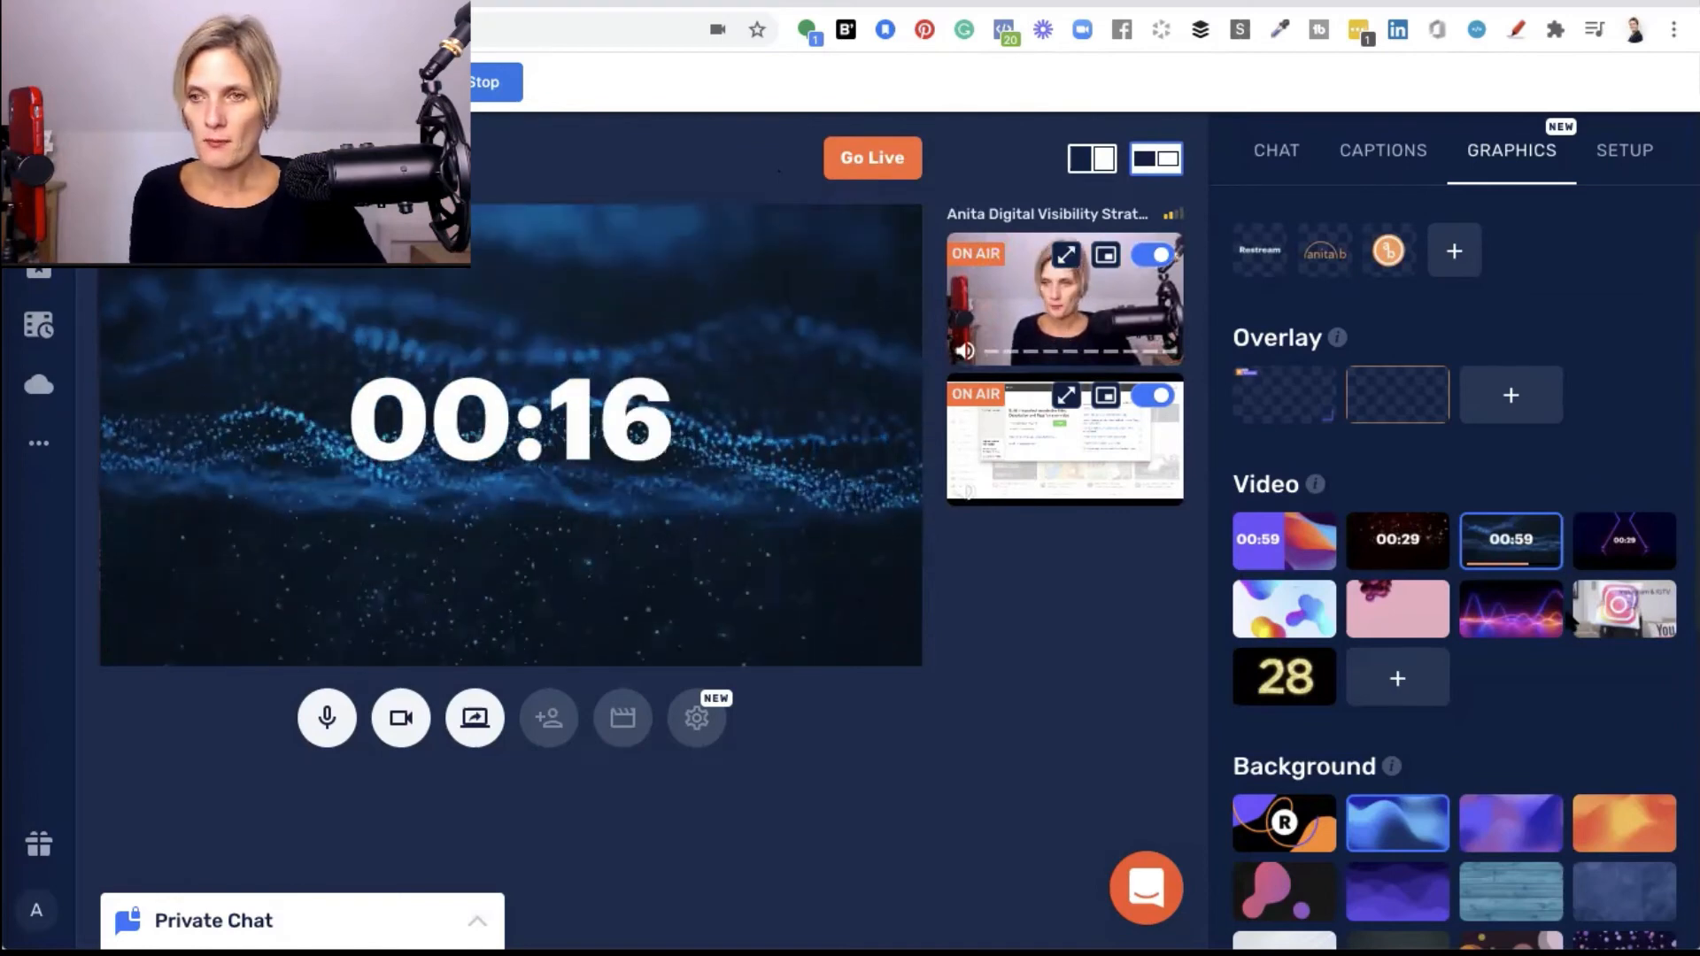
click(1635, 600)
click(1635, 611)
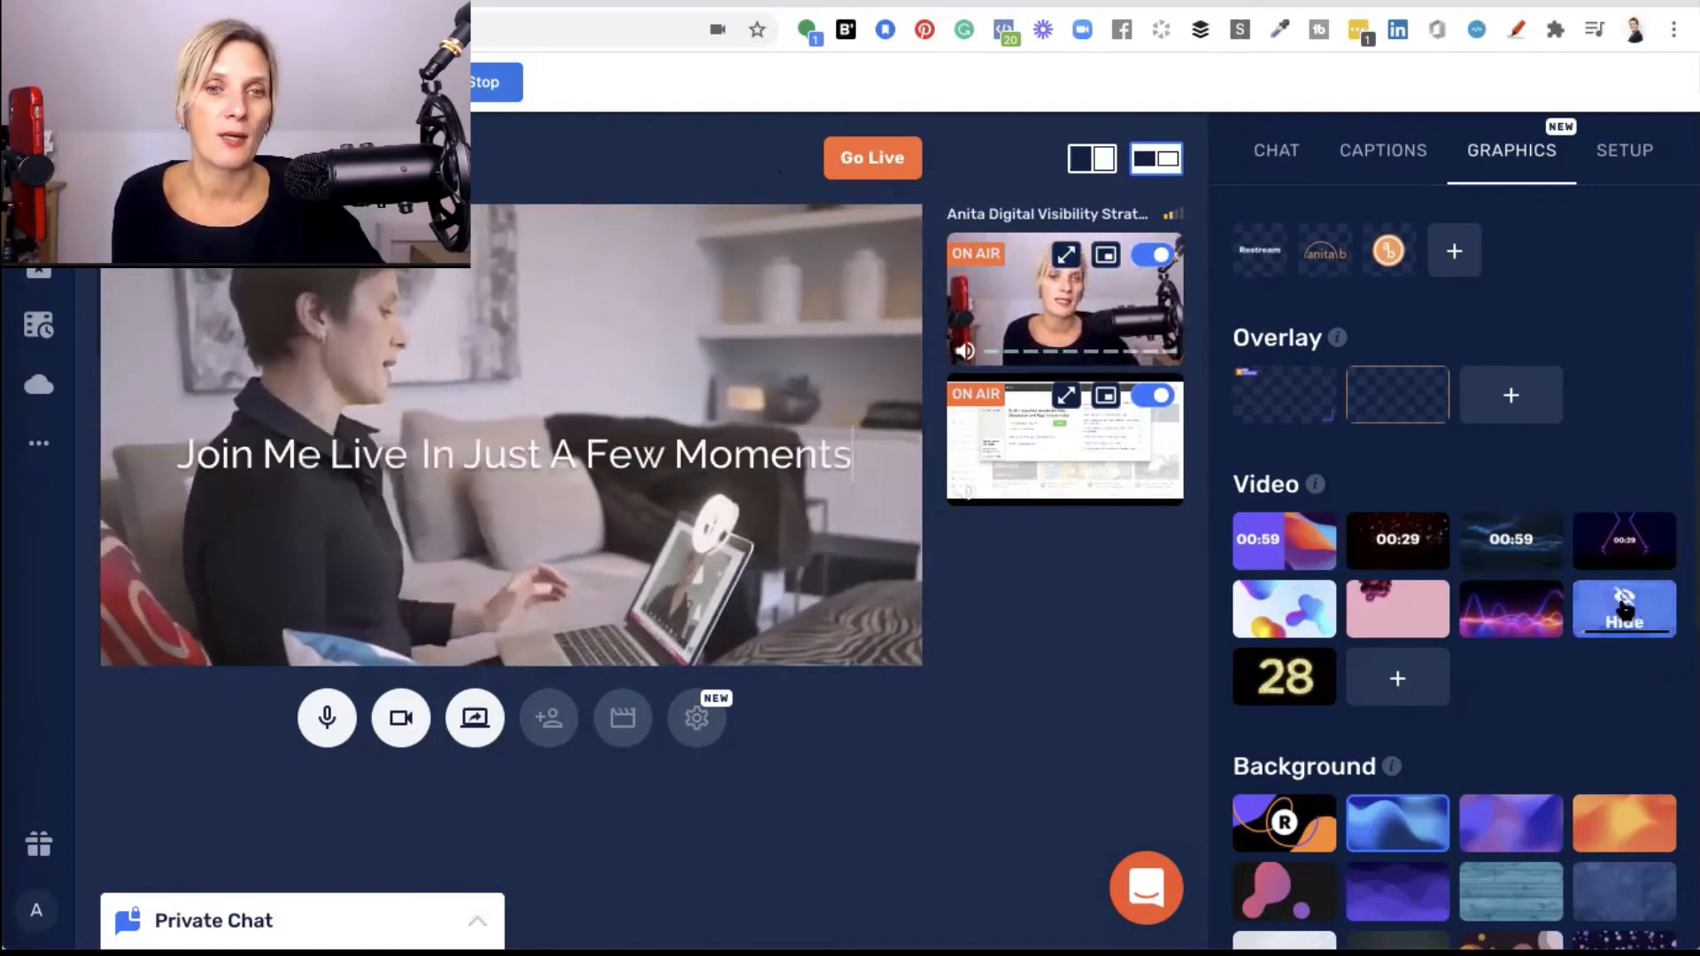
click(1626, 613)
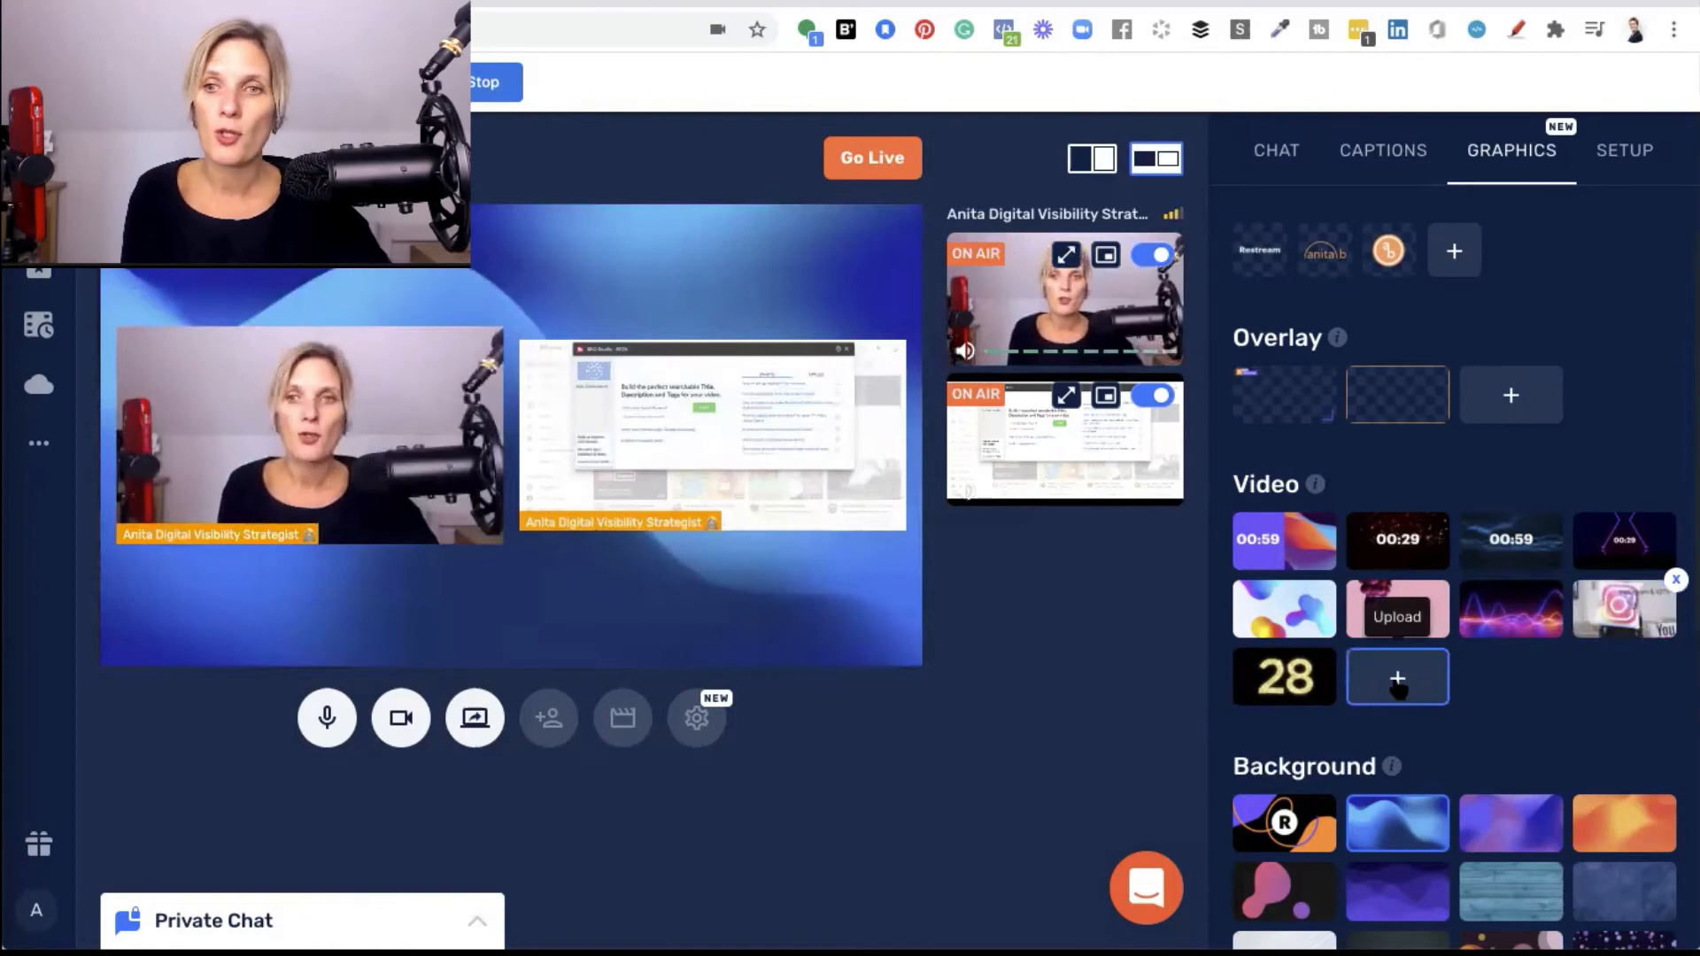
mouse_move(1317, 485)
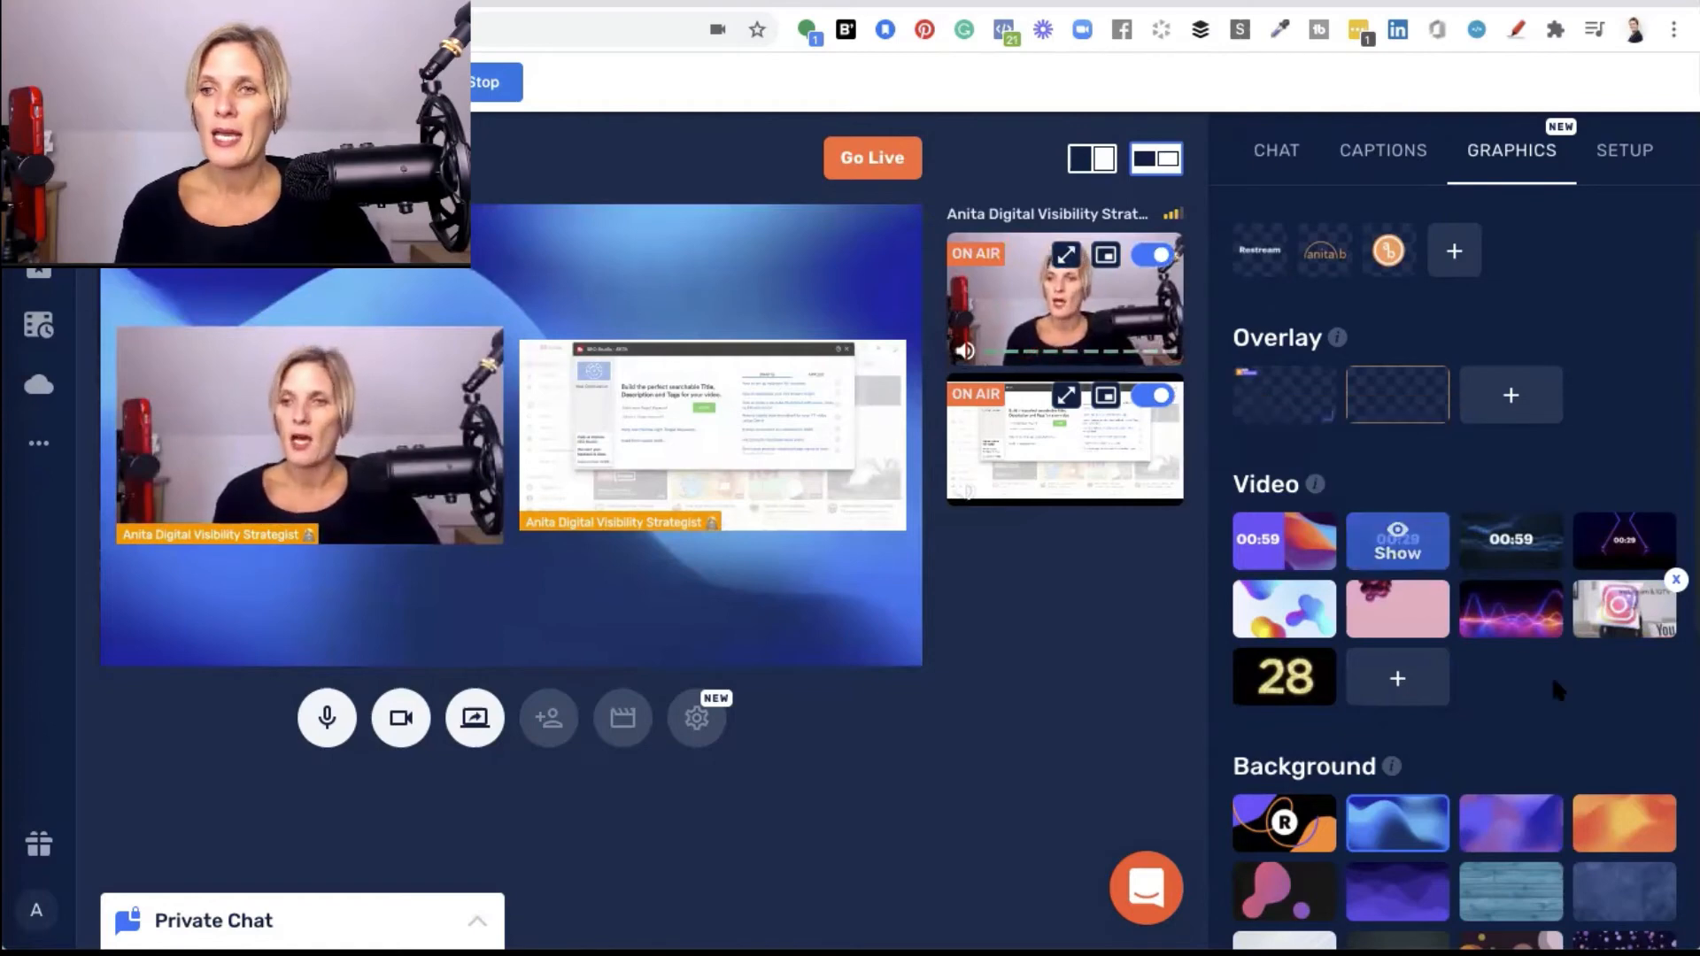
mouse_move(1364, 565)
scroll(1363, 565, down, 5)
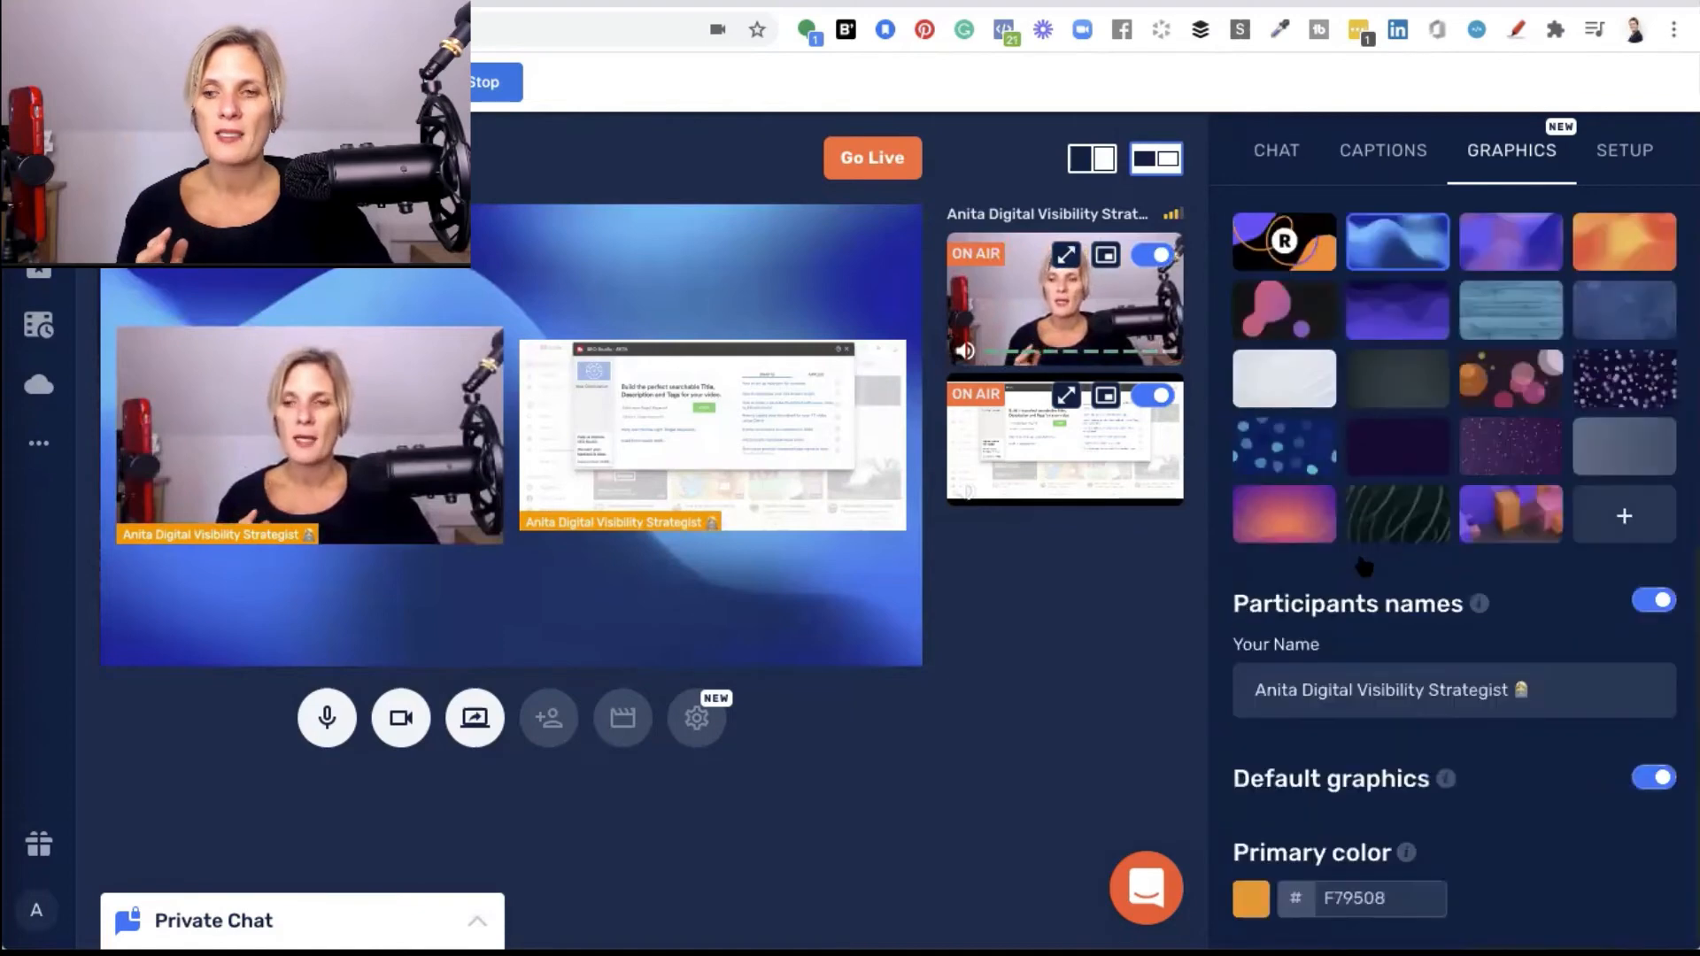
scroll(1365, 563, up, 5)
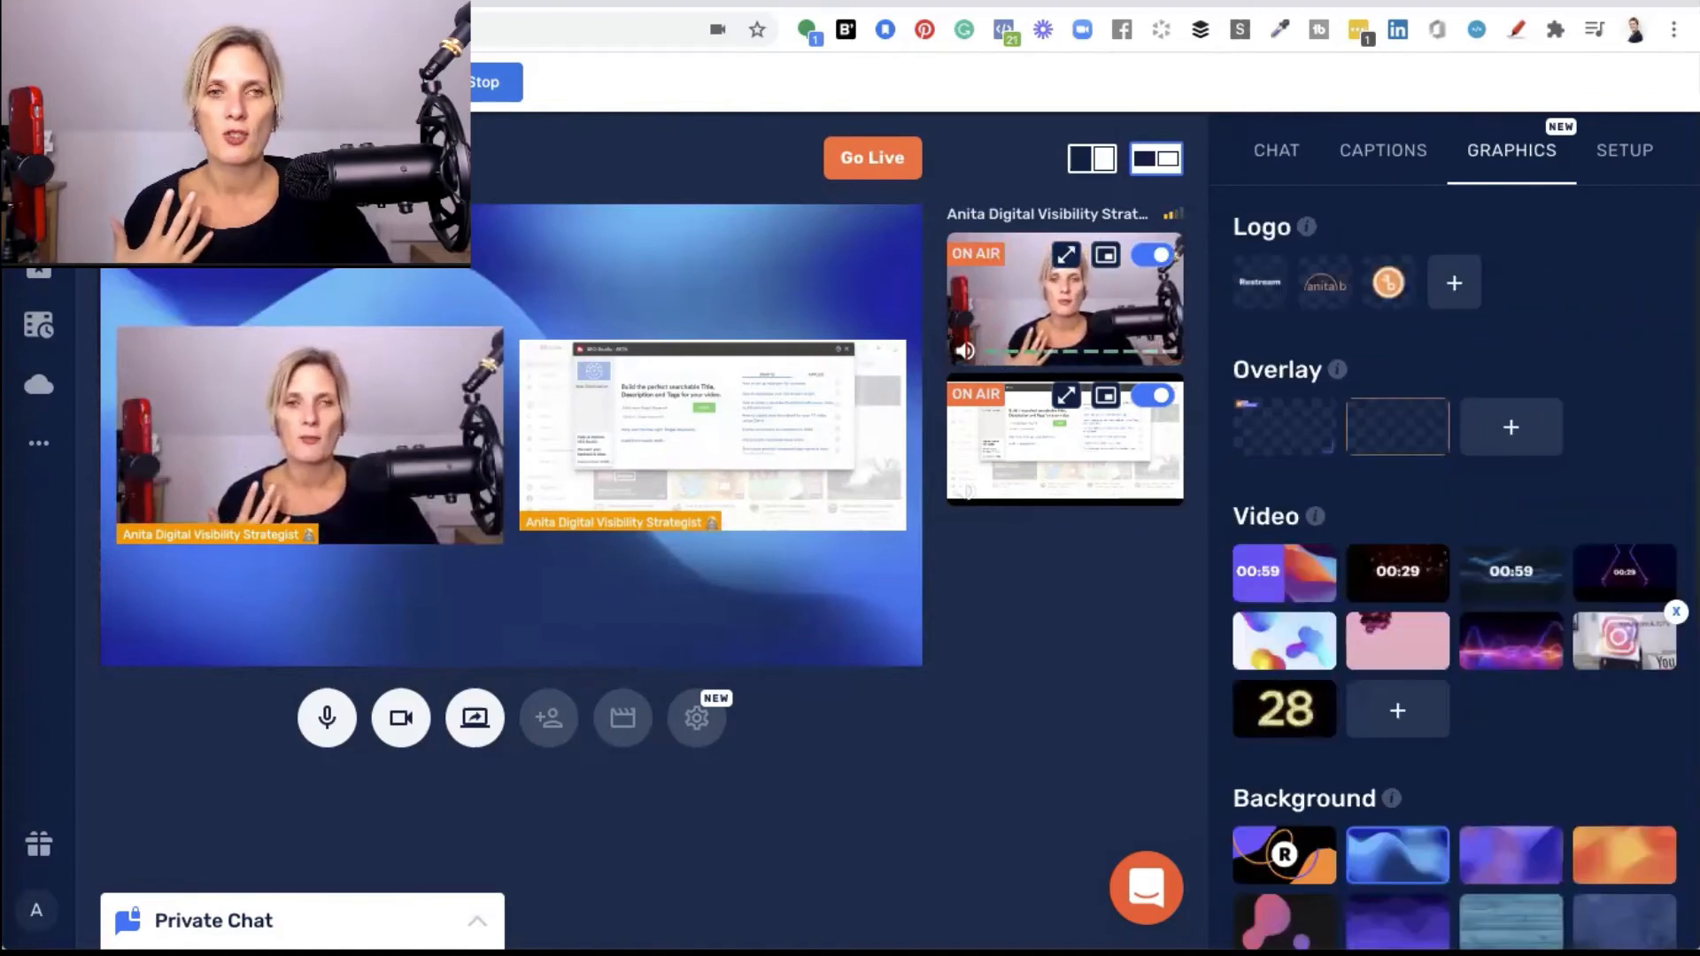
In the stream setup, disable the Facebook destination for Instagram & Facebook and switch the Youtube Events destination on and off again.
click(1628, 152)
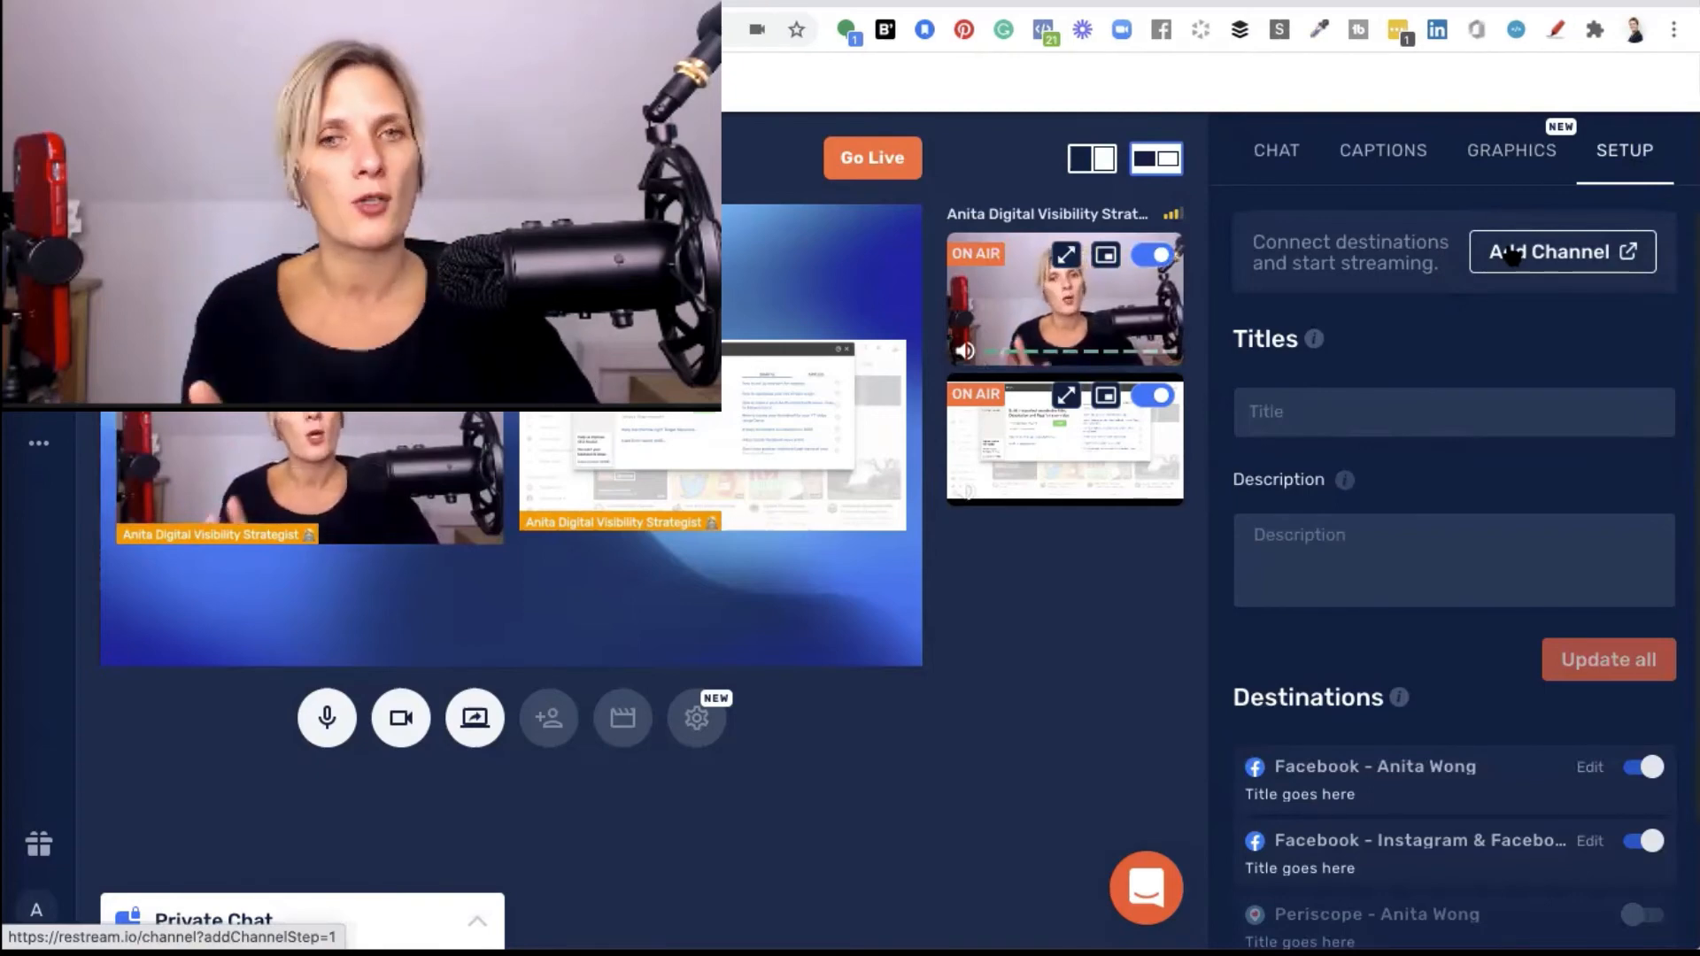
scroll(1497, 373, down, 3)
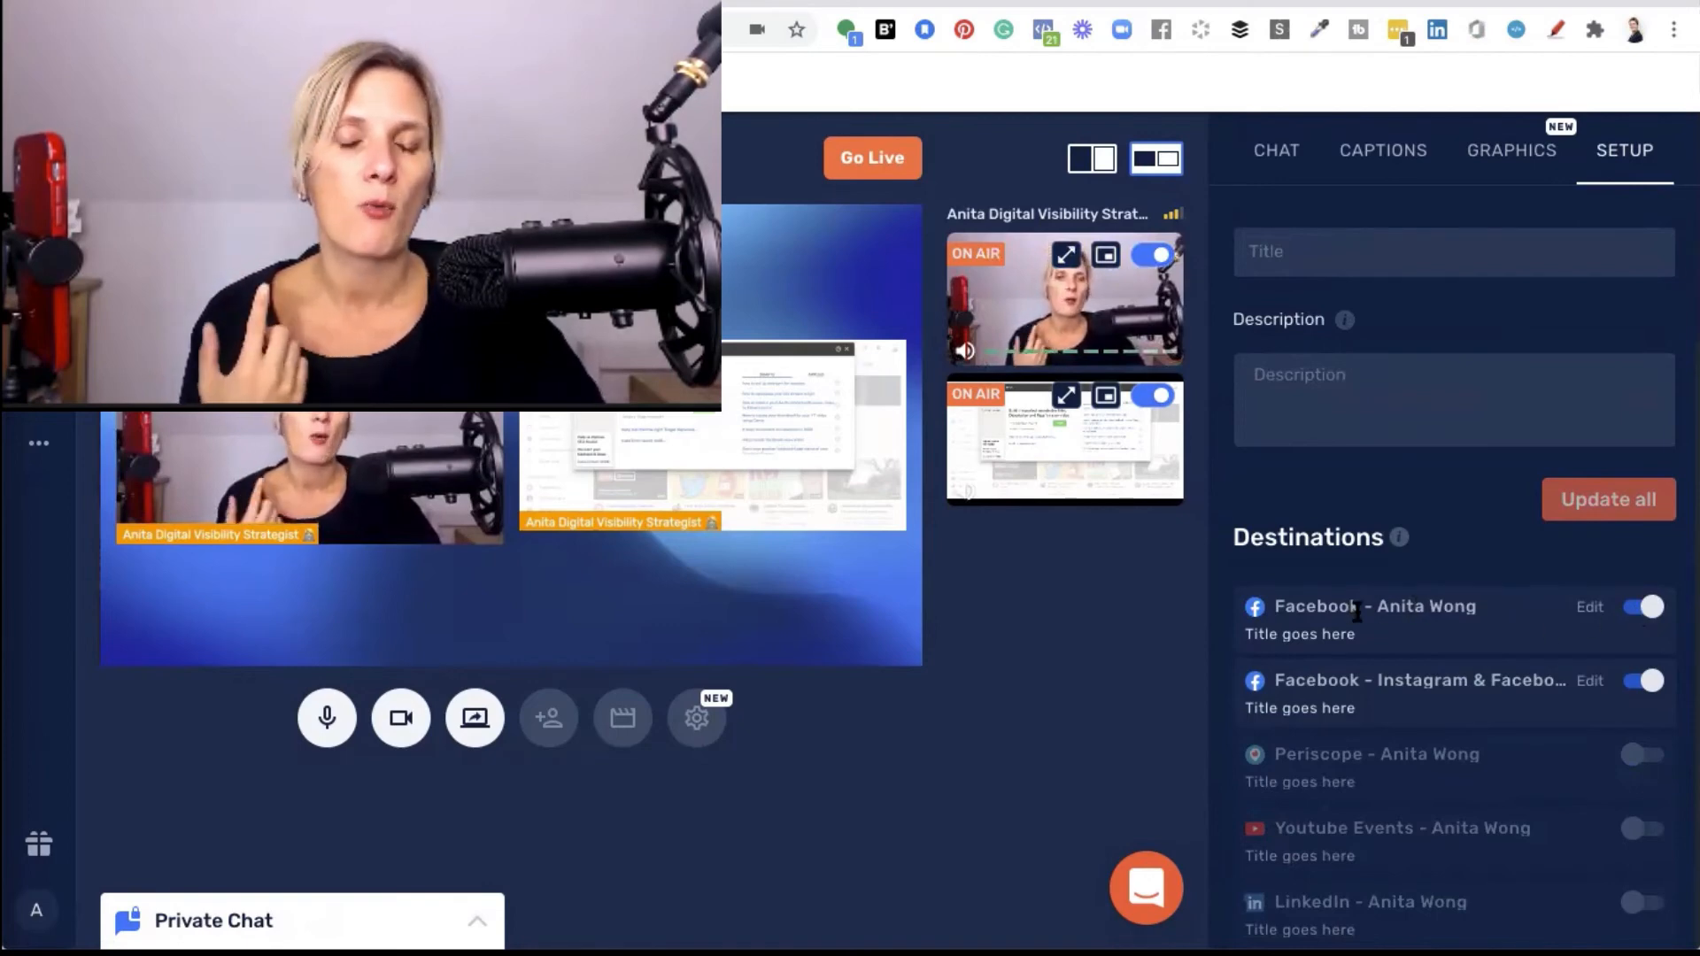
click(1641, 683)
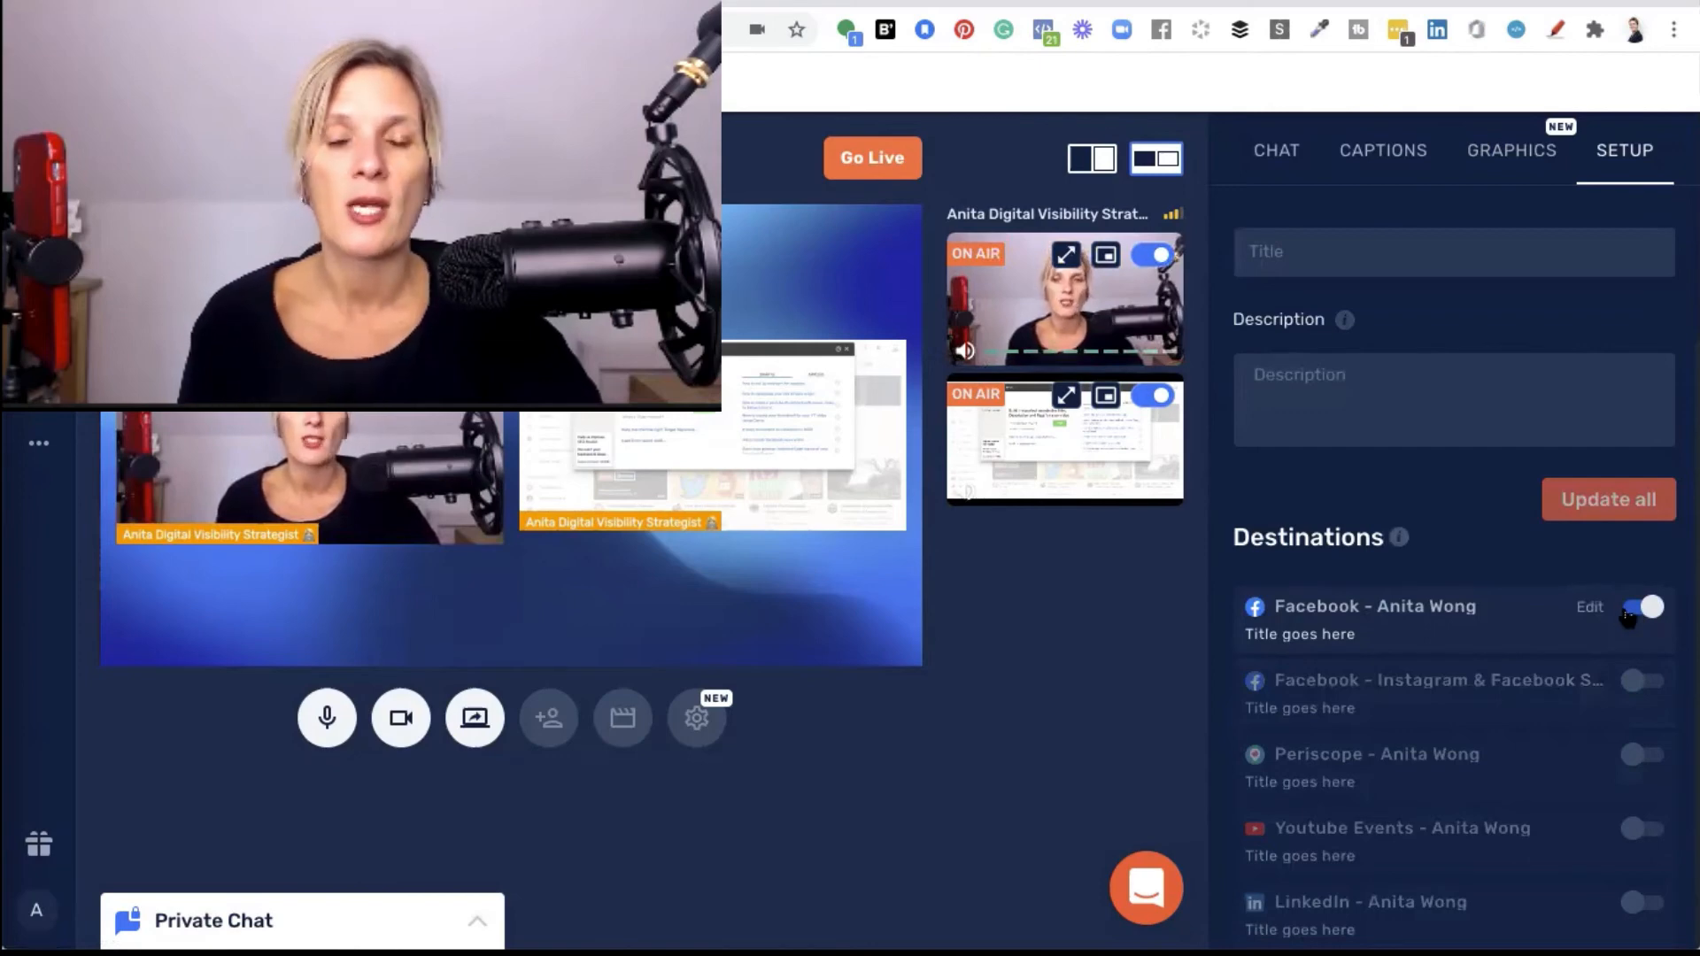
click(1632, 834)
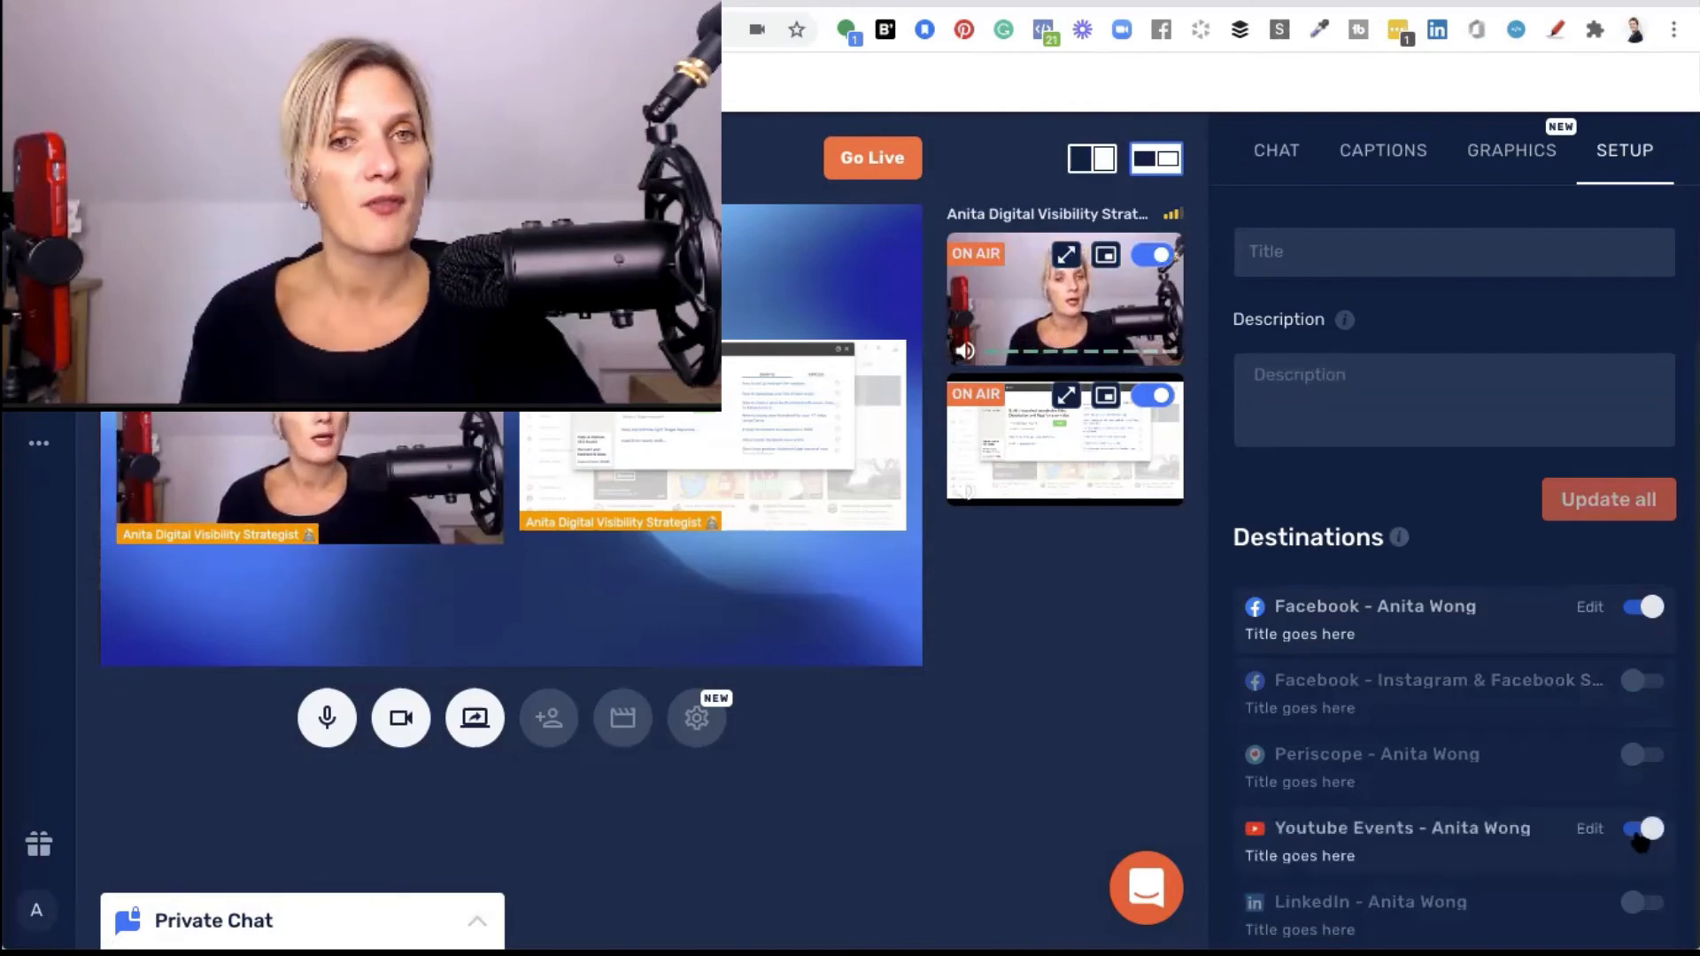
scroll(1640, 841, up, 3)
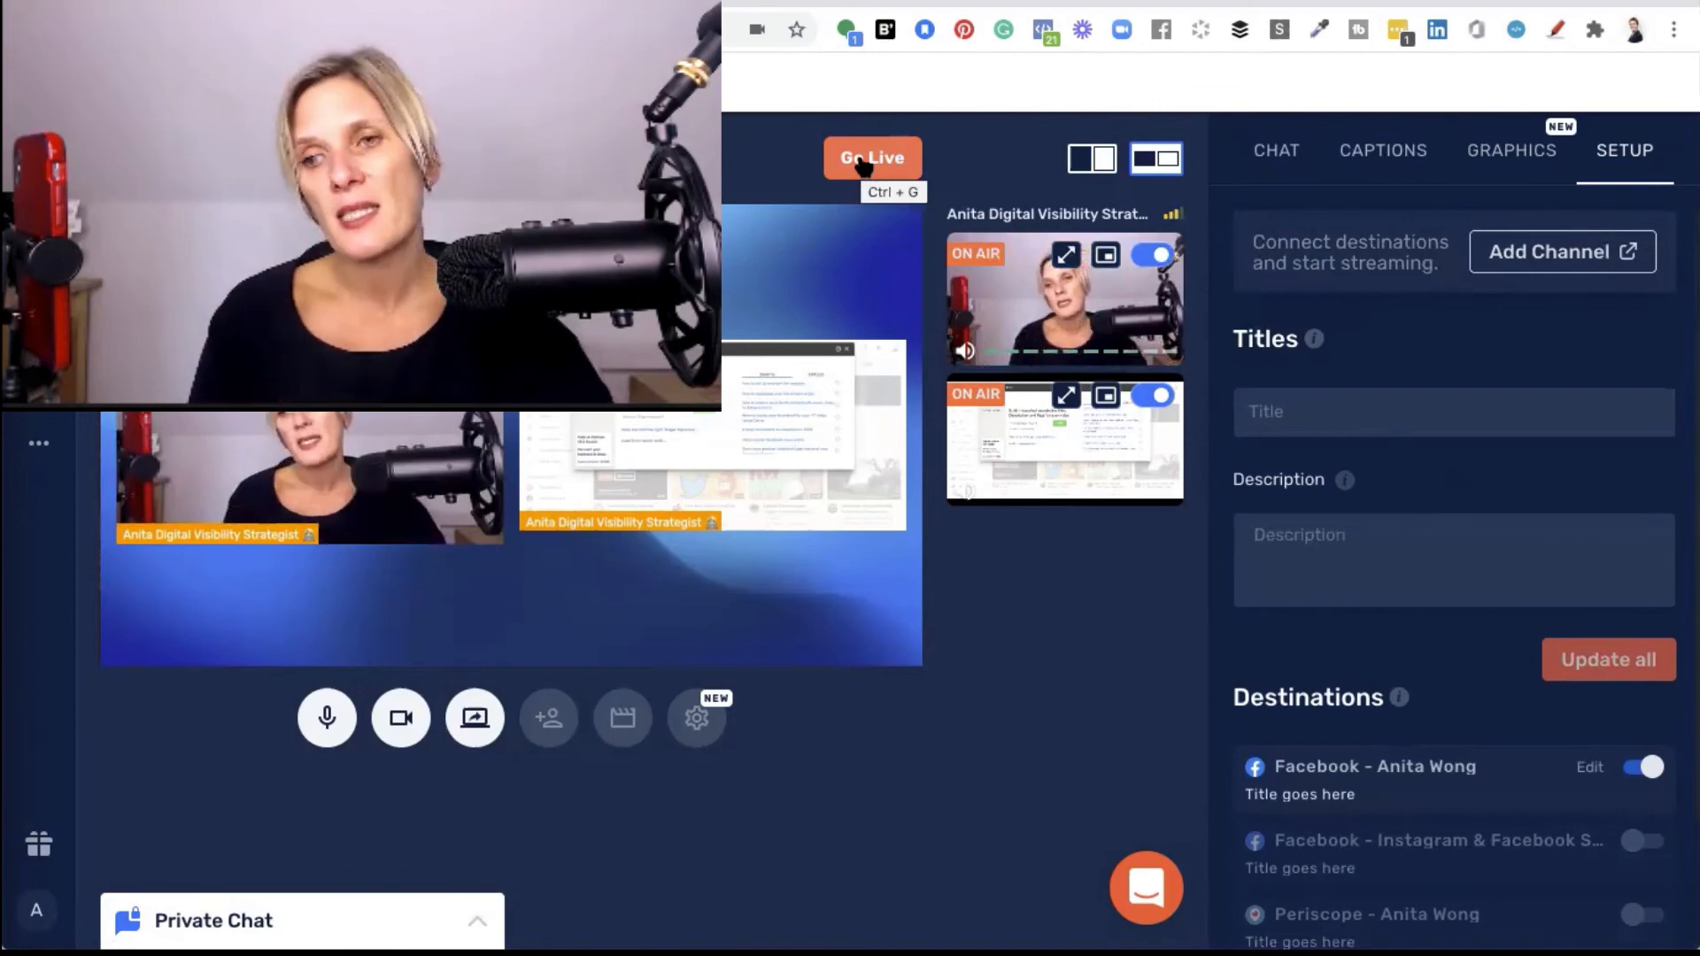
scroll(1291, 599, down, 2)
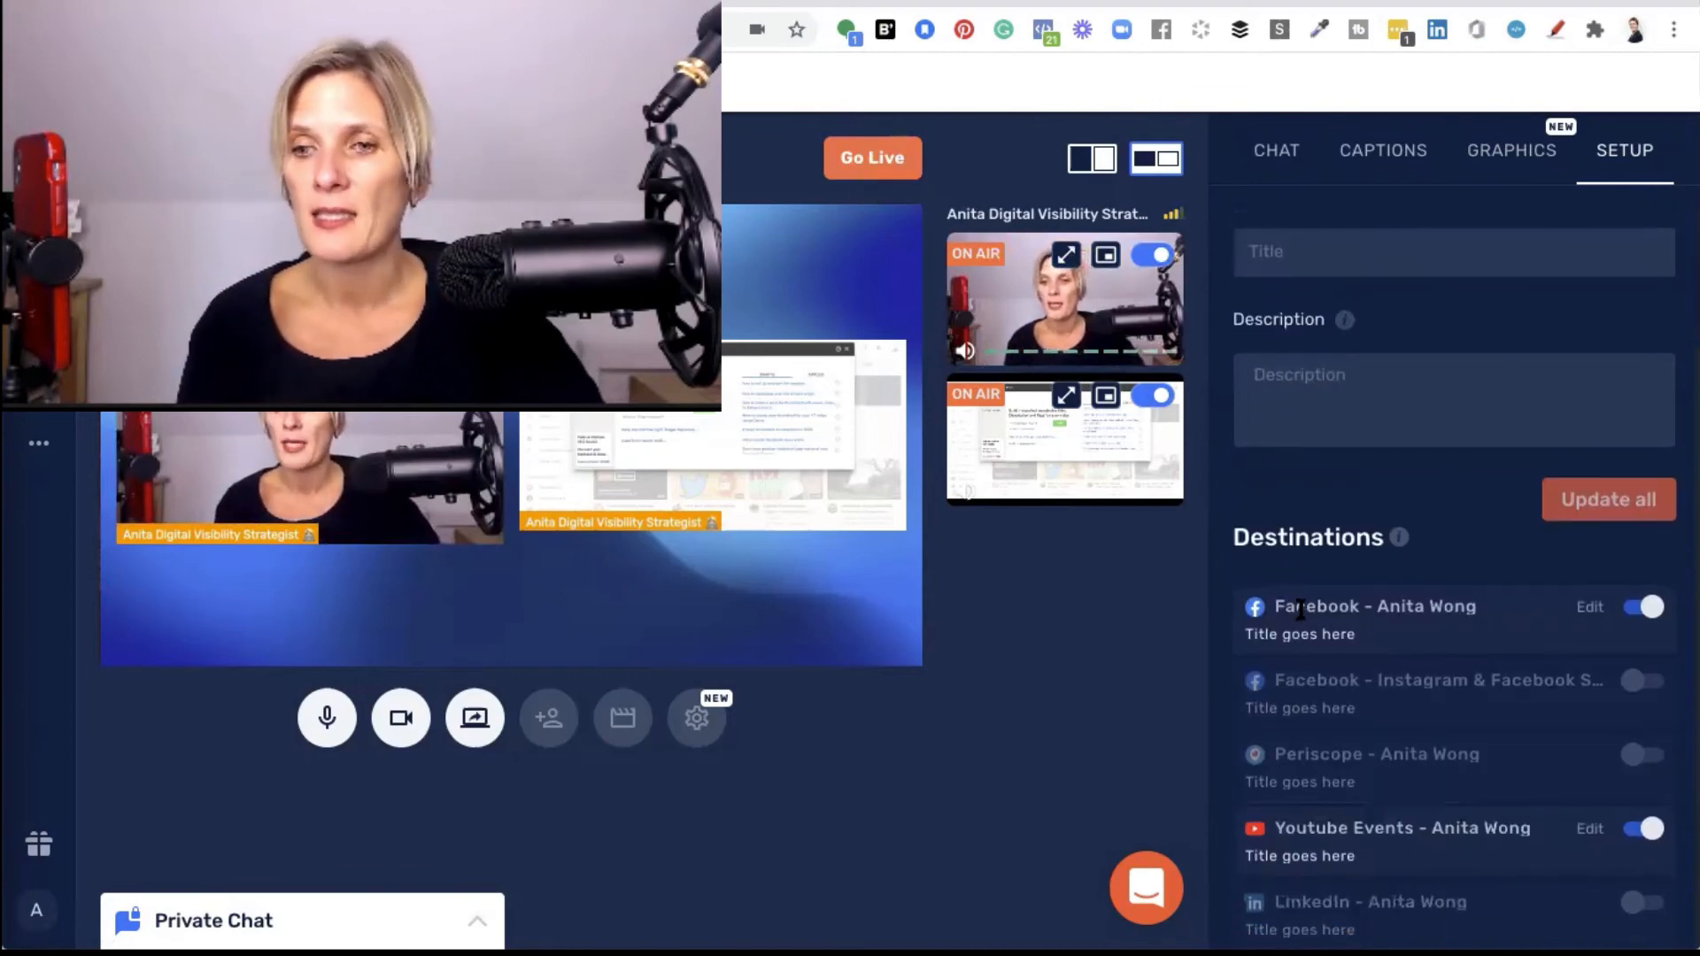
click(1636, 840)
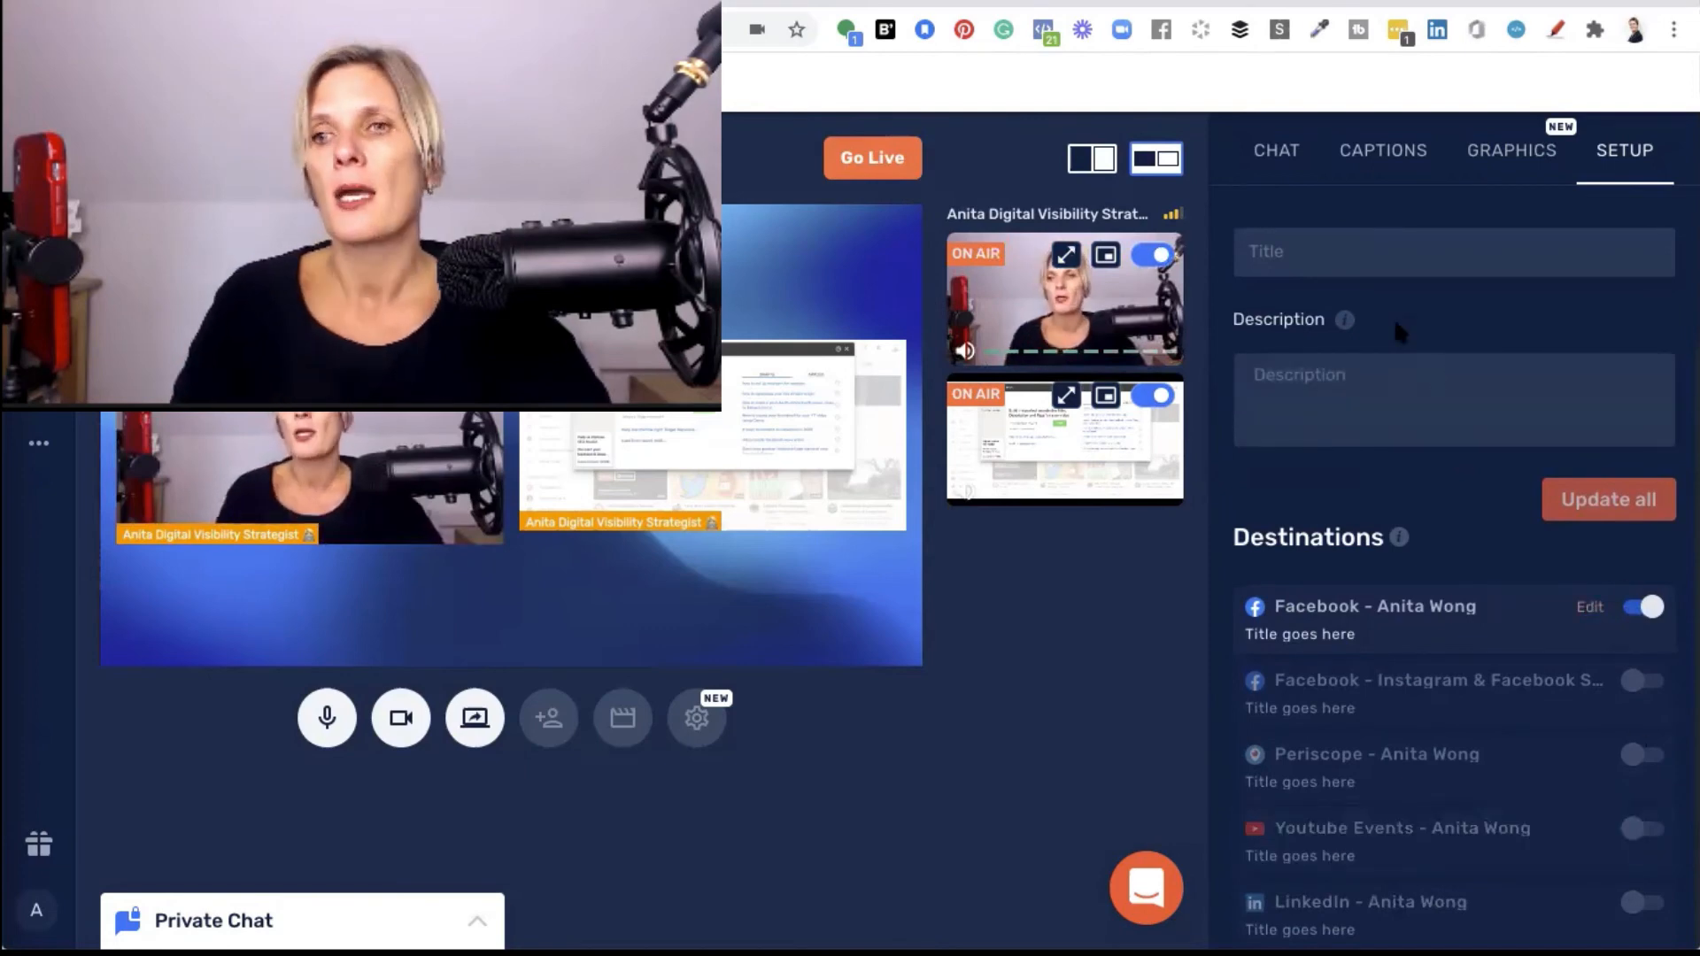
Set both the stream title and description to "testing" and apply them to all destinations.
click(1347, 261)
text(testing)
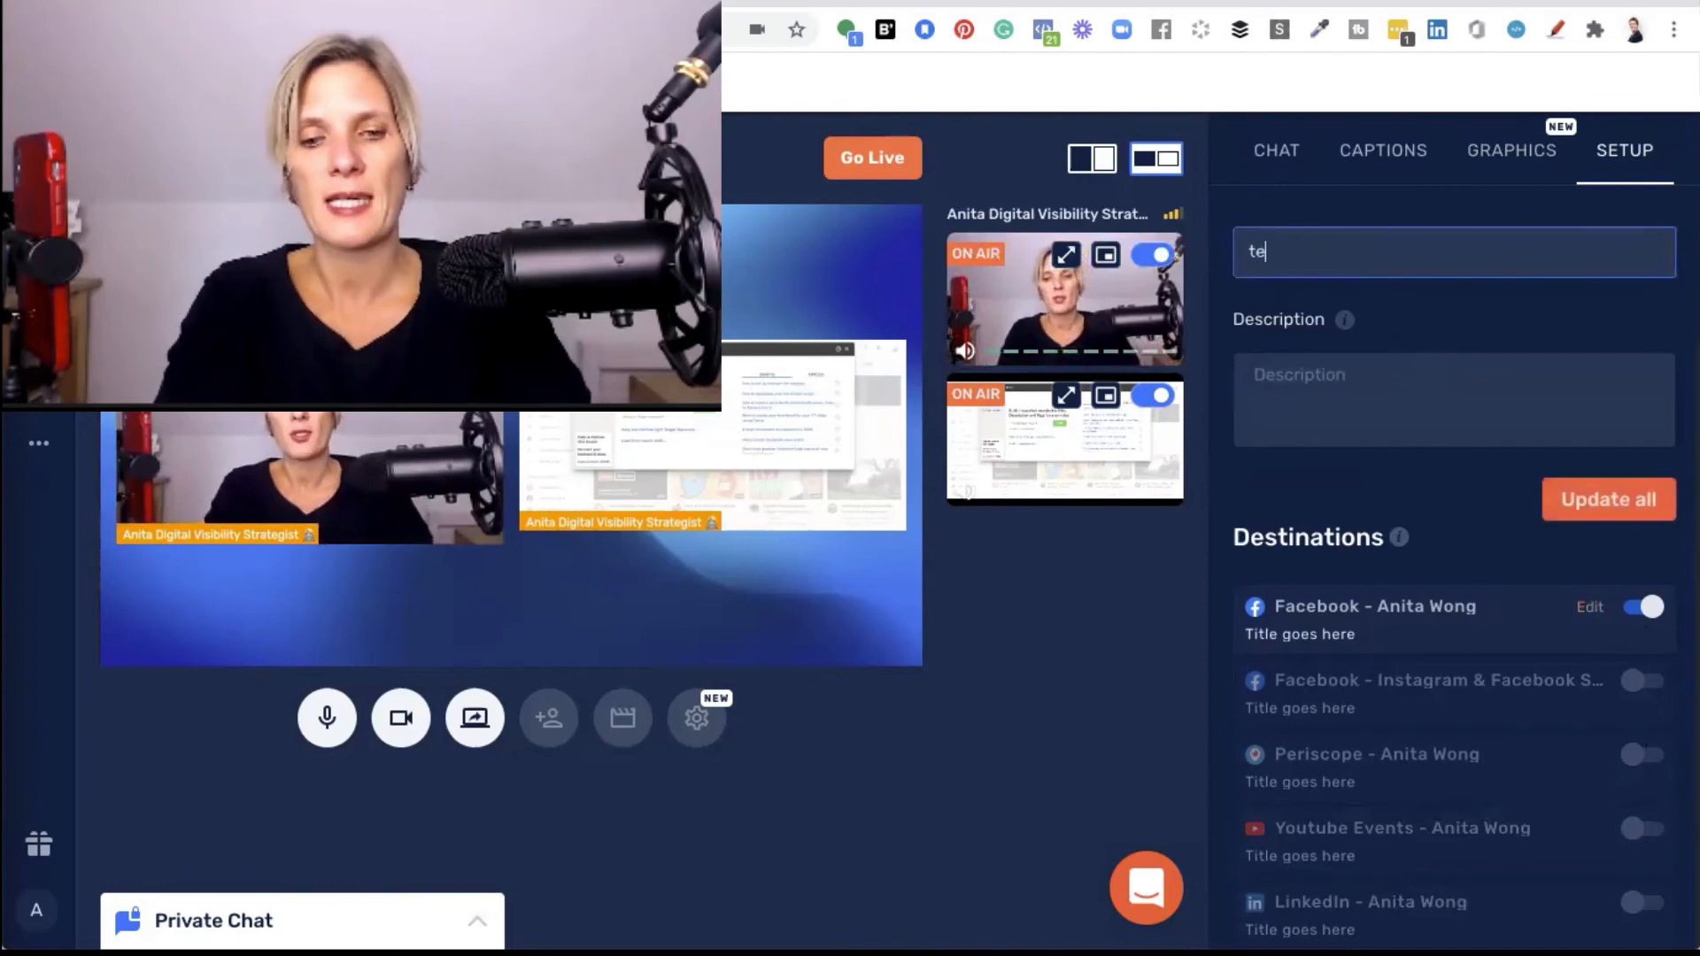
click(1309, 379)
text(testing)
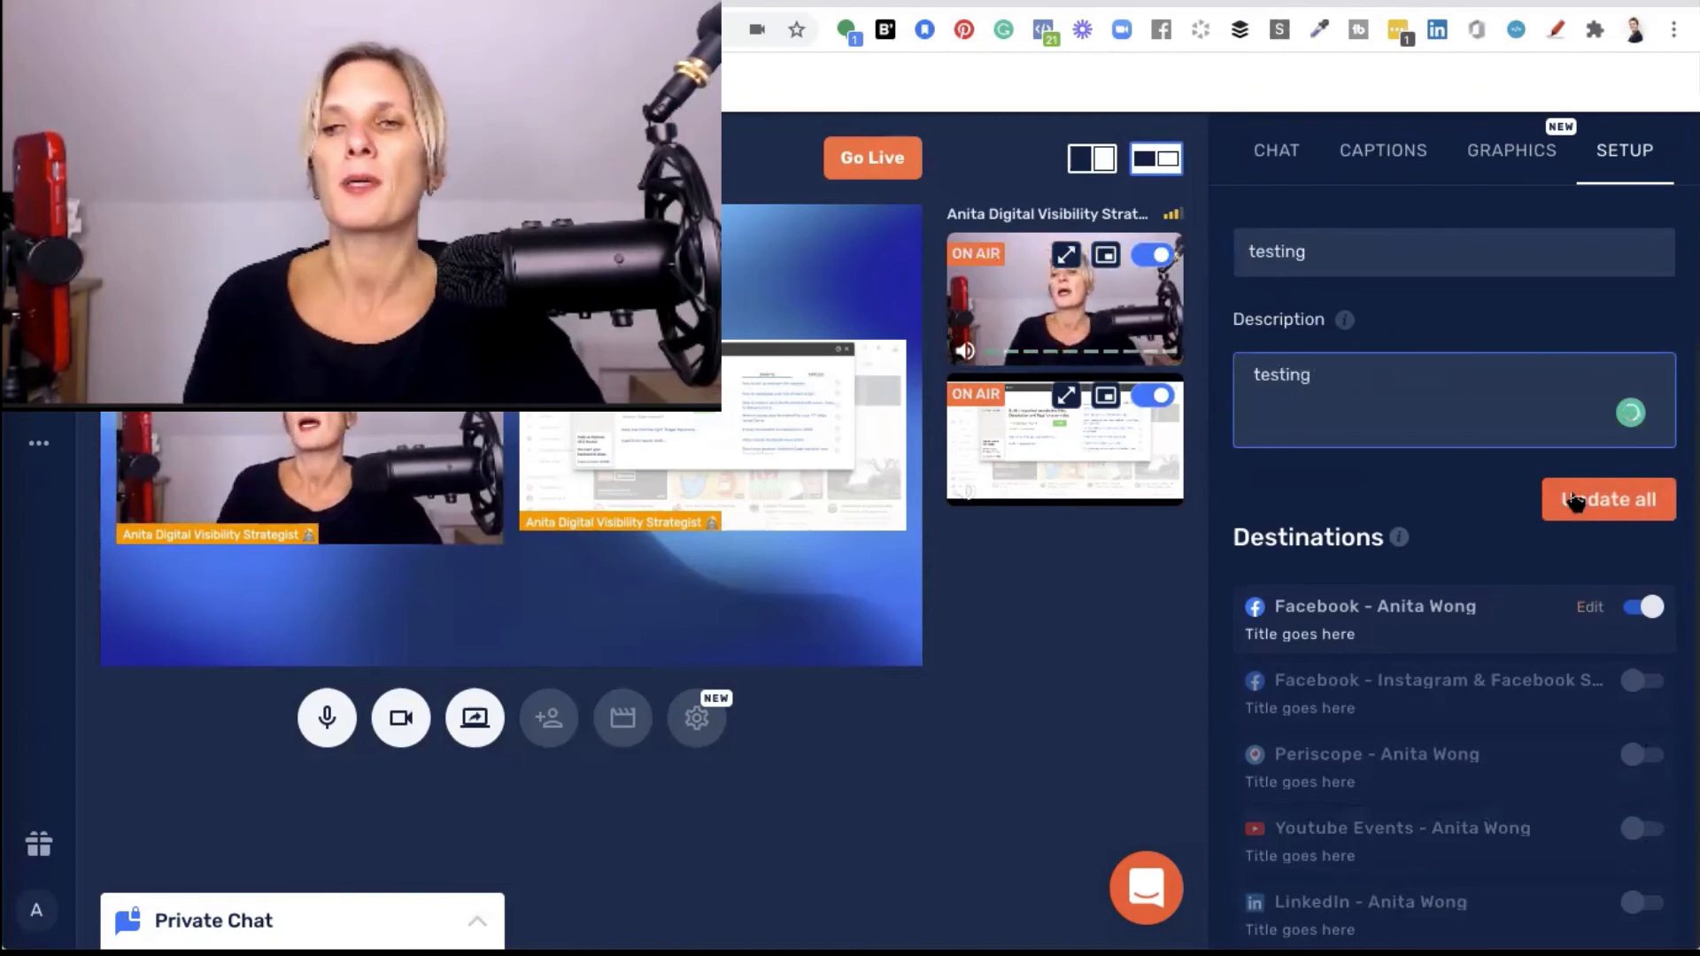
click(1603, 498)
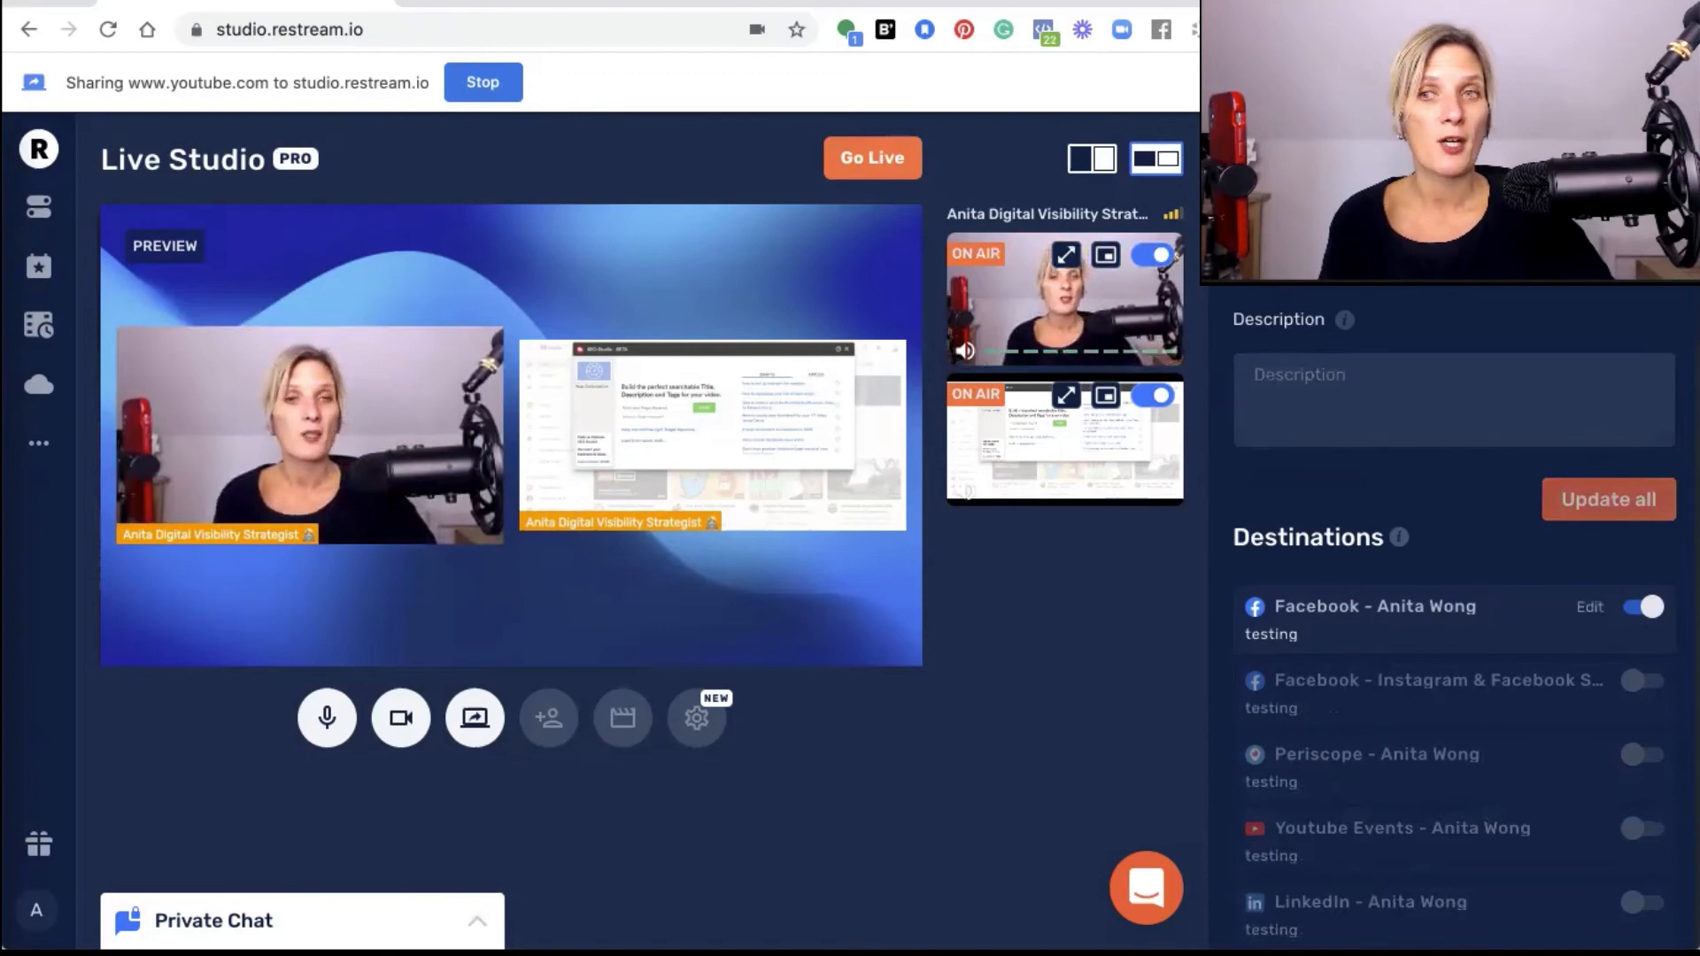
Play the dark blue 00:59 countdown video on the stream and go live.
click(1368, 158)
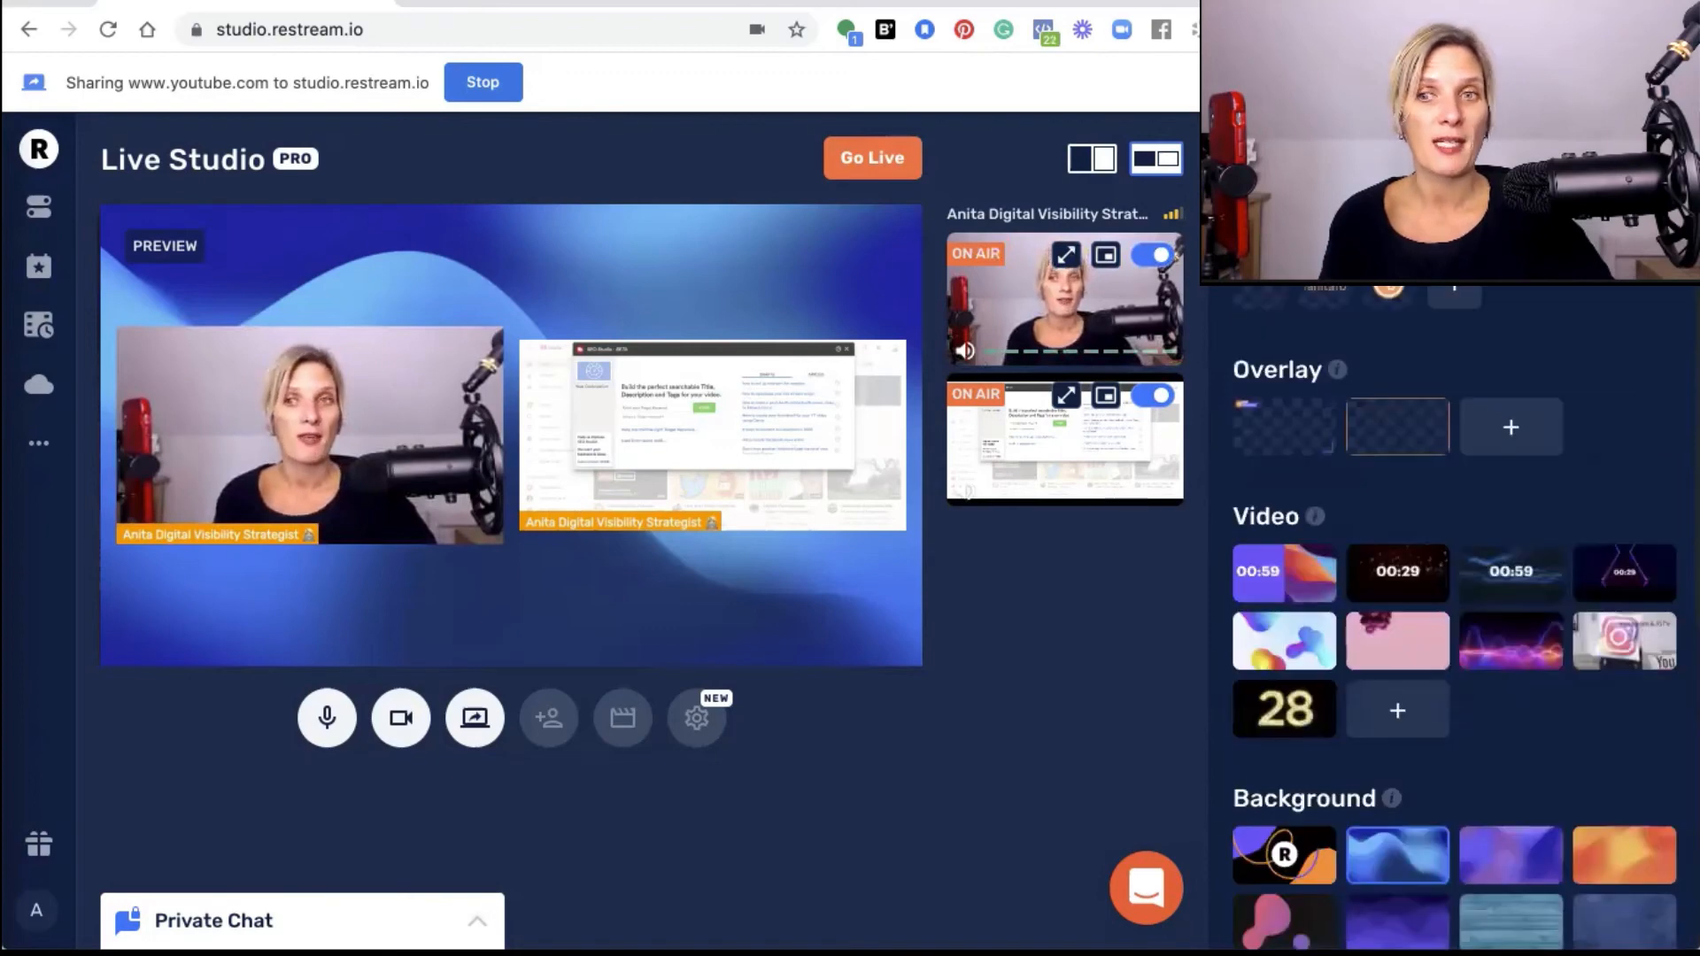
click(1511, 580)
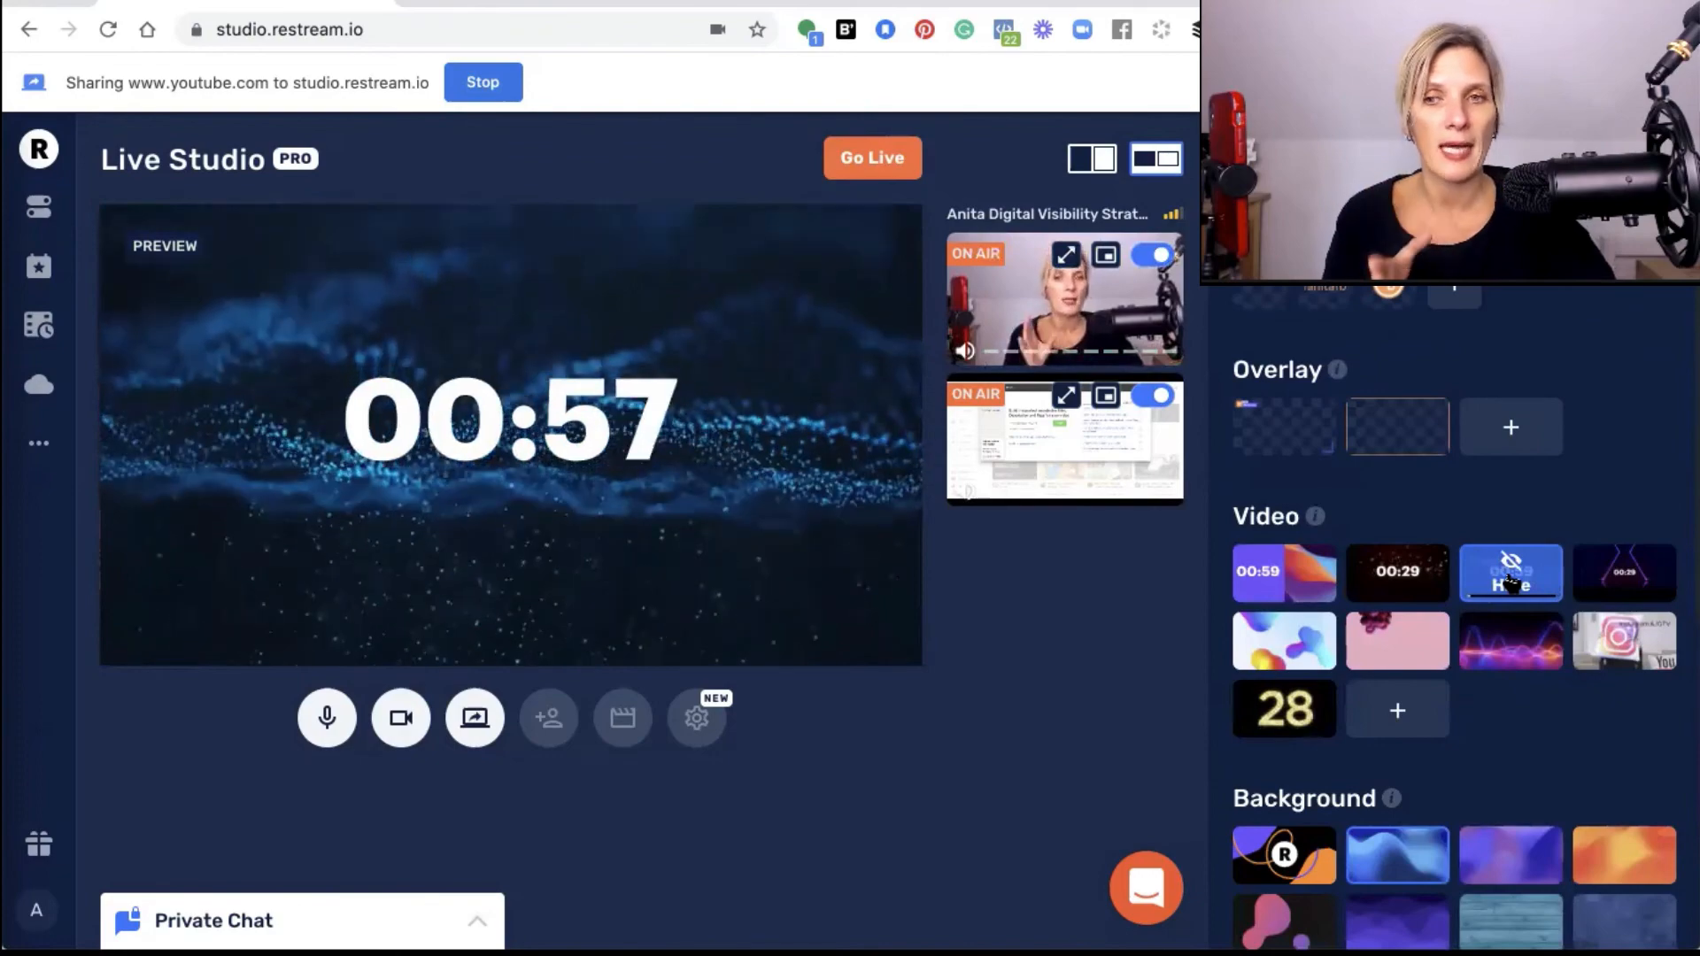
click(877, 164)
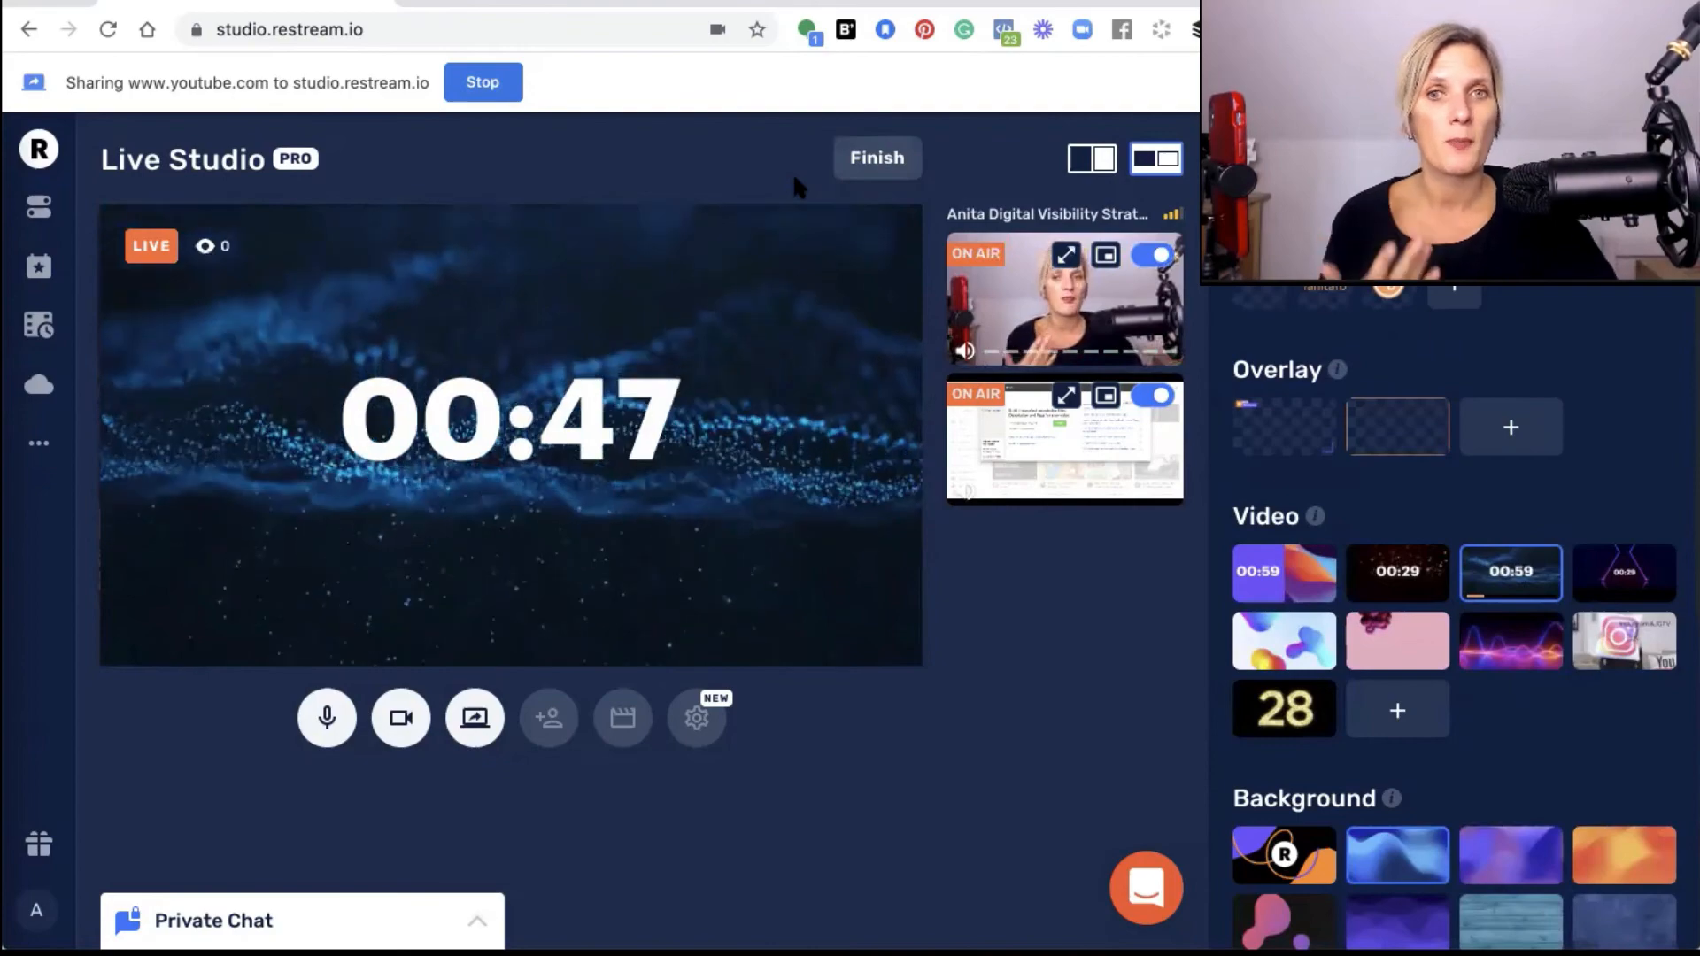
Open the DigitalVisibilityStrategist Facebook page in a new tab, share that tab instead of YouTube, and put it on air in the studio.
click(715, 2)
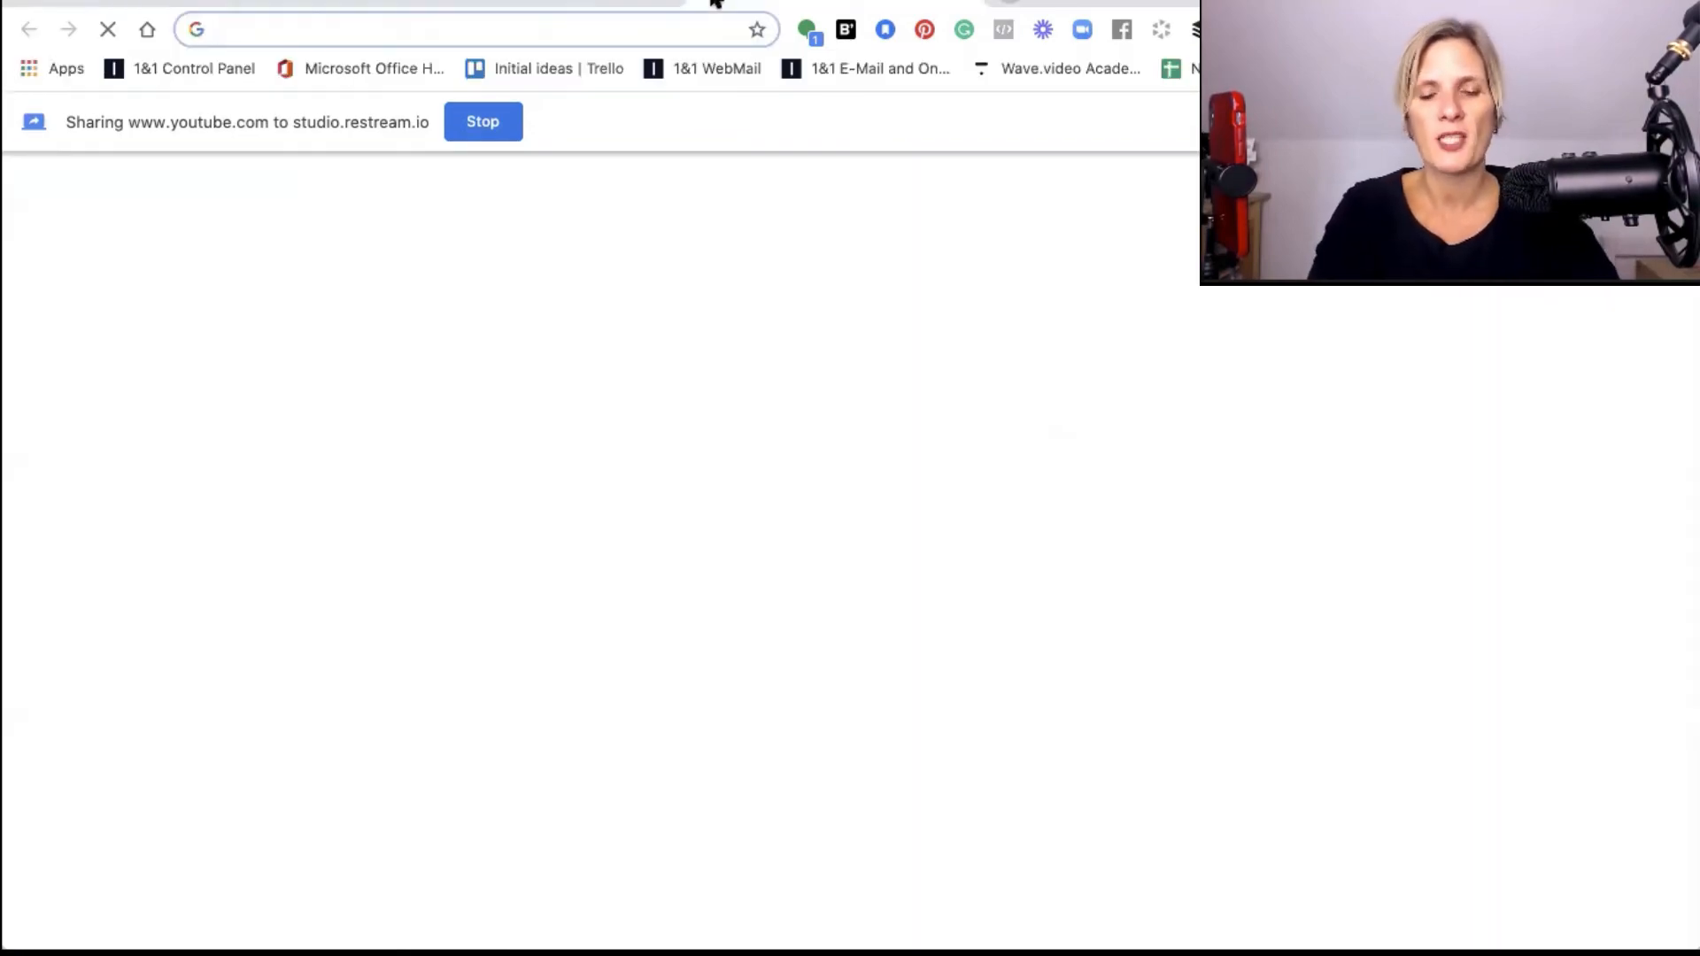
text(j)
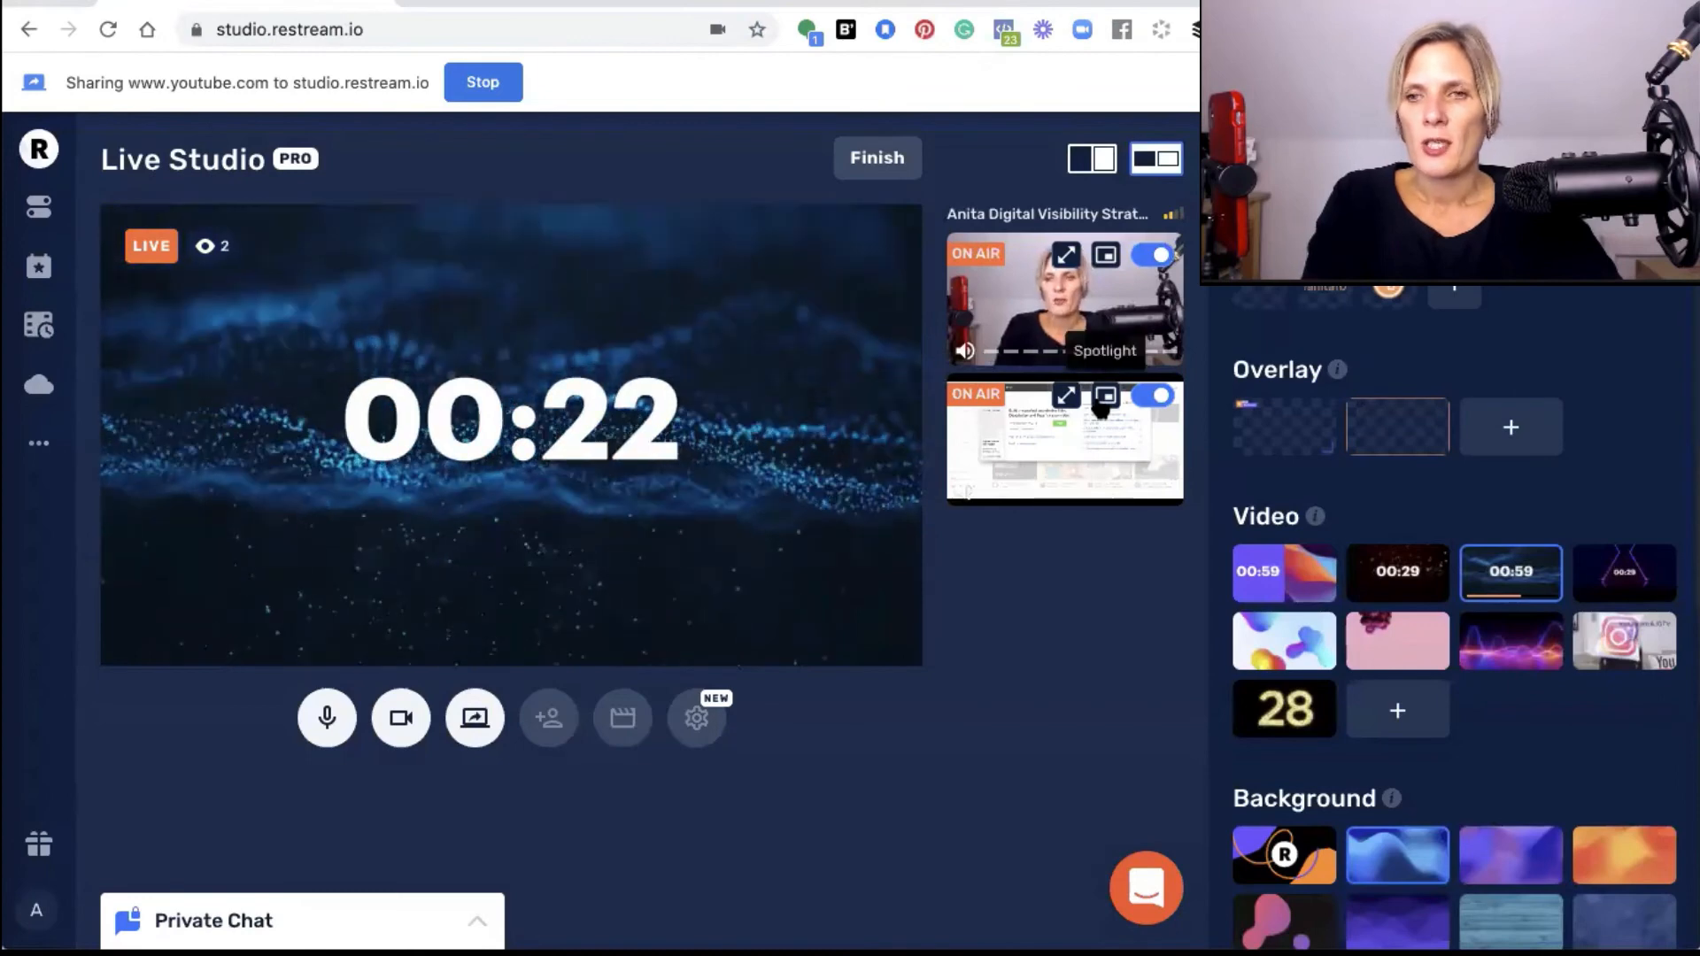
click(475, 718)
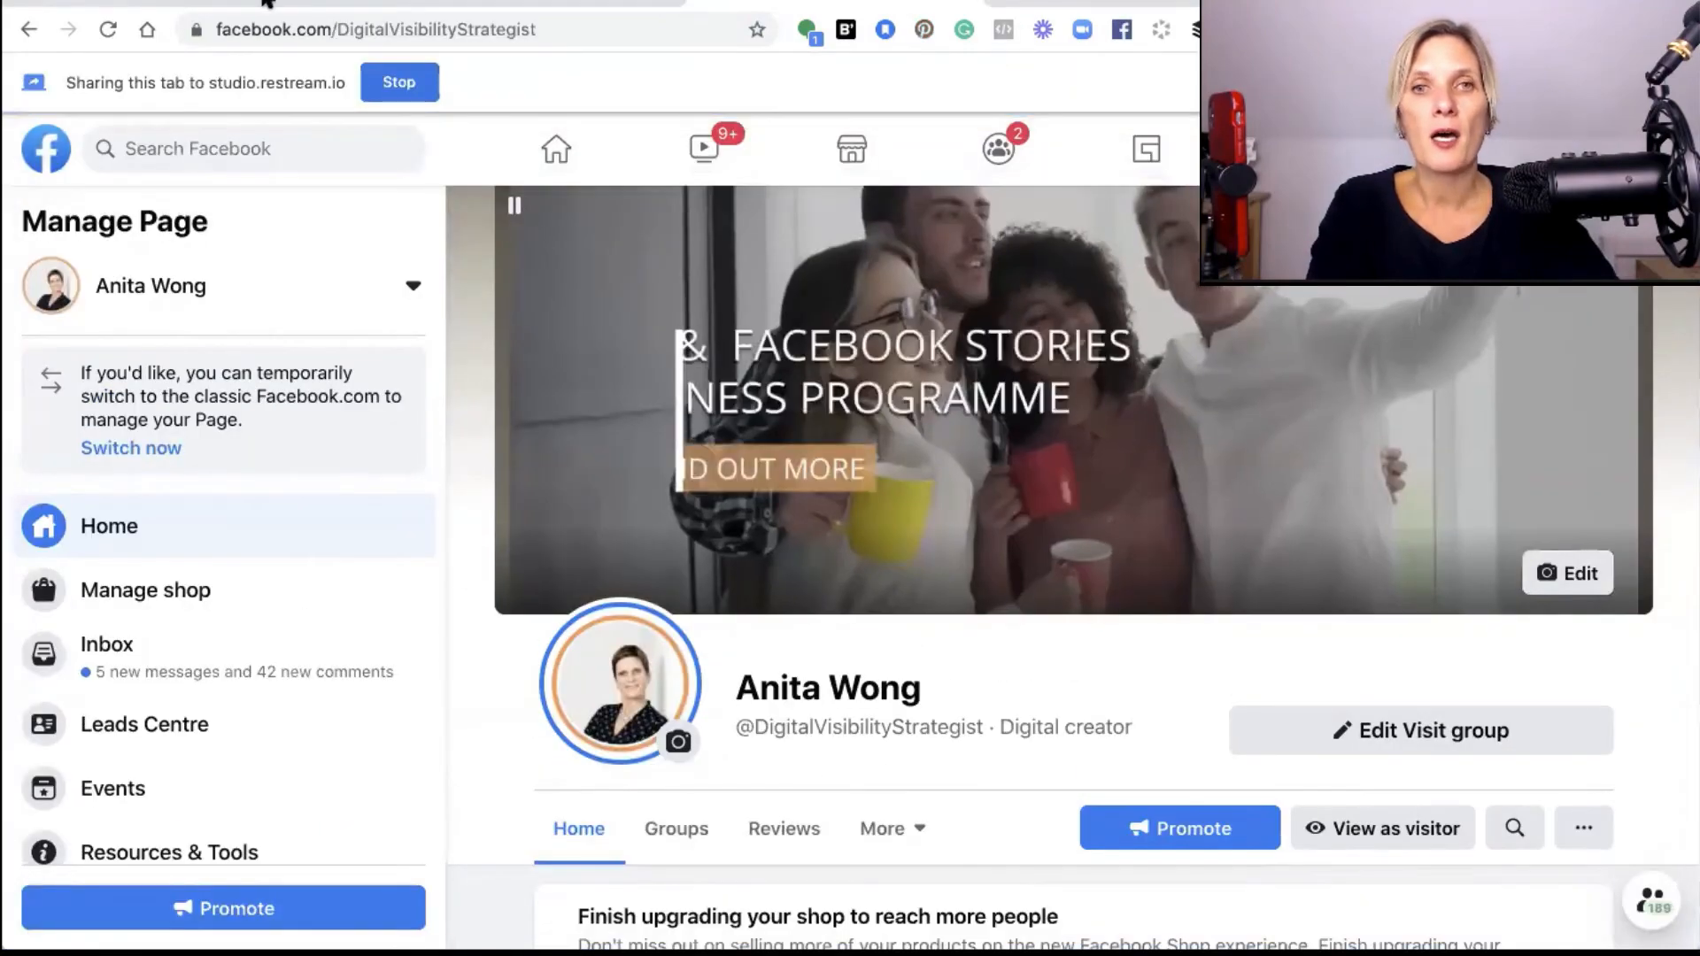
click(267, 1)
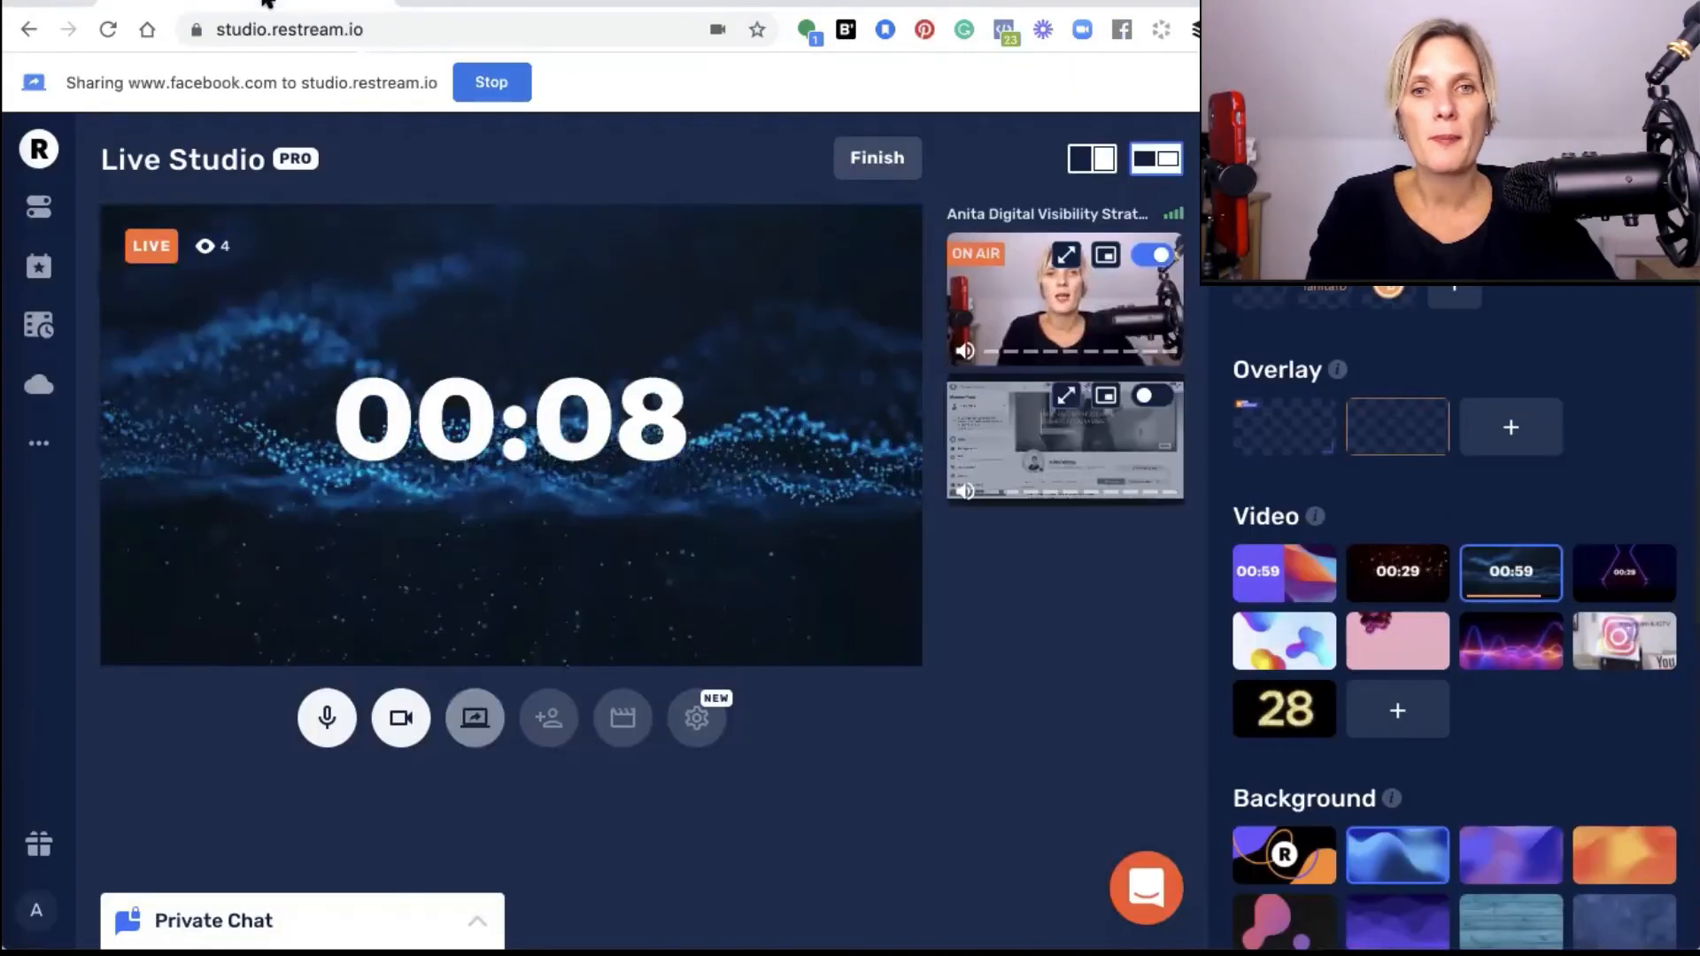
click(1153, 400)
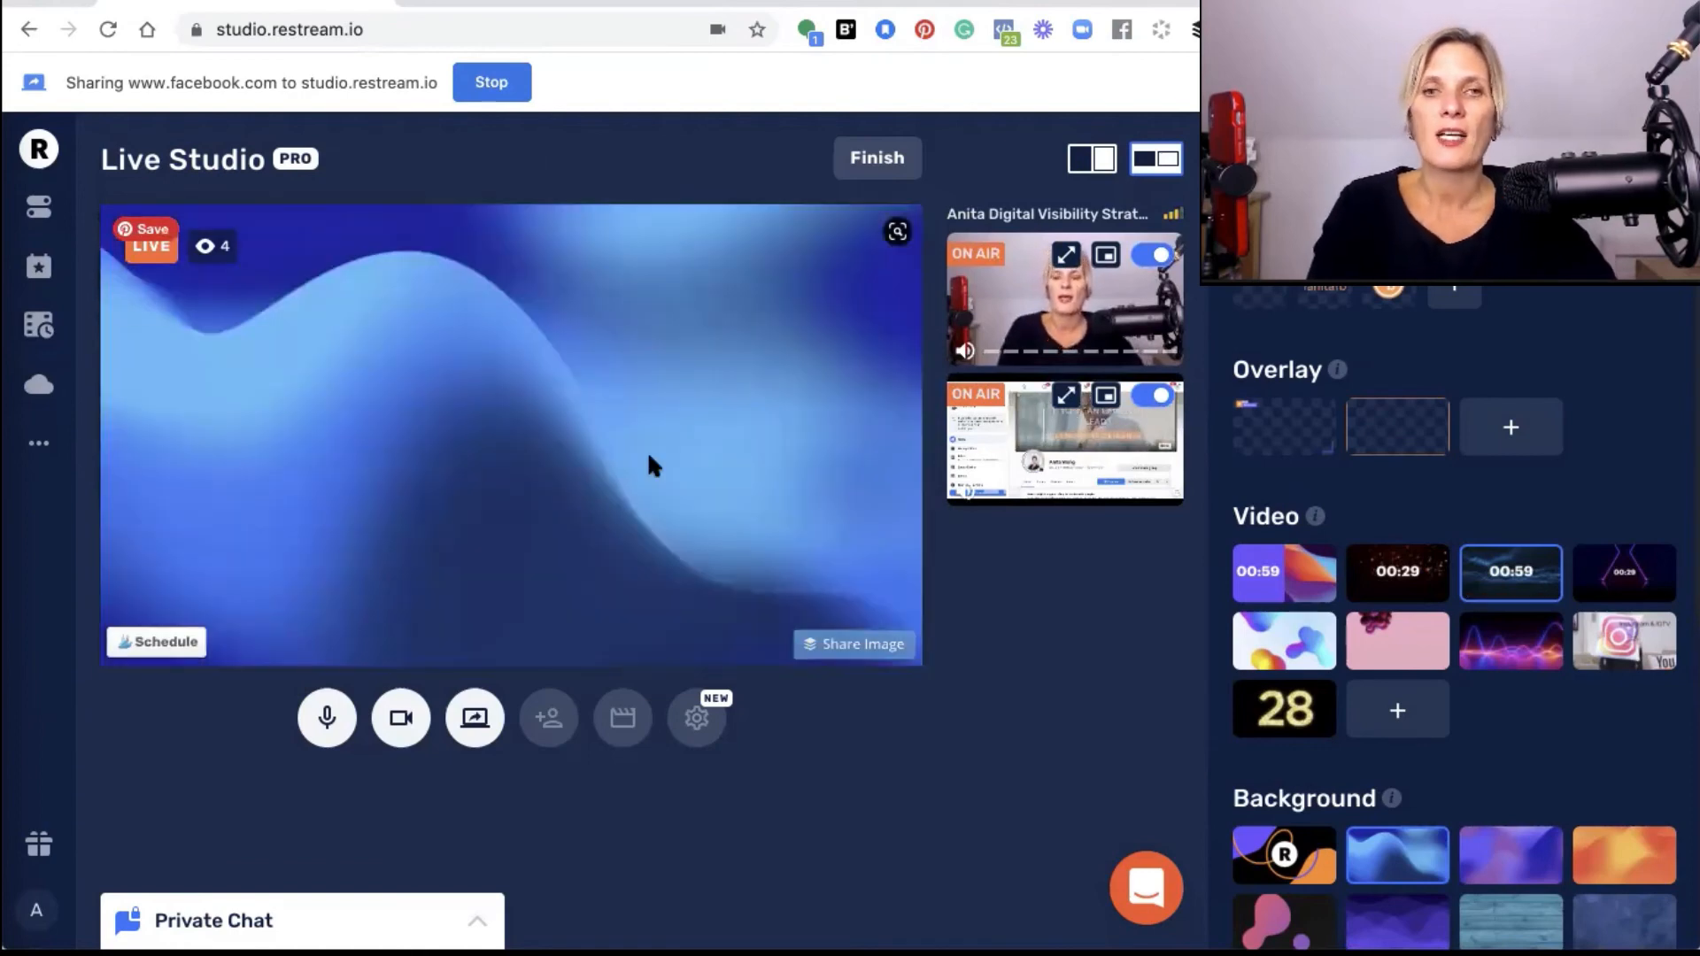
Check the studio's viewer count and the live "testing" post on the Facebook page, and return to the studio.
mouse_move(205, 250)
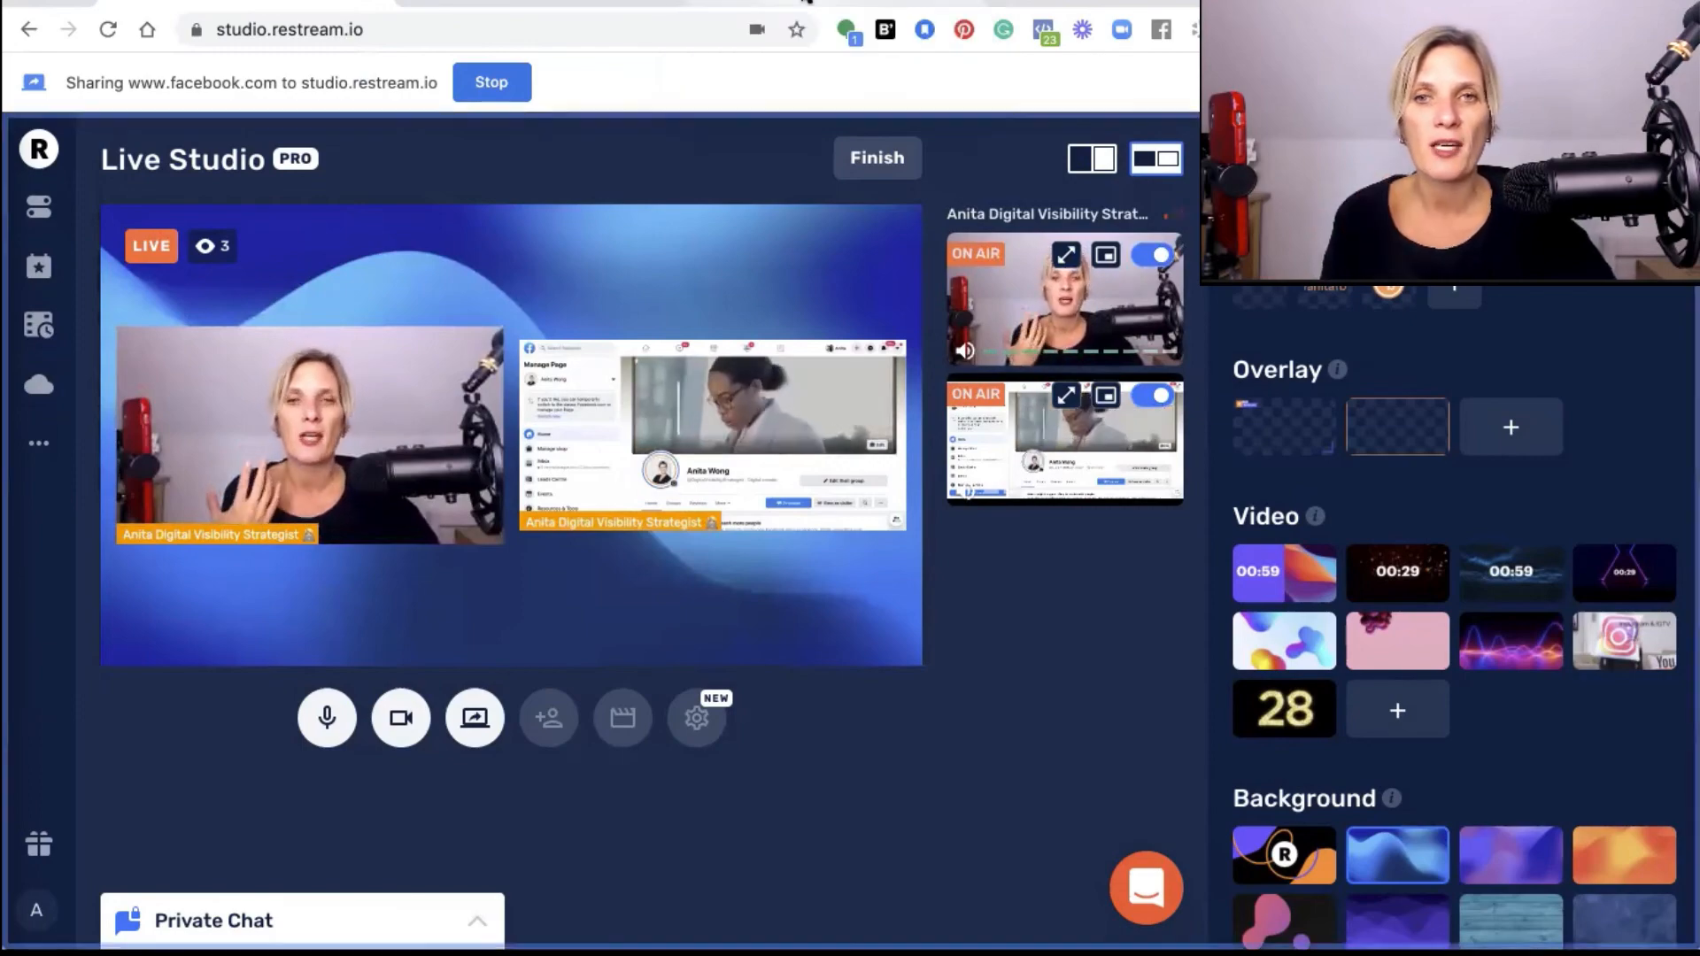
click(808, 3)
scroll(841, 496, down, 6)
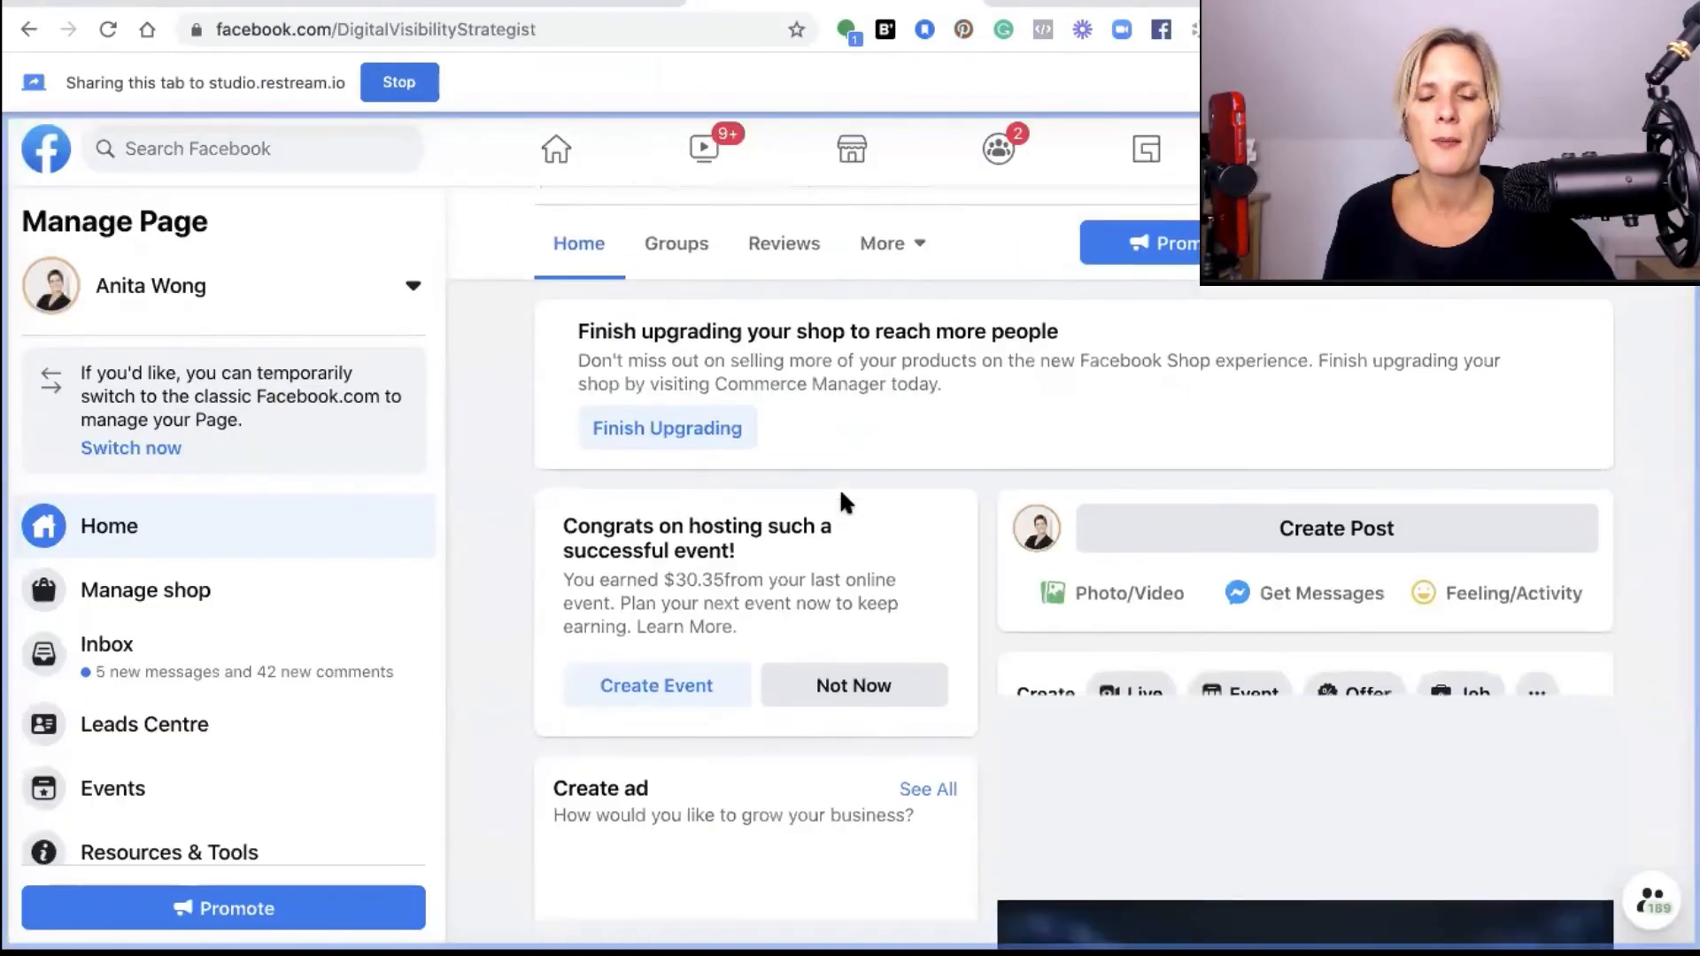
scroll(846, 503, down, 7)
scroll(846, 503, up, 2)
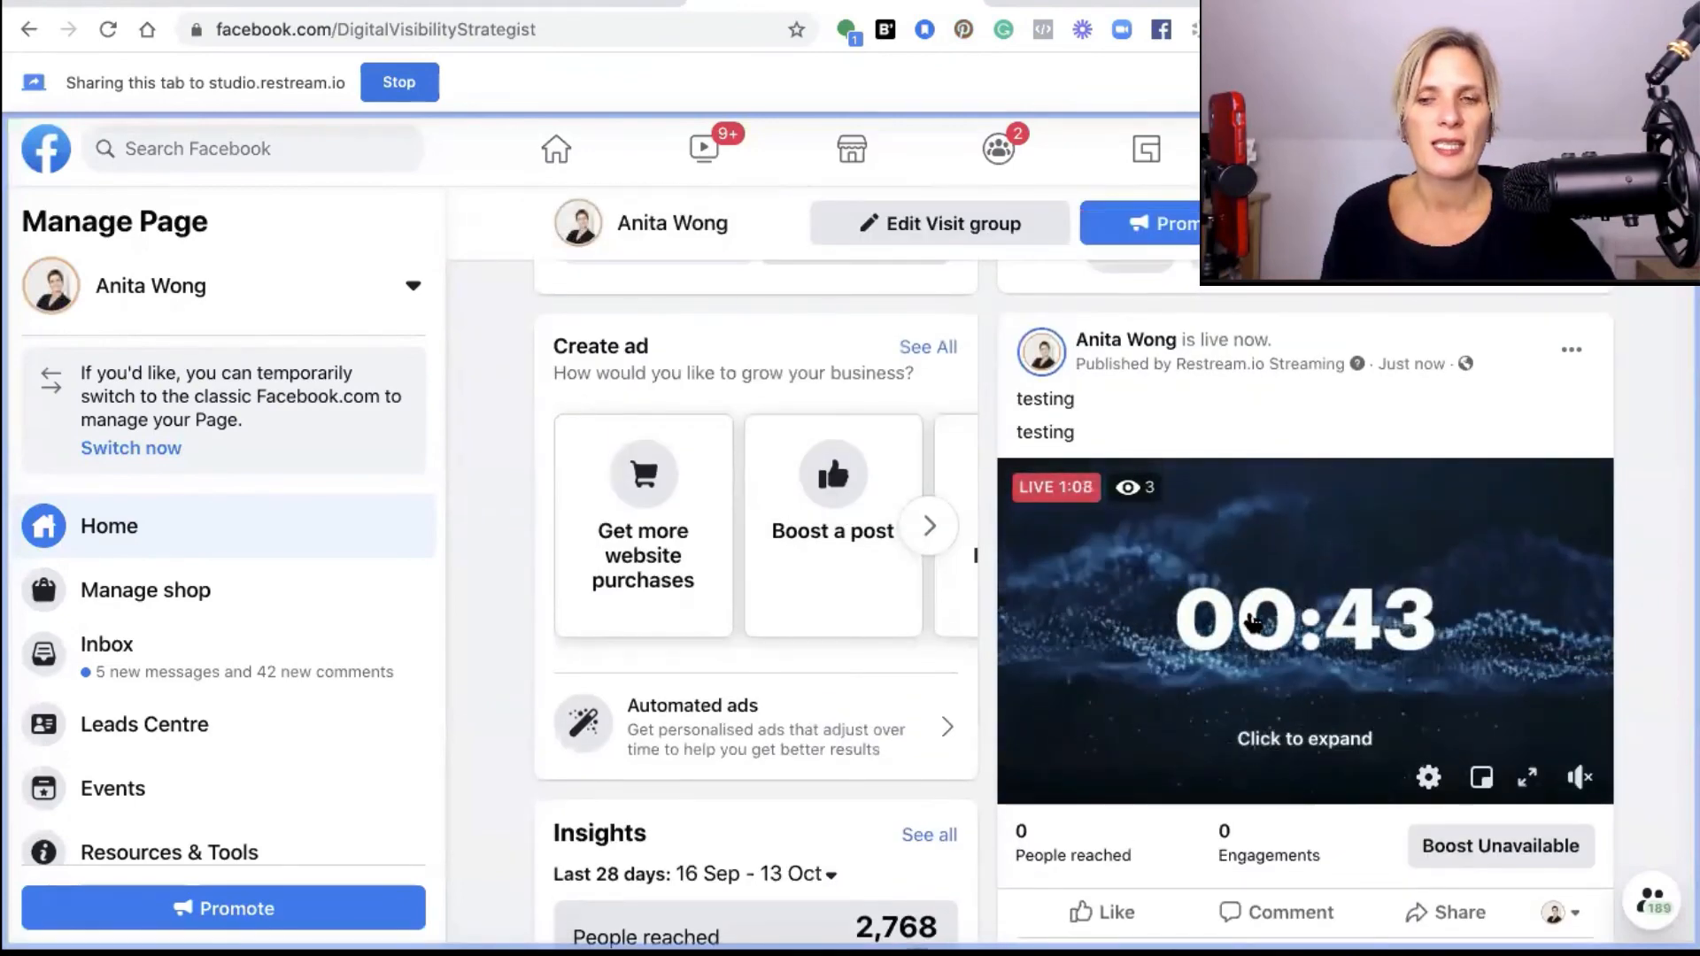
click(279, 2)
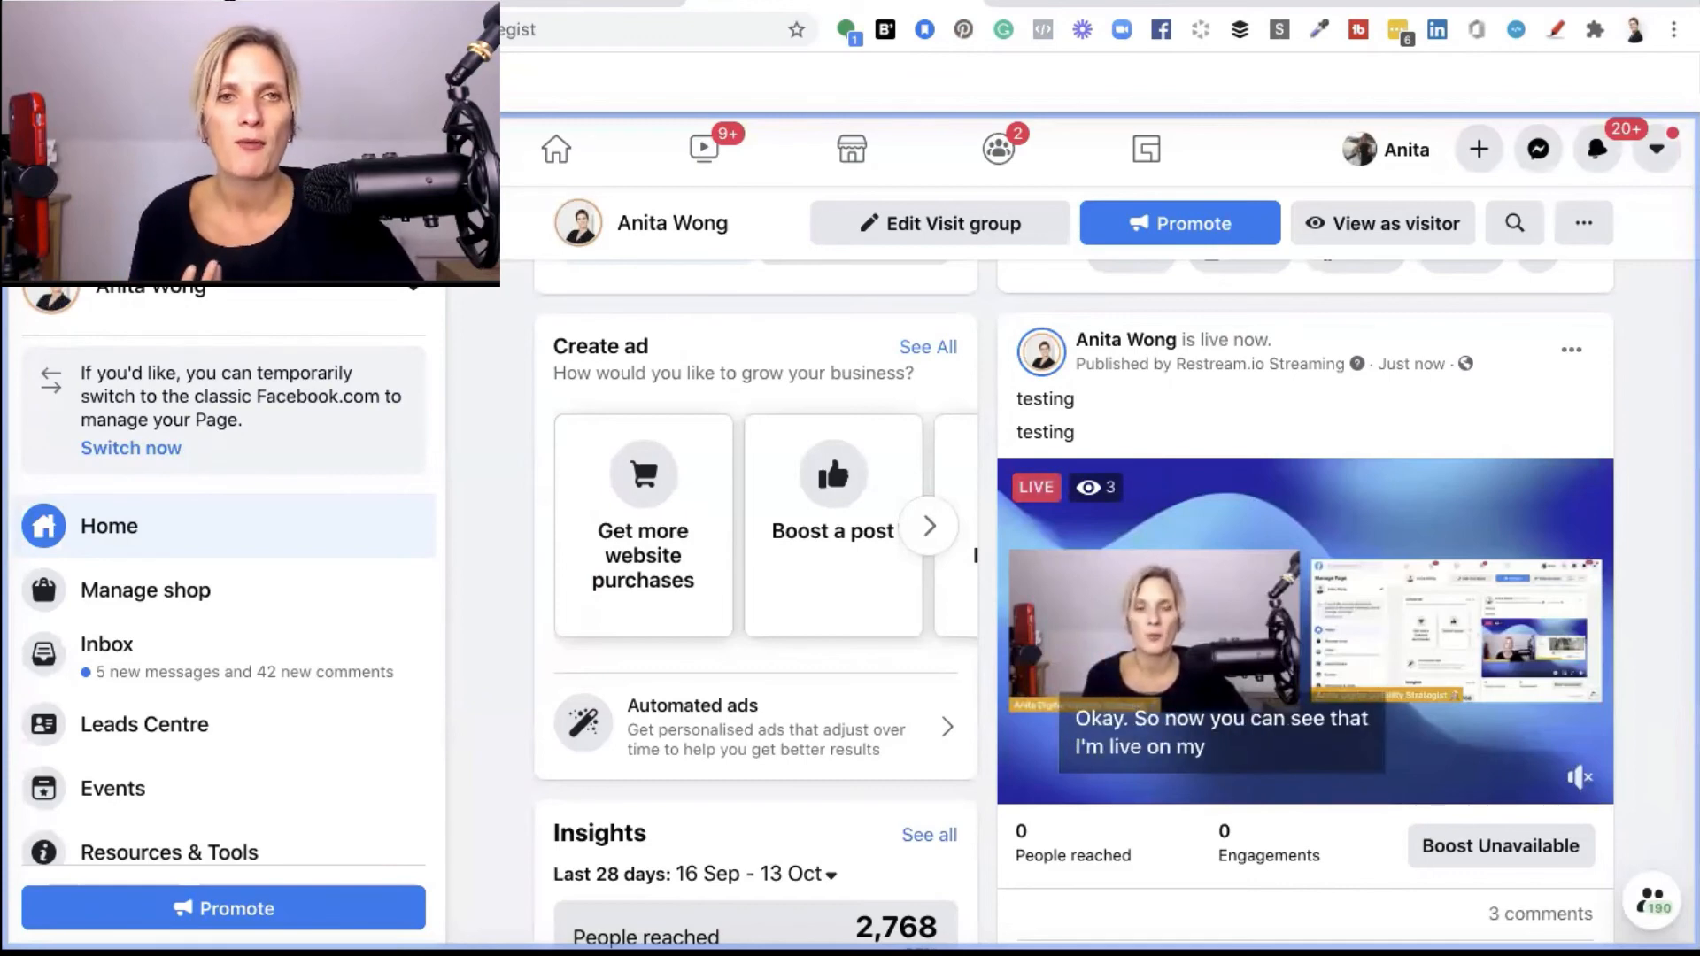
click(239, 3)
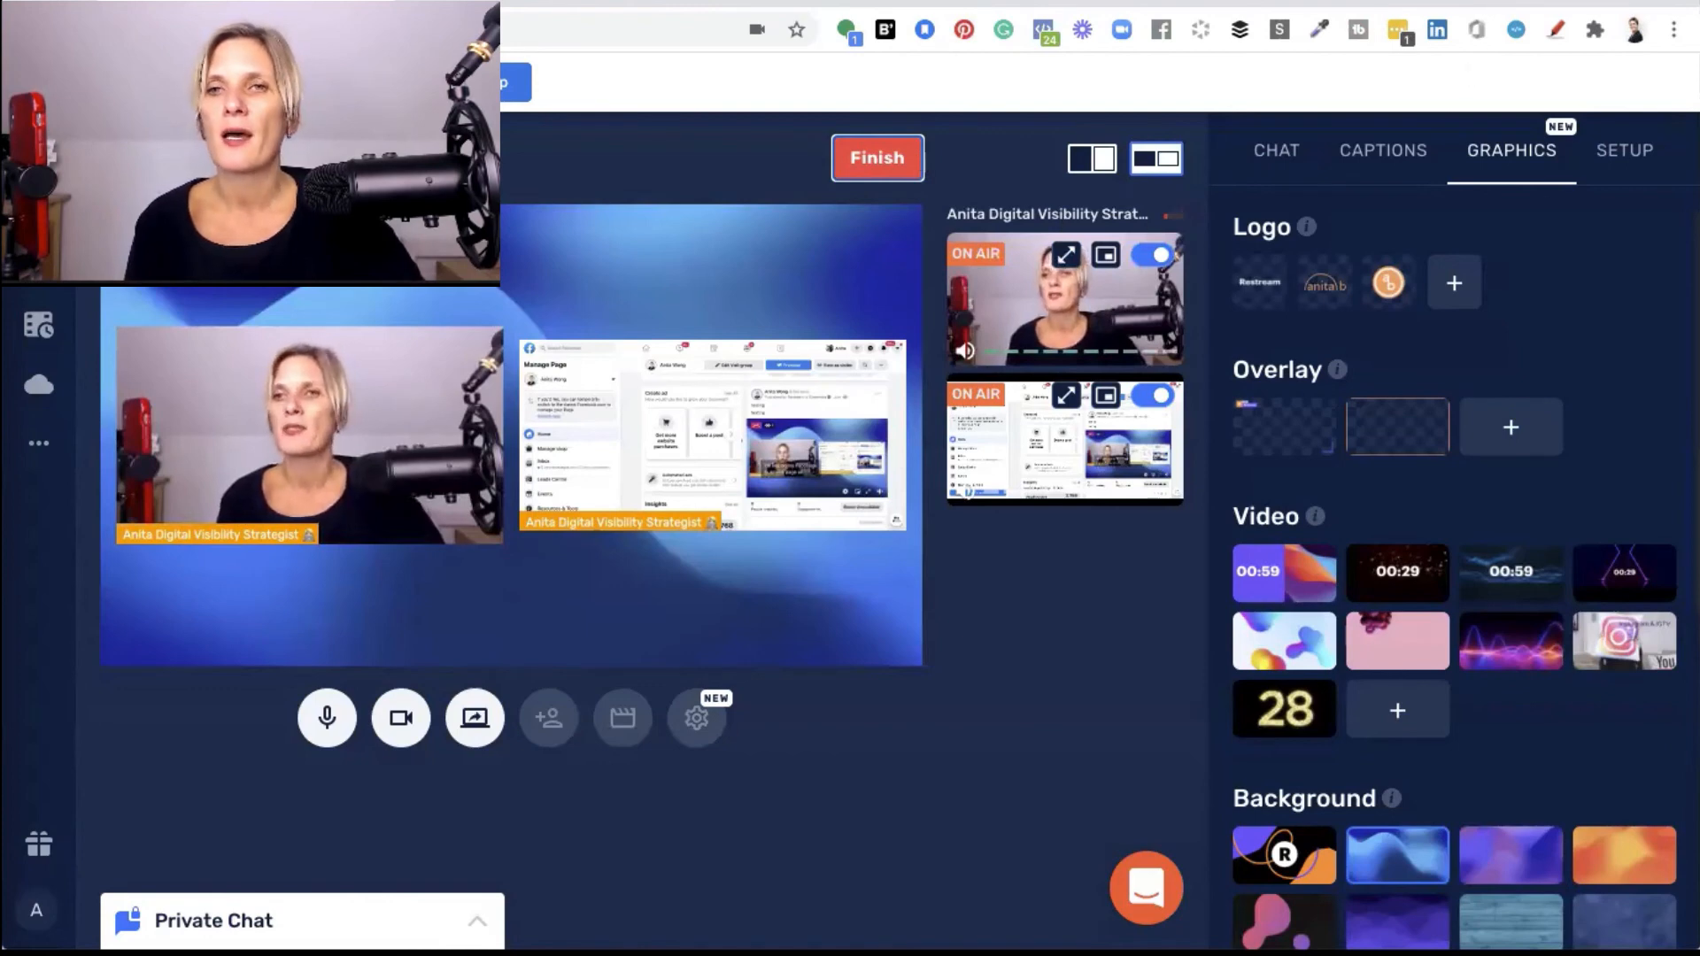
Show the "Call to Action" caption with "What you want to share" on the live stream.
click(1381, 162)
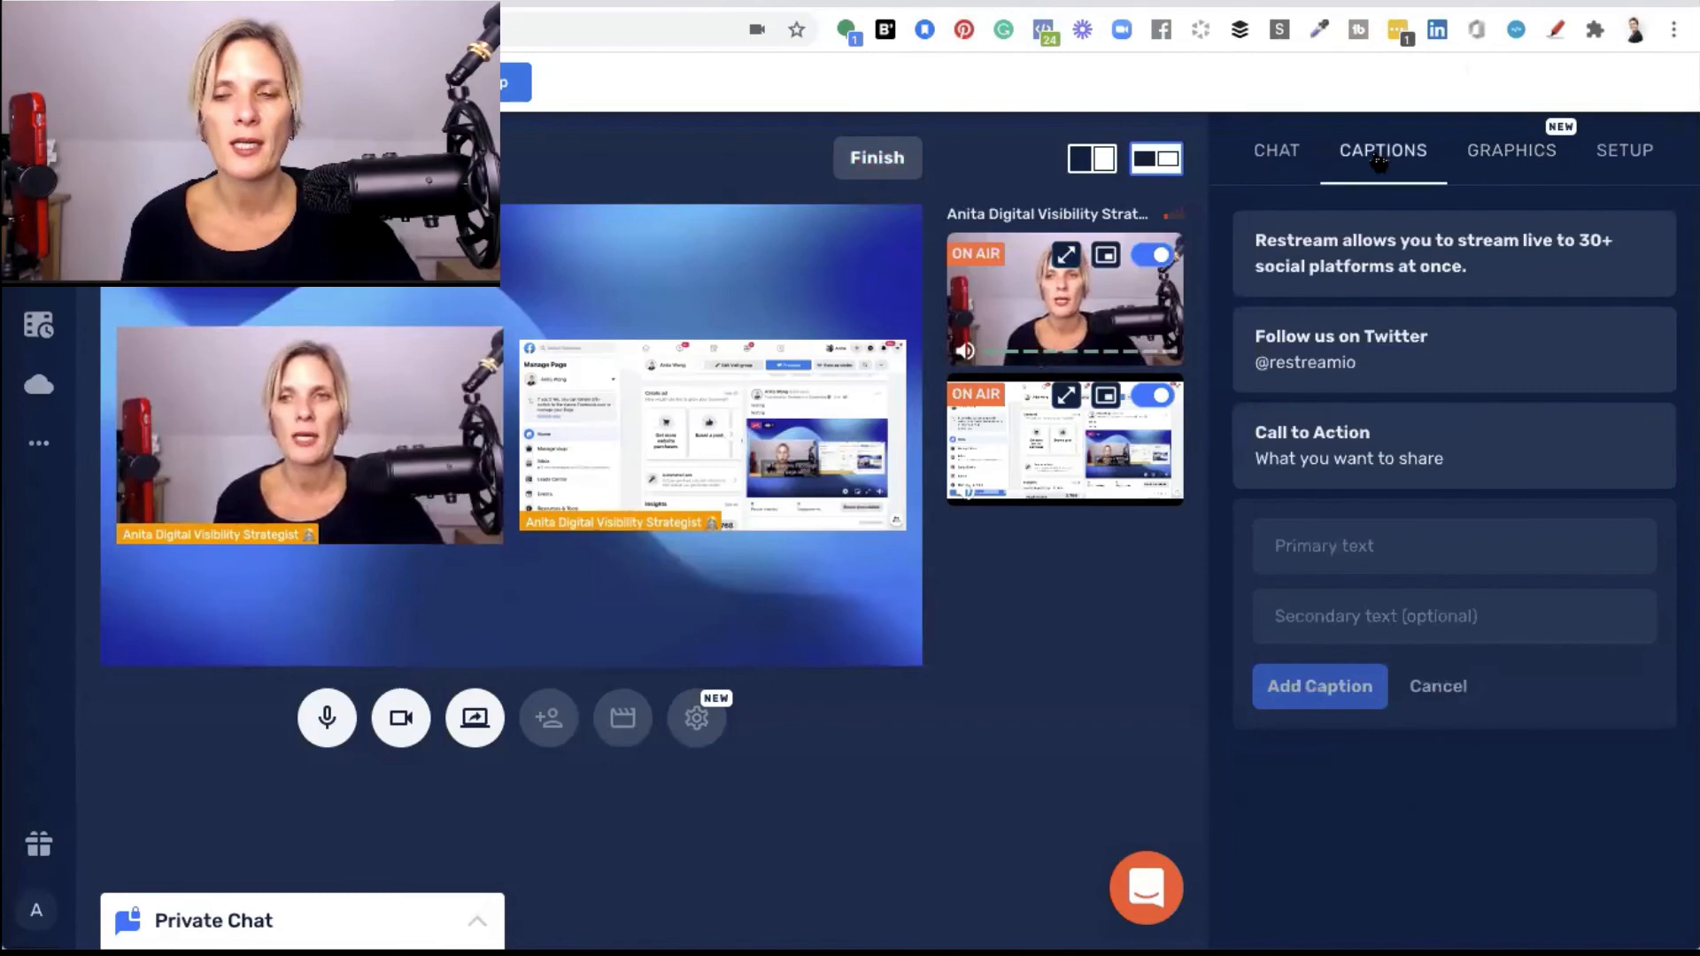
mouse_move(1311, 444)
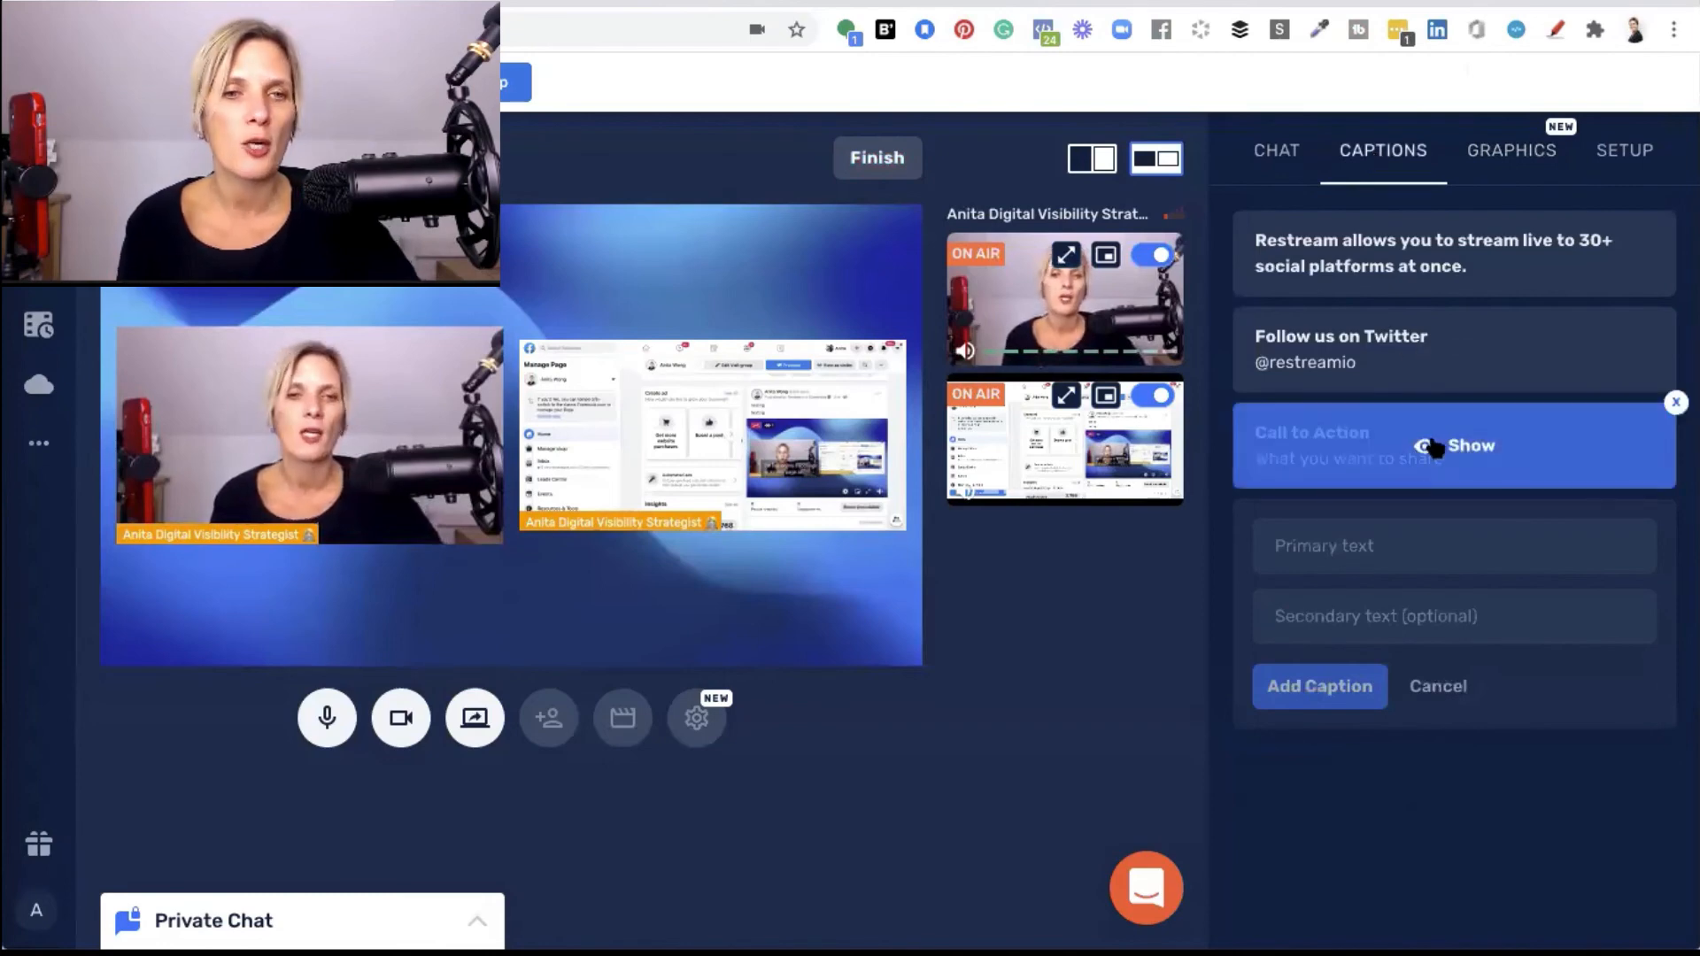
click(1435, 447)
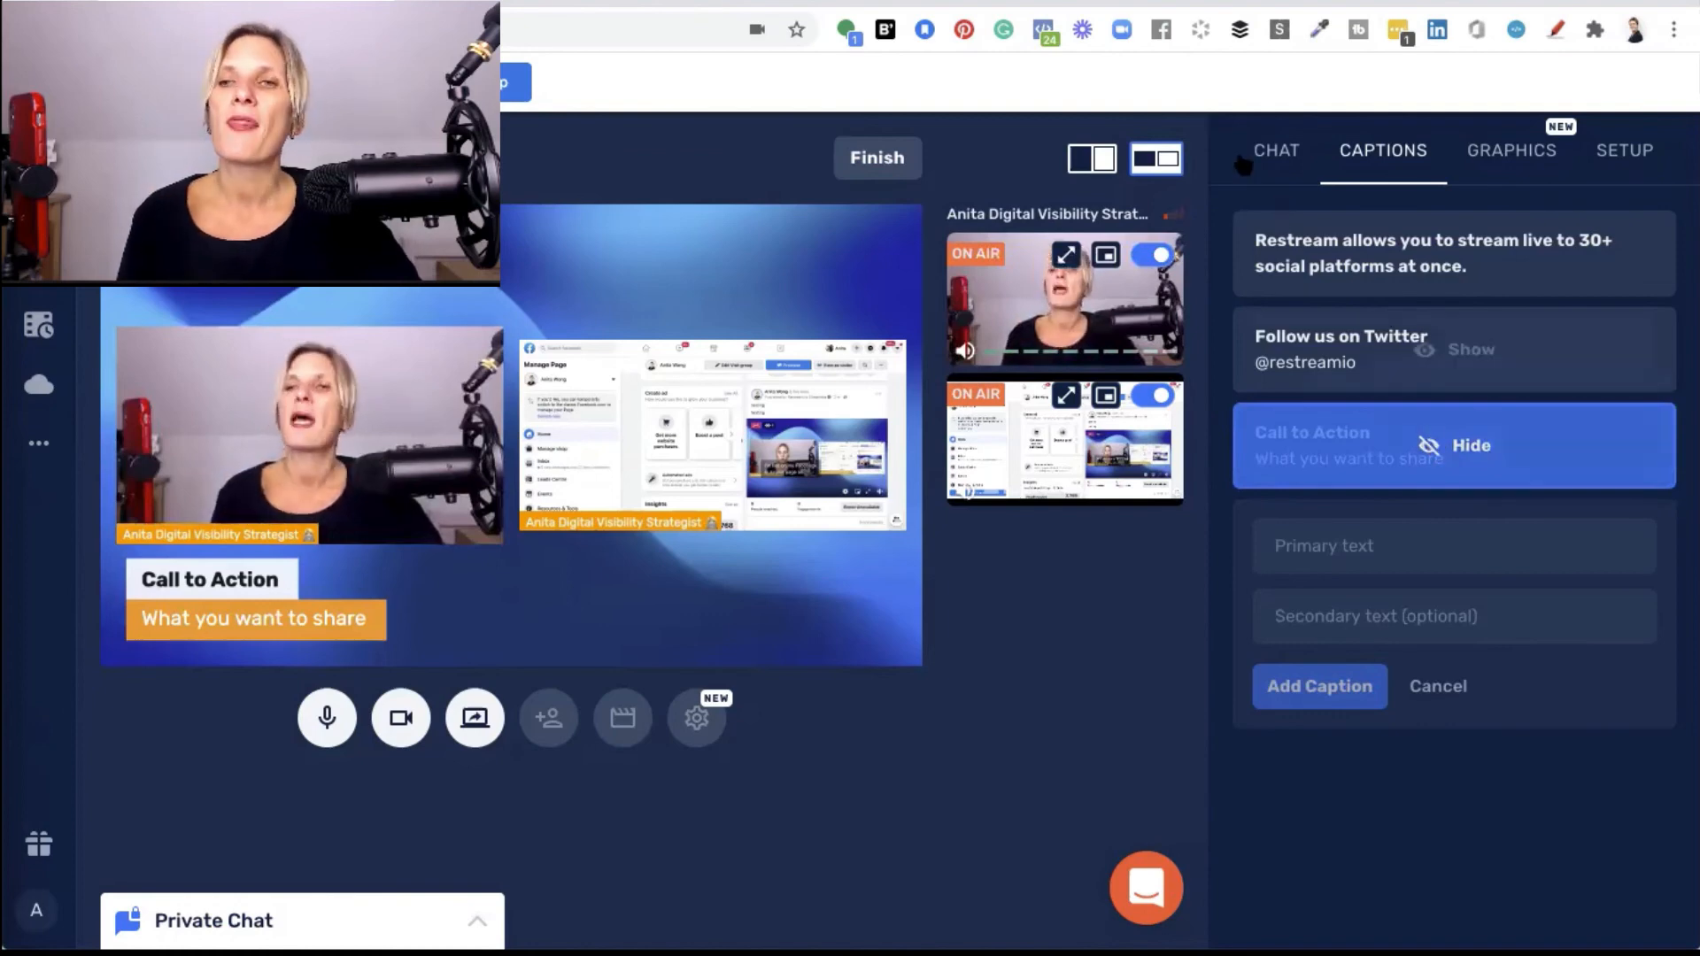
Show the viewers' "Hi" and "Hello" chat messages alternately on the stream, and hide the last message shown.
click(1269, 149)
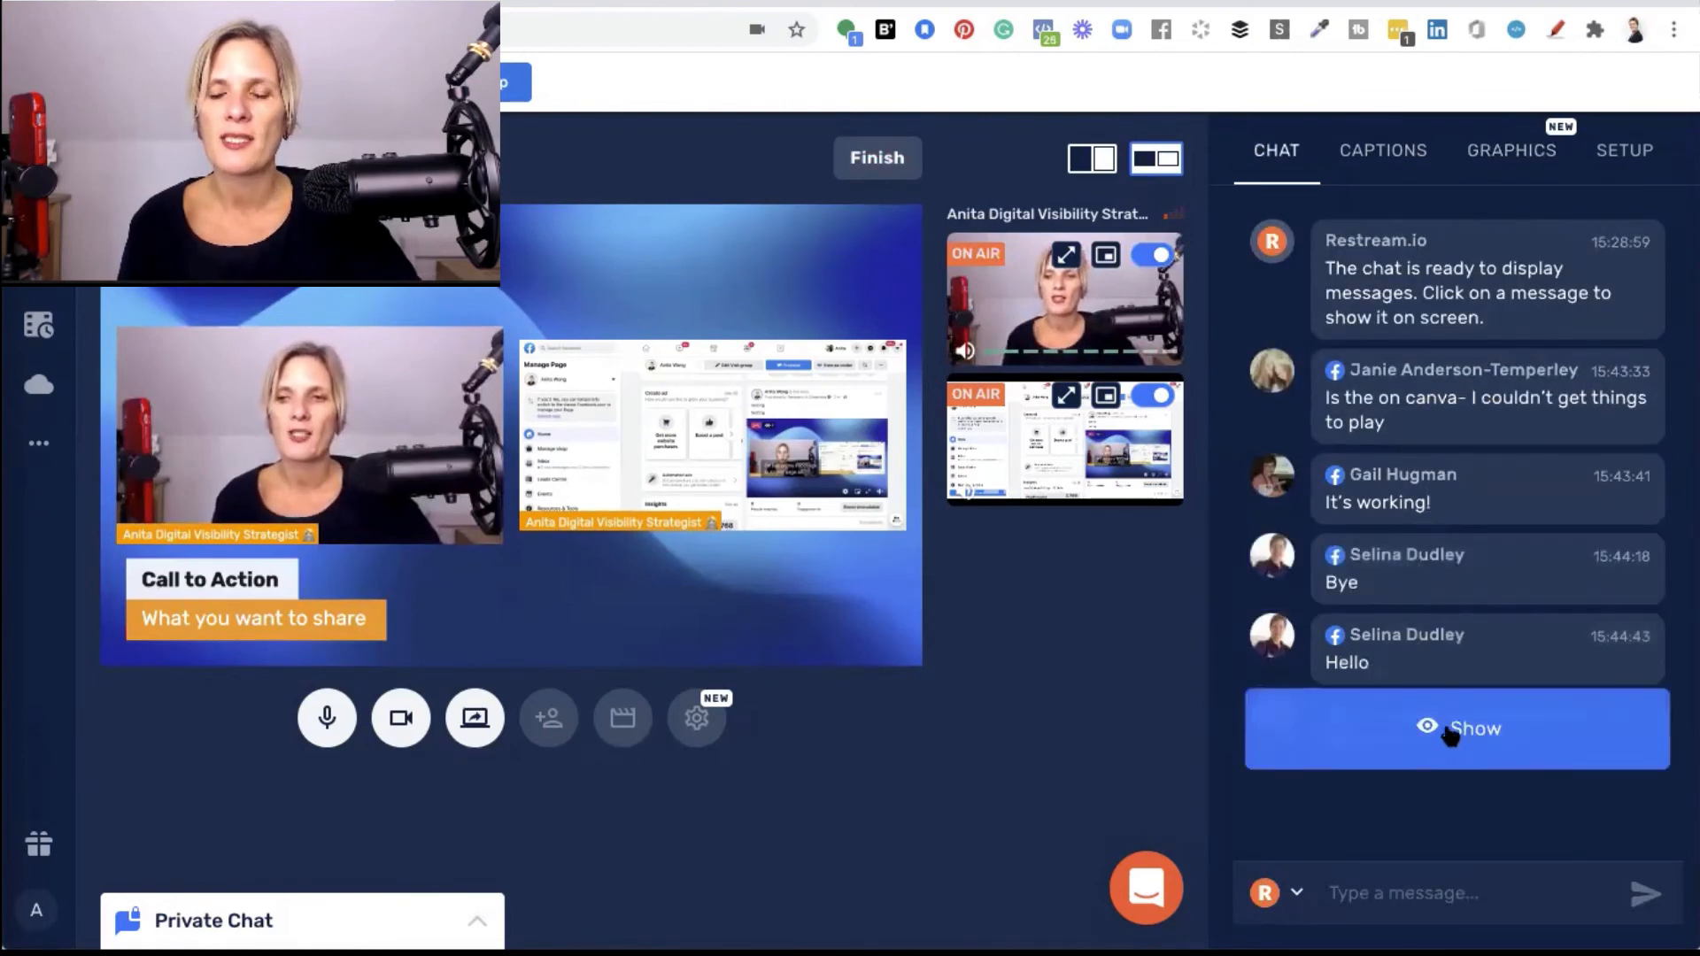
click(1449, 733)
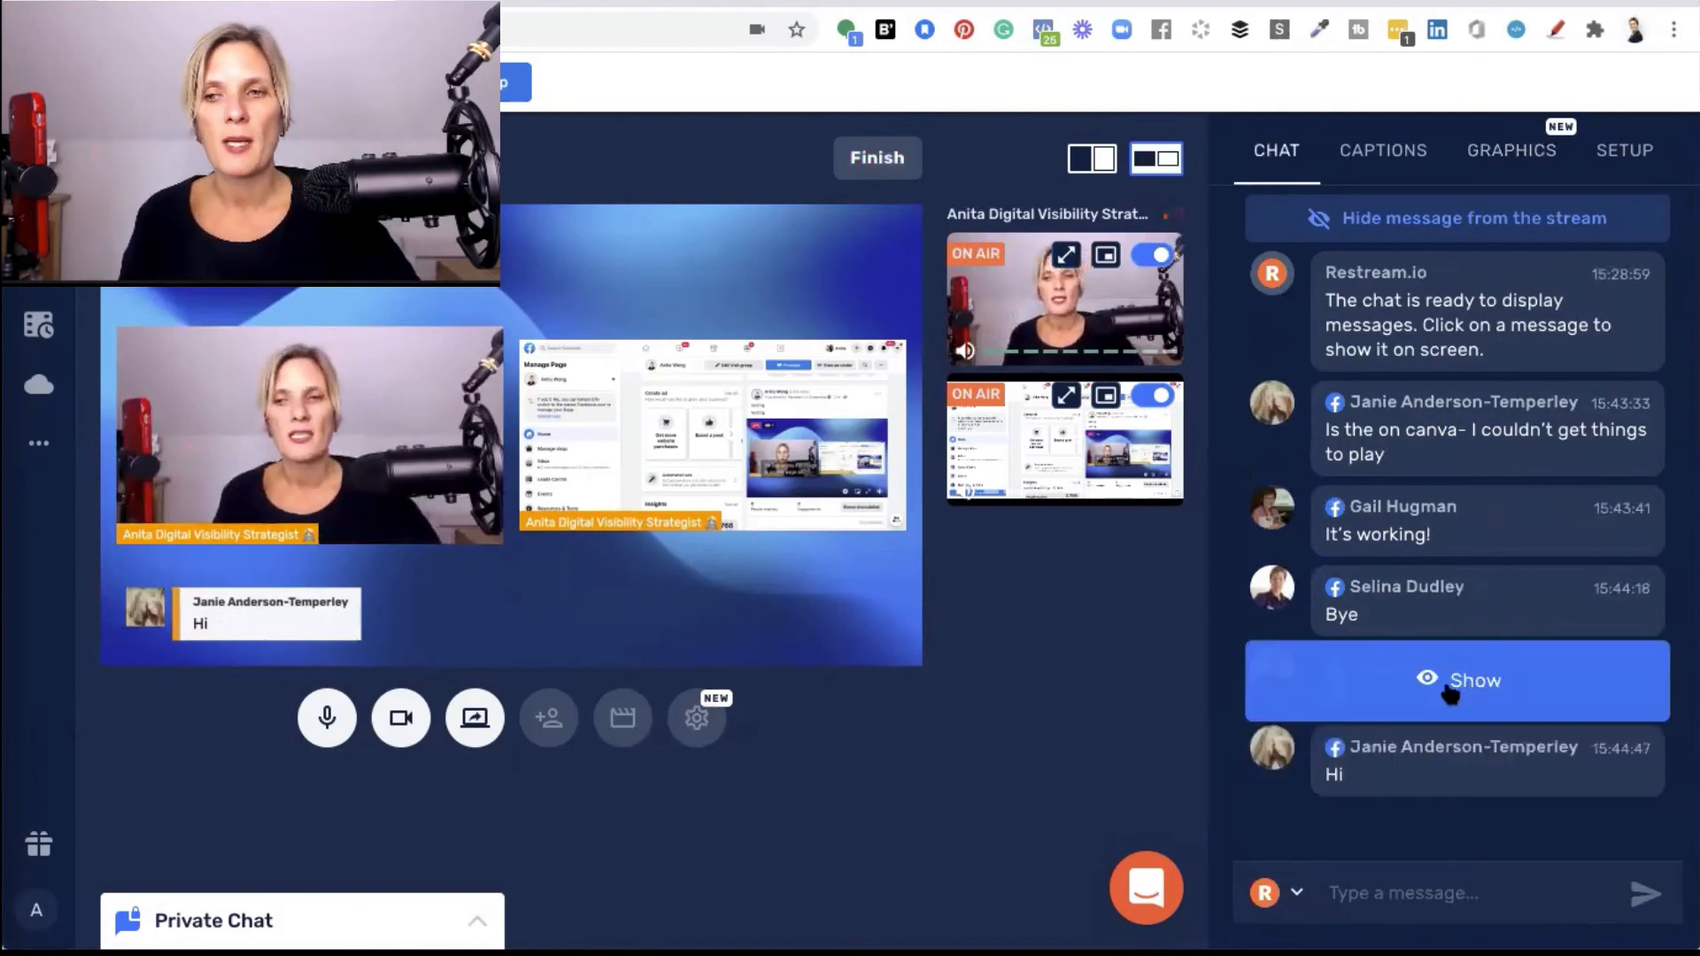
click(1449, 692)
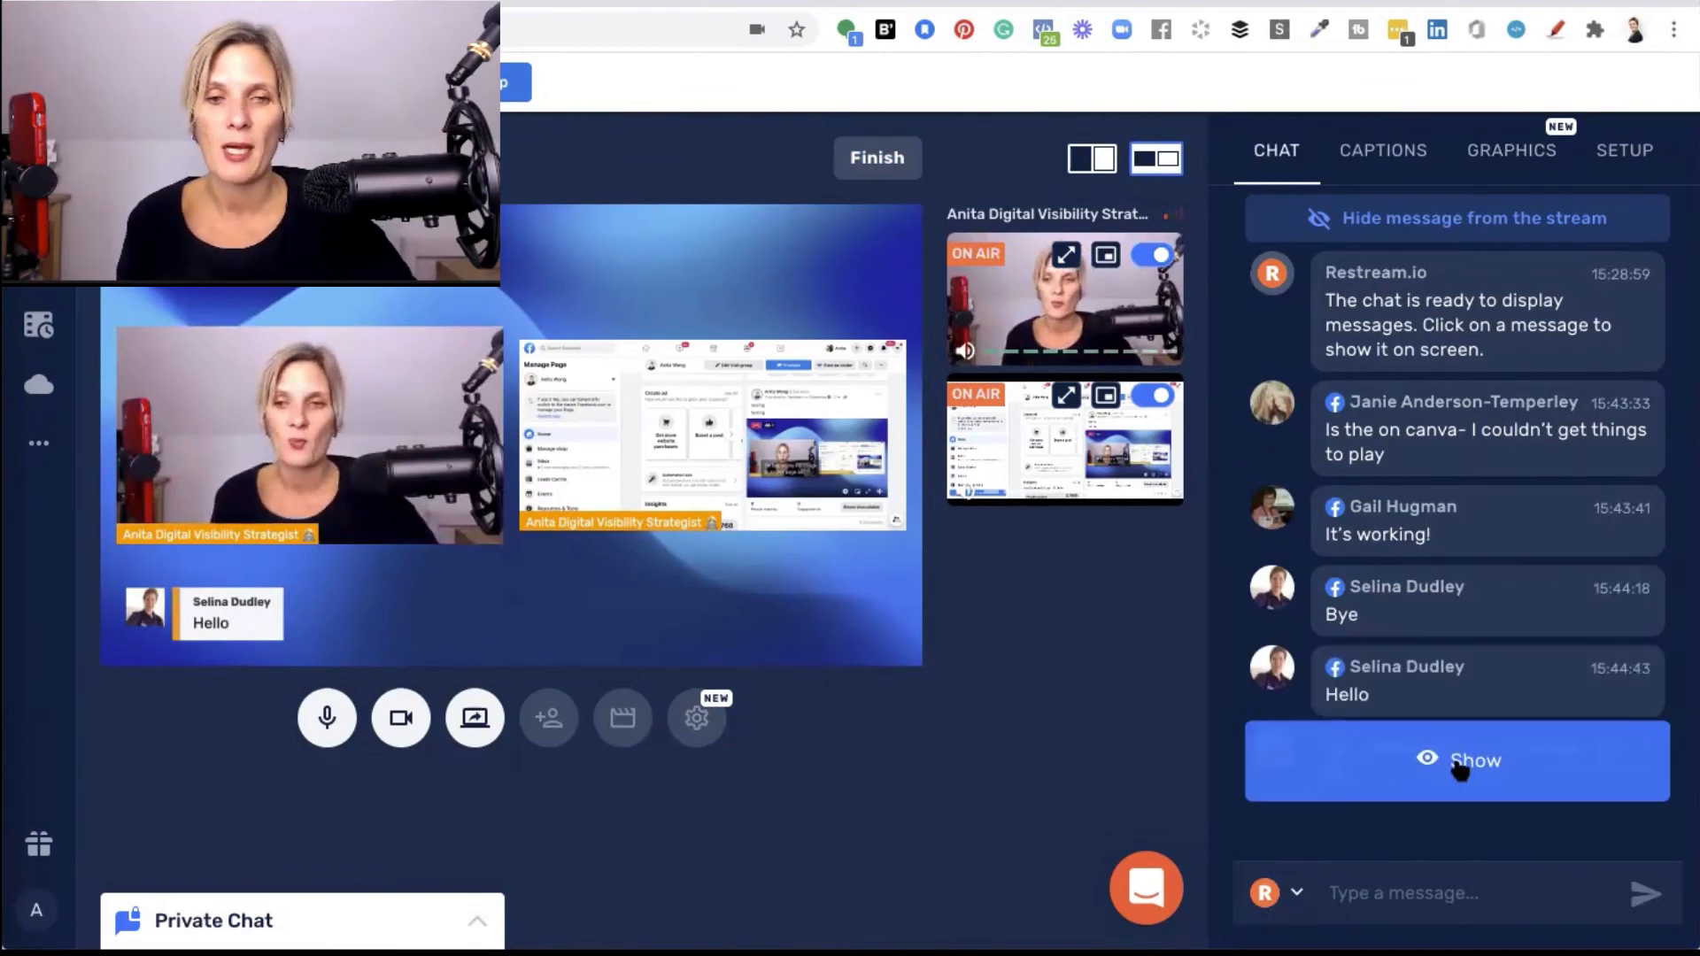
click(1459, 771)
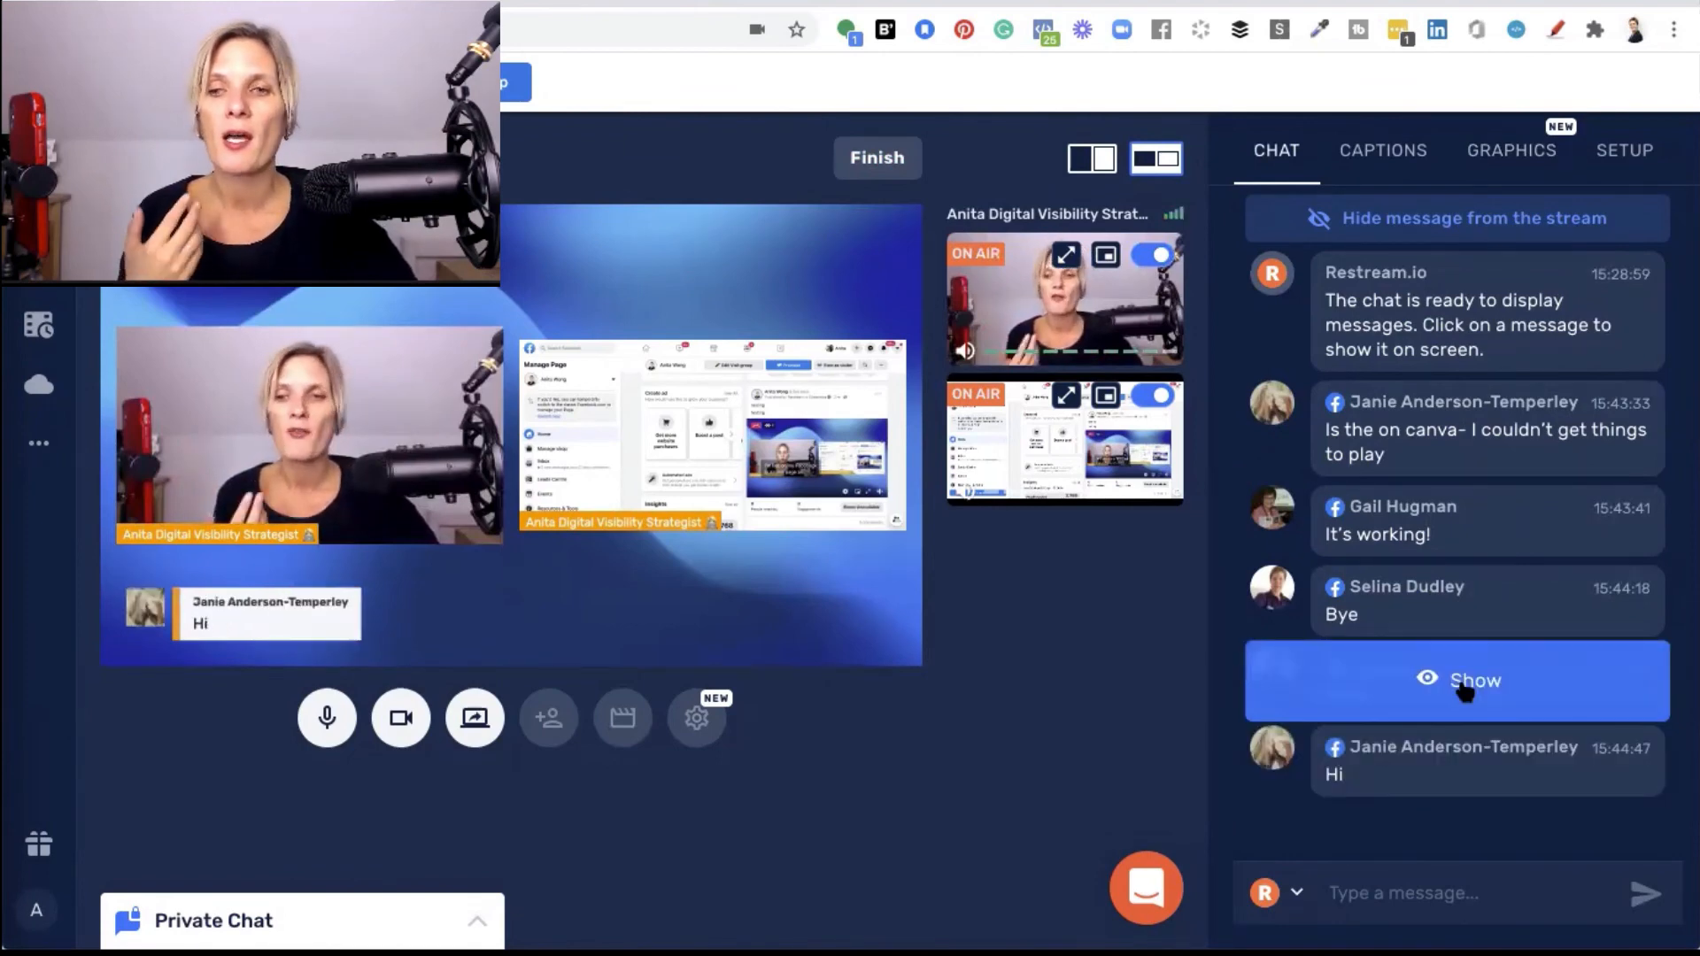
click(1465, 691)
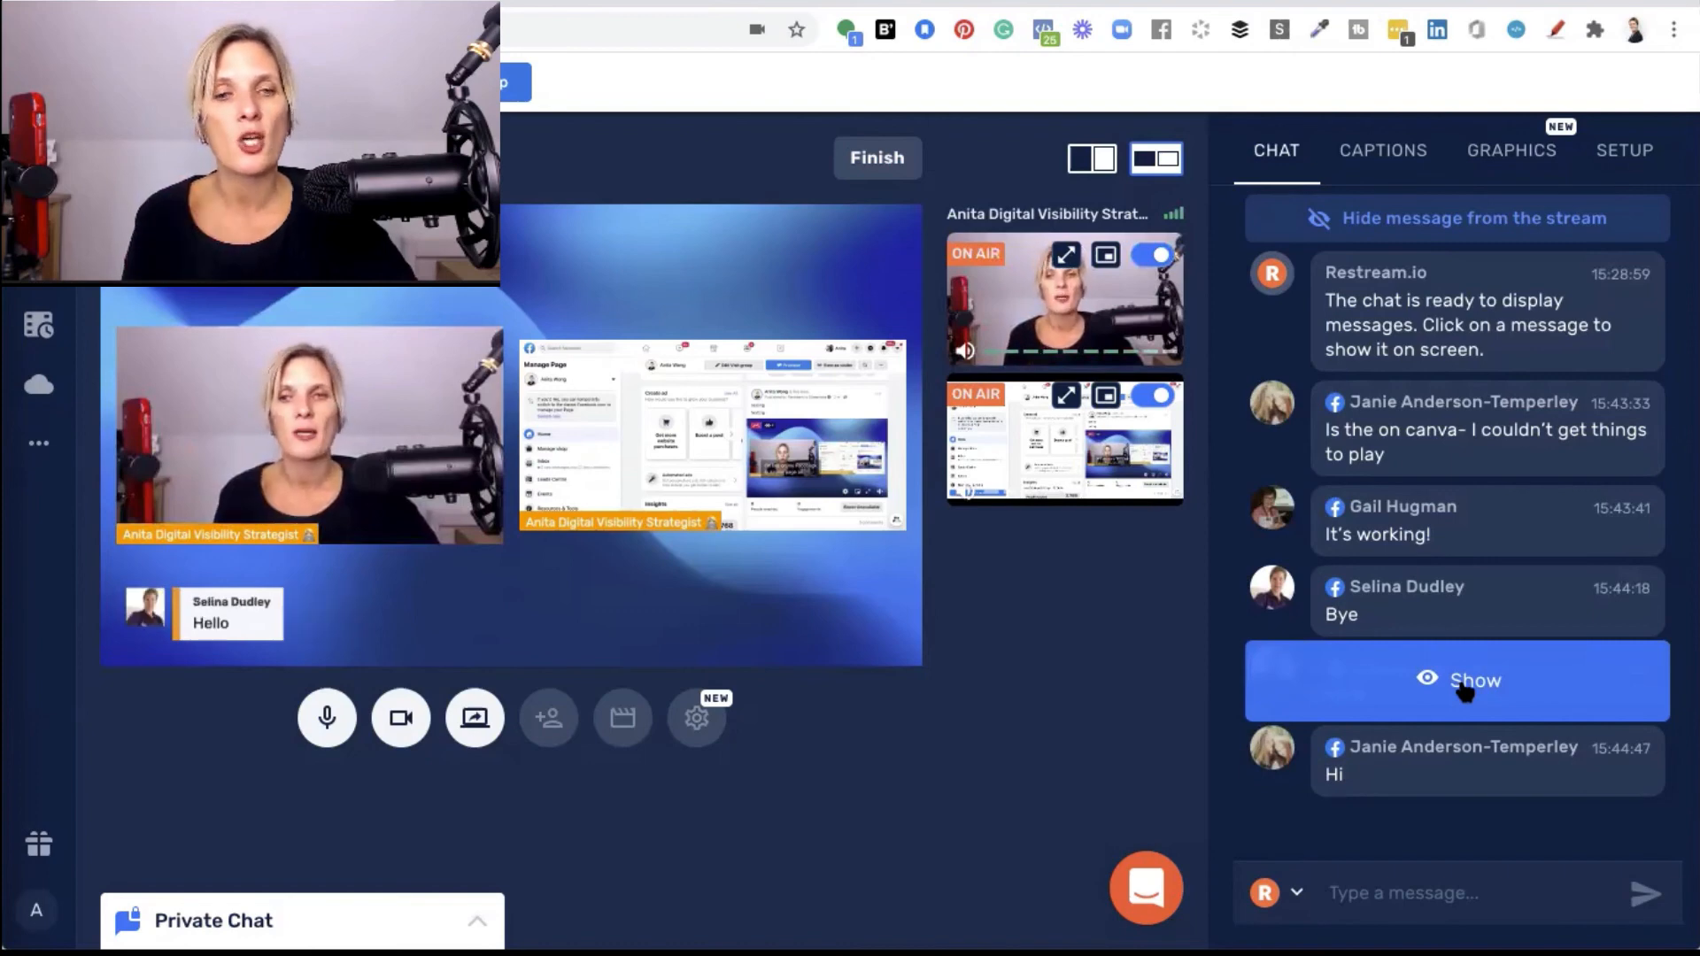
click(1444, 224)
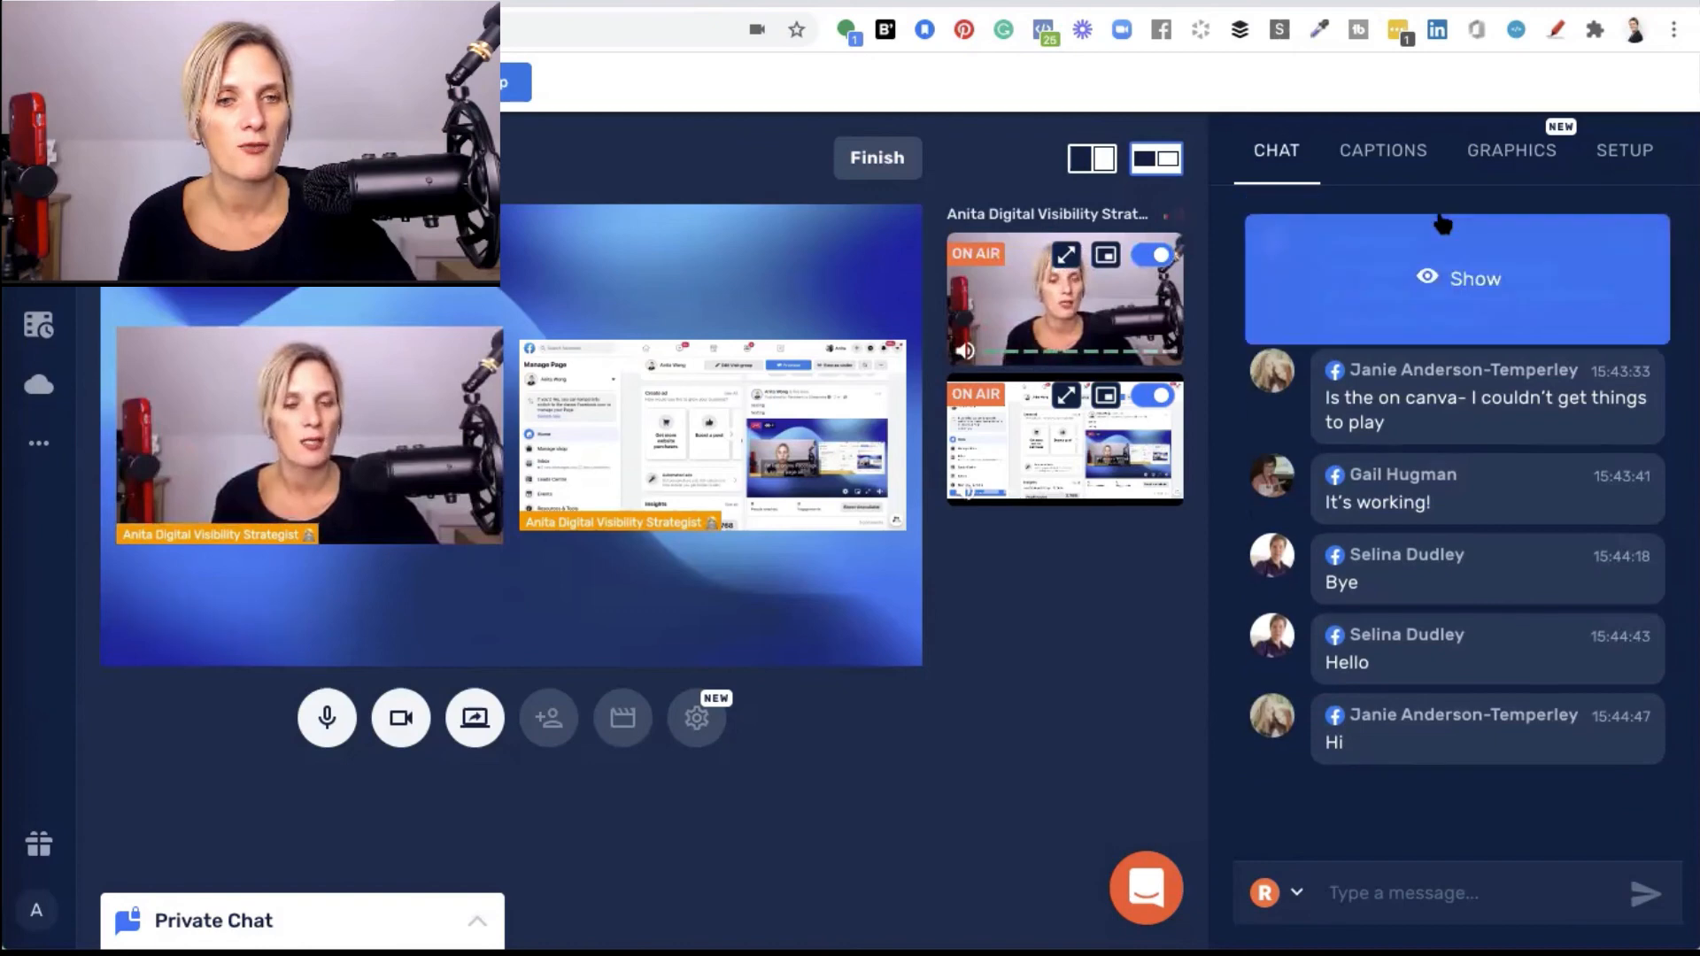
Show the caption "Restream allows you to stream live to 30+ social platforms at once." and finish the live stream.
click(1382, 150)
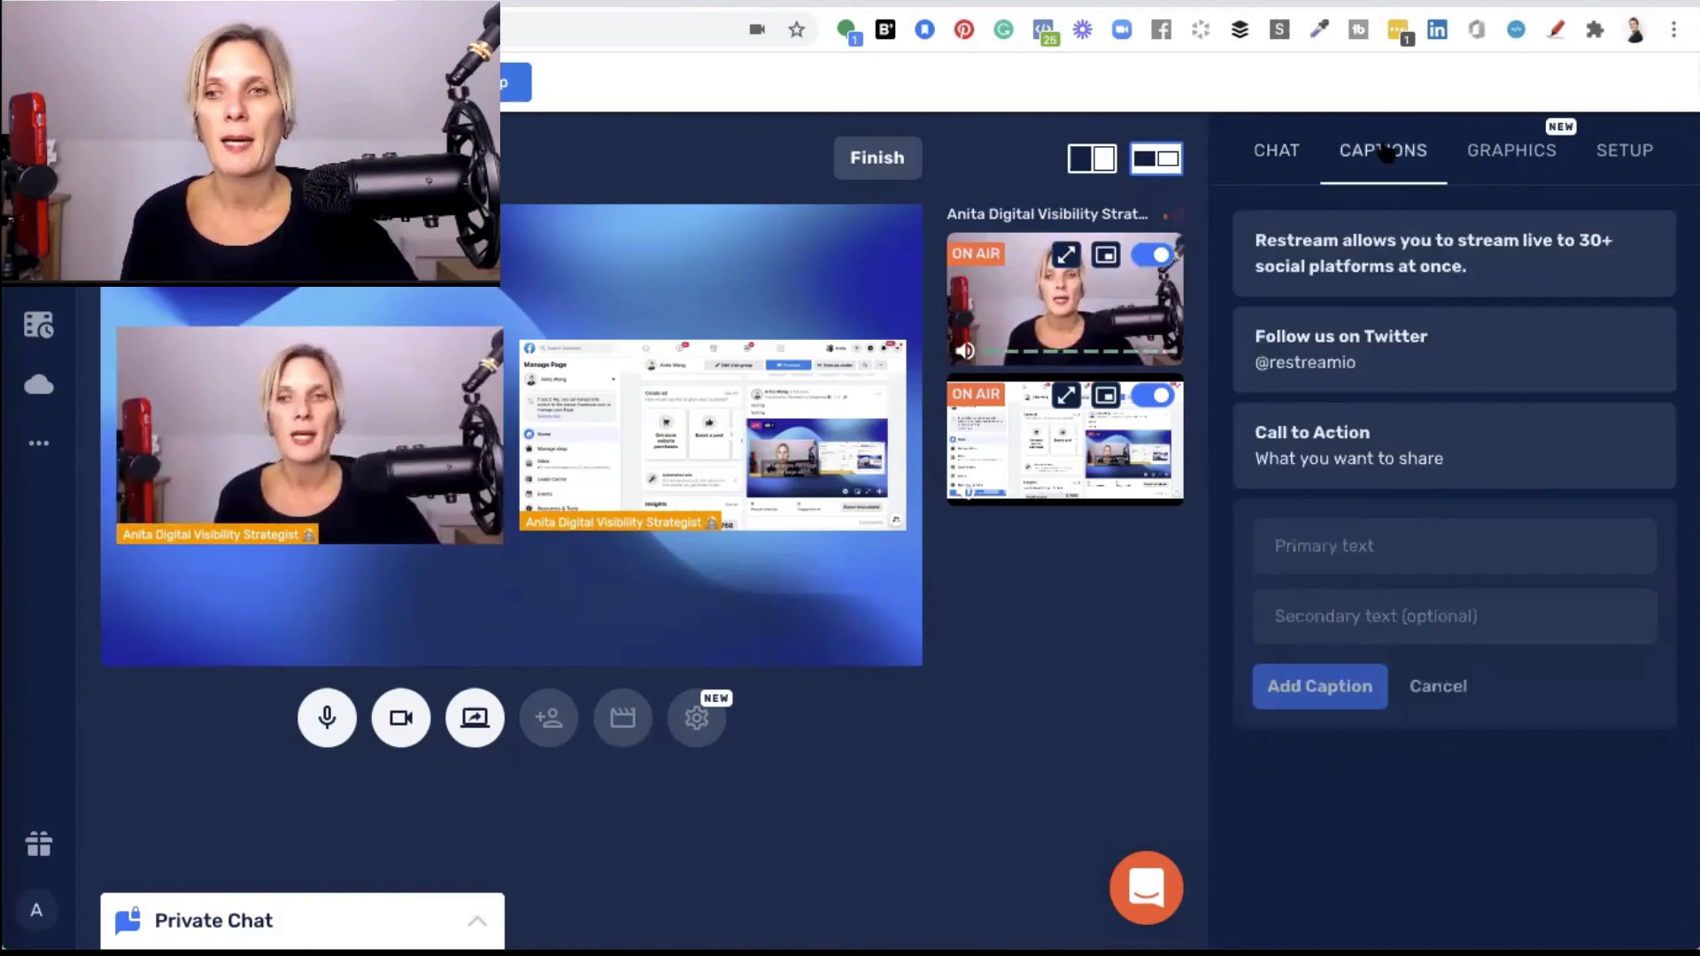
click(1429, 257)
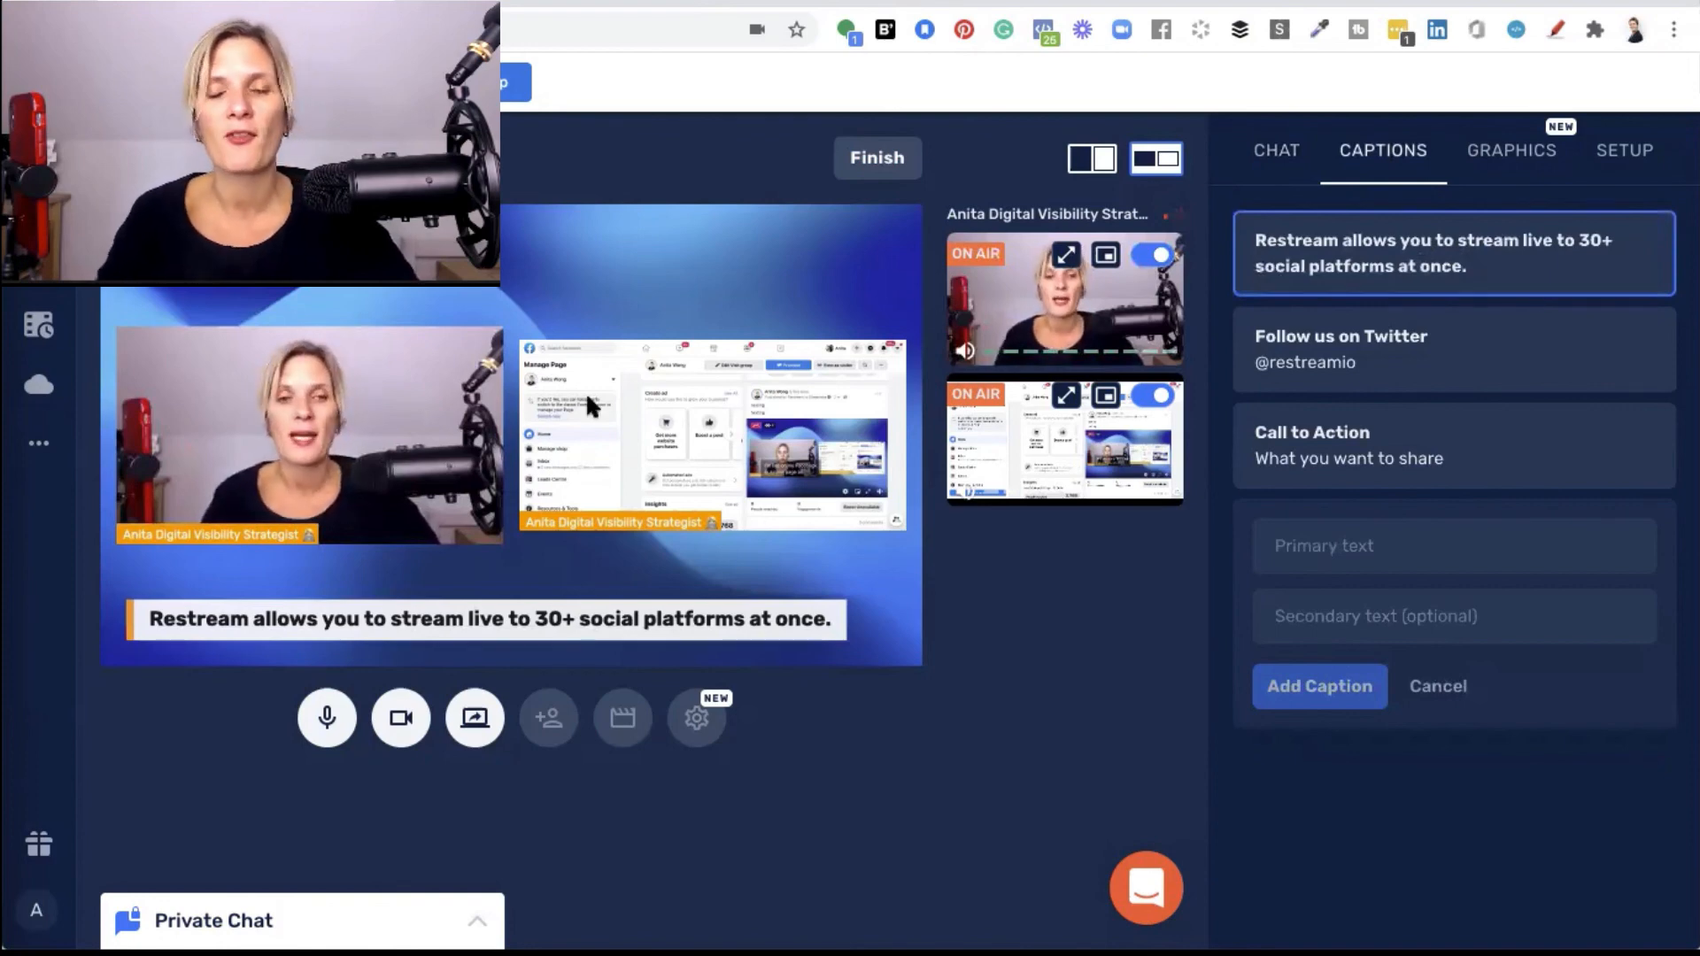
click(873, 163)
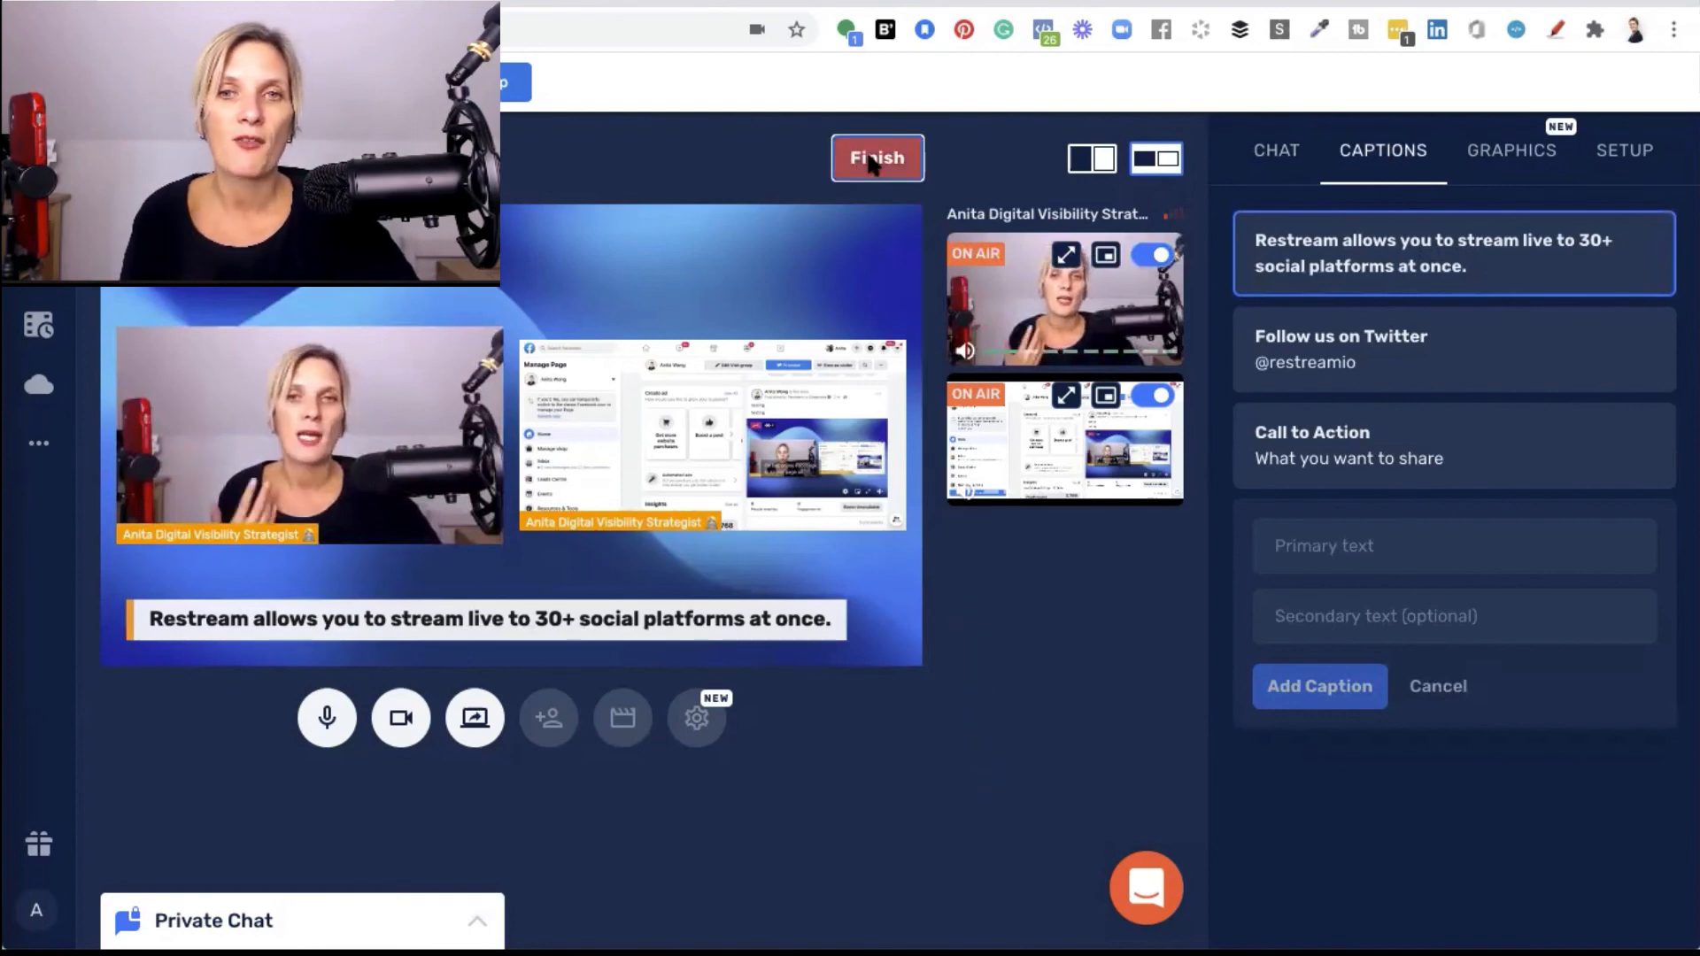